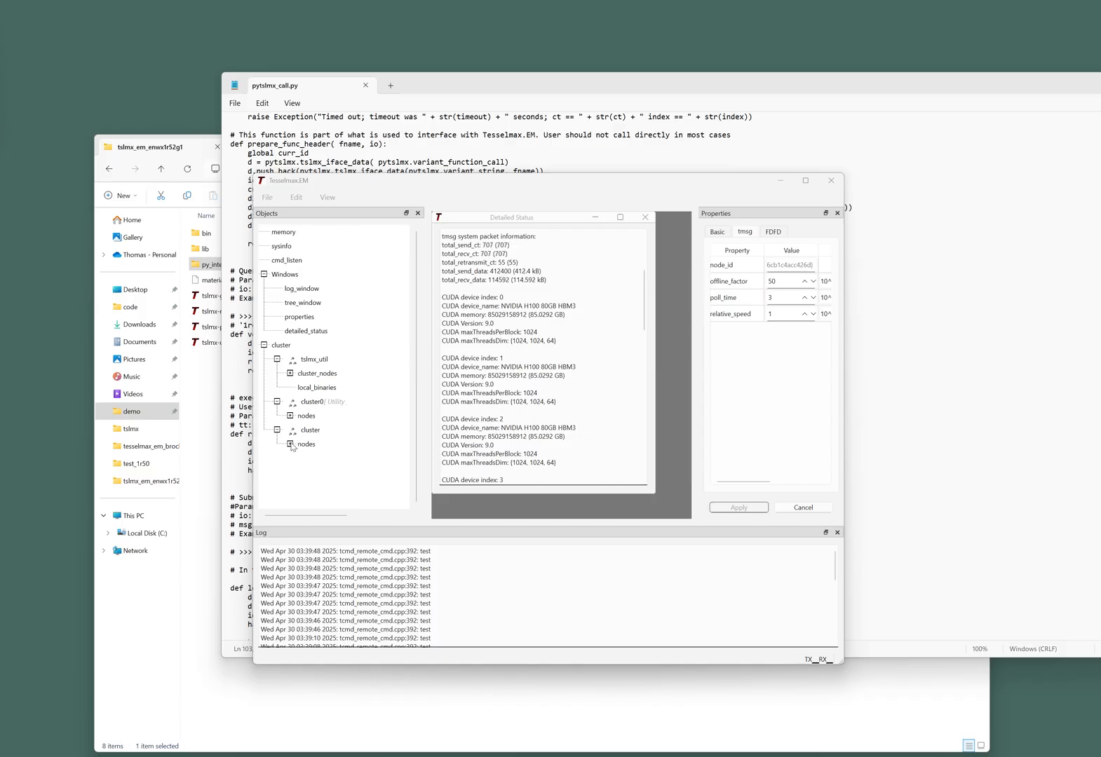
# Step: Review the CUDA device entries in the Detailed Status window and close that window
pyautogui.click(644, 305)
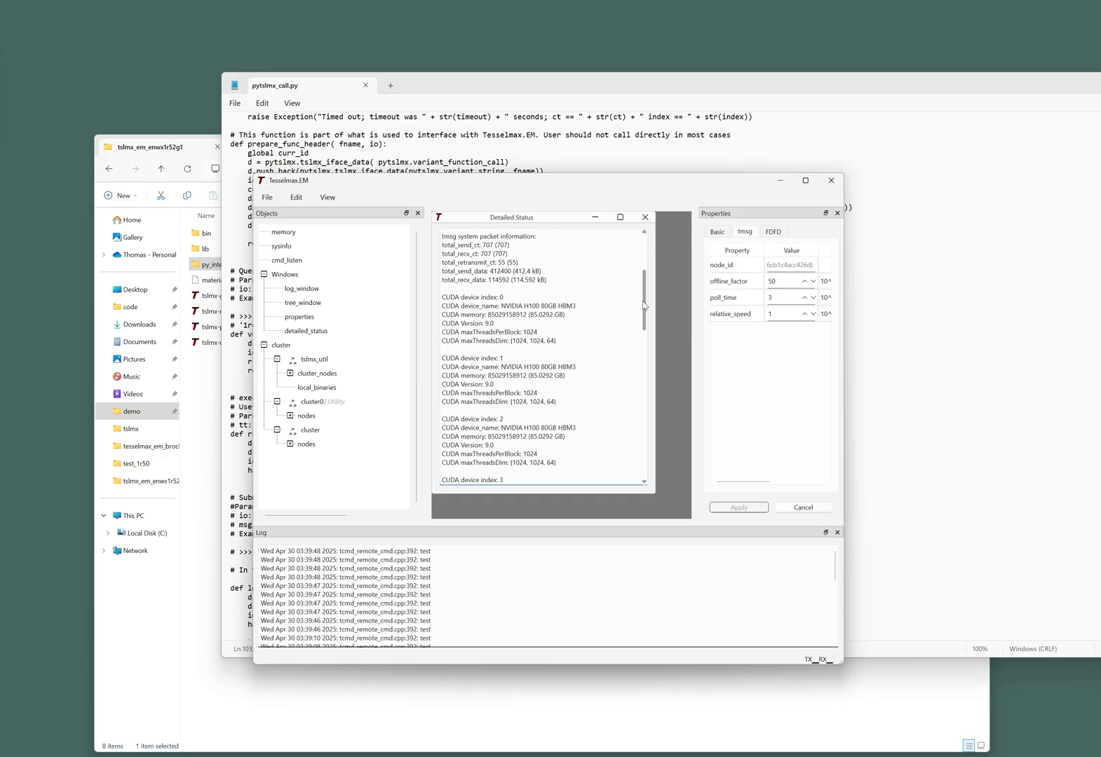
pyautogui.scroll(-2, 645, 305)
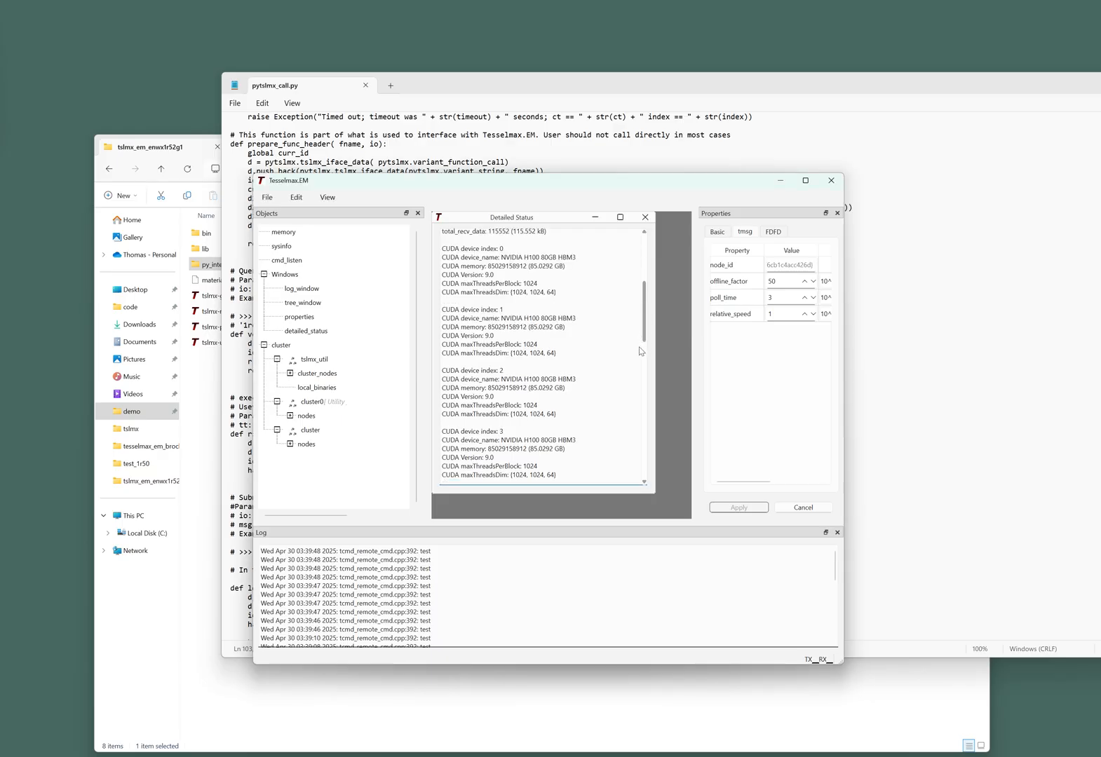
pyautogui.scroll(-2, 646, 335)
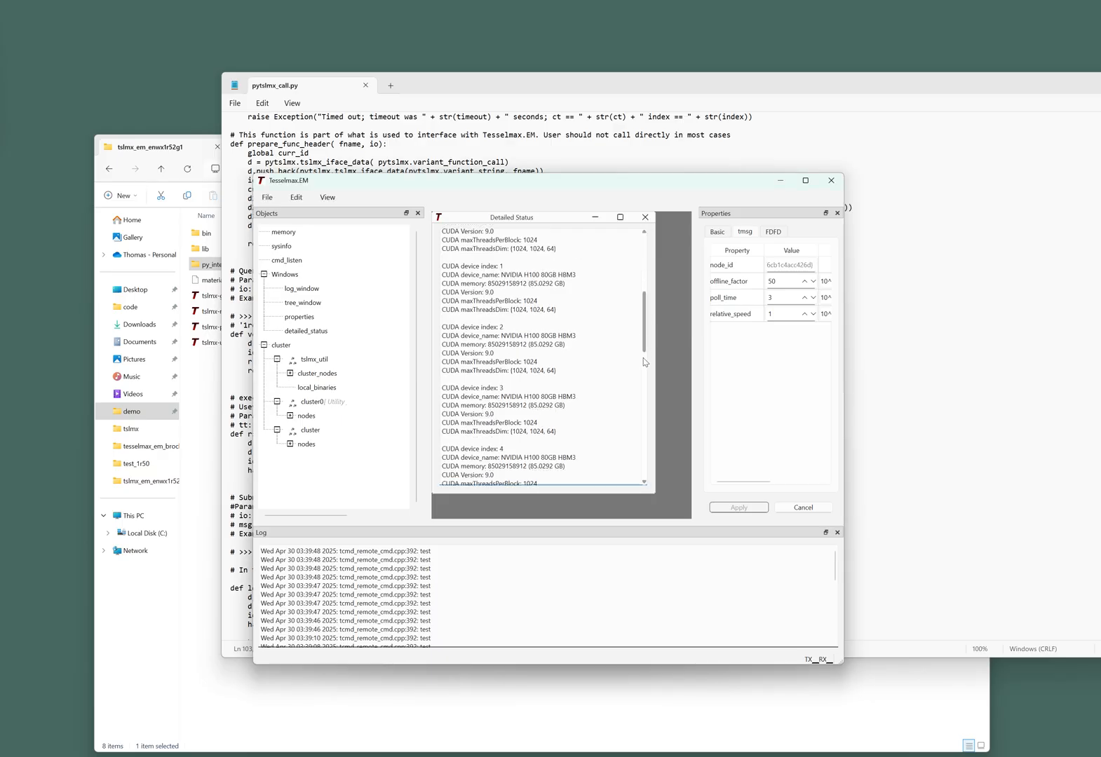
pyautogui.scroll(-6, 645, 365)
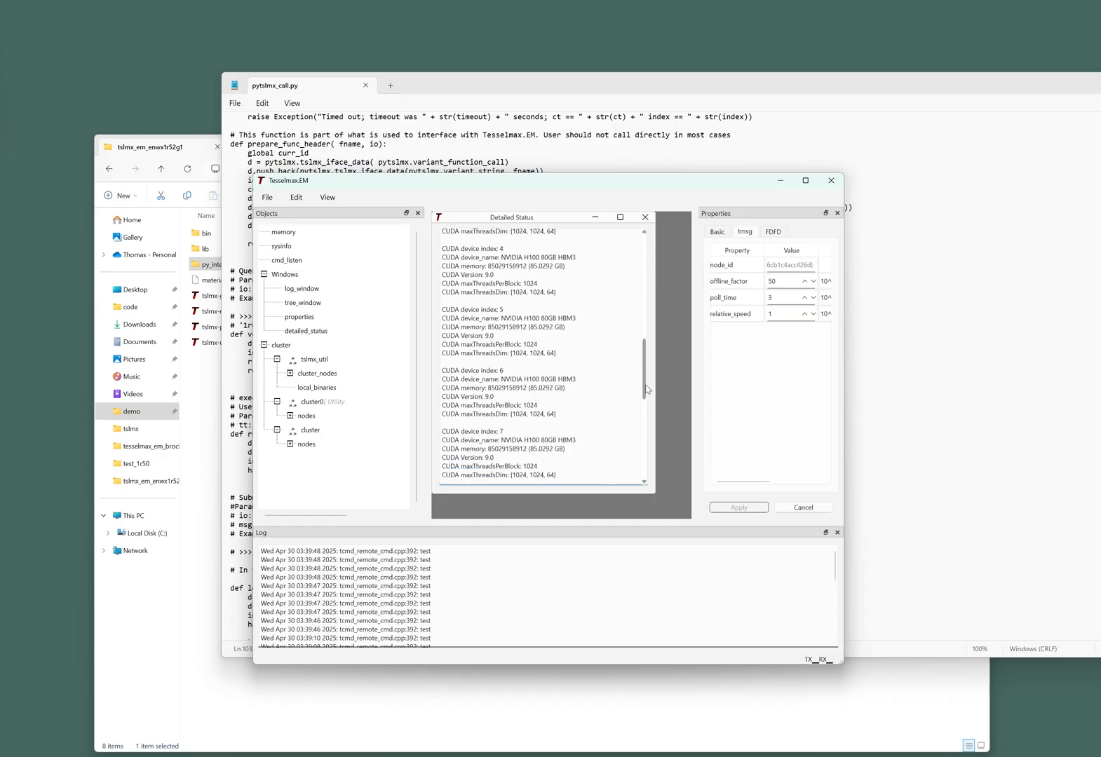
pyautogui.scroll(-1, 647, 389)
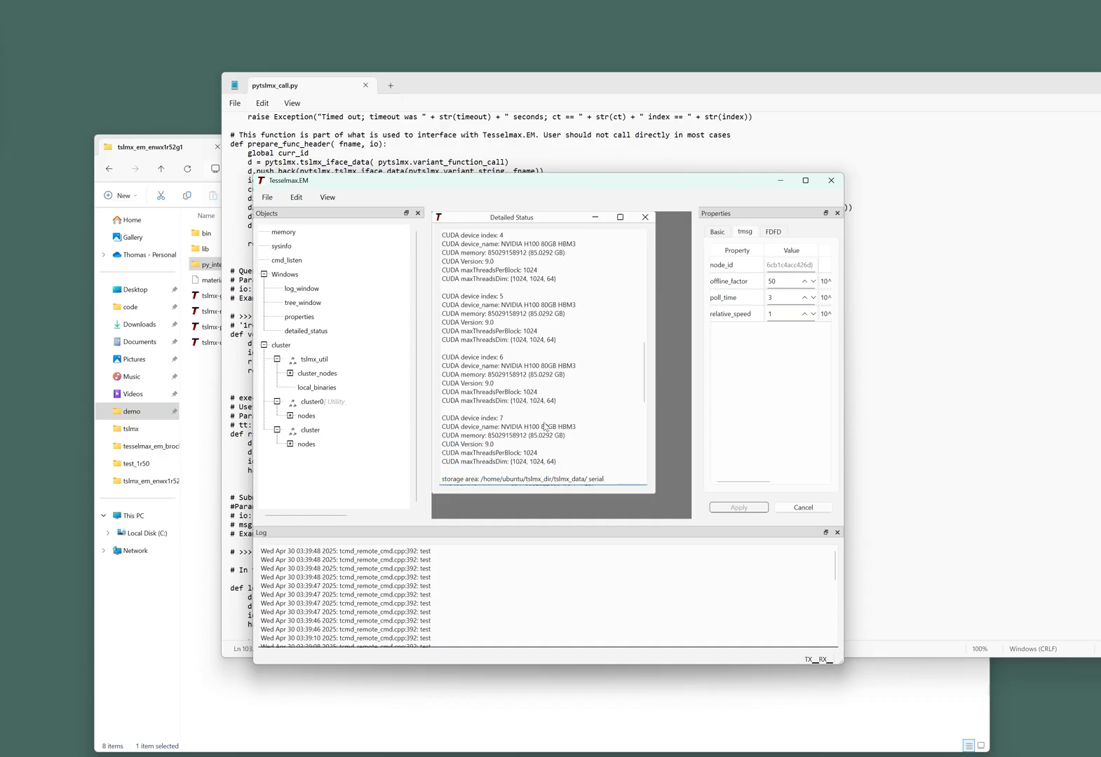
pyautogui.click(366, 454)
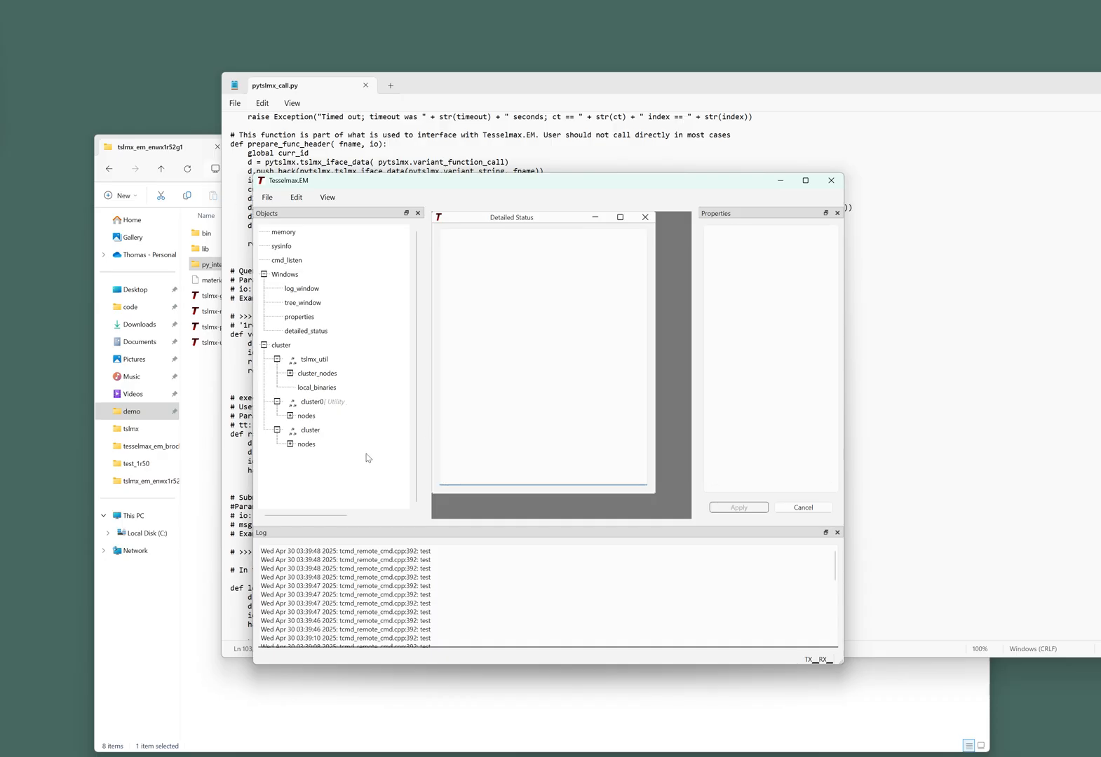
pyautogui.click(641, 219)
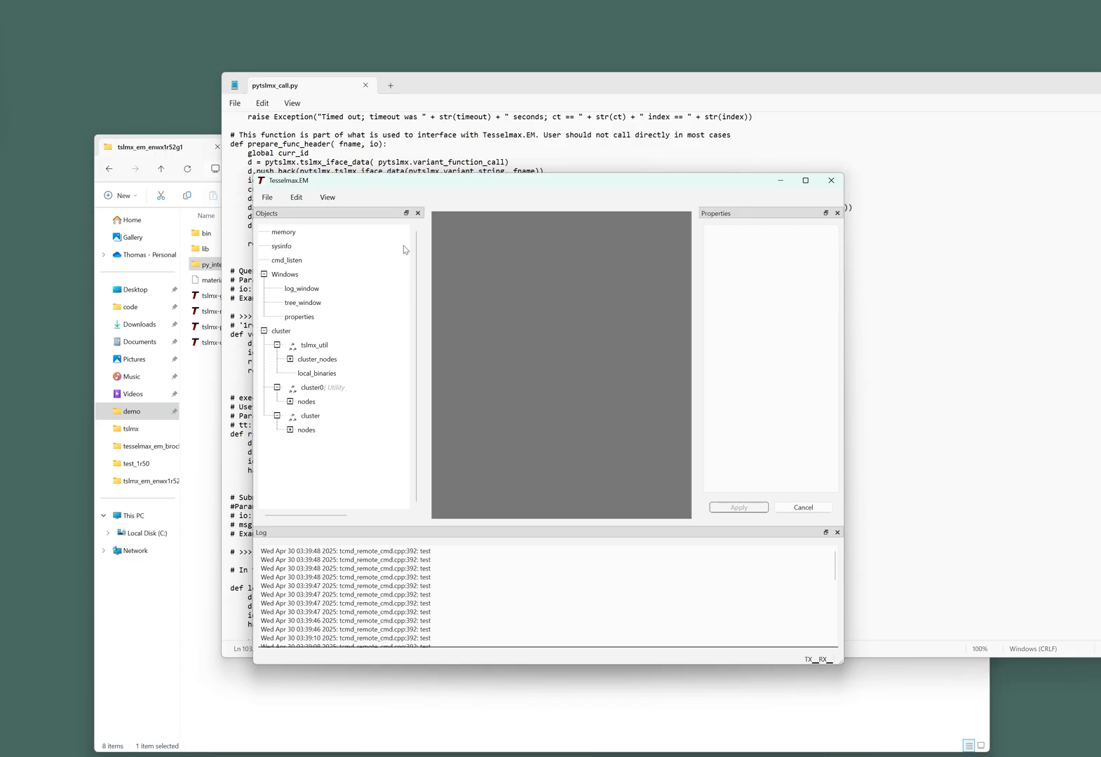
# Step: Move the Tesselmax.EM window aside and switch to File Explorer with the demo folder open
pyautogui.moveTo(399, 183); pyautogui.dragTo(482, 211)
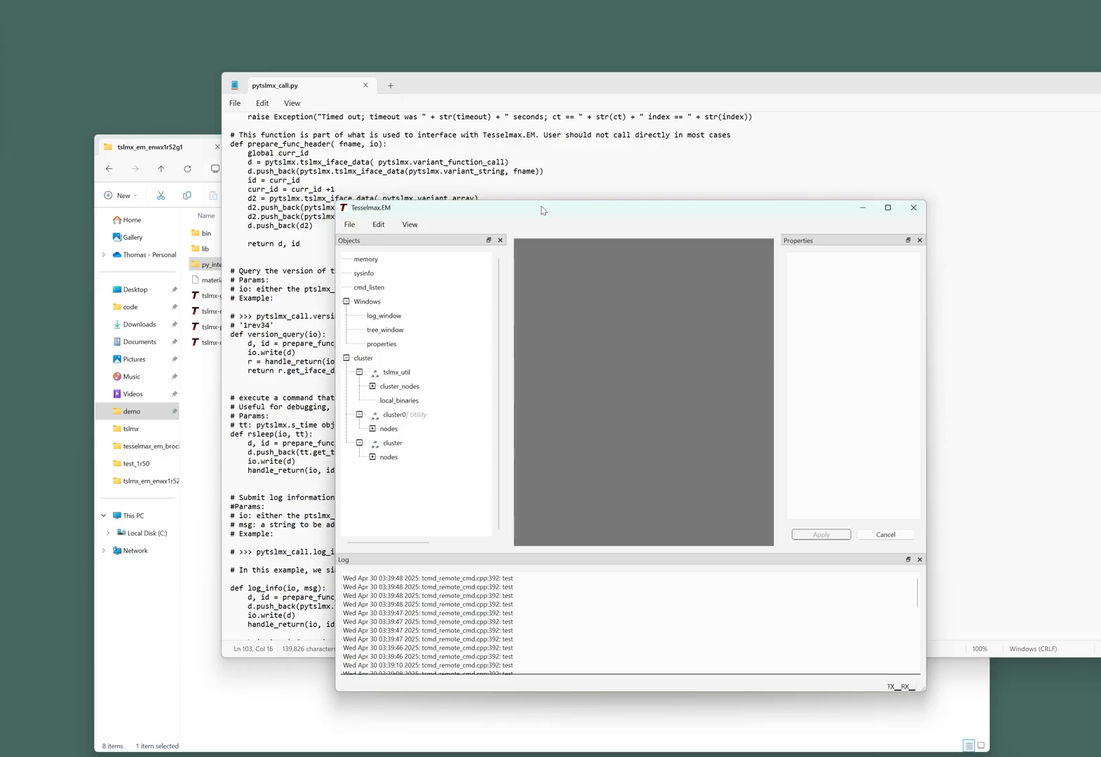
pyautogui.moveTo(541, 210); pyautogui.dragTo(618, 220)
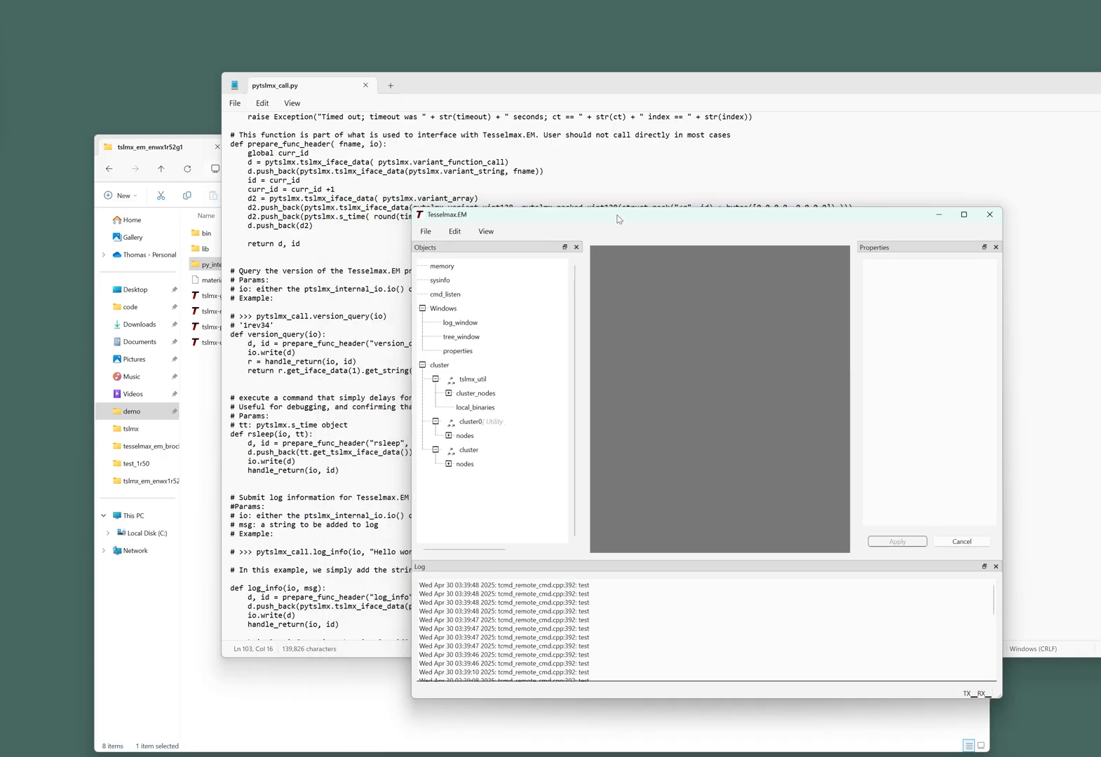
pyautogui.click(212, 453)
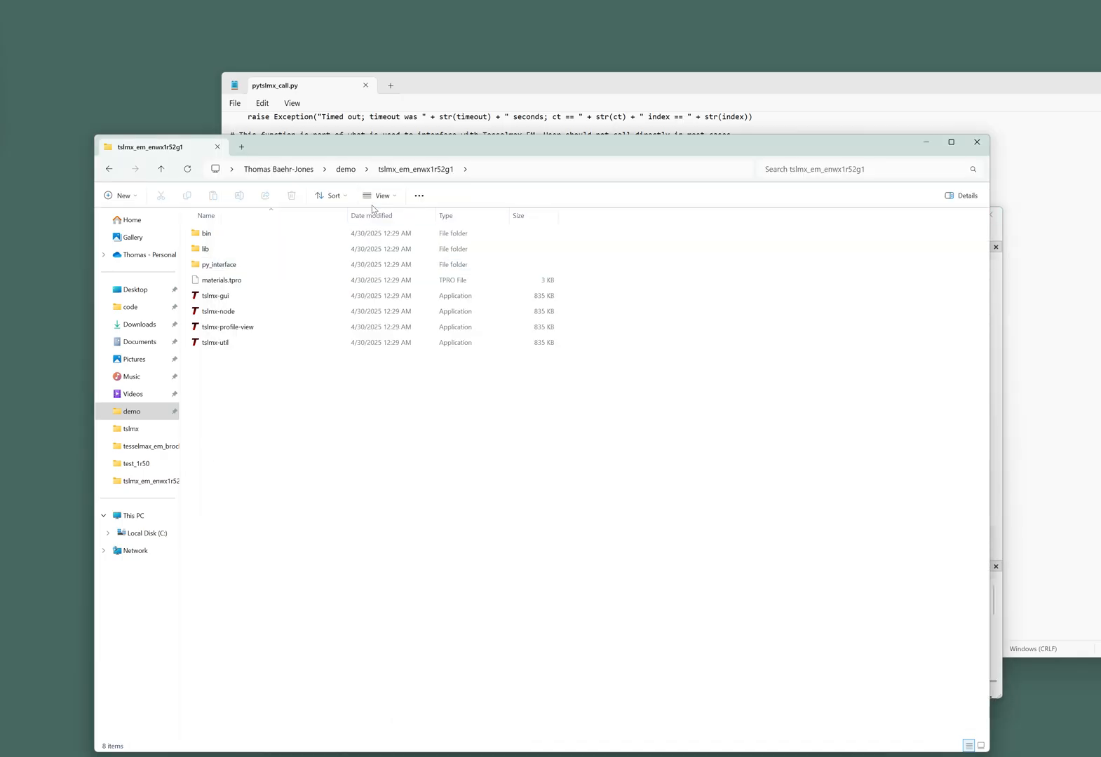
pyautogui.click(347, 168)
pyautogui.click(421, 476)
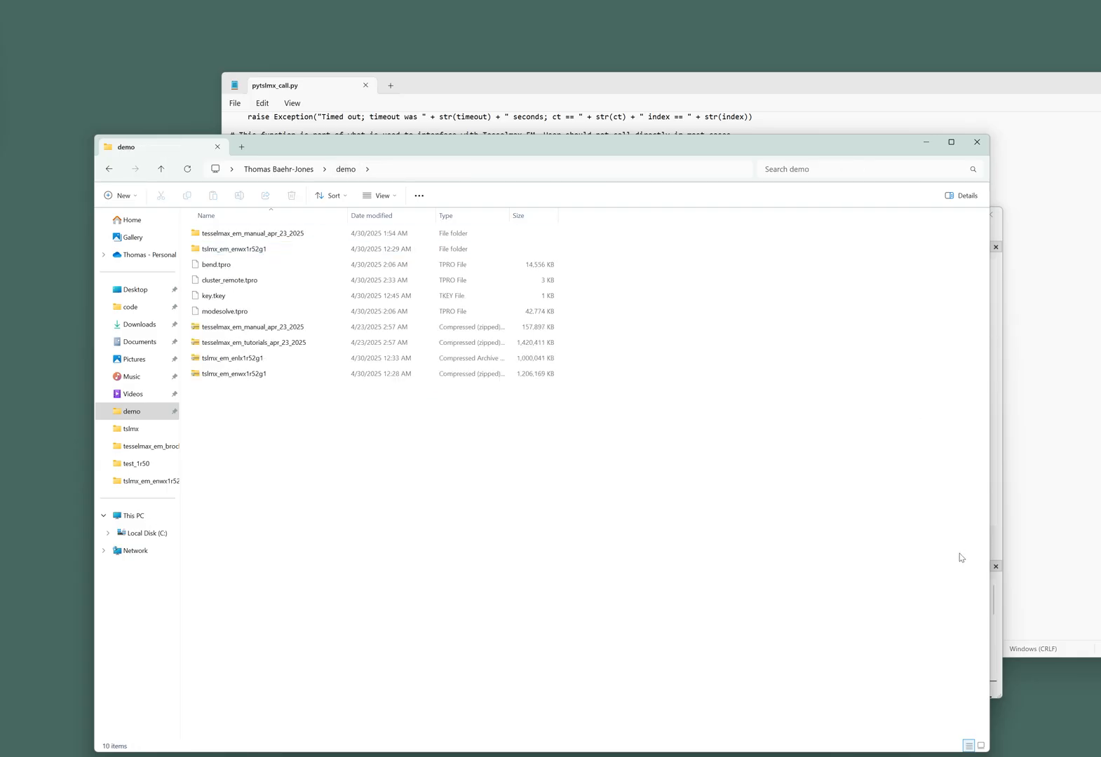
pyautogui.click(1002, 699)
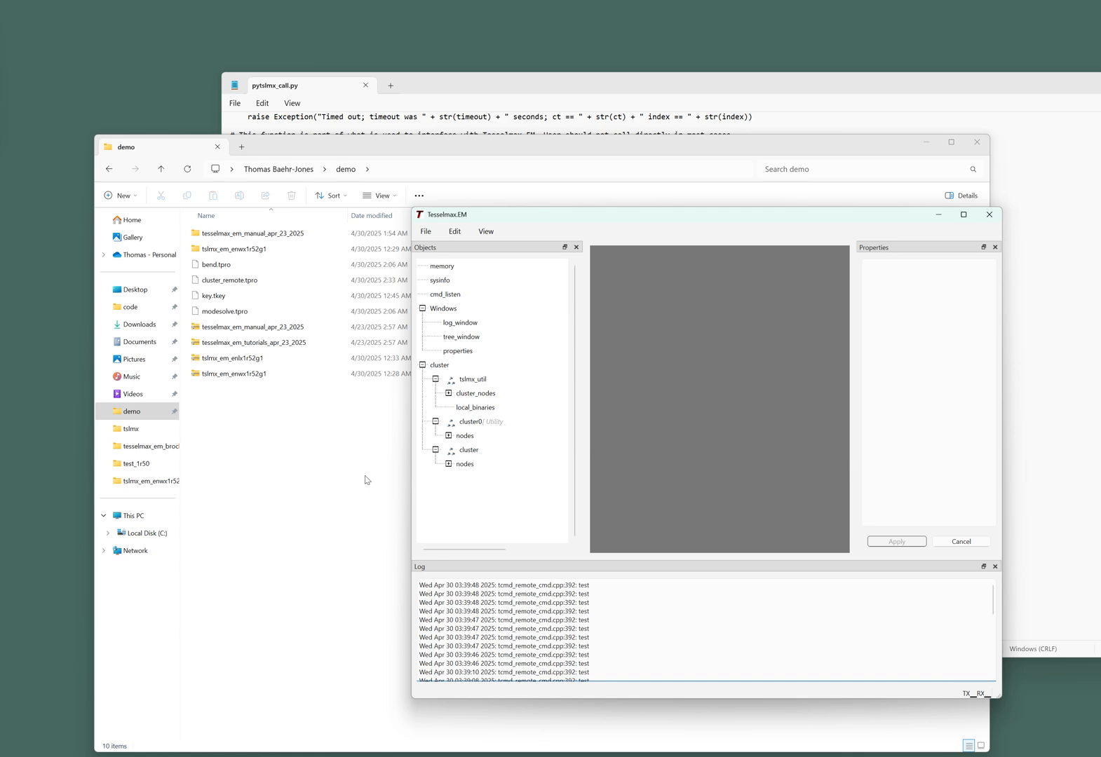
pyautogui.click(344, 435)
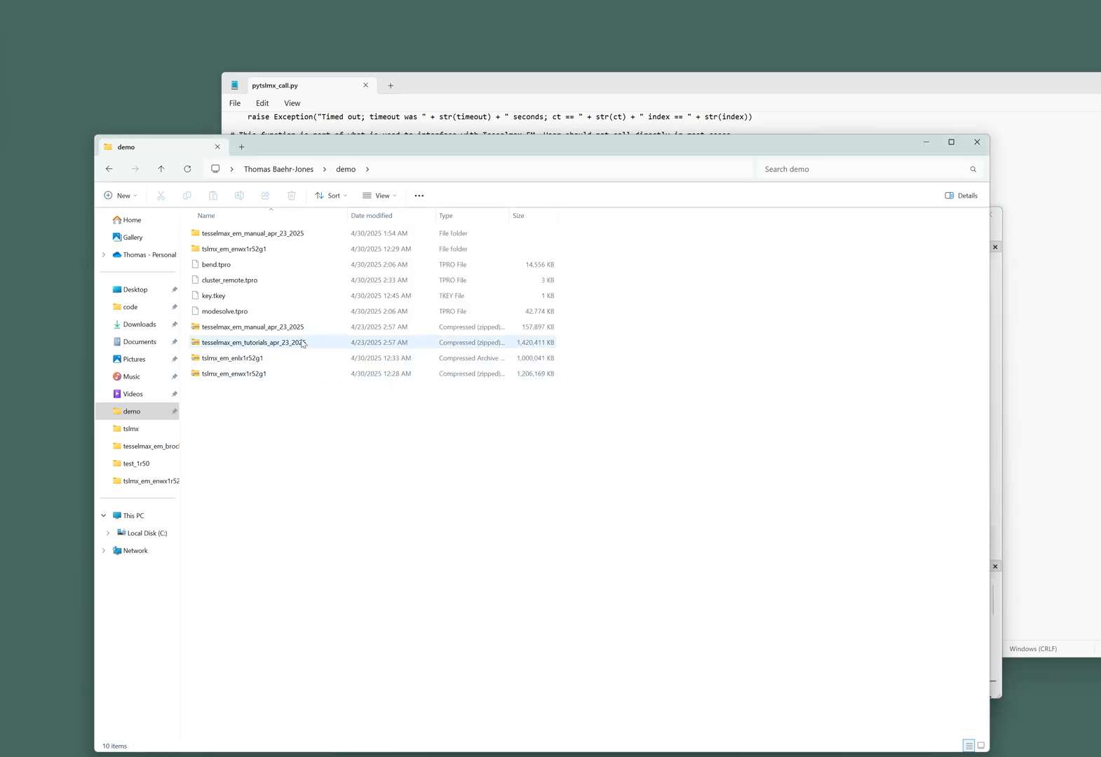
# Step: Extract the tesselmax_em_tutorials_apr_23_2025 archive directly into the demo folder
pyautogui.rightClick(303, 344)
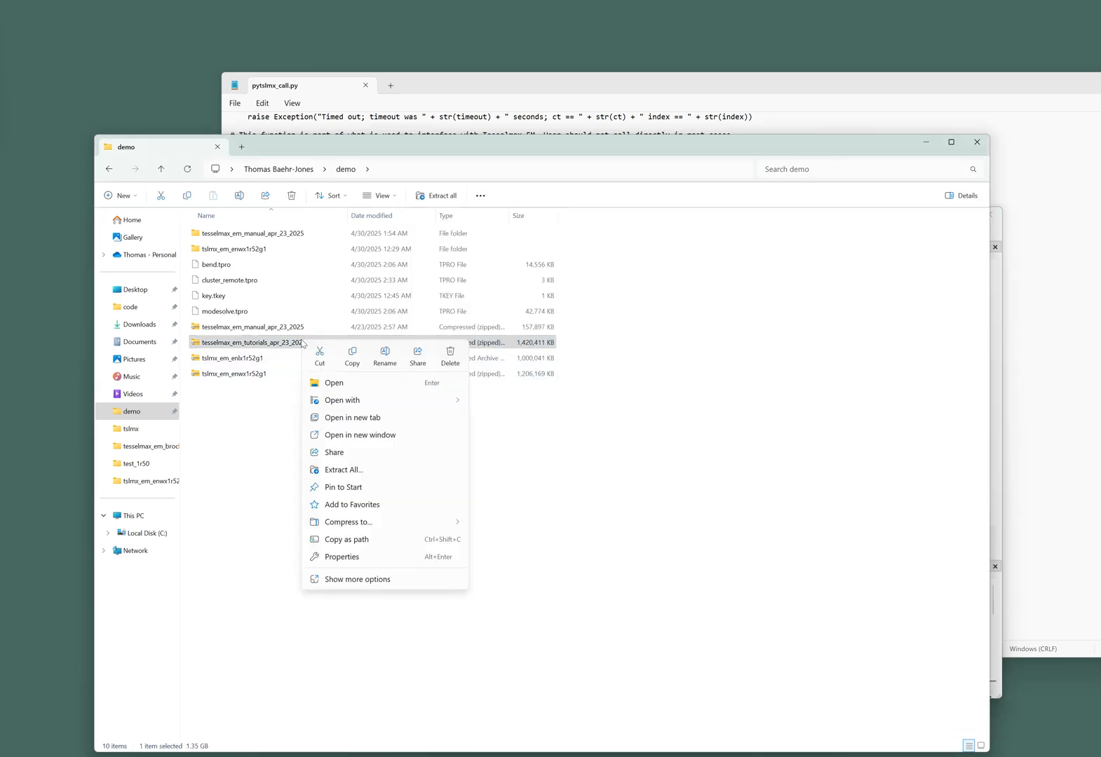
pyautogui.click(358, 469)
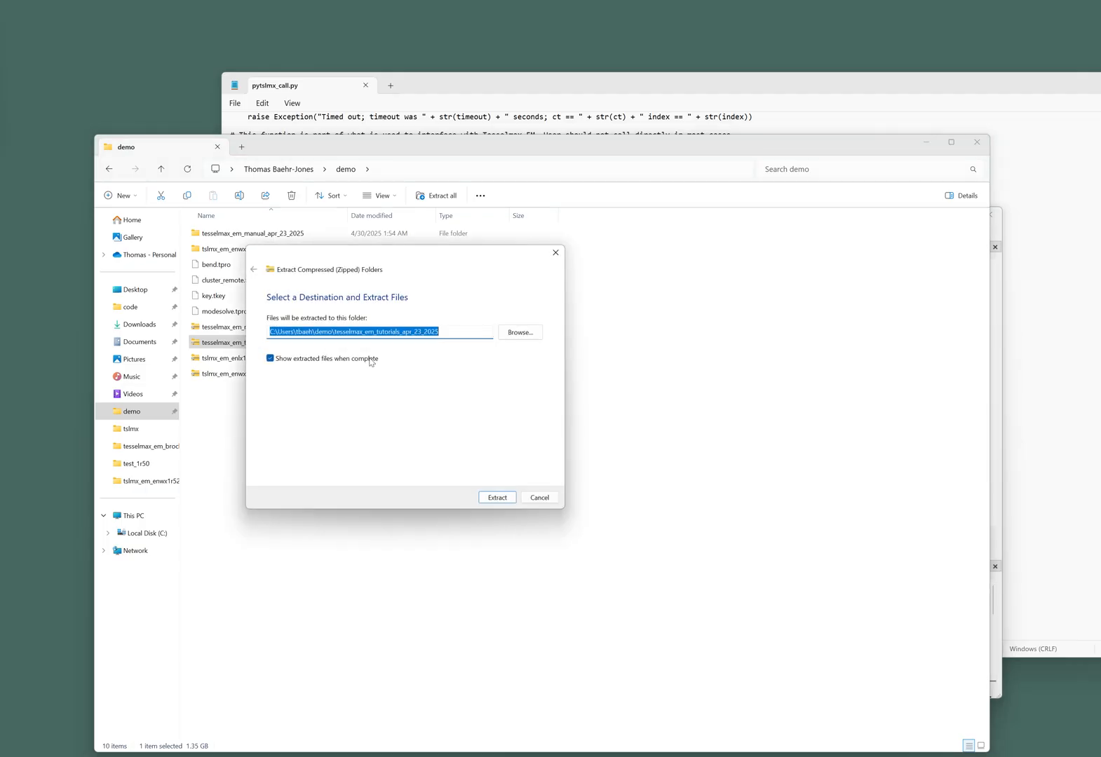
pyautogui.click(445, 330)
pyautogui.press('BackSpace')
pyautogui.press('BackSpace')
pyautogui.press('BackSpace')
pyautogui.press('BackSpace')
pyautogui.press('BackSpace')
pyautogui.press('BackSpace')
pyautogui.press('BackSpace')
pyautogui.press('BackSpace')
pyautogui.press('BackSpace')
pyautogui.press('BackSpace')
pyautogui.press('BackSpace')
pyautogui.press('BackSpace')
pyautogui.press('BackSpace')
pyautogui.press('BackSpace')
pyautogui.press('BackSpace')
pyautogui.press('BackSpace')
pyautogui.press('BackSpace')
pyautogui.press('BackSpace')
pyautogui.press('BackSpace')
pyautogui.press('BackSpace')
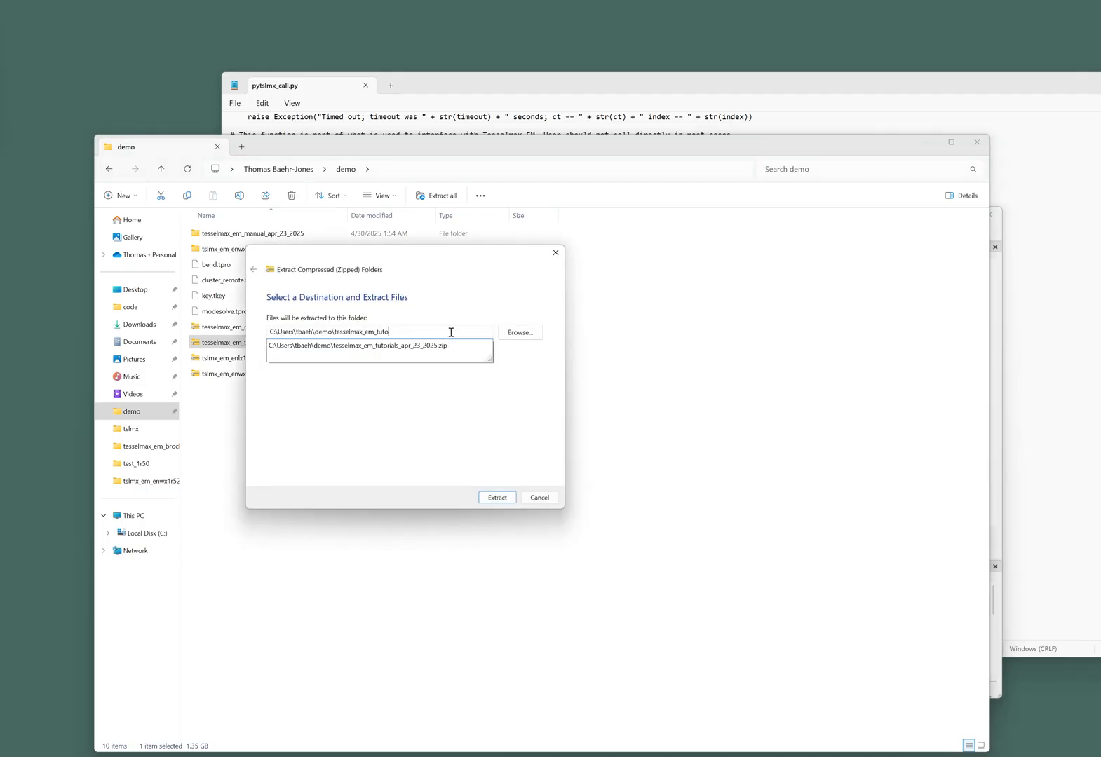
pyautogui.press('Return')
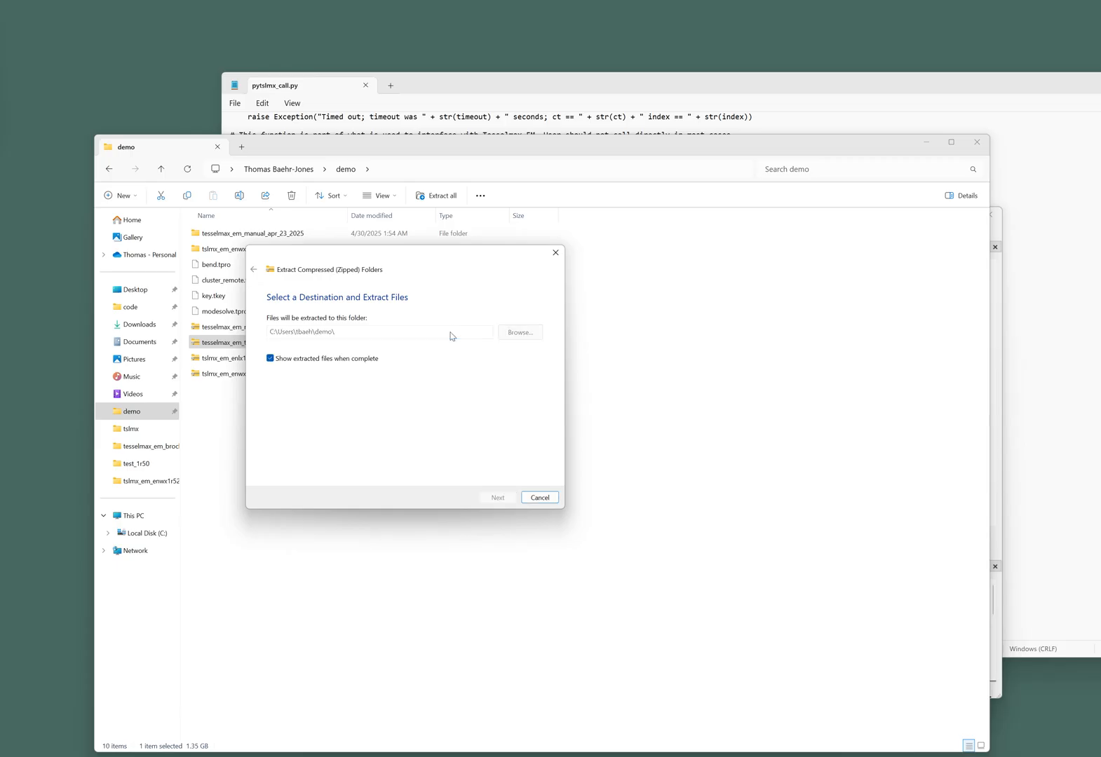
pyautogui.press('Return')
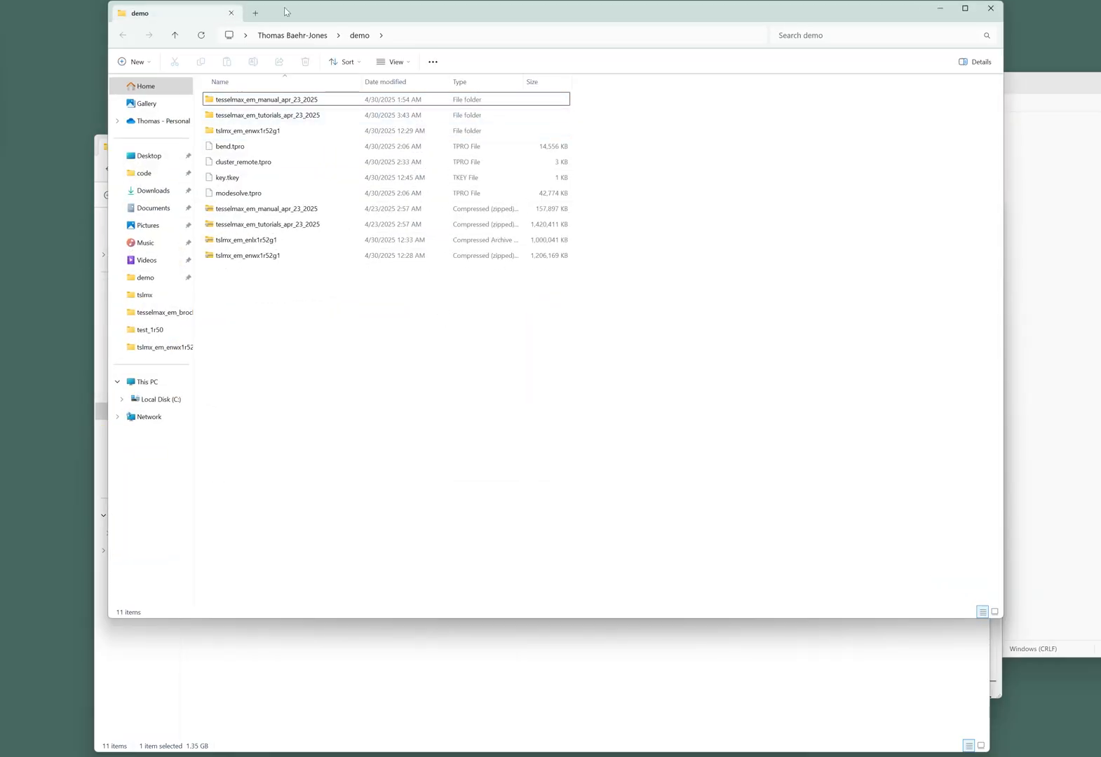
# Step: Reposition the new File Explorer window and open tutorial_4_directional_coupler inside the extracted tesselmax_em_tutorials_apr_23_2025 folder
pyautogui.moveTo(285, 9); pyautogui.dragTo(247, 128)
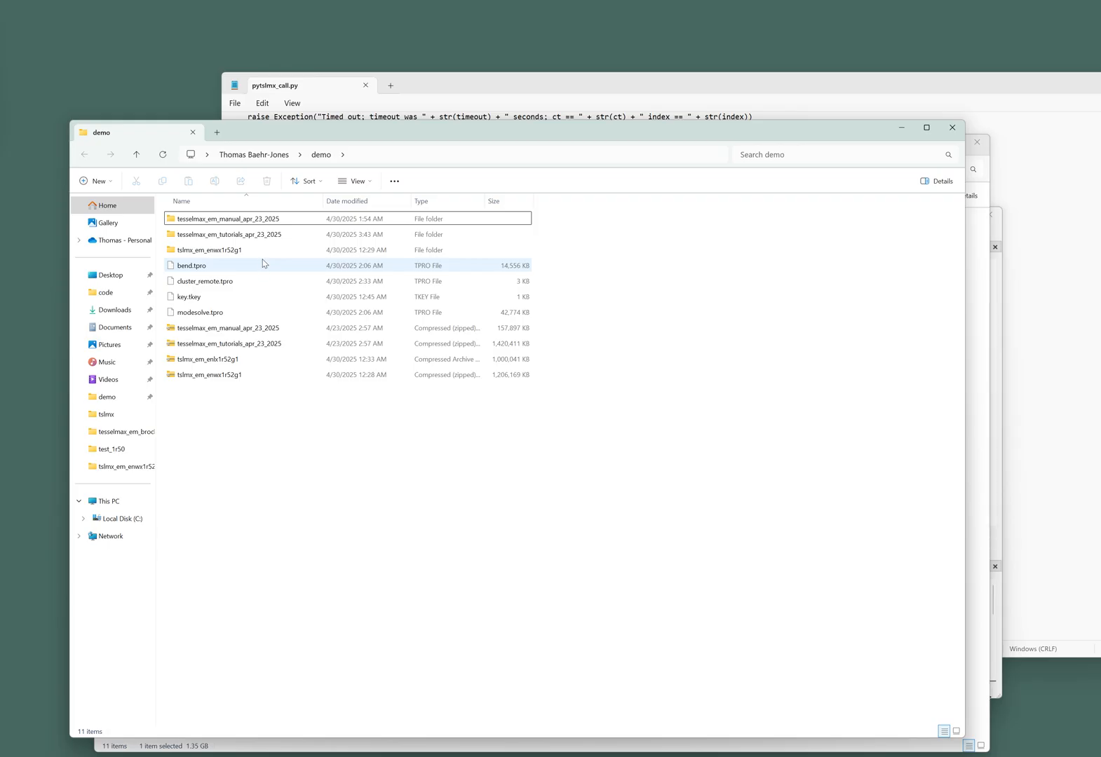
pyautogui.doubleClick(267, 237)
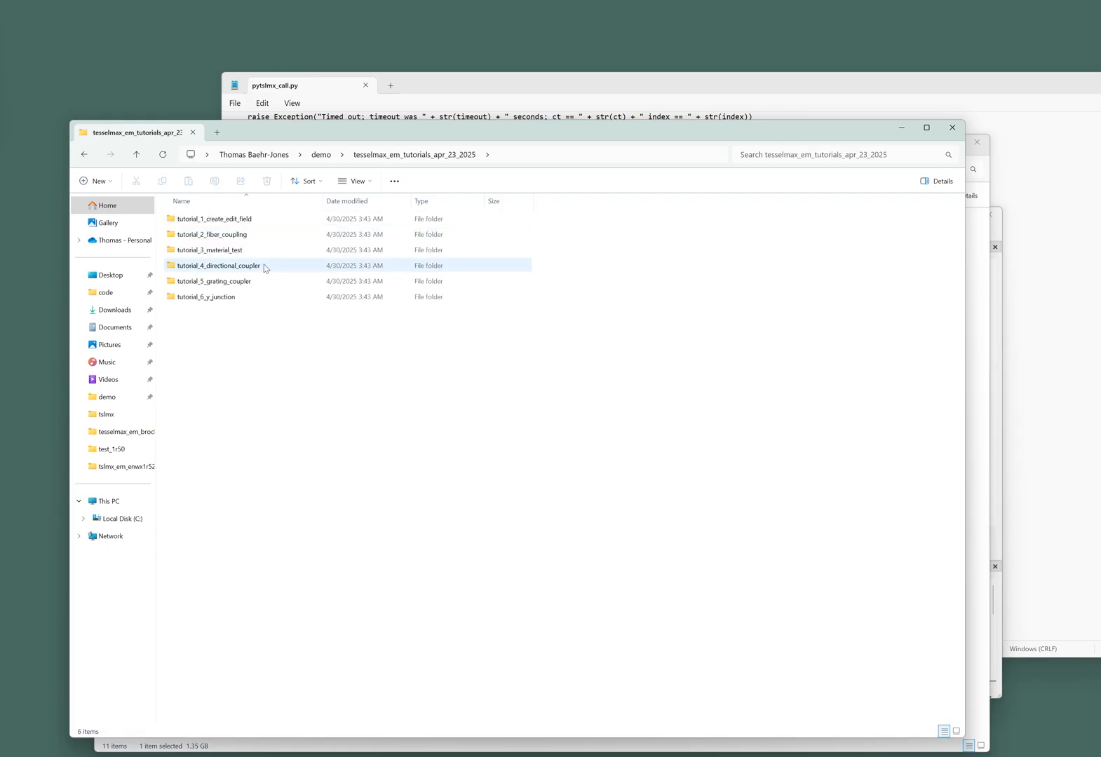
pyautogui.doubleClick(265, 266)
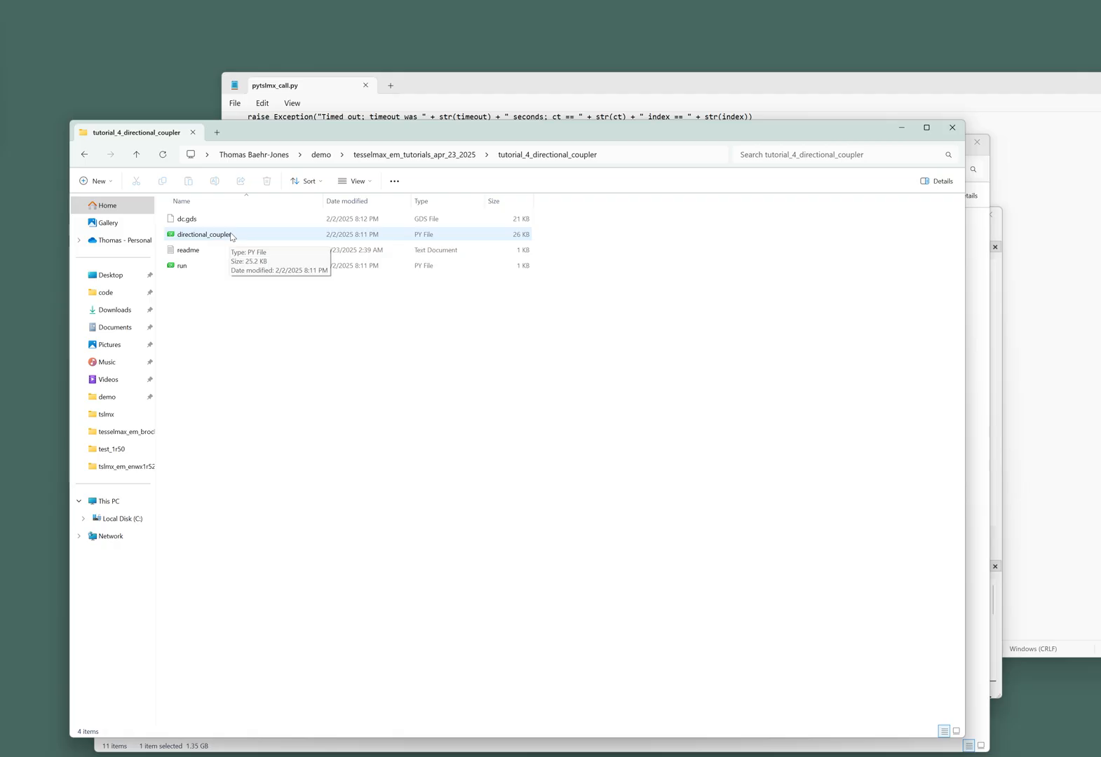
# Step: Open the directional_coupler Python file in Notepad and move the editor window fully into view
pyautogui.rightClick(232, 237)
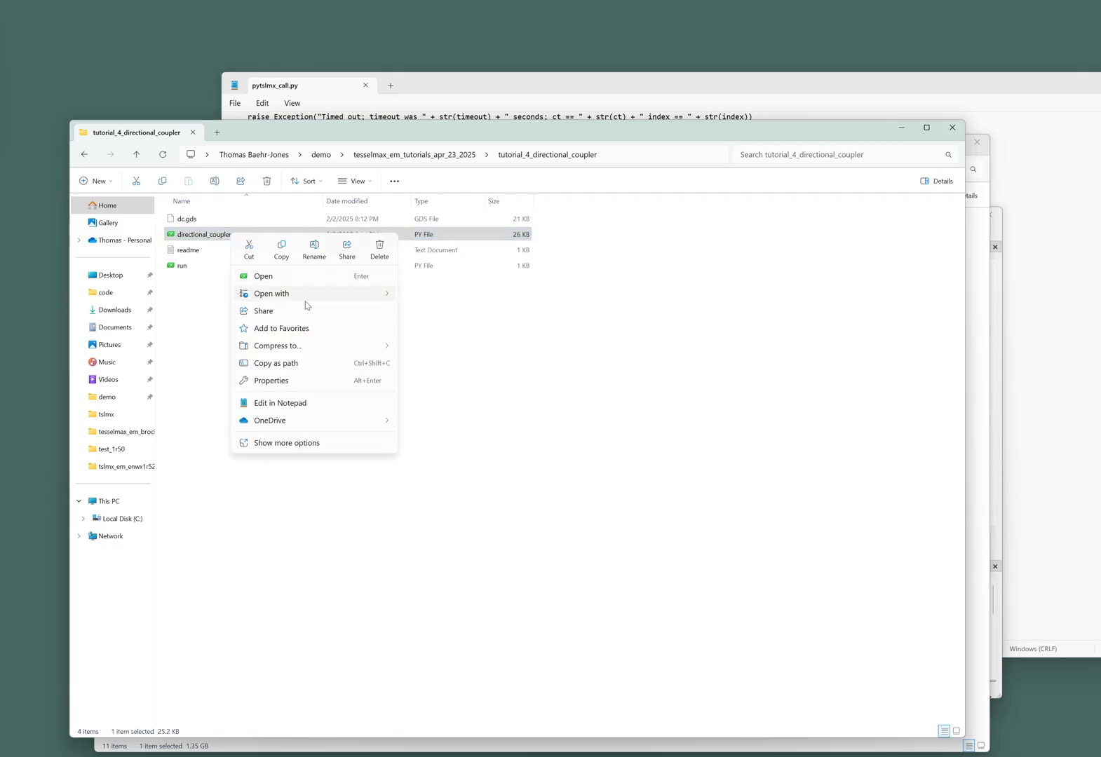
pyautogui.moveTo(305, 295)
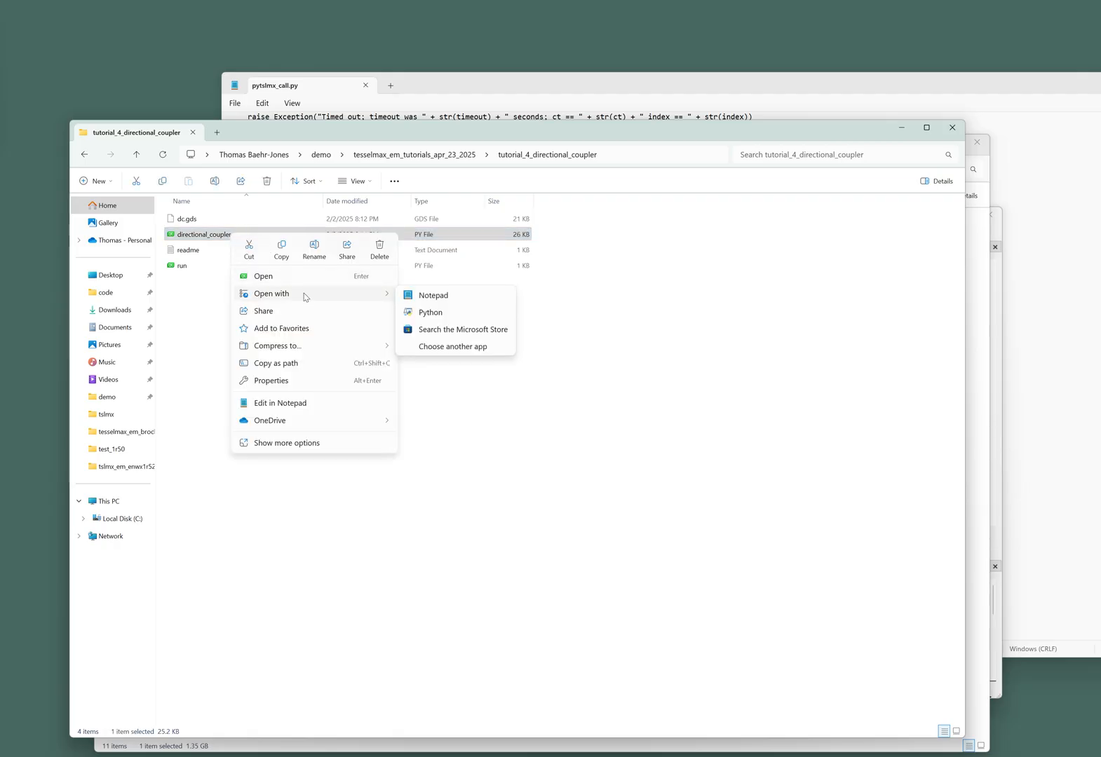
pyautogui.click(439, 297)
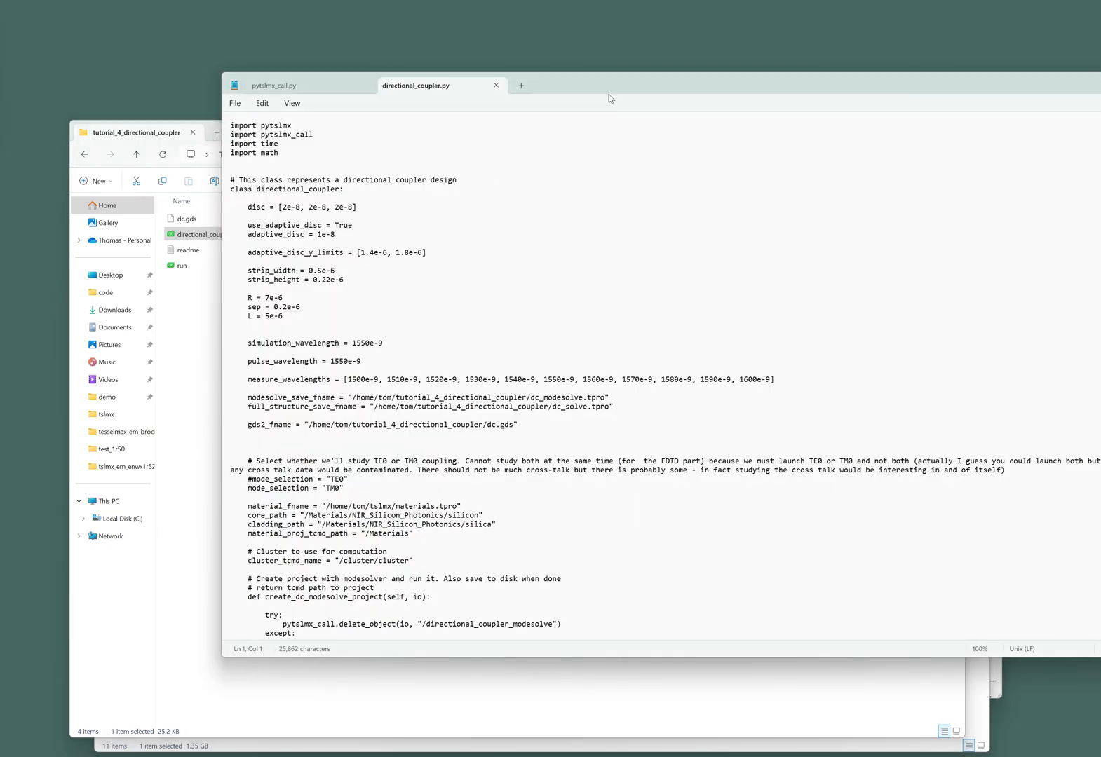
pyautogui.moveTo(609, 85); pyautogui.dragTo(512, 89)
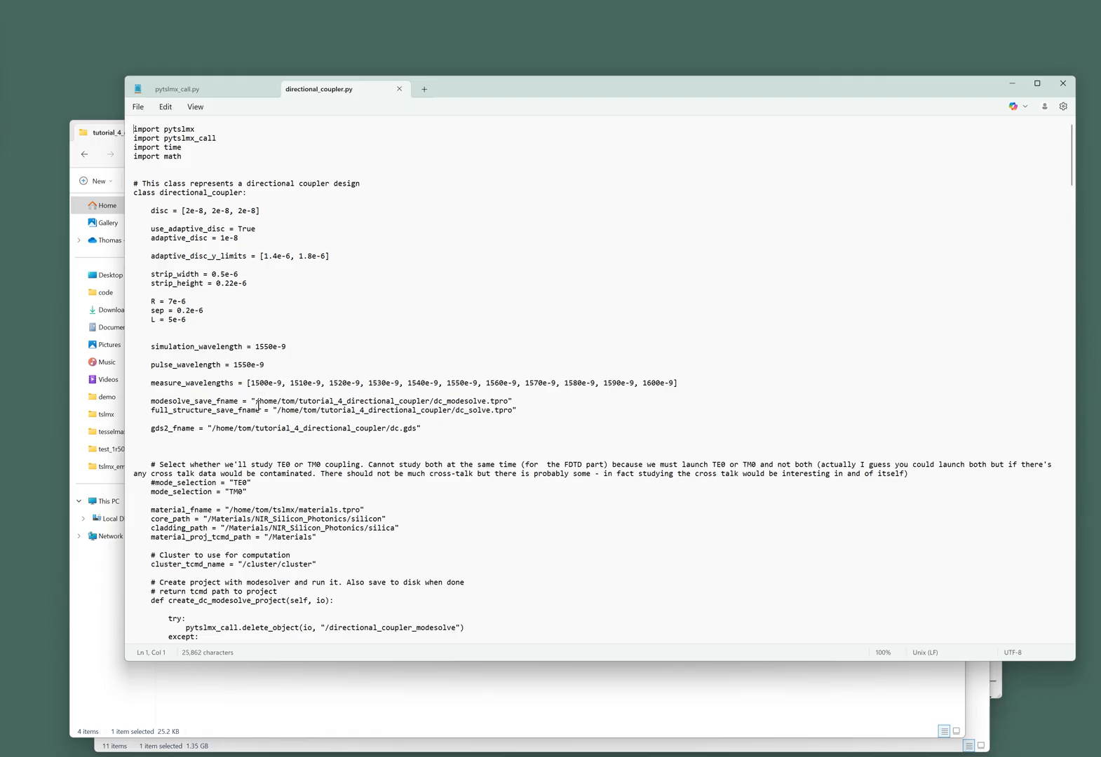
# Step: Replace the directory in modesolve_save_fname with the Windows path of the home directory's demo folder, using double backslashes and keeping dc_modesolve.tpro
pyautogui.moveTo(434, 401); pyautogui.dragTo(254, 401)
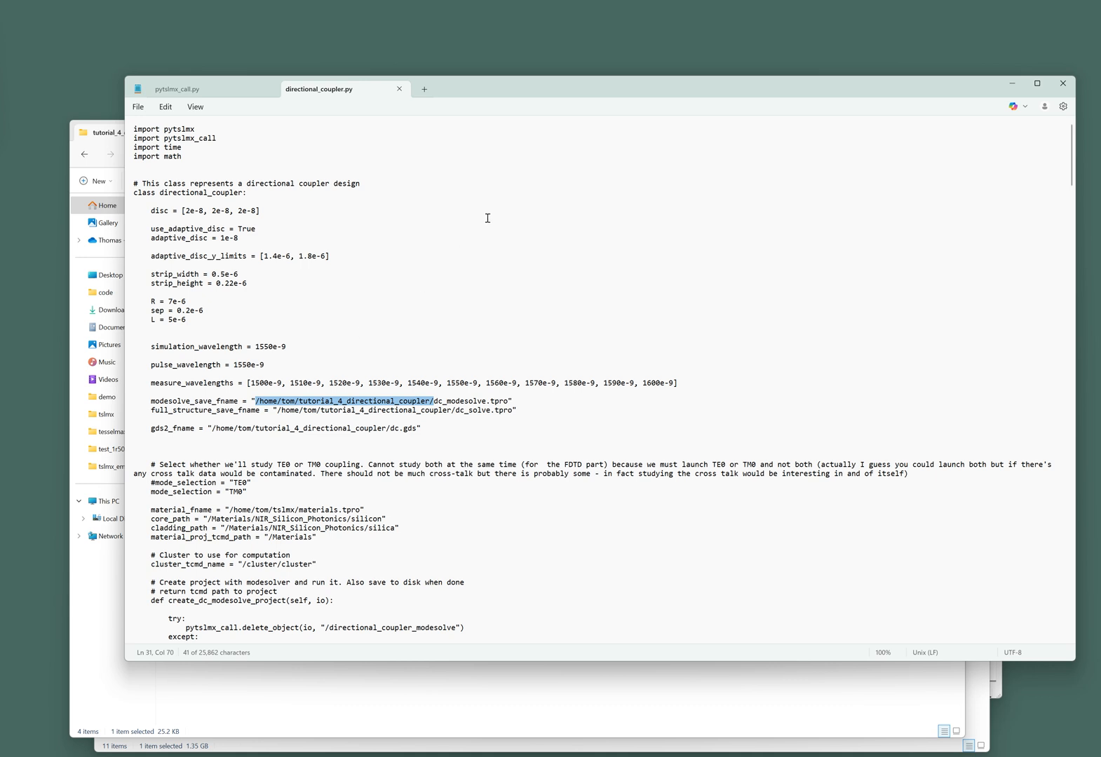
pyautogui.write('C:\\\\')
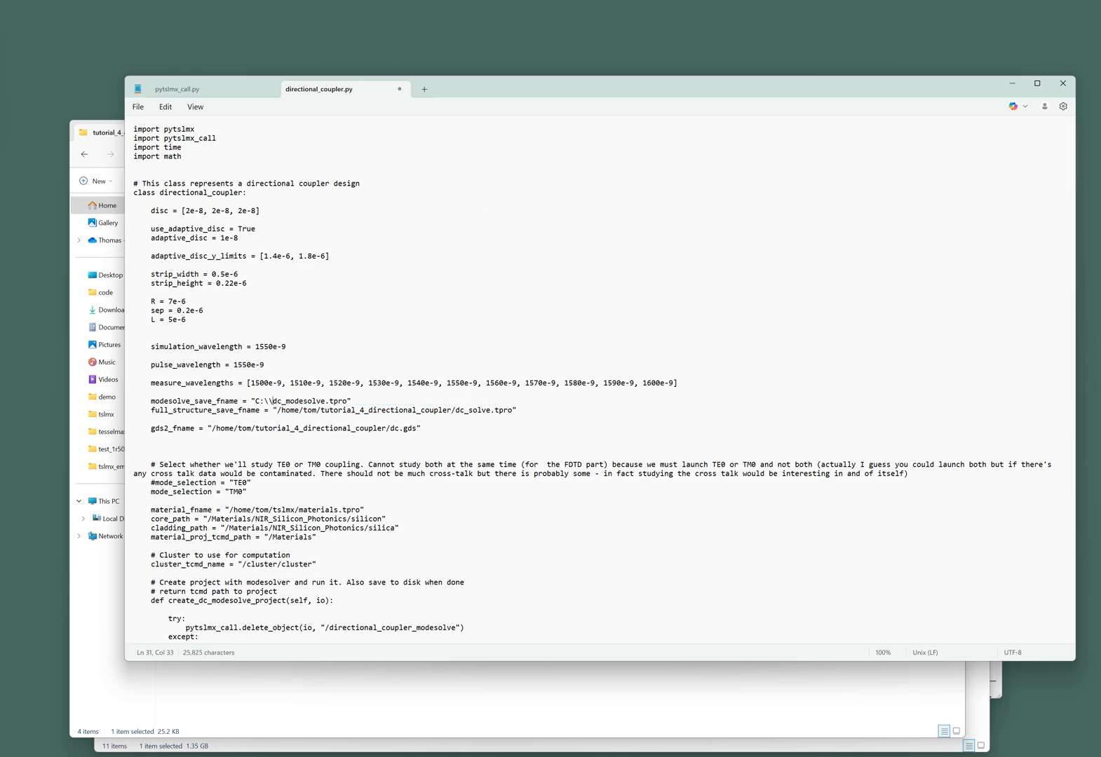
pyautogui.write('Users\\\\')
pyautogui.write('tbaeh')
pyautogui.write('\\\\')
pyautogui.write('demo\\\\')
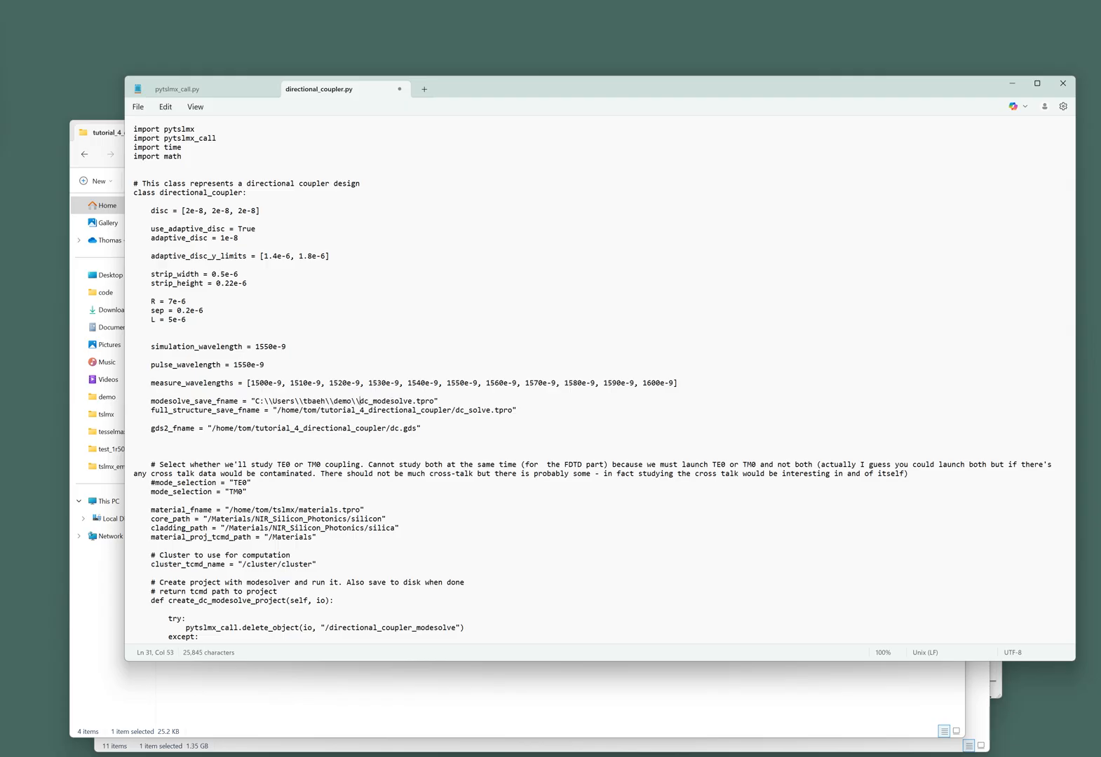
# Step: Replace the directories in full_structure_save_fname and gds2_fname with the same double-backslash demo folder path, keeping dc_solve.tpro and dc.gds
pyautogui.moveTo(359, 400); pyautogui.dragTo(255, 401)
pyautogui.click(267, 410)
pyautogui.moveTo(275, 410); pyautogui.dragTo(450, 410)
pyautogui.write('C:\\\\Users\\\\tbaeh\\\\demo\\\\')
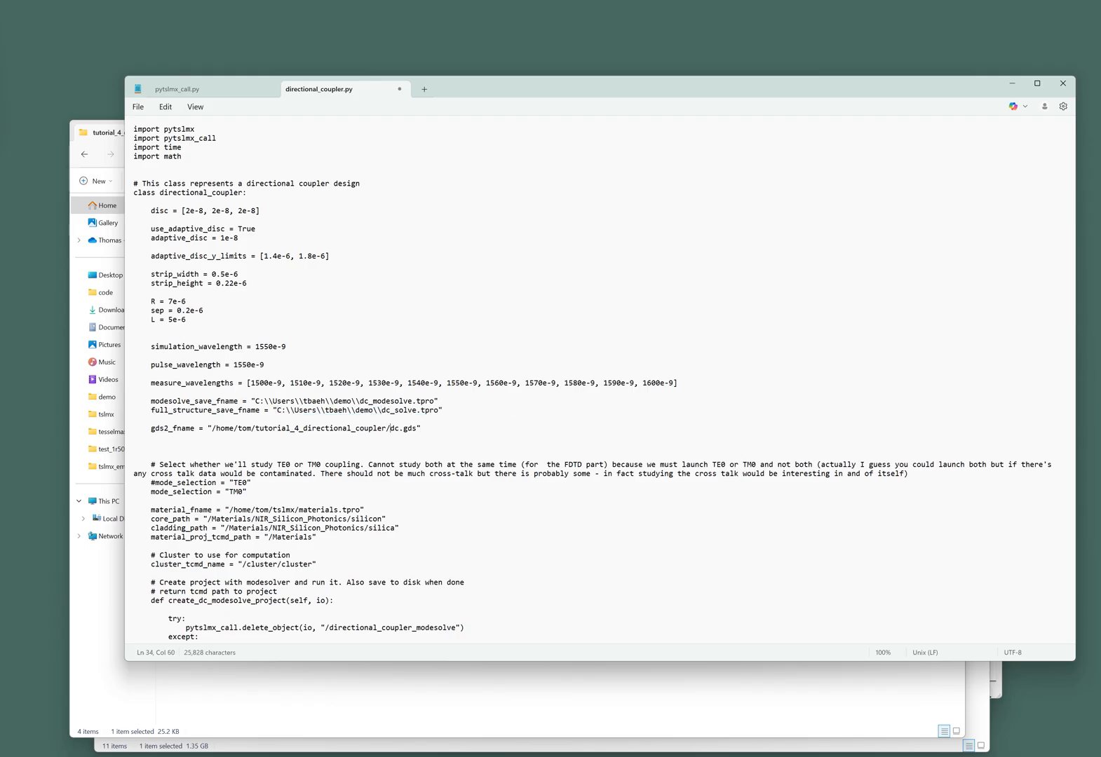
pyautogui.moveTo(391, 429); pyautogui.dragTo(212, 428)
pyautogui.write('C:\\\\Users\\\\tbaeh\\\\demo\\\\')
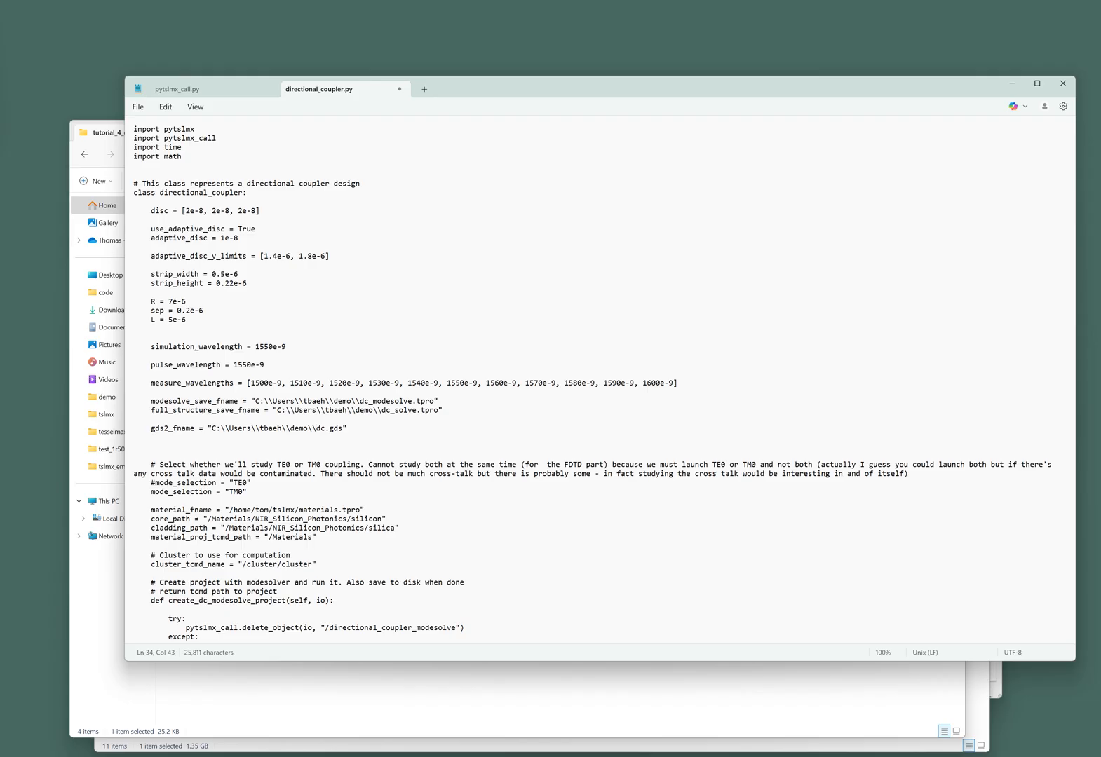
# Step: Replace the directory in material_fname with the same double-backslash demo folder path, keeping materials.tpro, and save directional_coupler.py
pyautogui.press('Down')
pyautogui.press('Down')
pyautogui.press('Down')
pyautogui.press('Down')
pyautogui.press('Down')
pyautogui.press('Down')
pyautogui.press('Down')
pyautogui.press('Down')
pyautogui.press('Up')
pyautogui.press('Left')
pyautogui.press('Left')
pyautogui.press('Left')
pyautogui.press('Left')
pyautogui.hotkey('shift', 'Left')
pyautogui.moveTo(298, 509); pyautogui.dragTo(229, 510)
pyautogui.write('C:\\\\Users\\\\tbaeh\\\\demo\\\\')
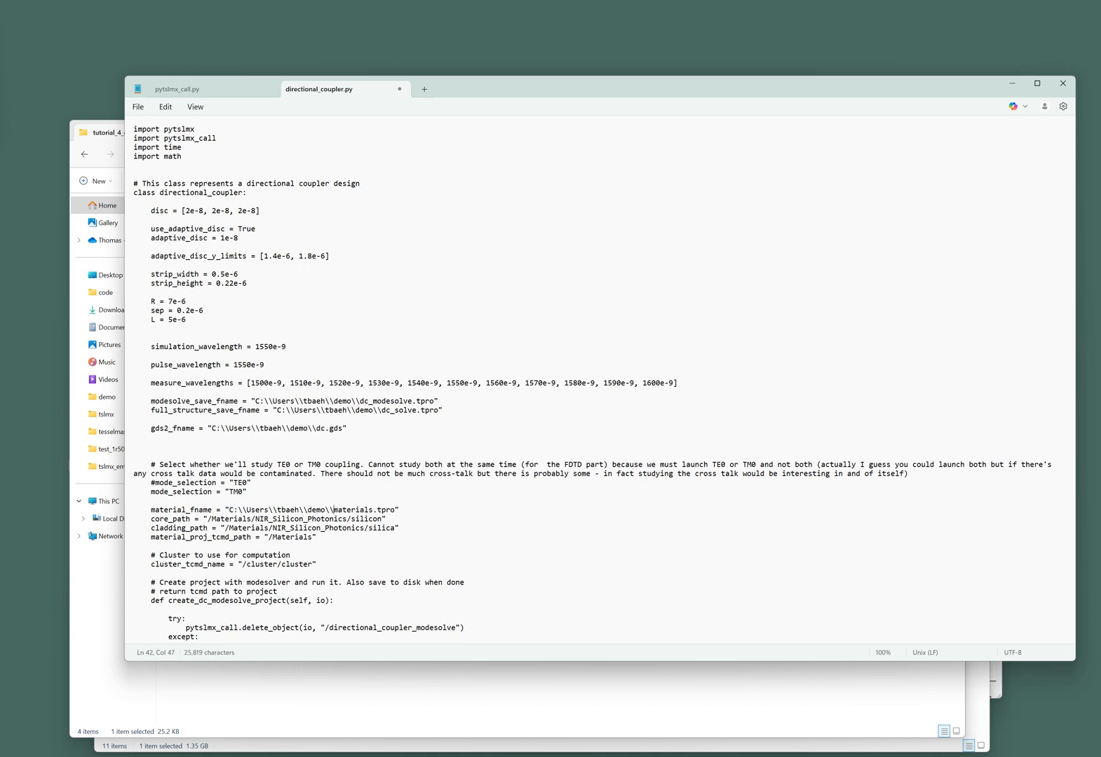
pyautogui.hotkey('ctrl', 's')
# Step: Open the run Python file from the tutorial_4_directional_coupler folder in Notepad
pyautogui.click(626, 719)
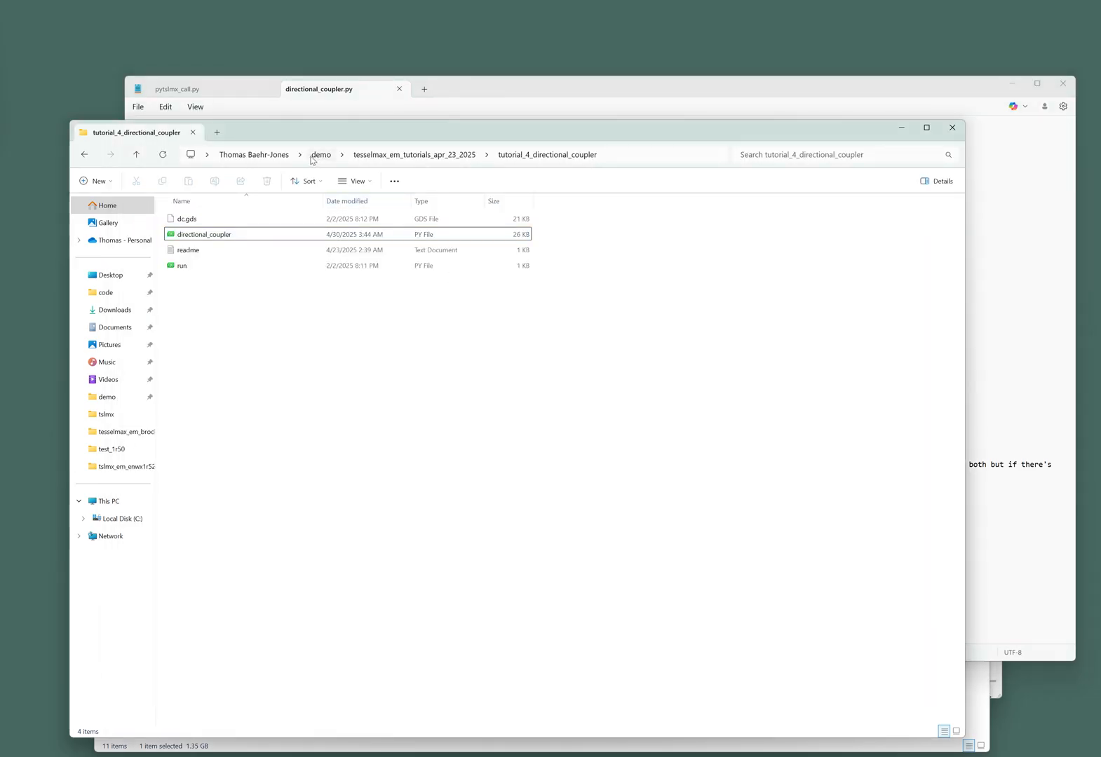
pyautogui.rightClick(272, 270)
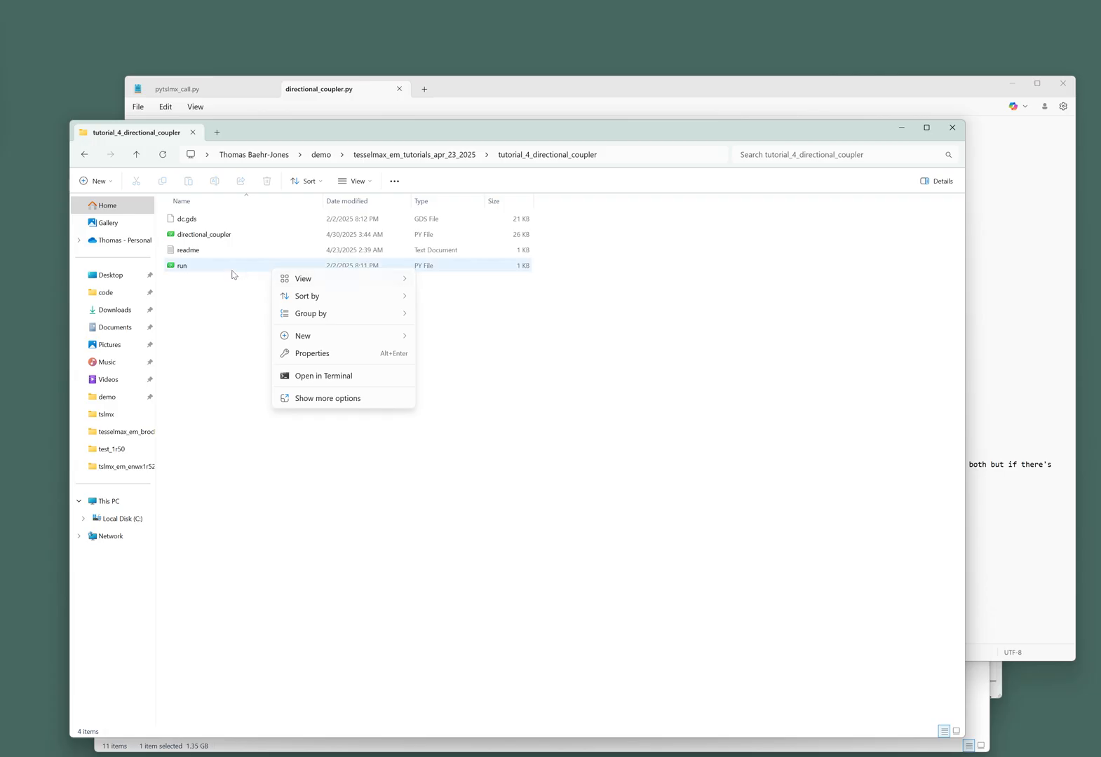
pyautogui.rightClick(224, 272)
pyautogui.rightClick(180, 260)
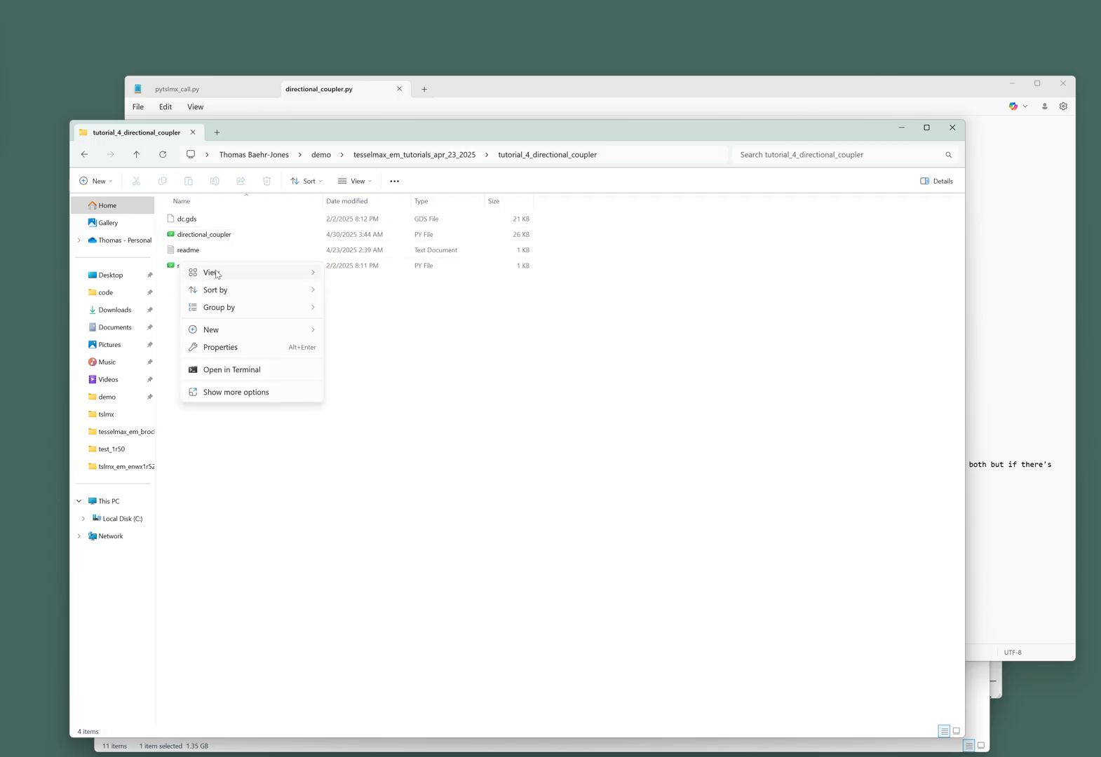
pyautogui.rightClick(174, 265)
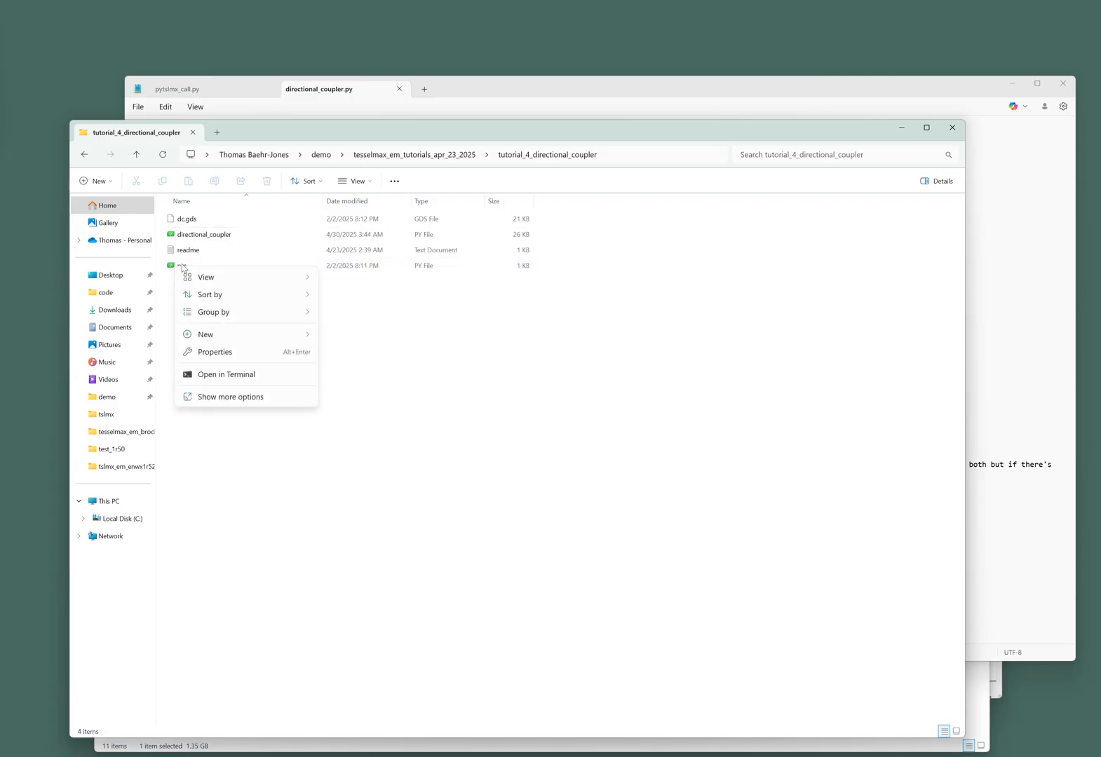
pyautogui.click(368, 289)
pyautogui.click(354, 268)
pyautogui.rightClick(354, 268)
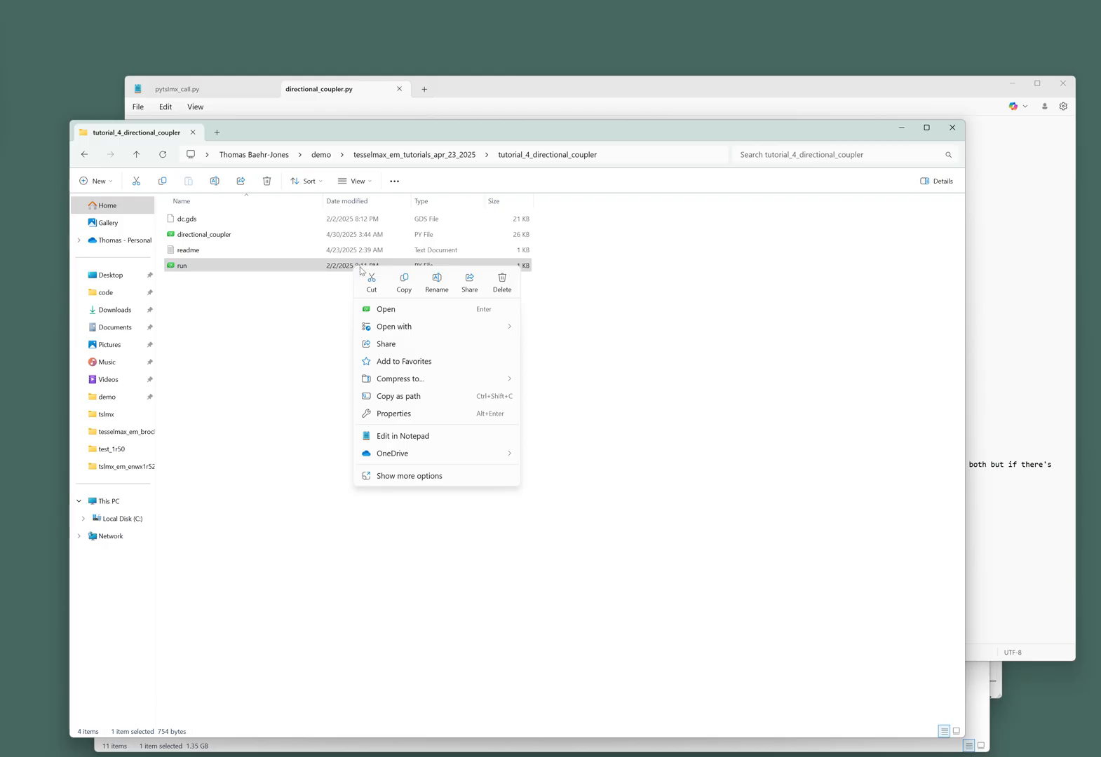
pyautogui.moveTo(407, 327)
pyautogui.click(570, 328)
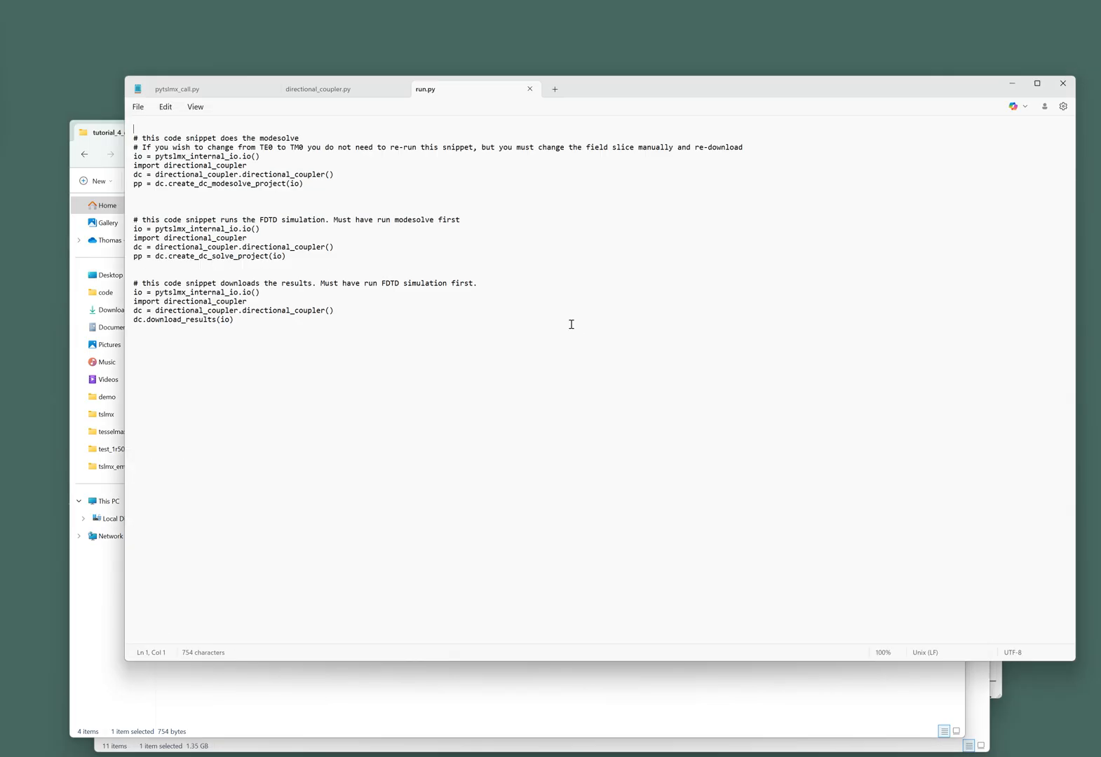
# Step: Copy materials.tpro from the tslmx_em_enwx1r52g1 folder into the demo folder
pyautogui.click(119, 132)
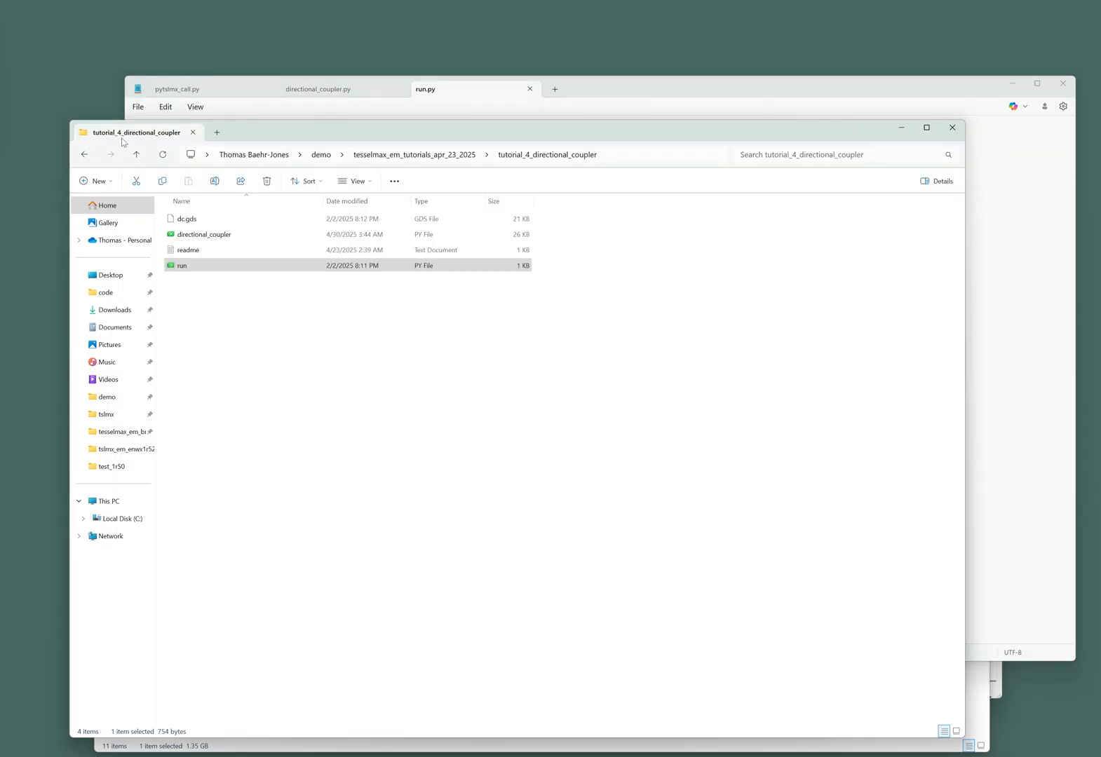
pyautogui.click(135, 155)
pyautogui.click(135, 155)
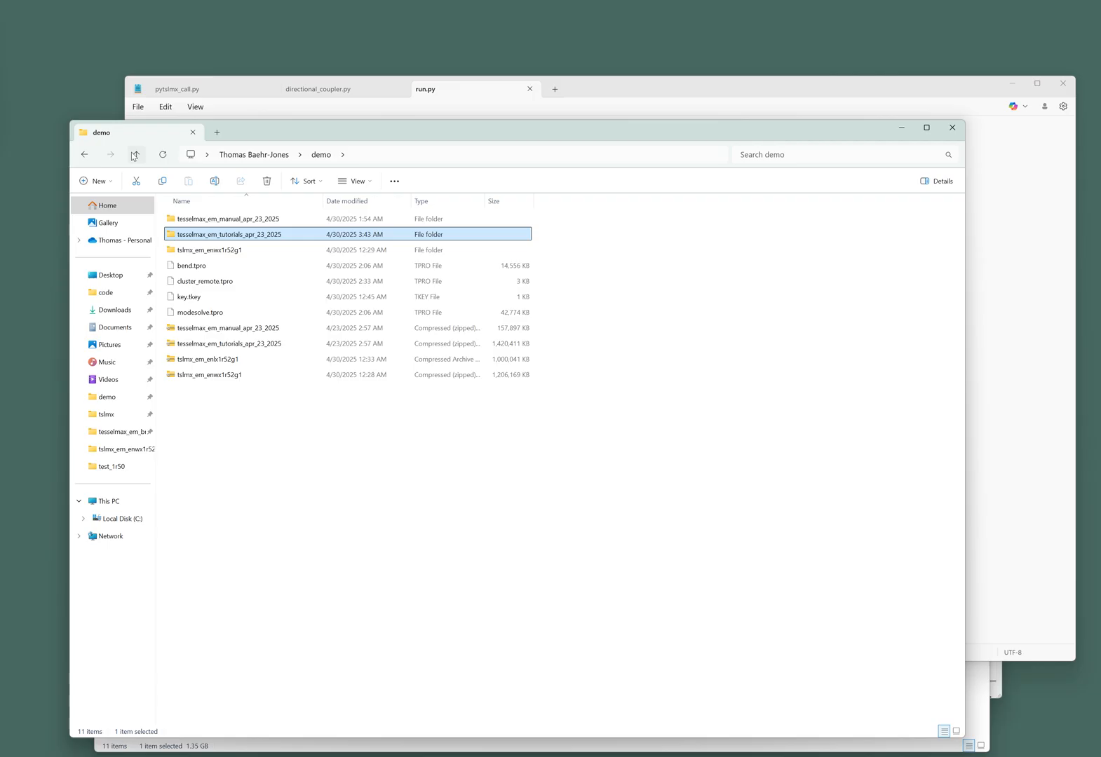
pyautogui.click(265, 247)
pyautogui.doubleClick(266, 247)
pyautogui.click(218, 265)
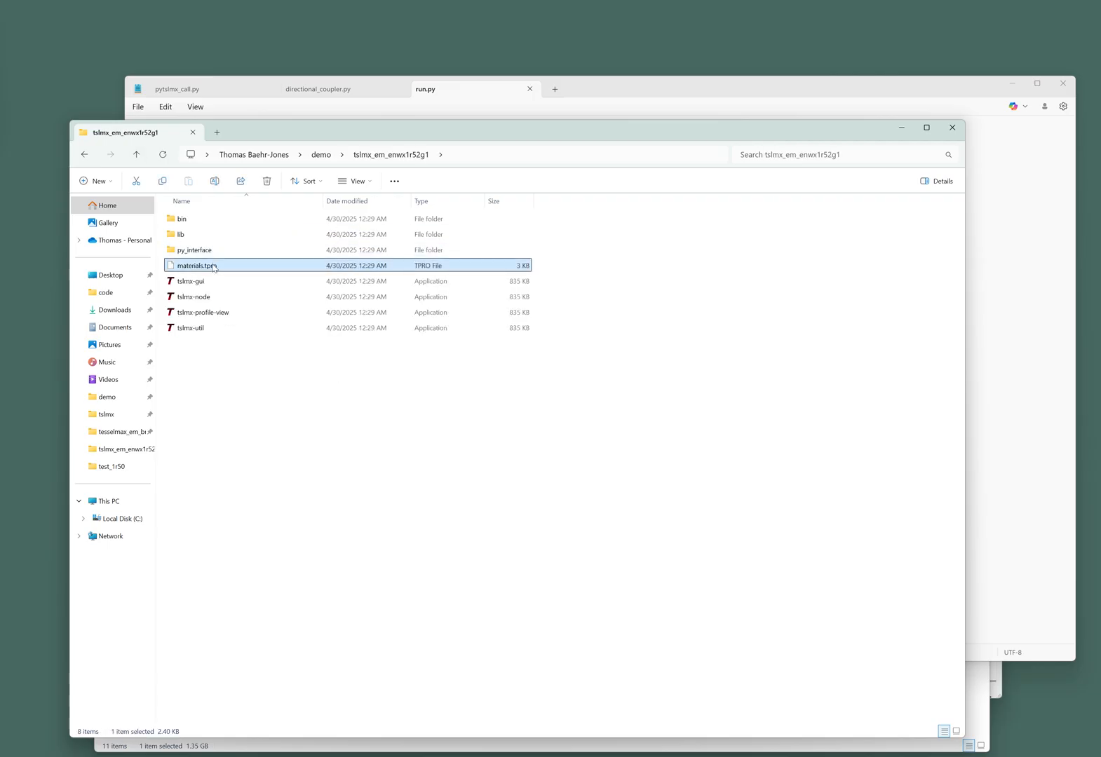
pyautogui.hotkey('ctrl', 'c')
pyautogui.click(321, 154)
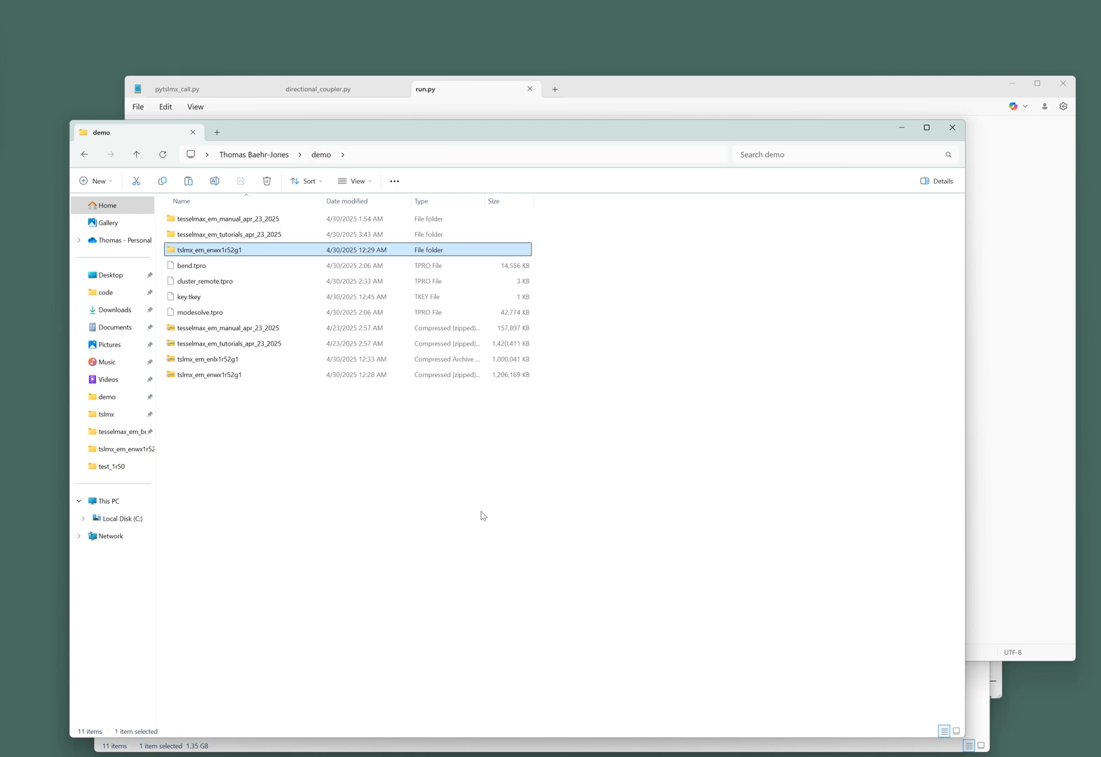
pyautogui.hotkey('ctrl', 'v')
pyautogui.click(443, 536)
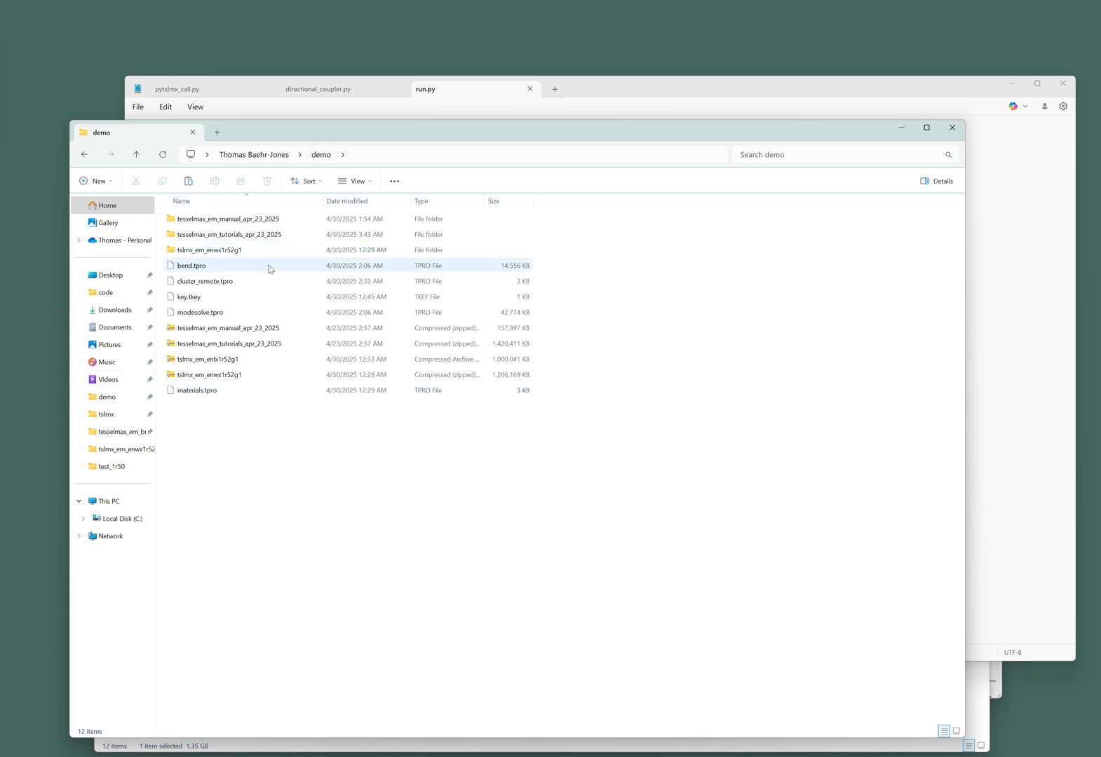
# Step: Bring up directional_coupler.py in Notepad to check its materials file path and cluster setting
pyautogui.click(1021, 273)
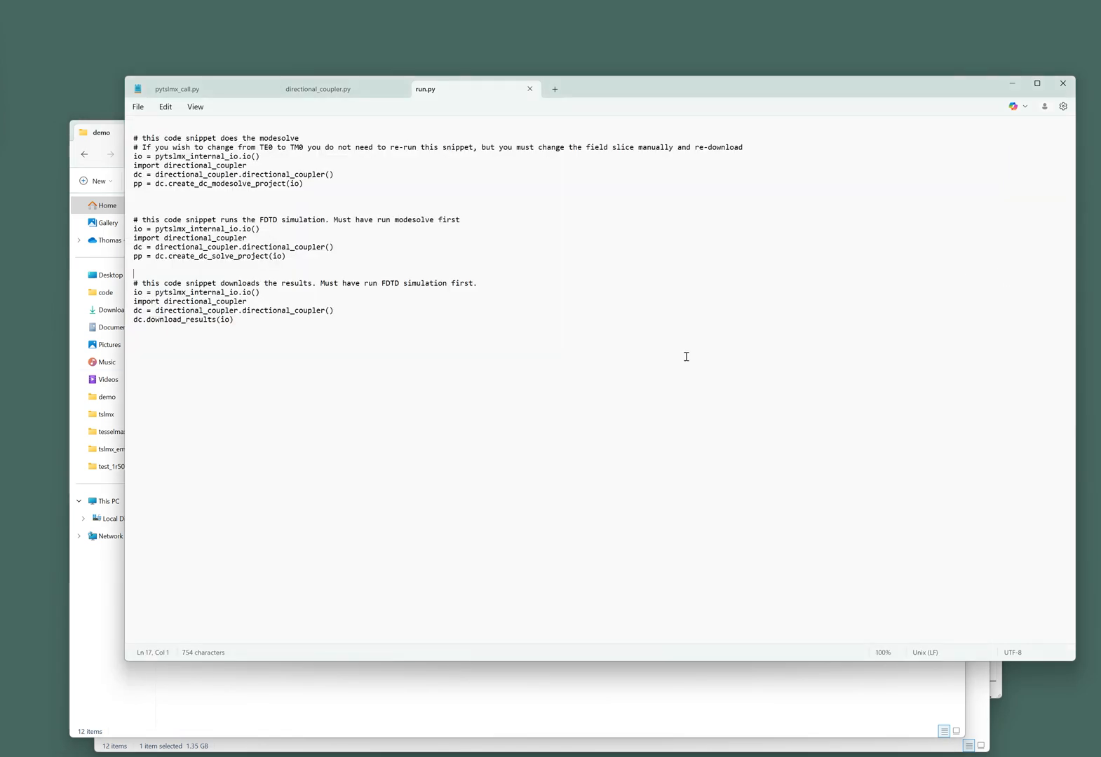
pyautogui.click(515, 698)
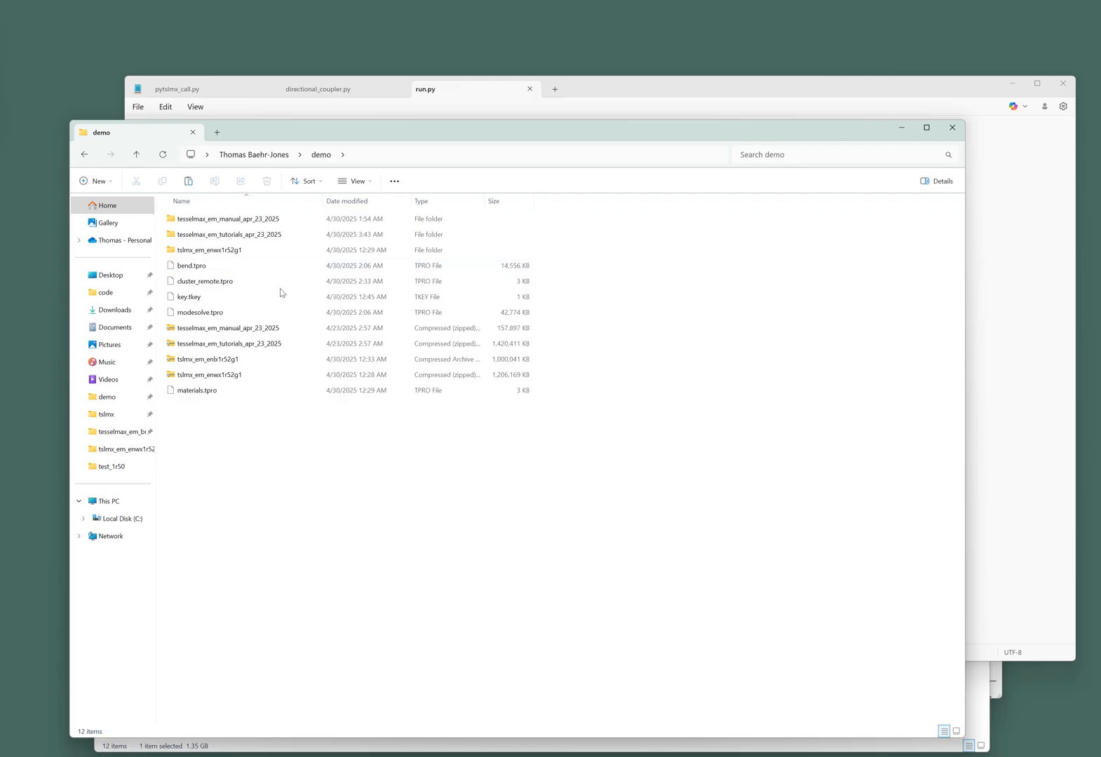
pyautogui.click(319, 90)
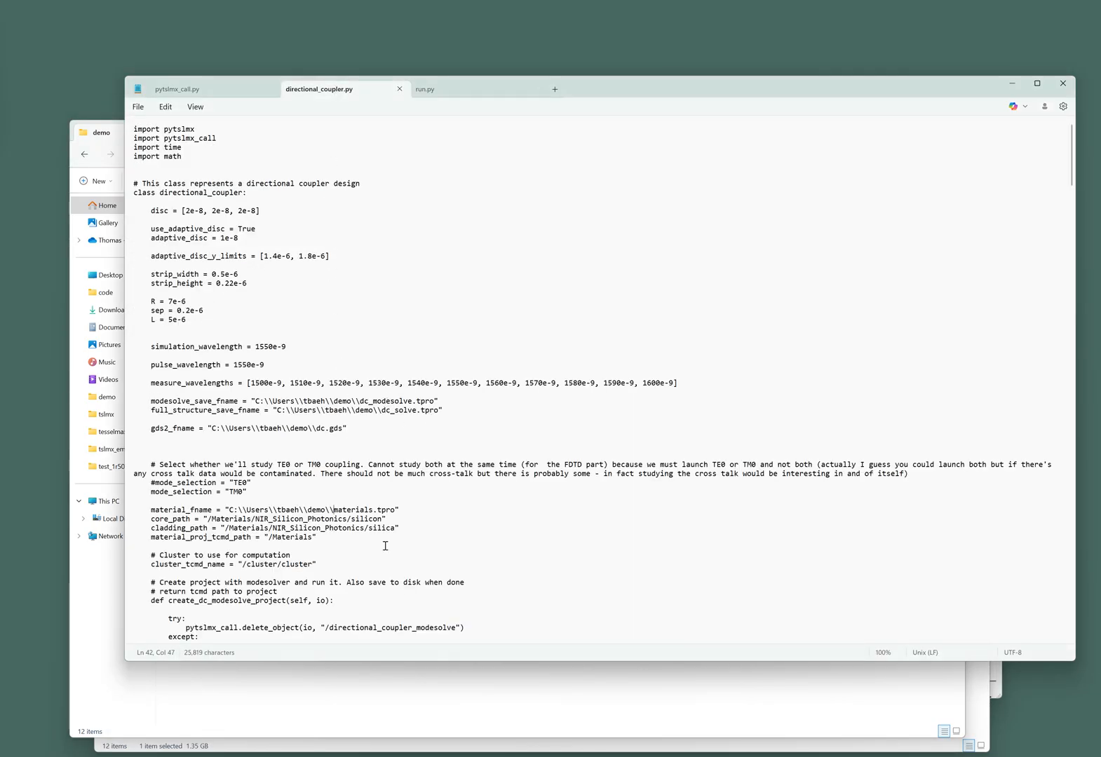
# Step: Switch to Tesselmax.EM, enlarge its window and save the top-level cluster project in the demo folder as cloud_cluster
pyautogui.click(448, 704)
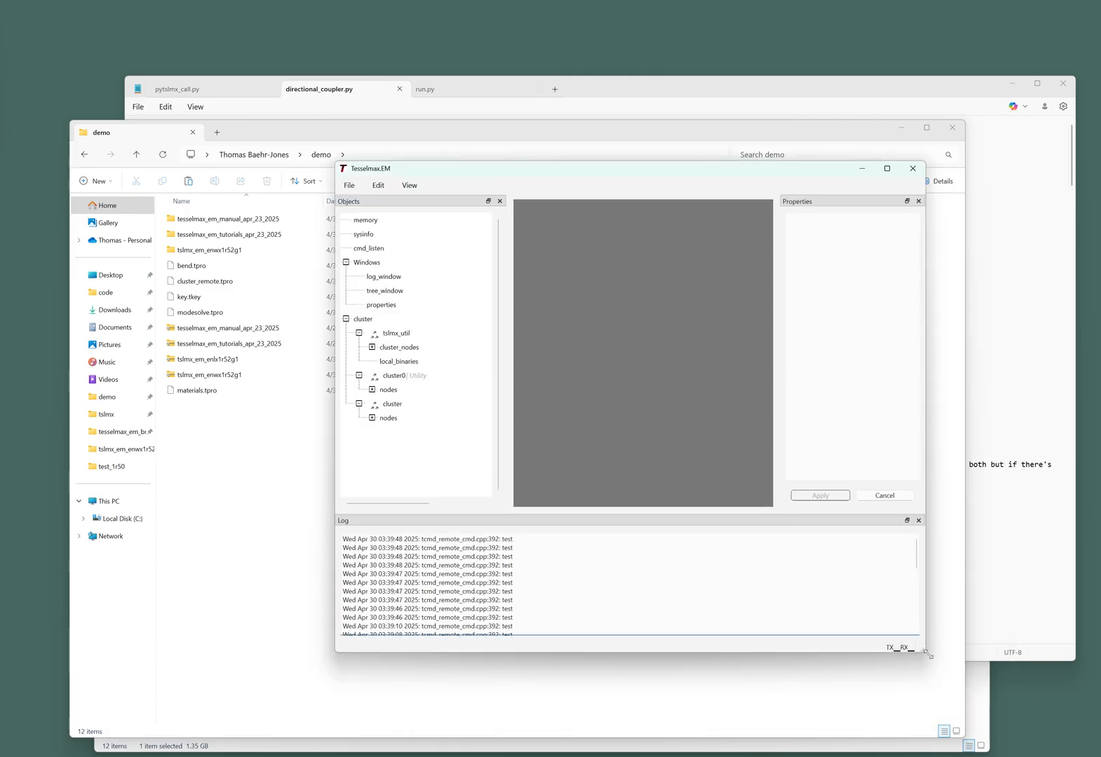
pyautogui.moveTo(923, 650); pyautogui.dragTo(1003, 671)
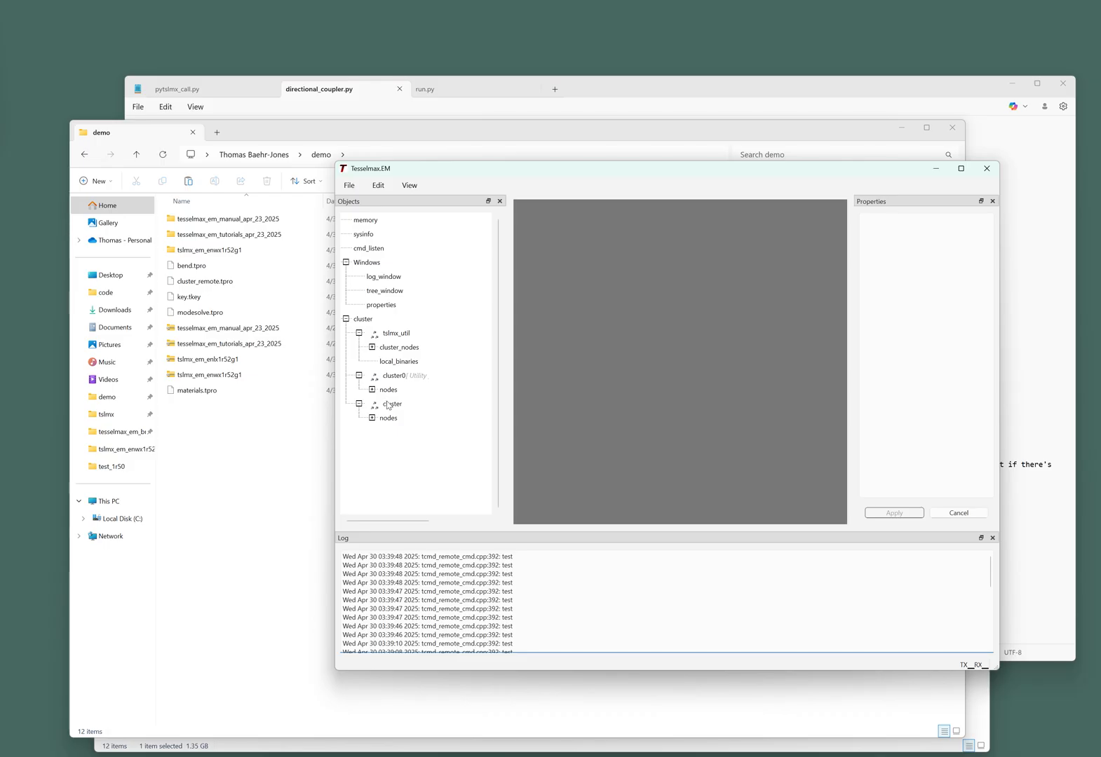
pyautogui.click(362, 319)
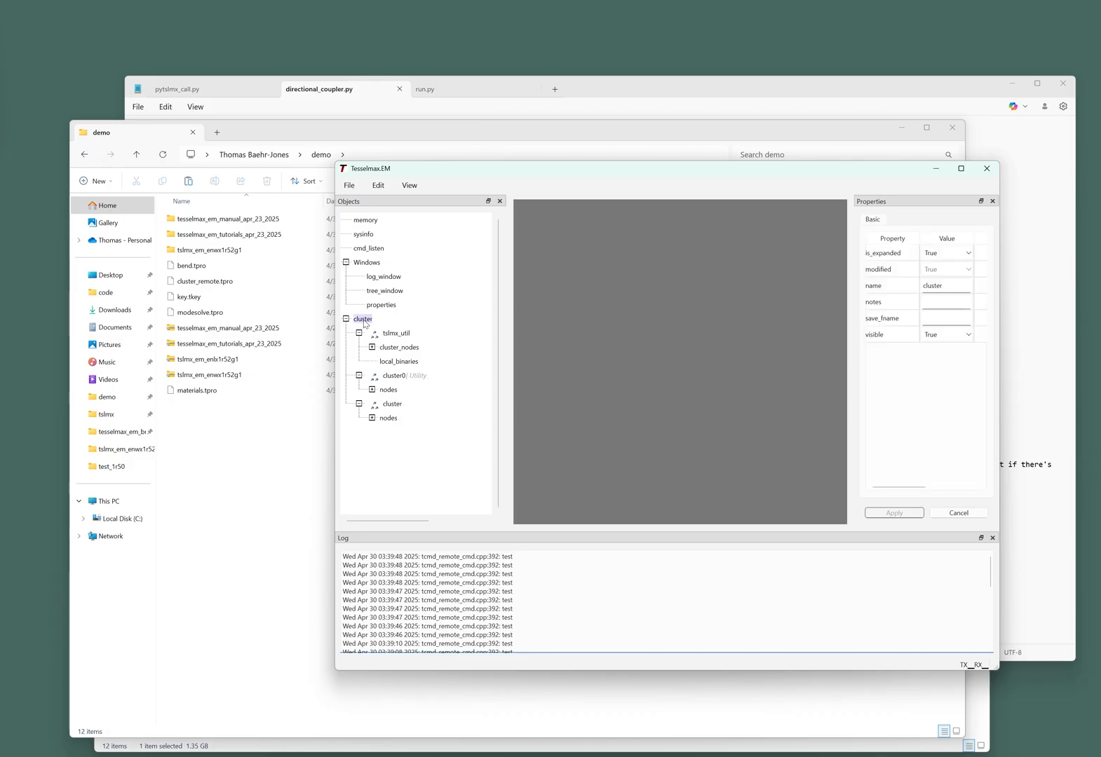
pyautogui.hotkey('ctrl', 's')
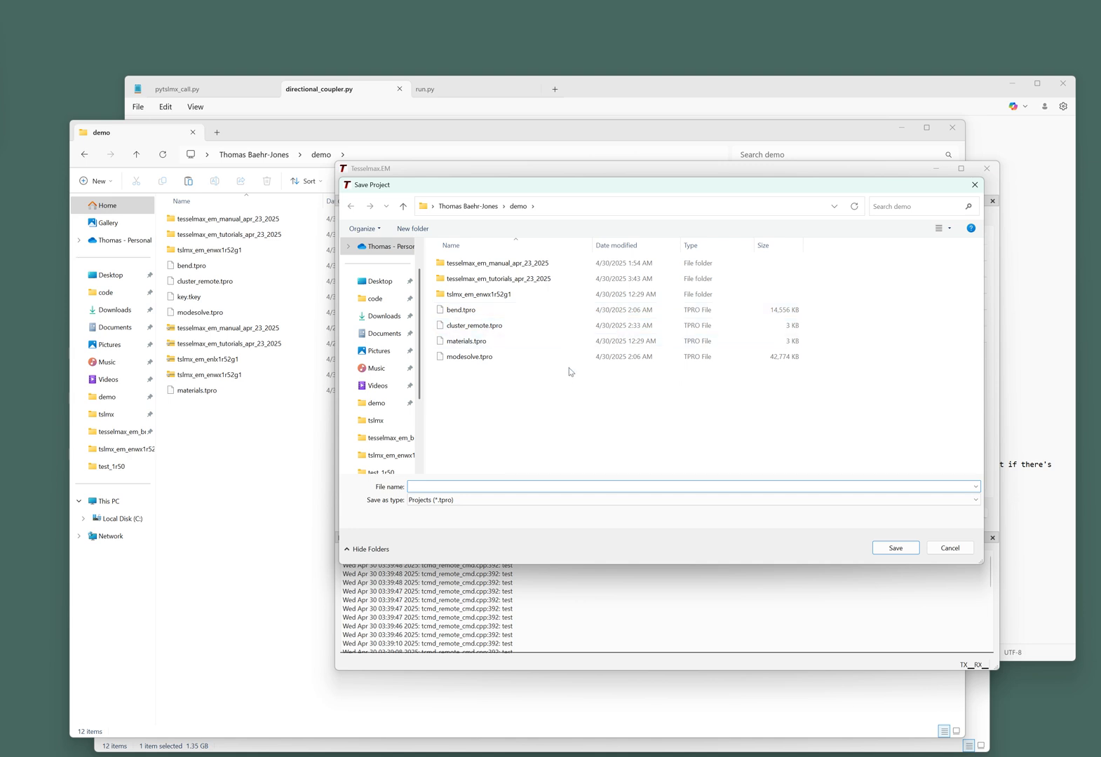
pyautogui.write('cloud_cluster')
pyautogui.press('Return')
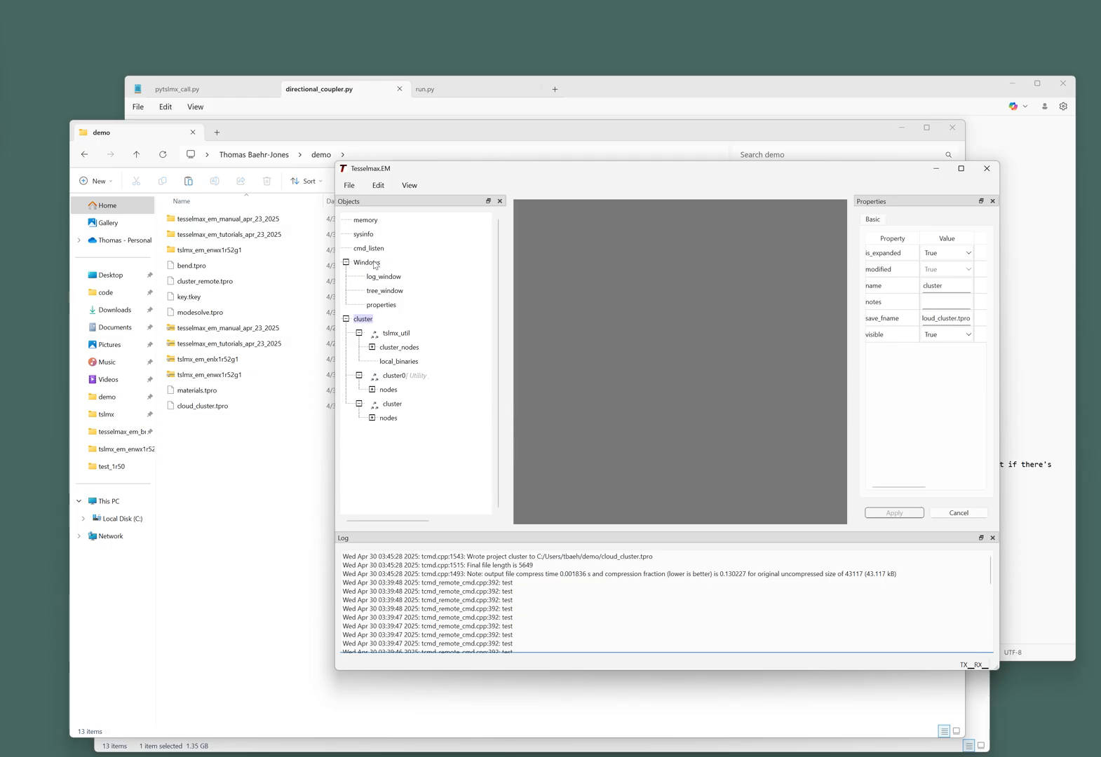
# Step: Bring up run.py in Notepad, then create a Python process window in Tesselmax.EM and enlarge it
pyautogui.click(351, 99)
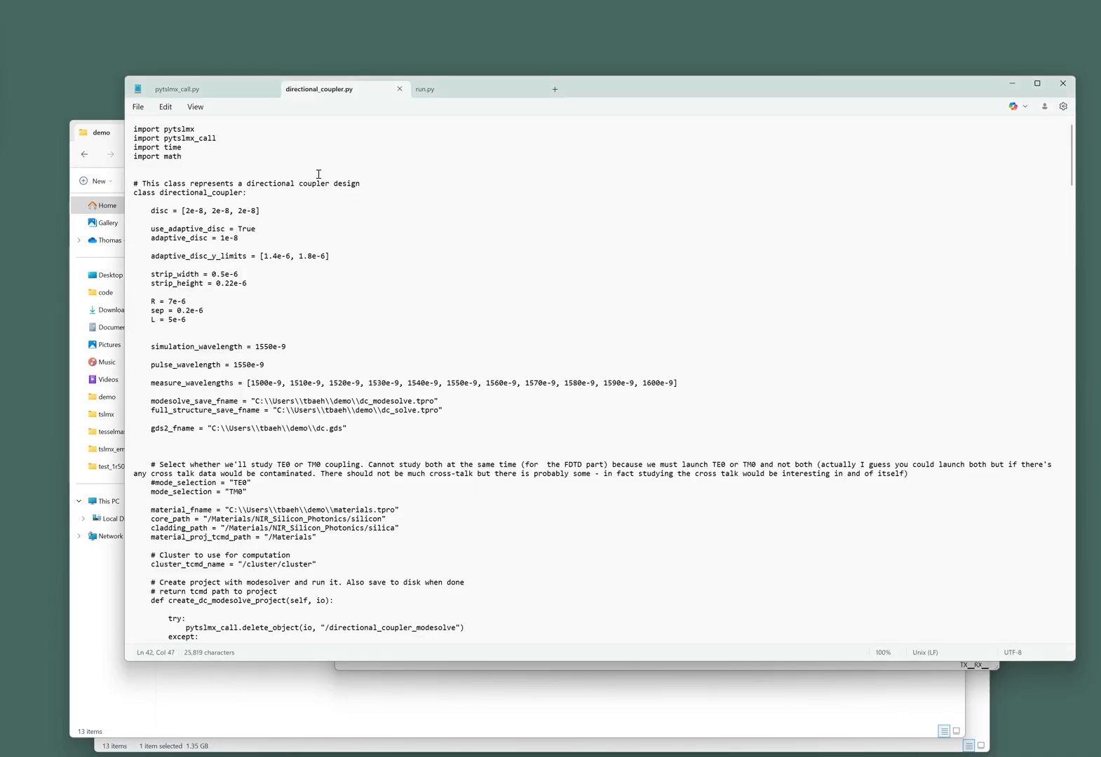
pyautogui.click(431, 89)
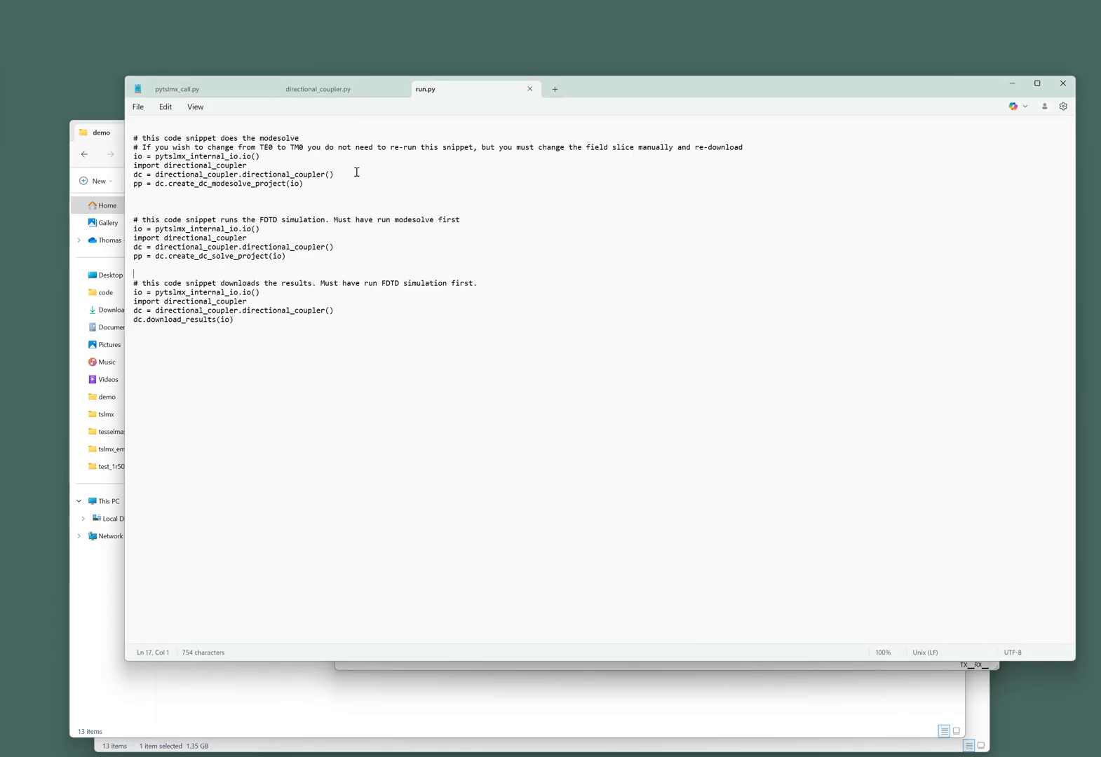
pyautogui.hotkey('alt', 'Tab')
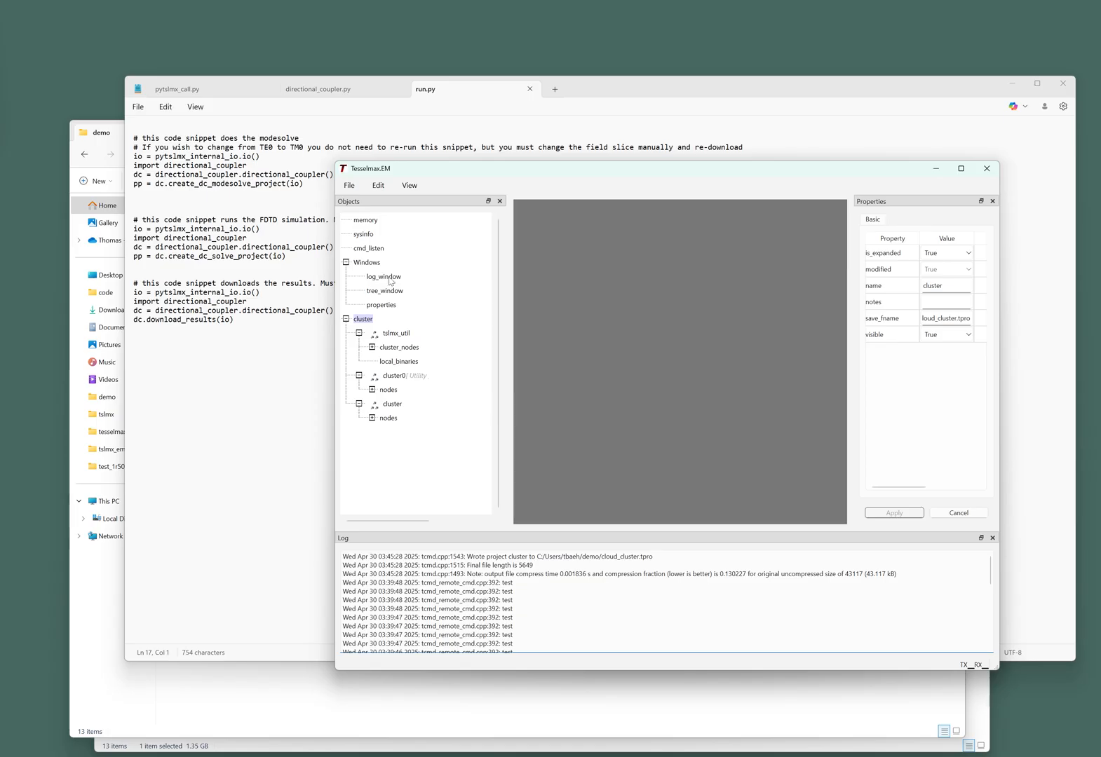
pyautogui.rightClick(370, 269)
pyautogui.click(431, 379)
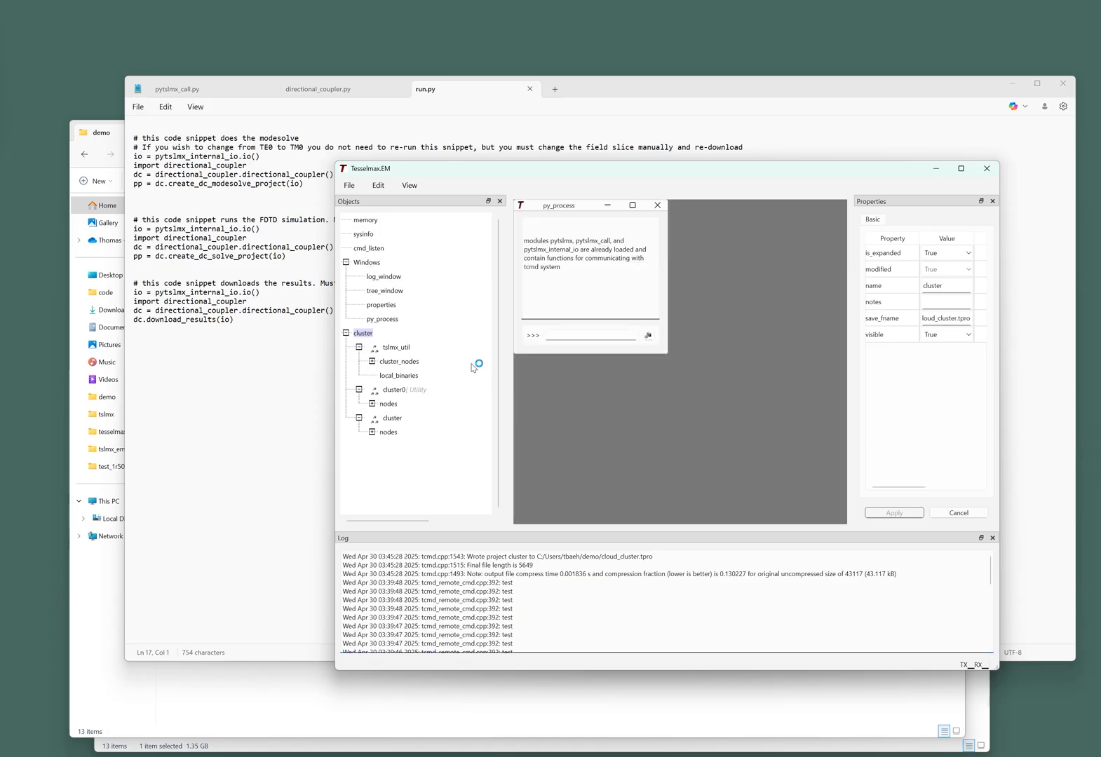
pyautogui.moveTo(671, 354); pyautogui.dragTo(763, 453)
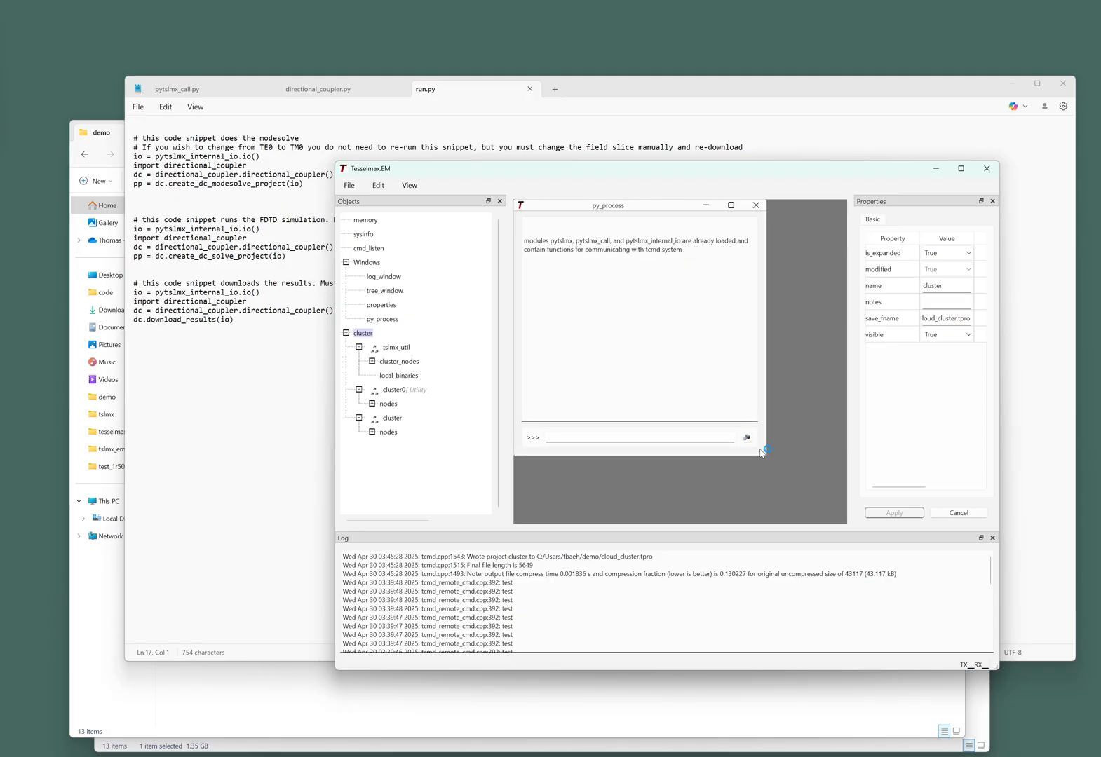
# Step: Choose tutorial_4_directional_coupler inside tesselmax_em_tutorials_apr_23_2025 as the Python import directory of py_process
pyautogui.click(383, 320)
pyautogui.click(903, 220)
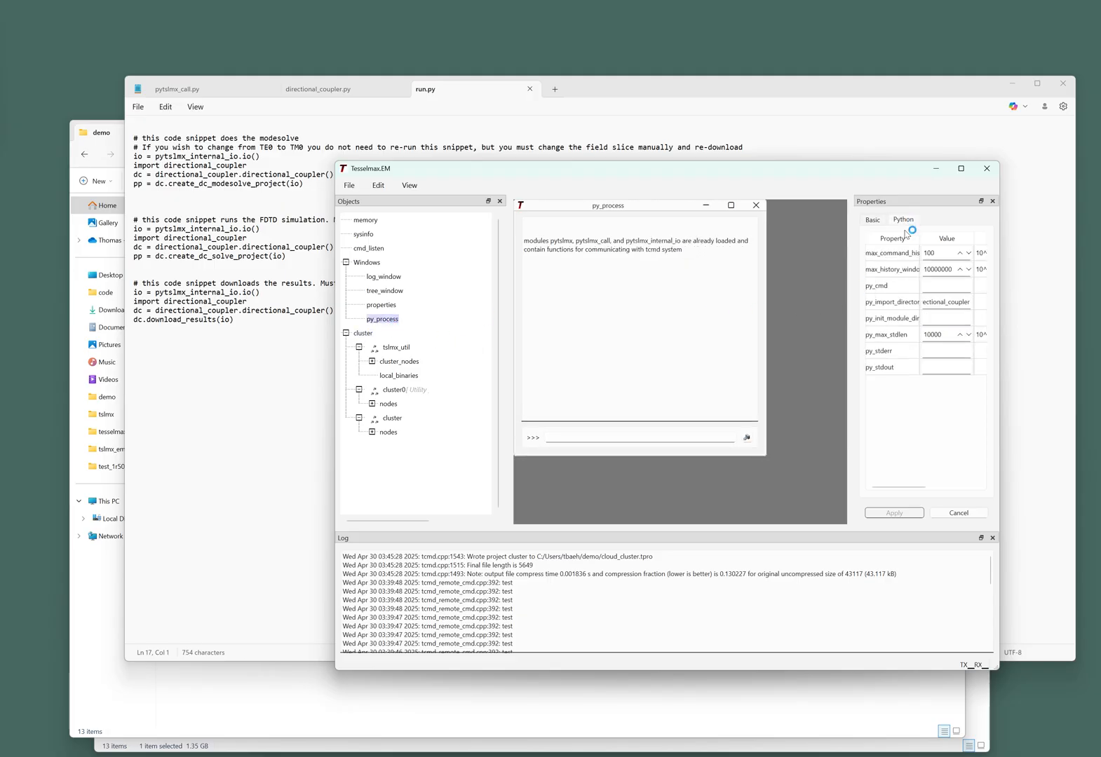
pyautogui.rightClick(883, 302)
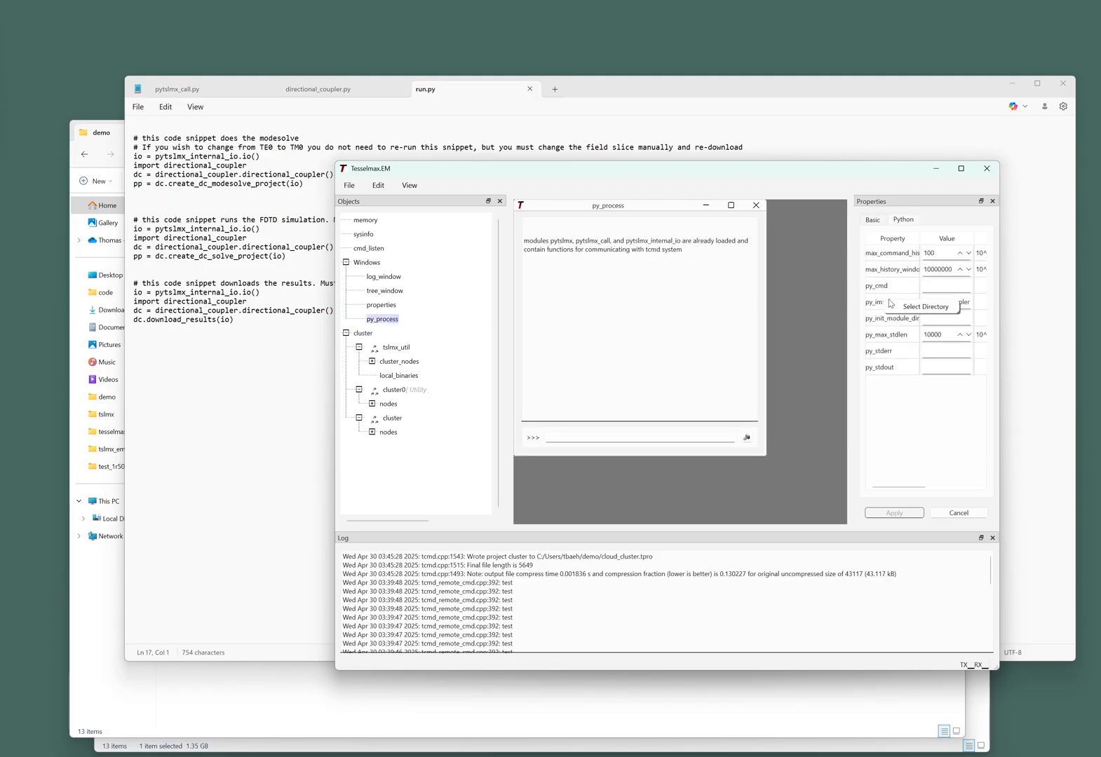
pyautogui.click(897, 305)
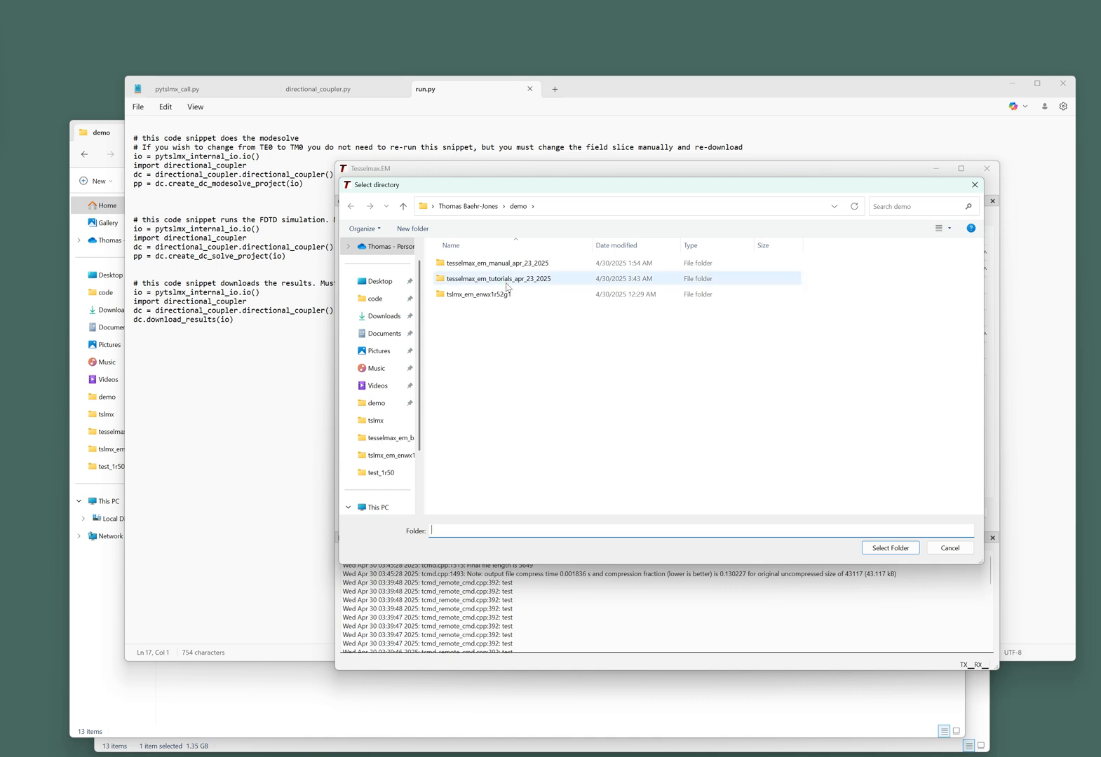
pyautogui.doubleClick(544, 278)
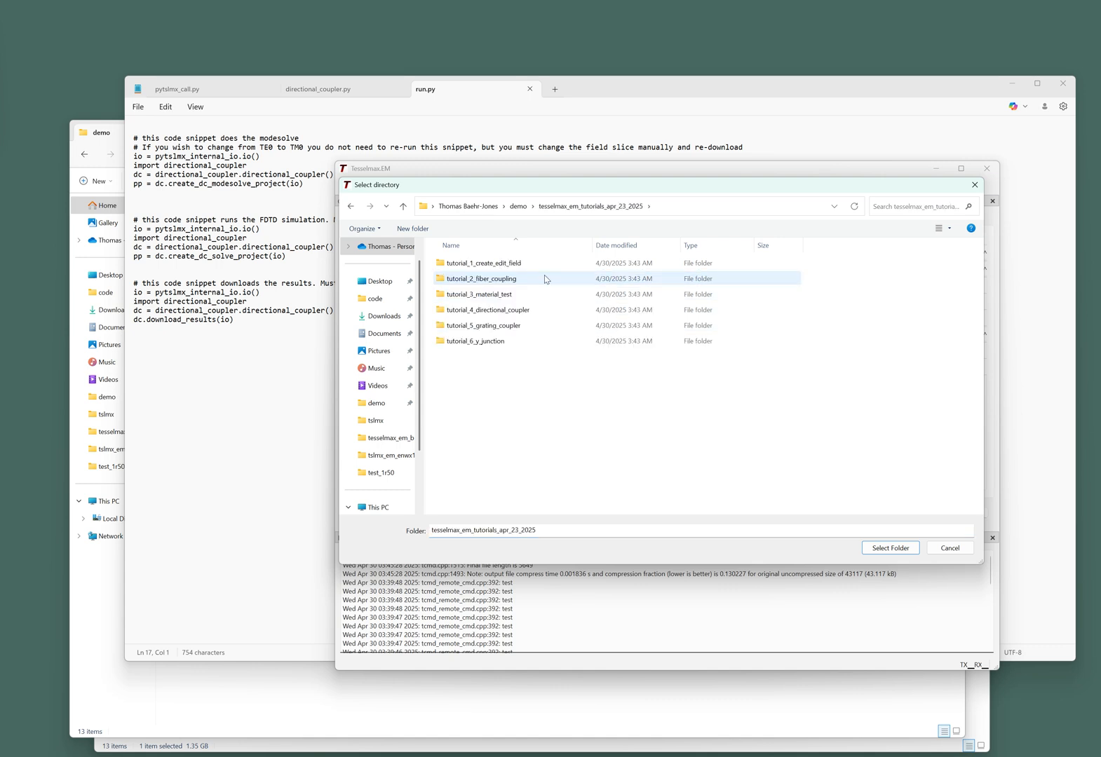
pyautogui.click(545, 312)
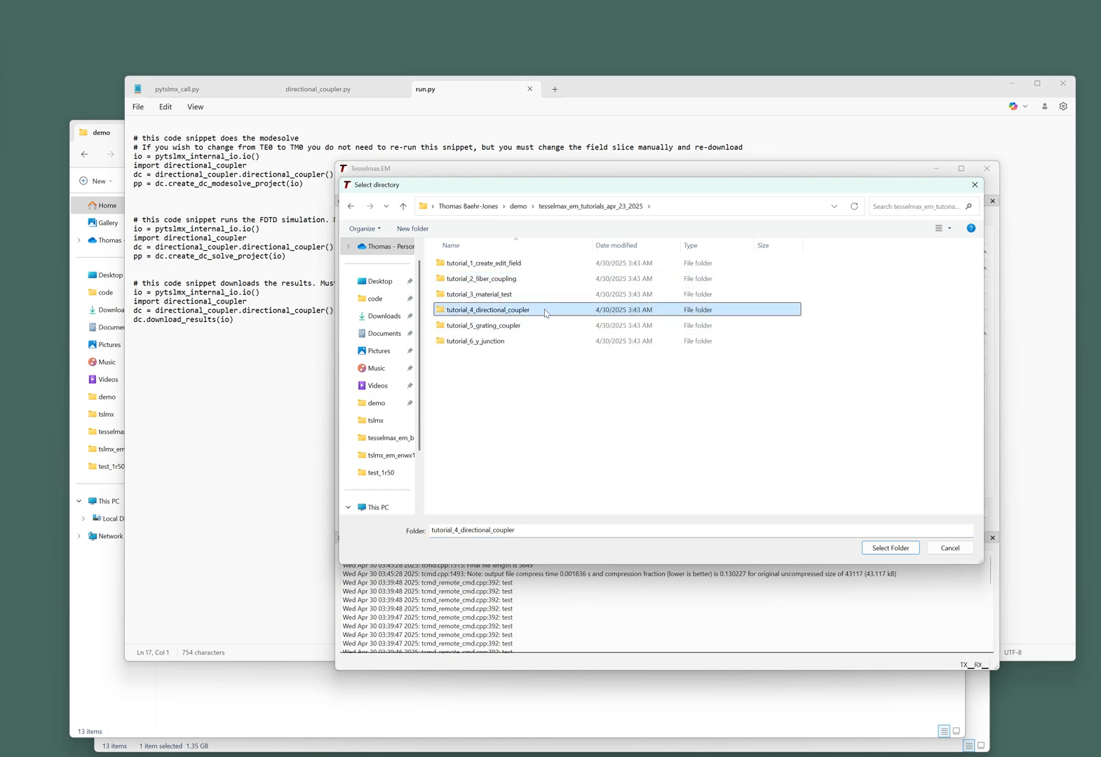
pyautogui.click(889, 548)
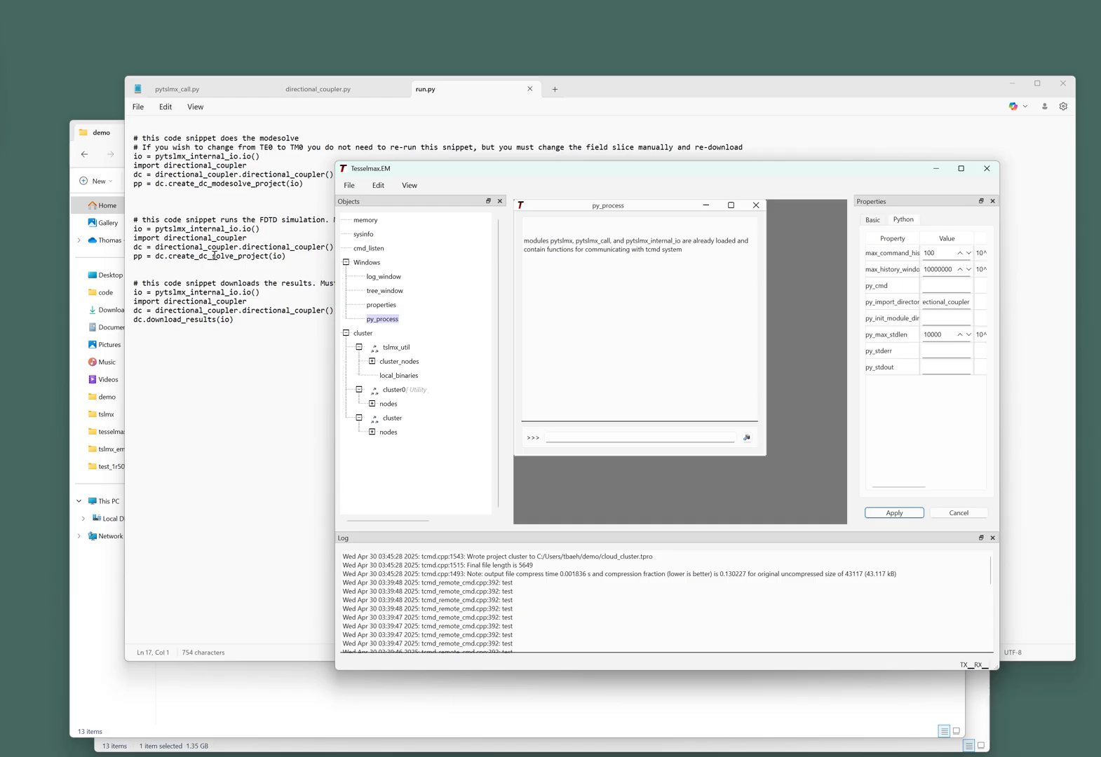
# Step: Copy the four-line modesolve snippet from run.py into the py_process command prompt in Tesselmax.EM
pyautogui.click(238, 229)
pyautogui.moveTo(304, 183); pyautogui.dragTo(118, 161)
pyautogui.hotkey('ctrl', 'c')
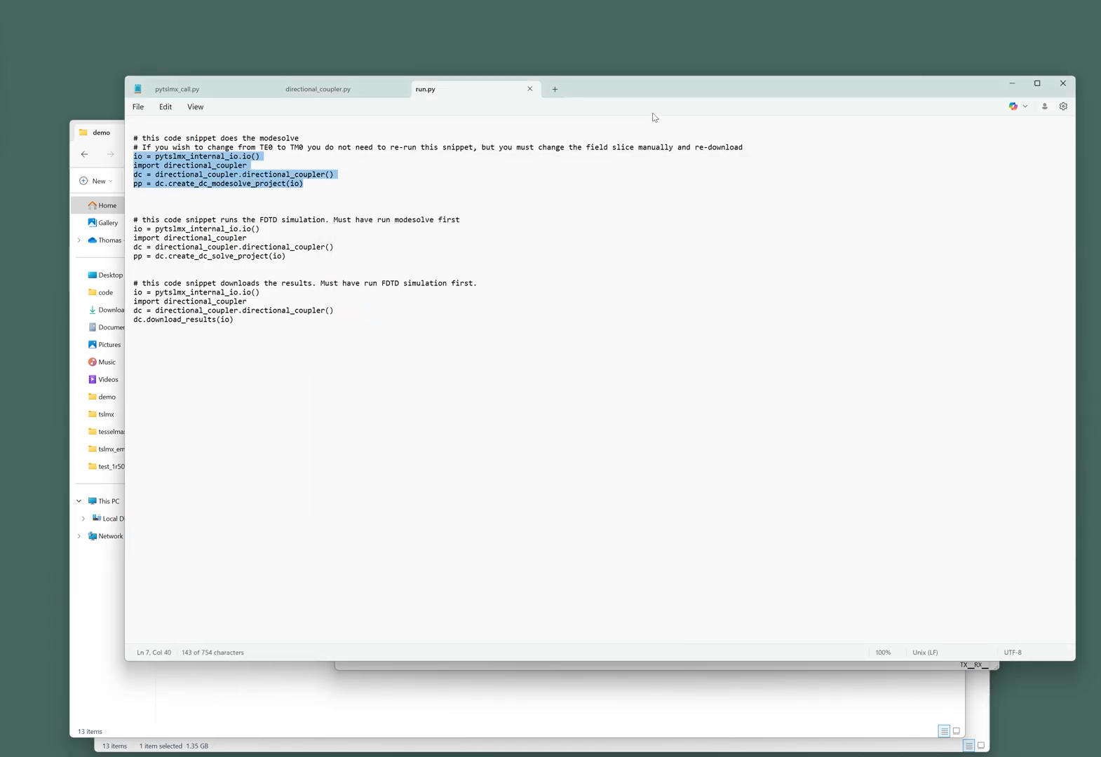
pyautogui.moveTo(646, 94); pyautogui.dragTo(587, 203)
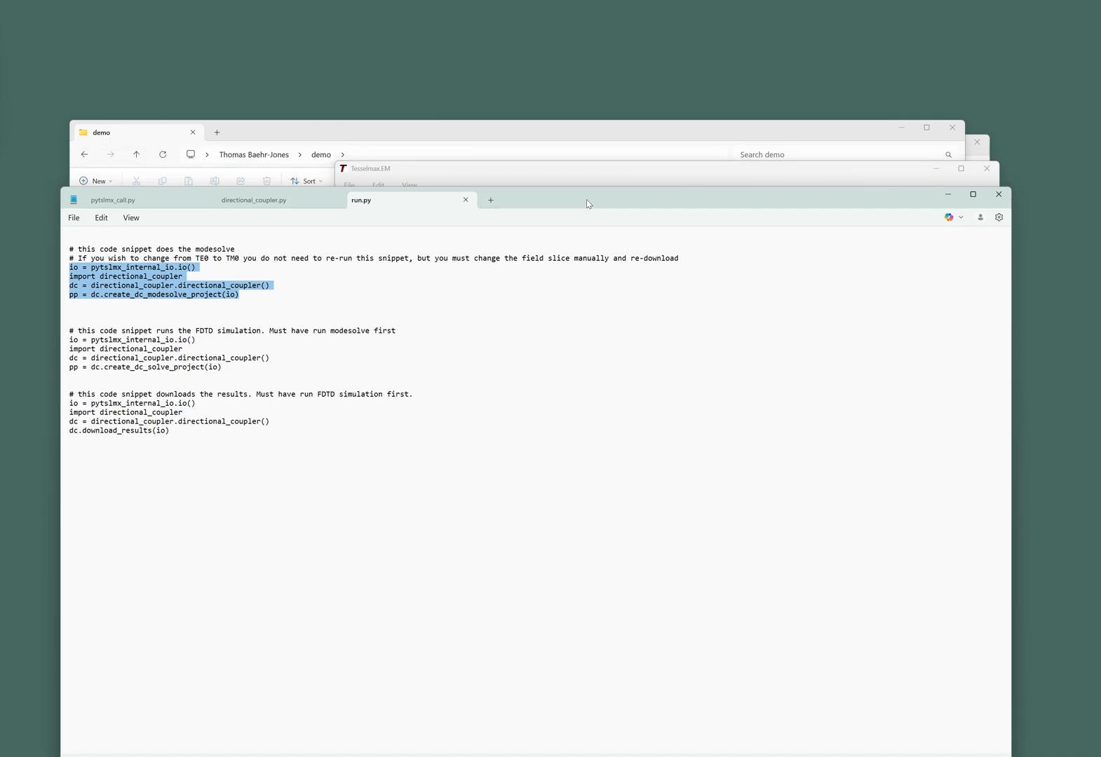
pyautogui.click(578, 170)
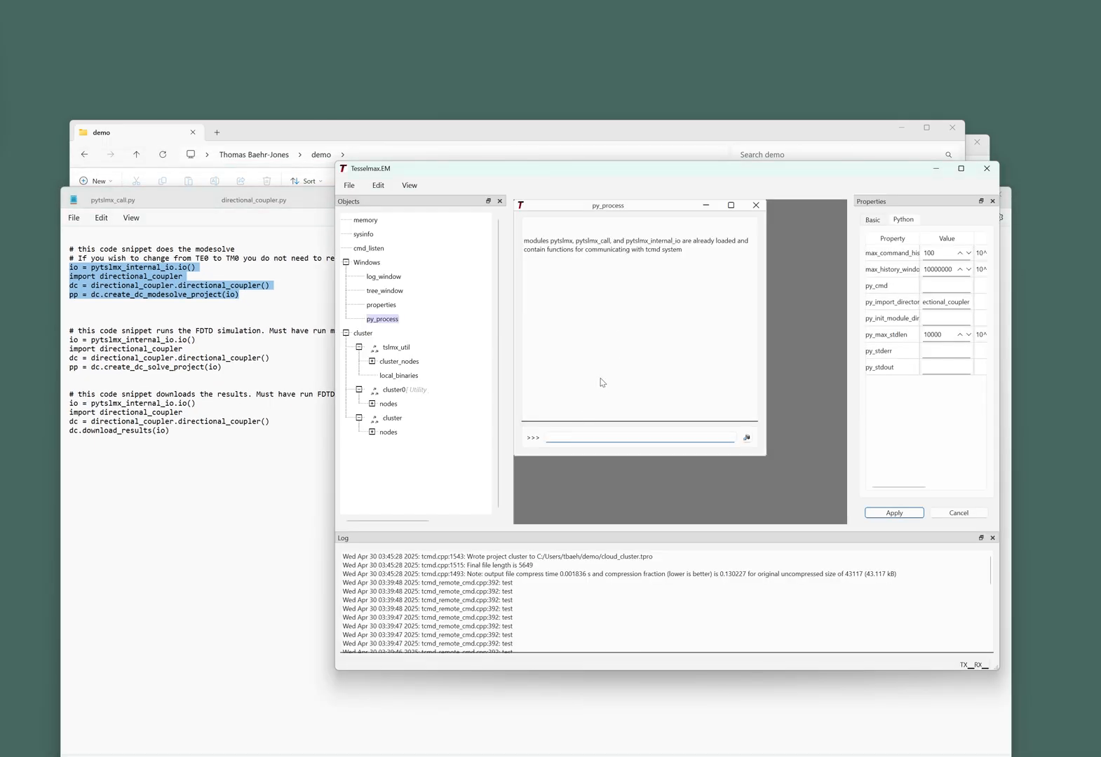
pyautogui.hotkey('ctrl', 'v')
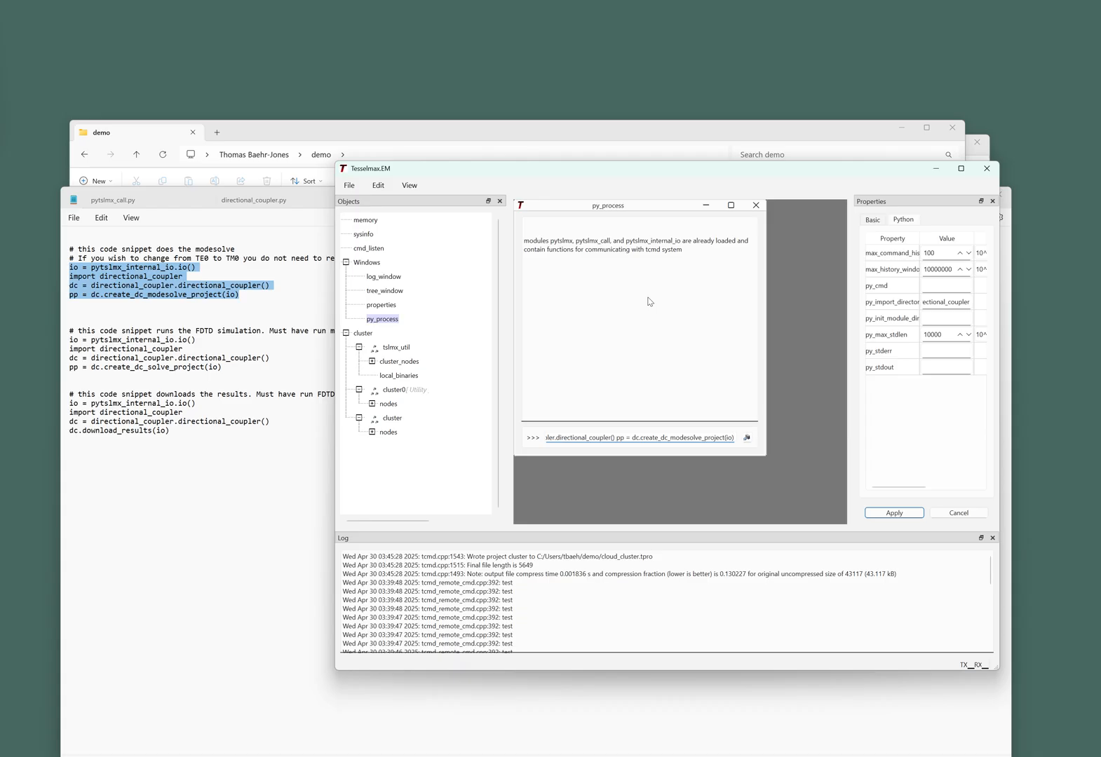
# Step: In directional_coupler.py in Notepad, activate the mode_selection = "TE0" line and comment out the mode_selection = "TM0" line
pyautogui.click(280, 249)
pyautogui.click(273, 201)
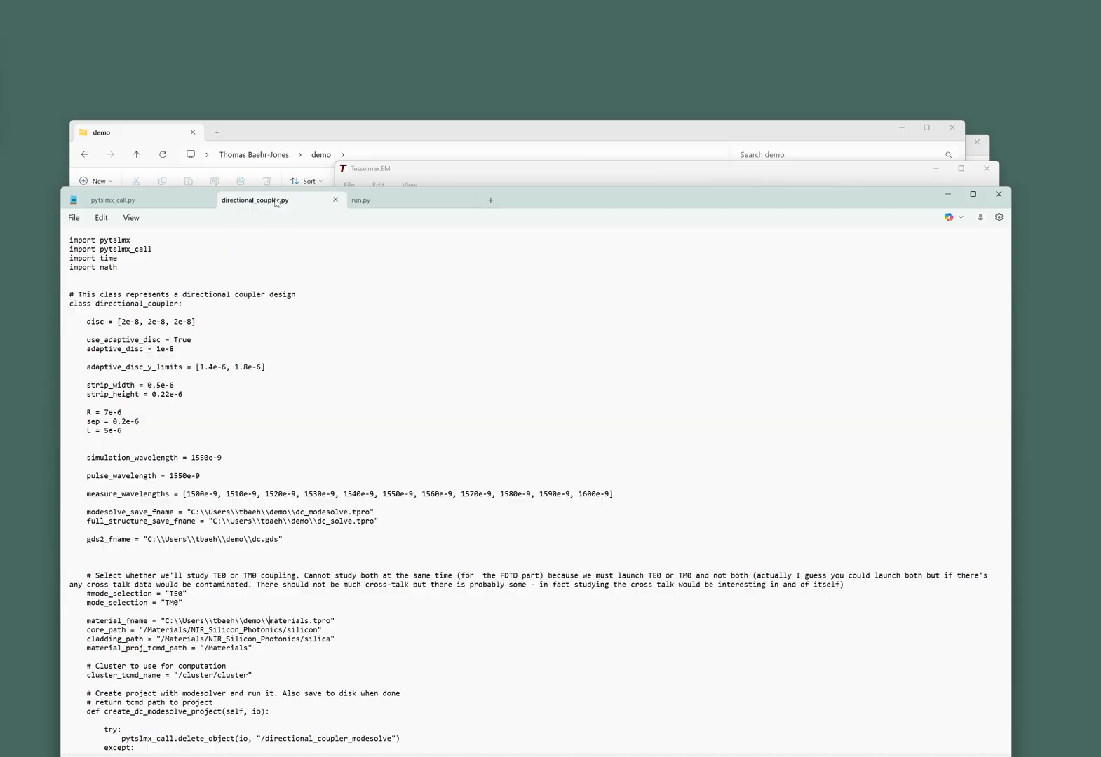
pyautogui.scroll(-5, 273, 444)
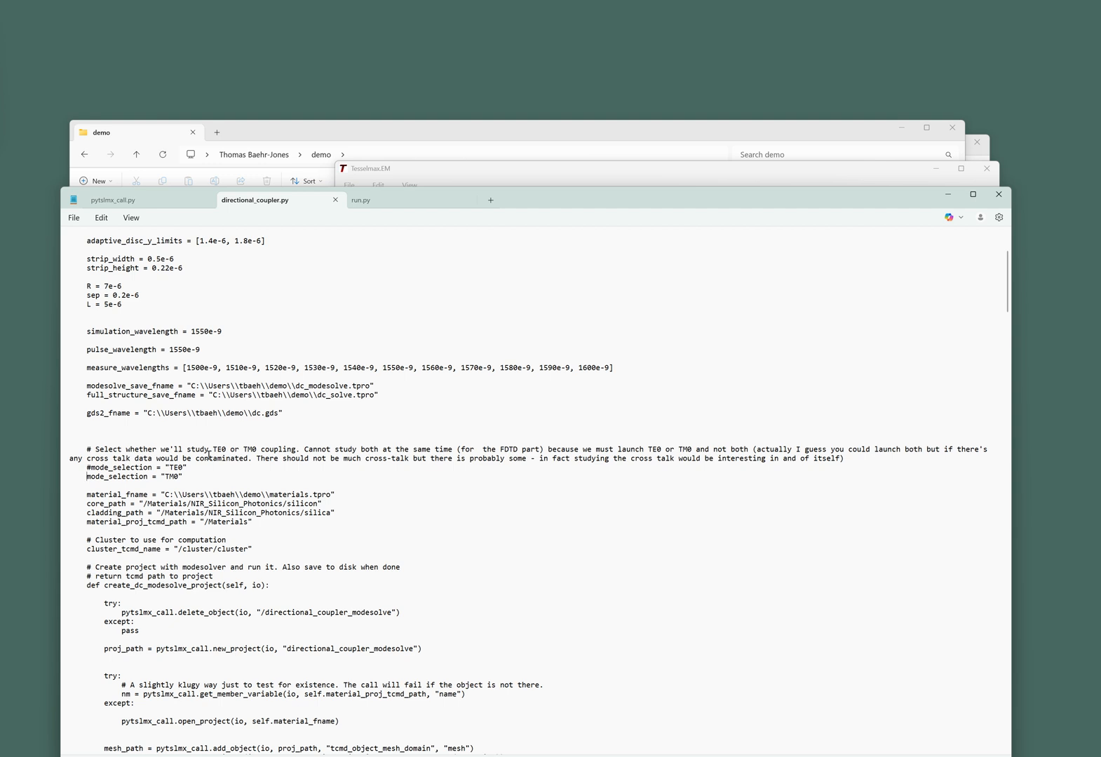
pyautogui.write('#')
pyautogui.press('Up')
pyautogui.press('BackSpace')
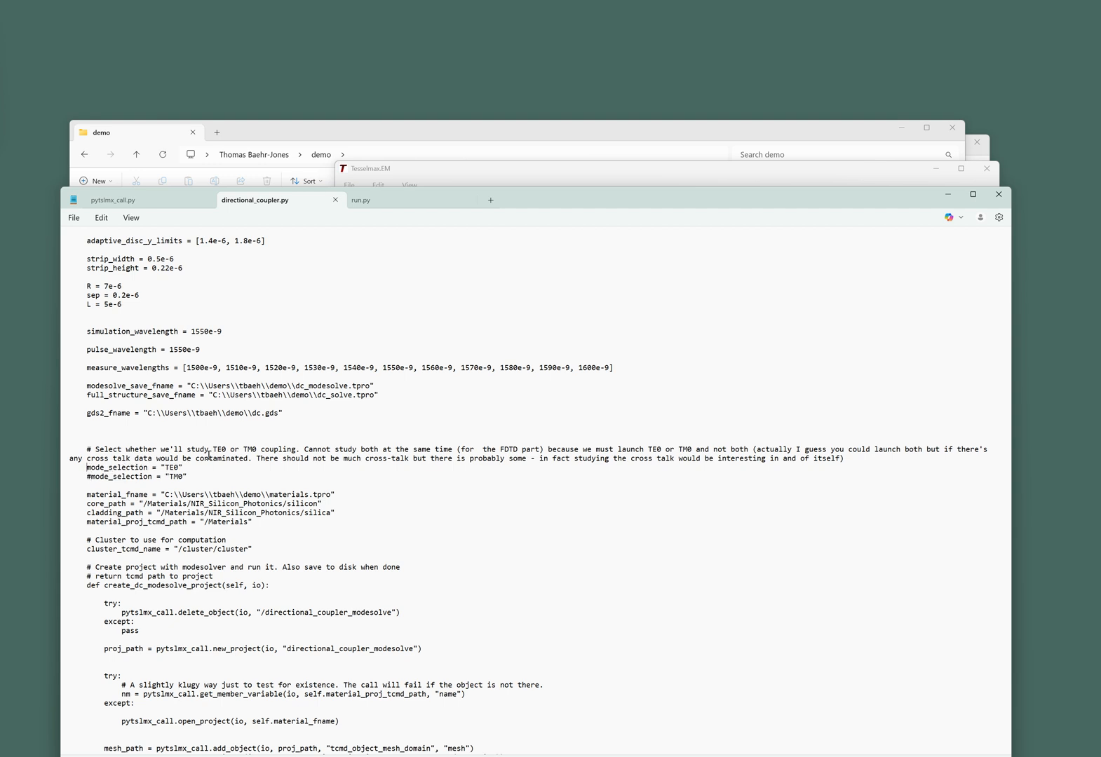
# Step: Switch to Tesselmax.EM, run the prepared modesolve snippet in py_process, and enlarge the application window
pyautogui.click(581, 170)
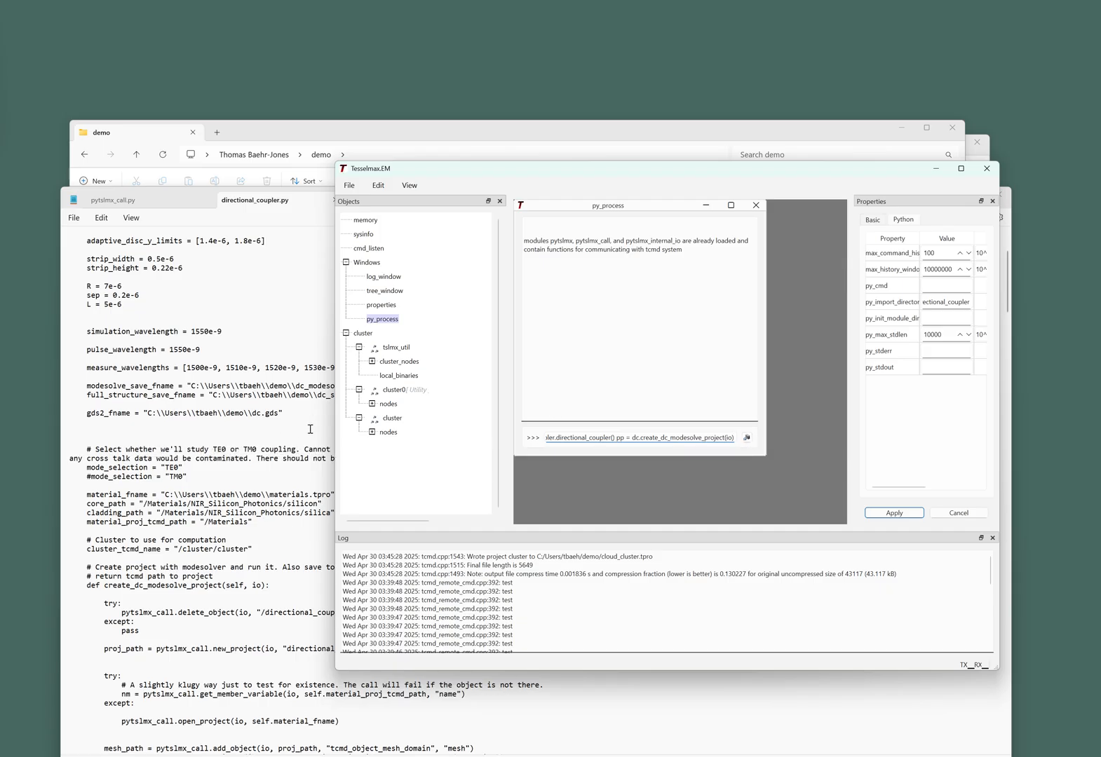
pyautogui.rightClick(385, 318)
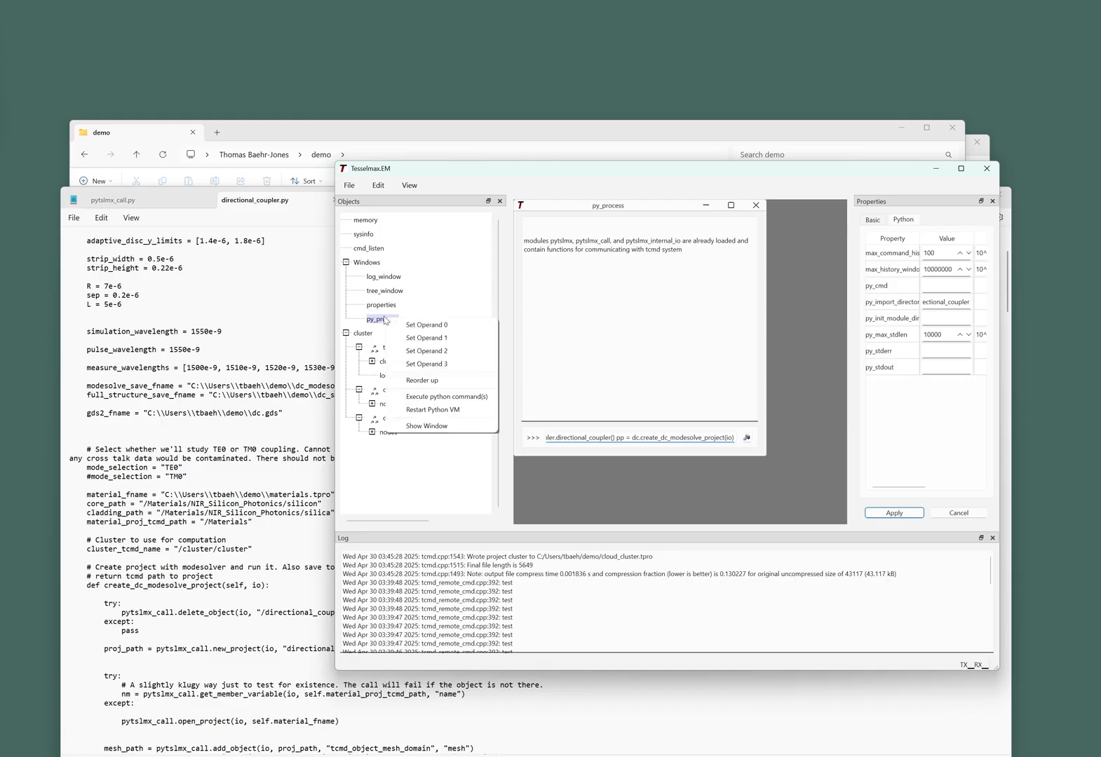
pyautogui.click(519, 476)
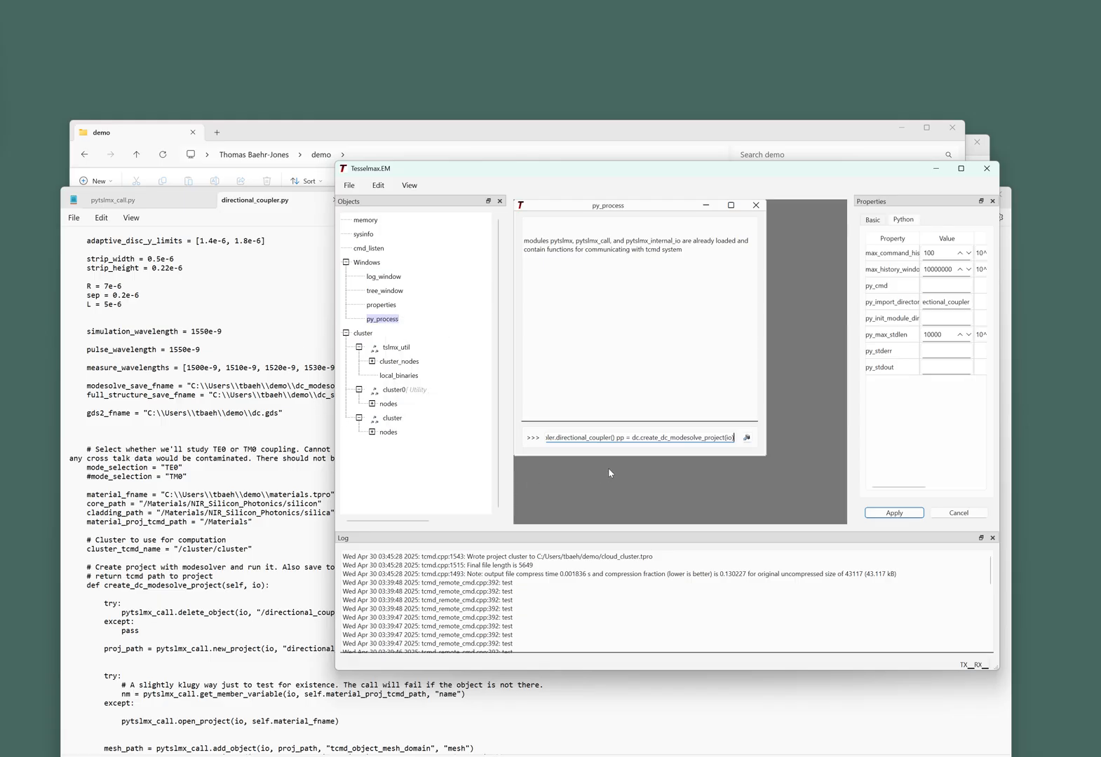
pyautogui.click(746, 439)
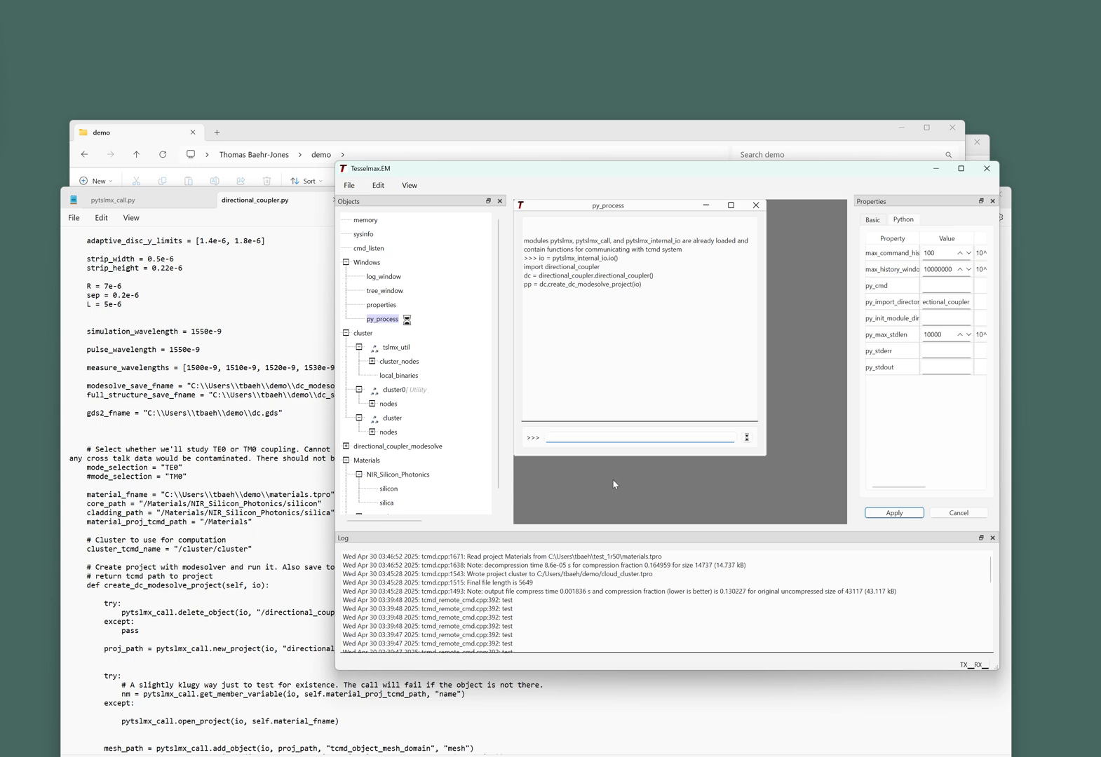
pyautogui.moveTo(483, 169); pyautogui.dragTo(369, 96)
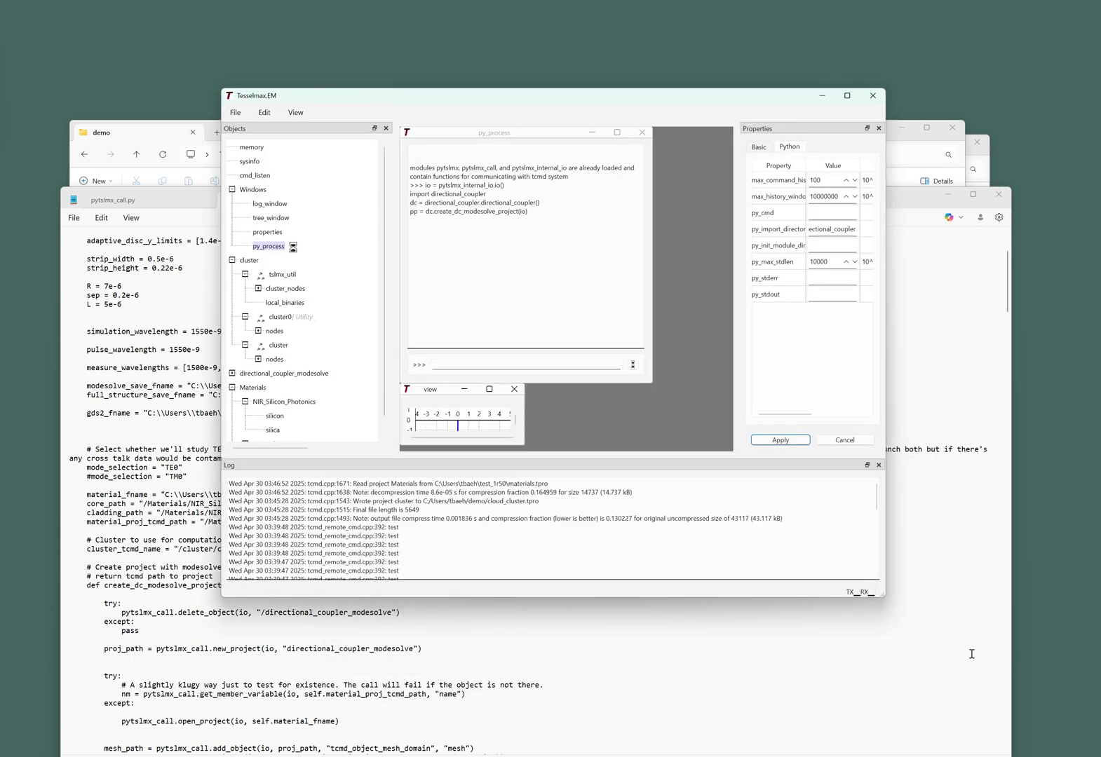
pyautogui.moveTo(883, 605); pyautogui.dragTo(994, 708)
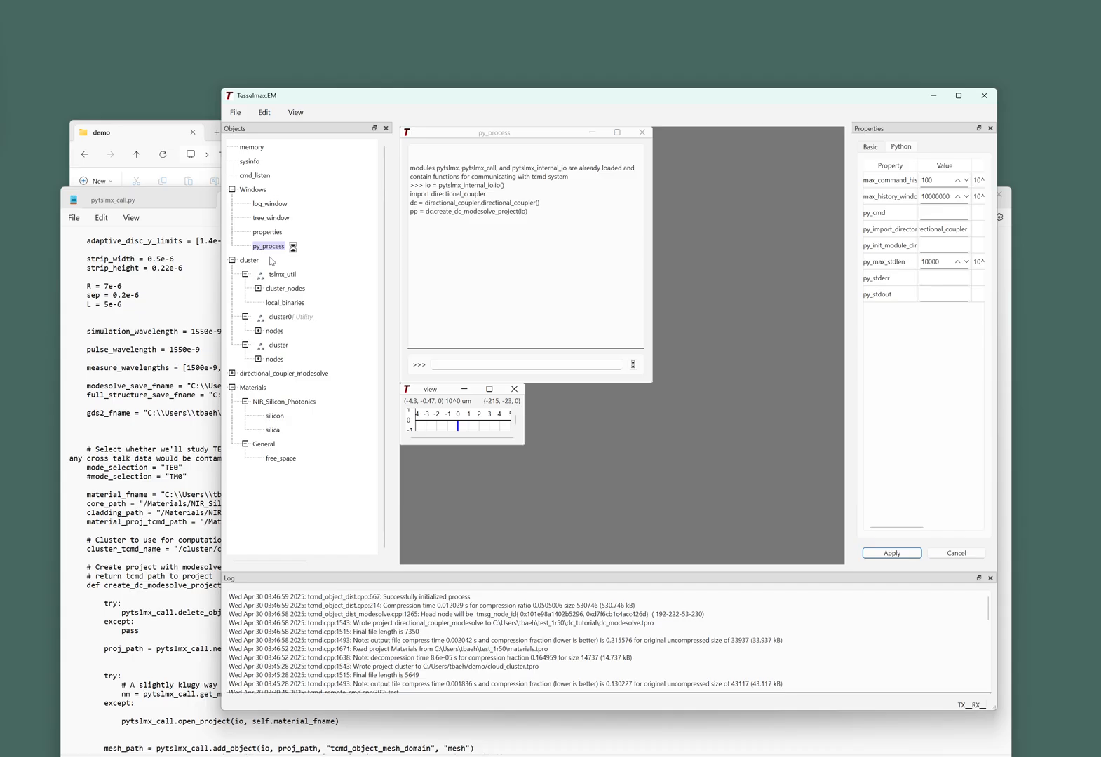
# Step: Expand the directional_coupler_modesolve project and enlarge its view window so the simulation layout can be seen
pyautogui.click(233, 376)
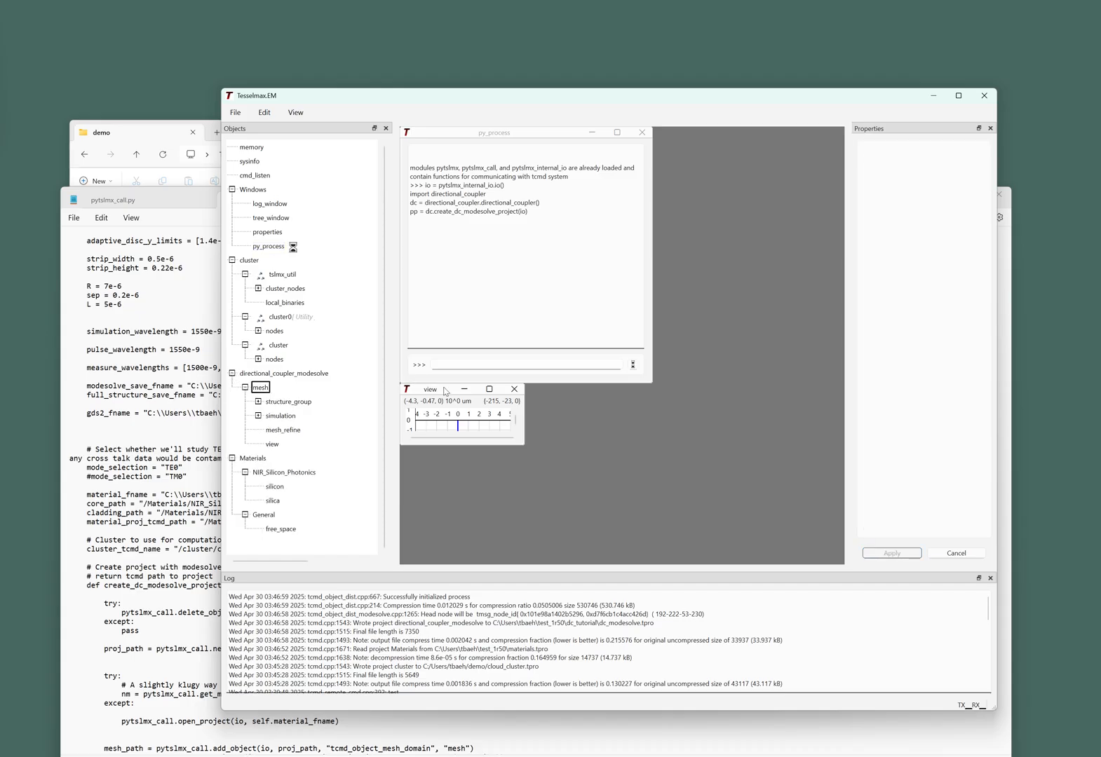
pyautogui.moveTo(442, 390); pyautogui.dragTo(501, 250)
pyautogui.moveTo(582, 300); pyautogui.dragTo(775, 533)
pyautogui.scroll(3, 668, 402)
pyautogui.scroll(2, 638, 392)
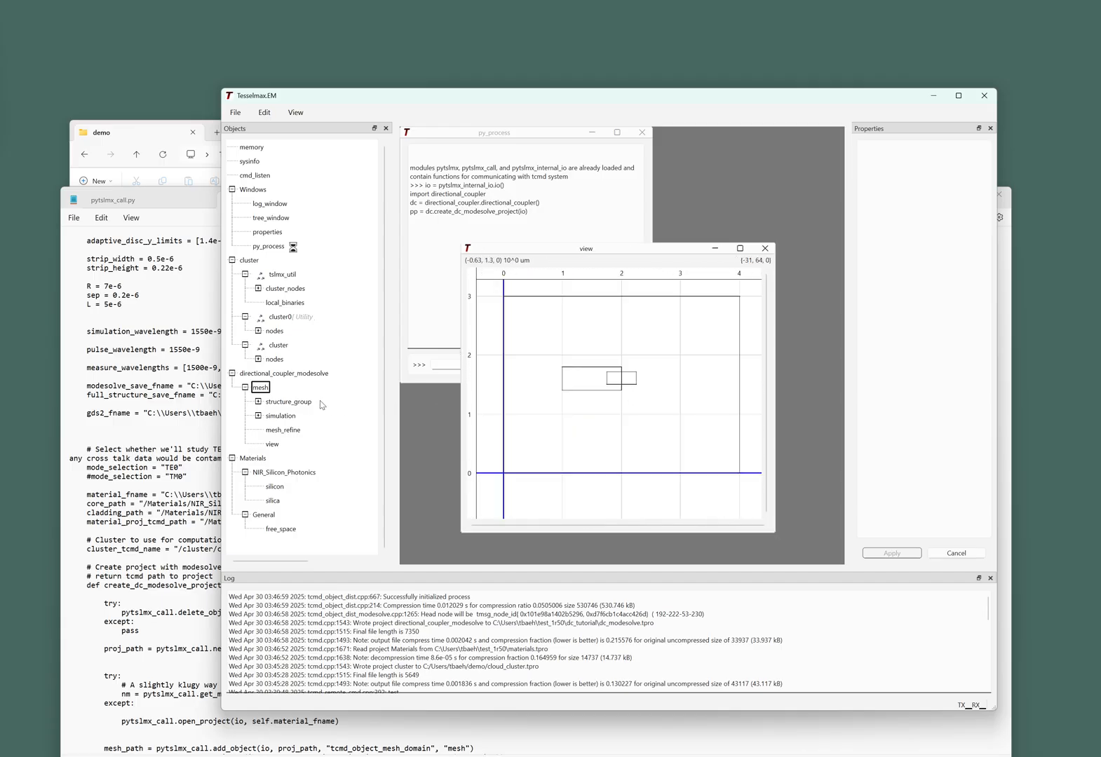
# Step: Highlight the mesh_refine region in the view to examine its extent around the waveguide
pyautogui.click(284, 434)
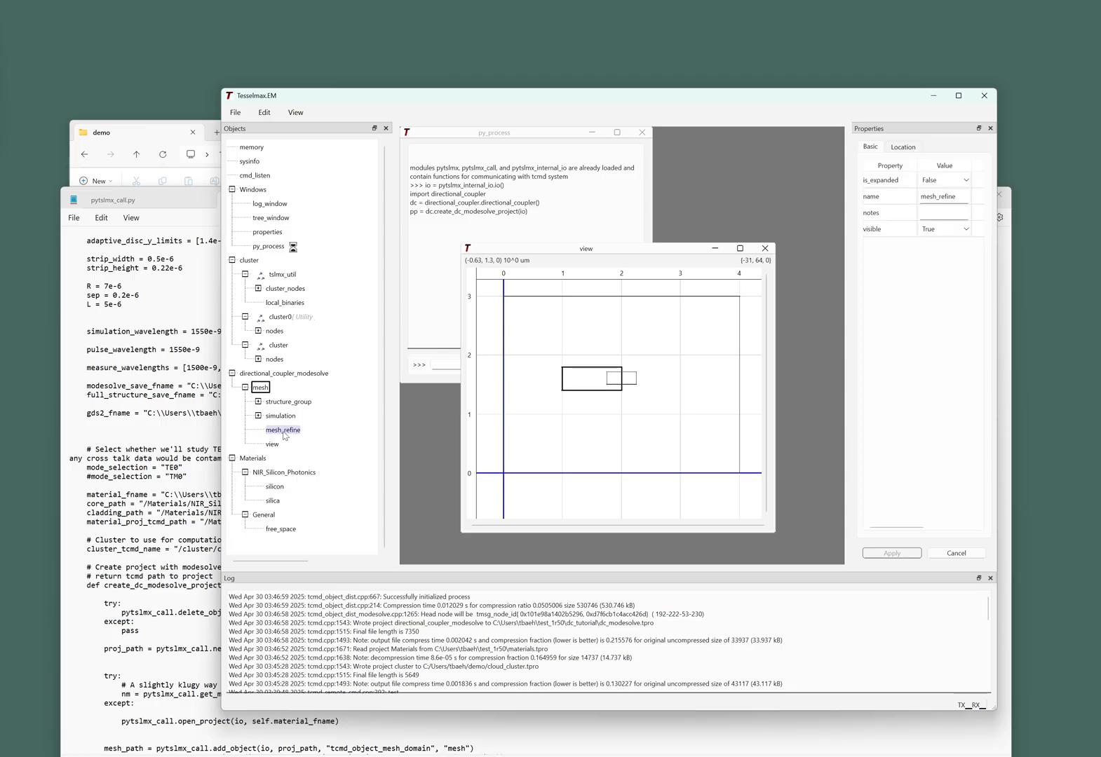
pyautogui.scroll(1, 623, 361)
pyautogui.scroll(-1, 619, 374)
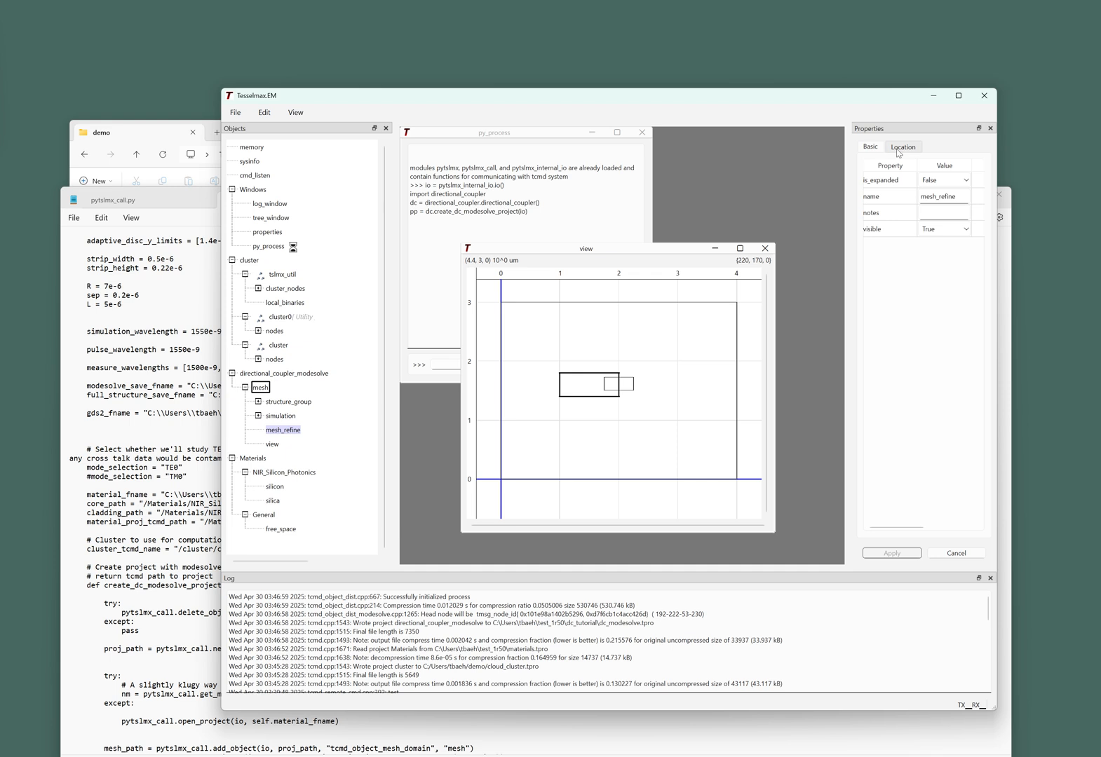
# Step: Set draw_mesh to True for the view object and examine the refined mesh around the waveguide up close
pyautogui.press('Down')
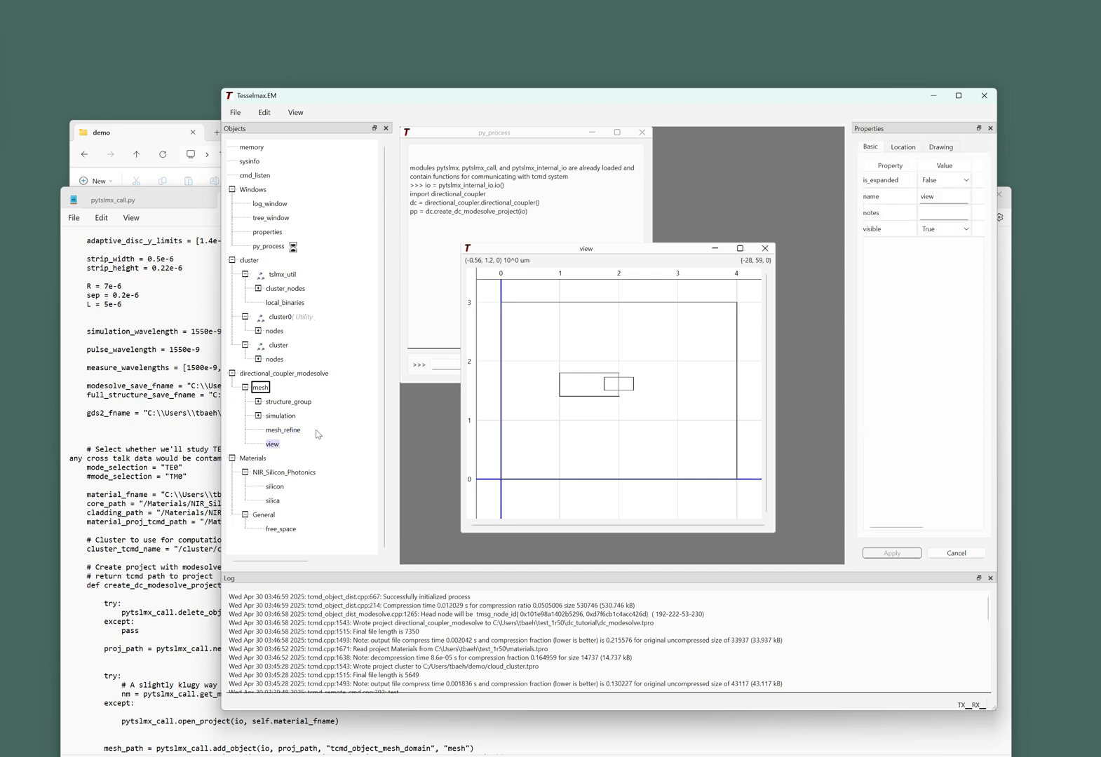
pyautogui.click(915, 148)
pyautogui.click(940, 147)
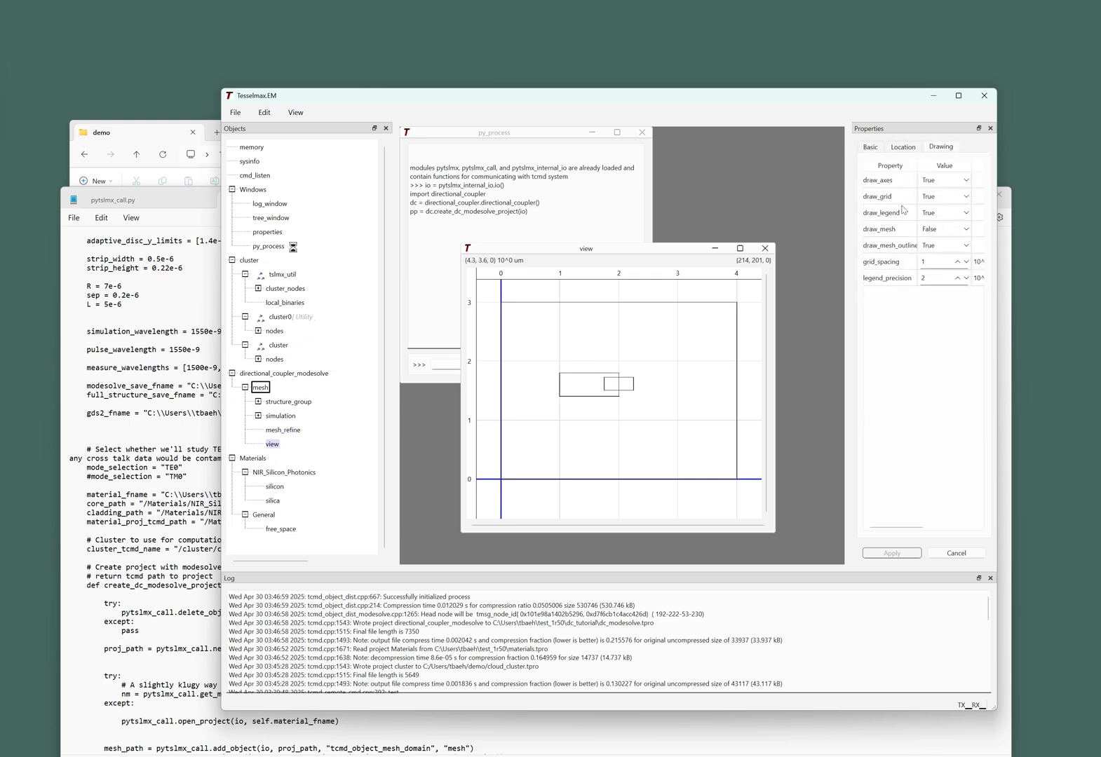
pyautogui.click(933, 230)
pyautogui.click(929, 242)
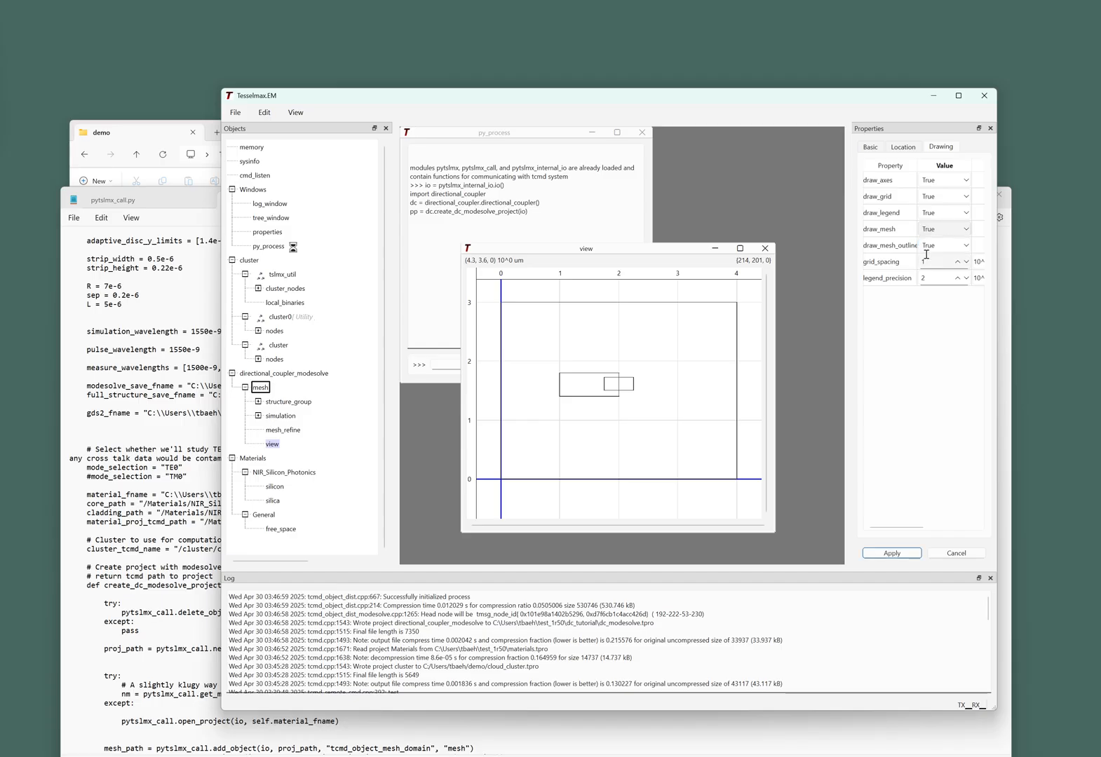
pyautogui.click(912, 558)
pyautogui.scroll(5, 622, 382)
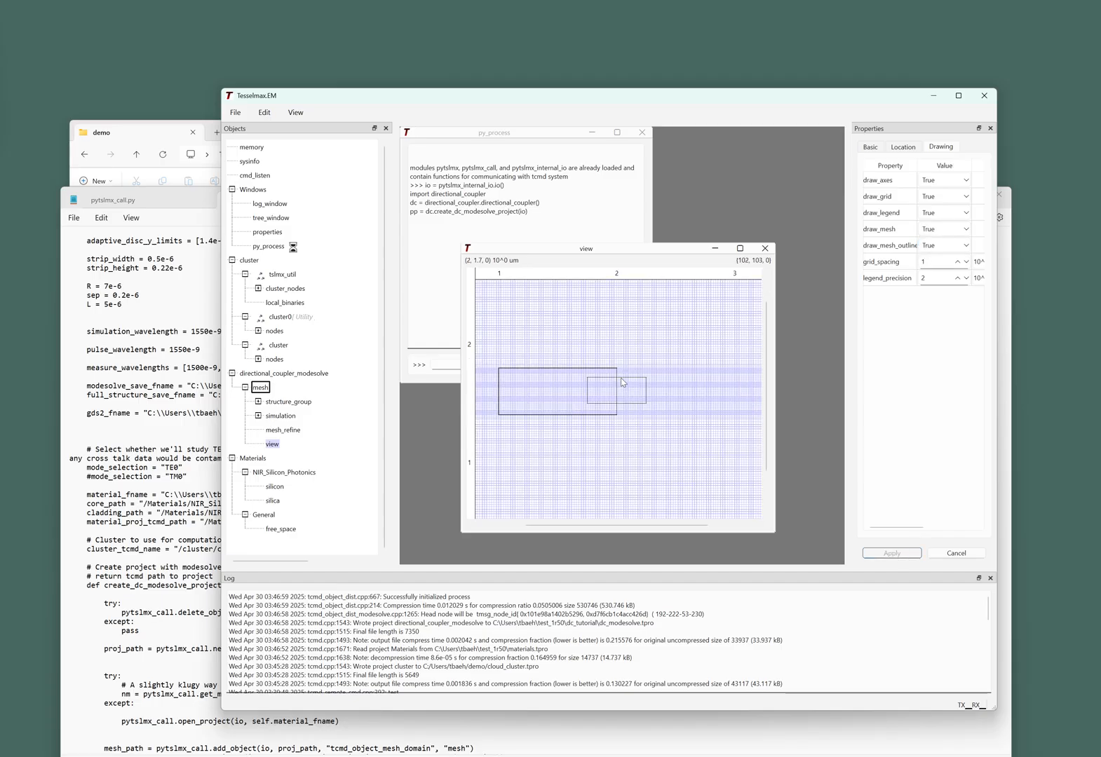
pyautogui.scroll(3, 622, 384)
pyautogui.scroll(-3, 617, 395)
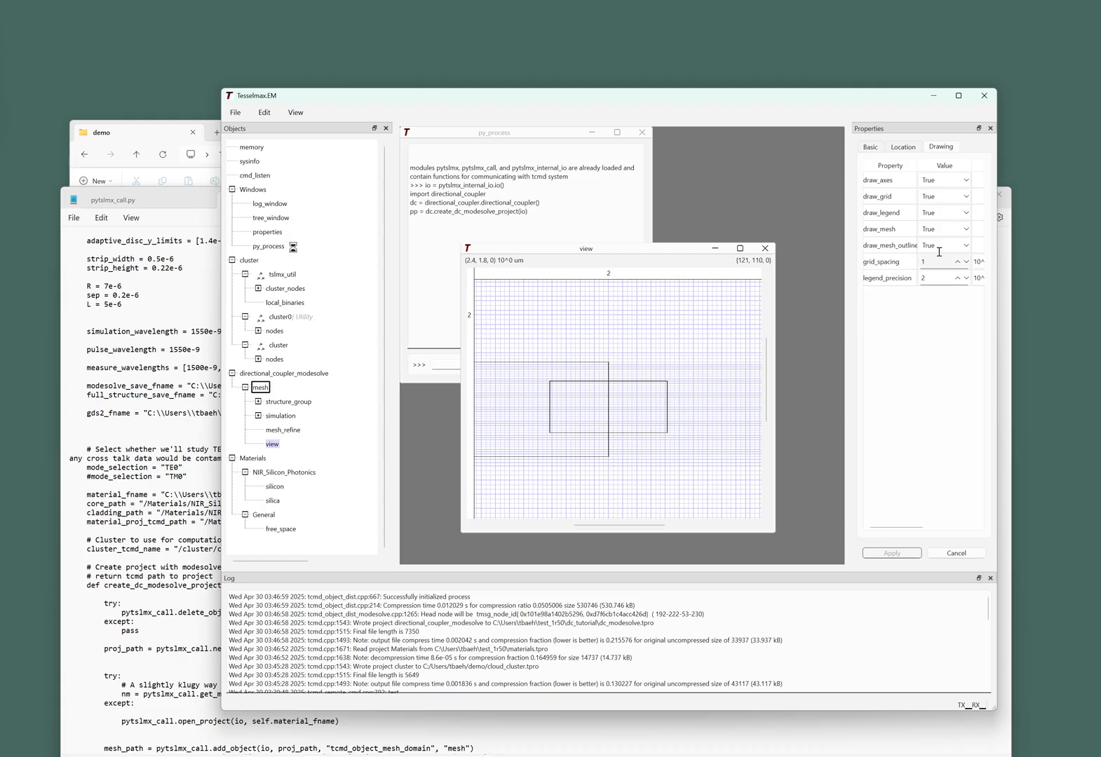
# Step: Set the view's draw_mesh back to False and show the whole simulation domain
pyautogui.click(936, 230)
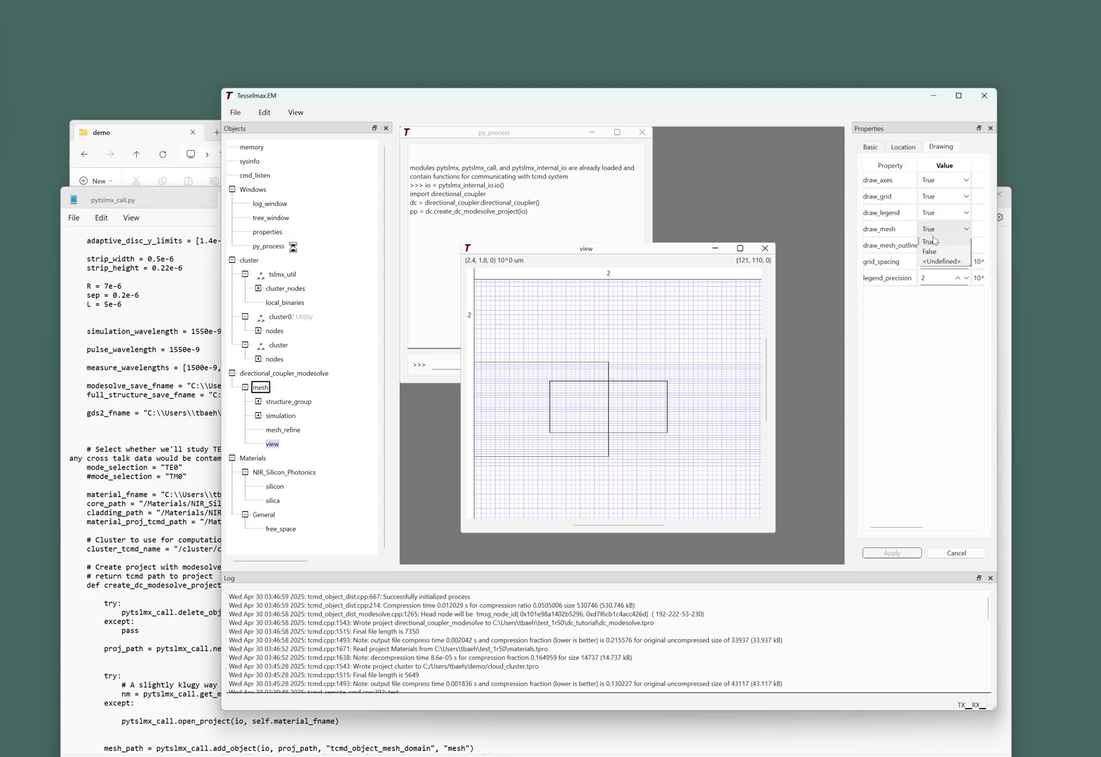
pyautogui.click(929, 254)
pyautogui.click(892, 553)
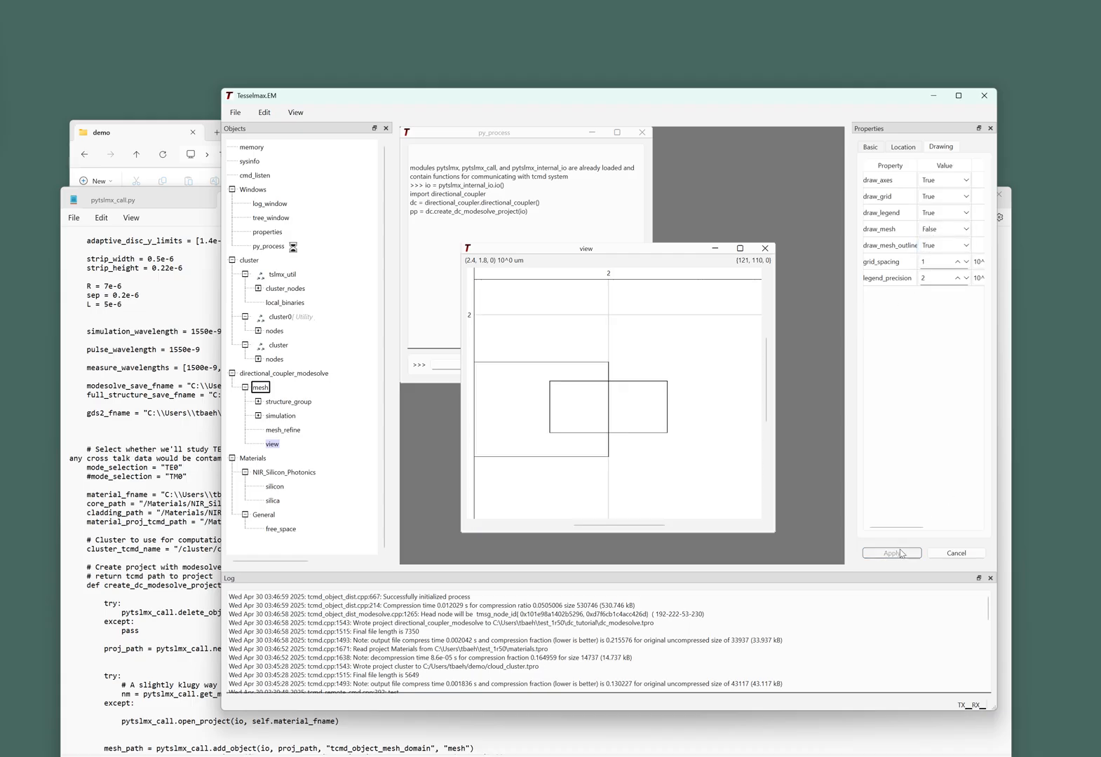
pyautogui.scroll(3, 605, 394)
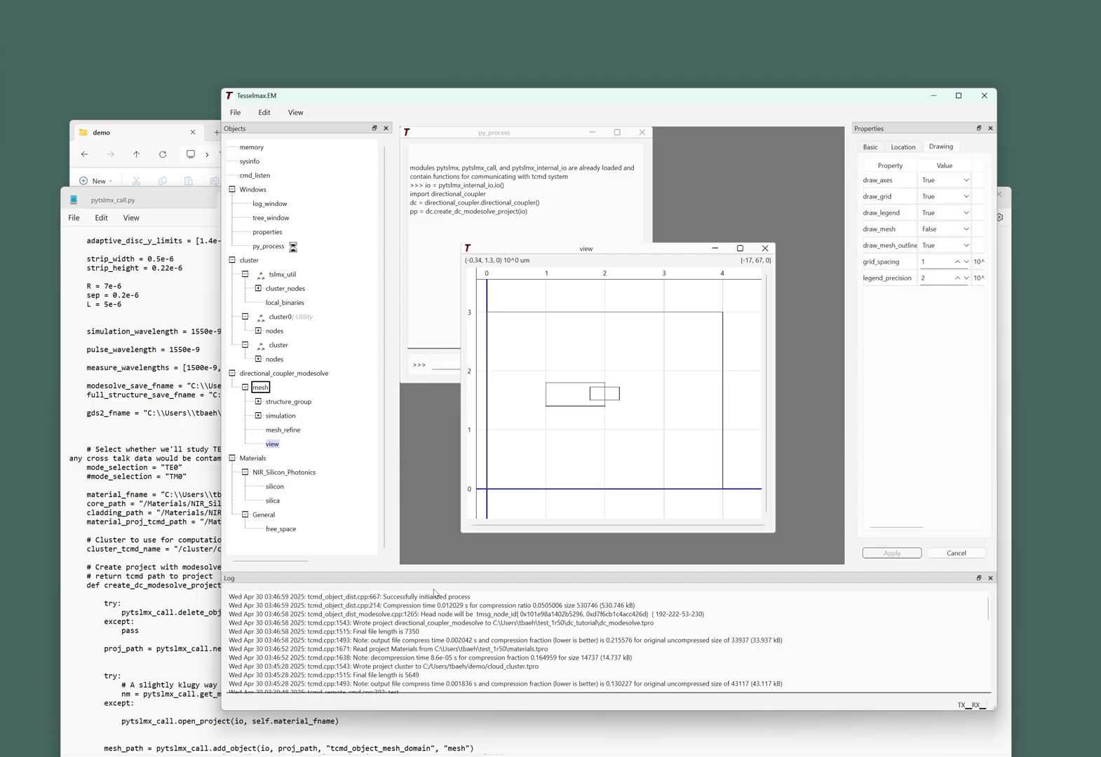
# Step: Create a plot window for the modesolve simulation, then enlarge it and give the plot area more room
pyautogui.click(258, 415)
pyautogui.click(291, 431)
pyautogui.rightClick(291, 433)
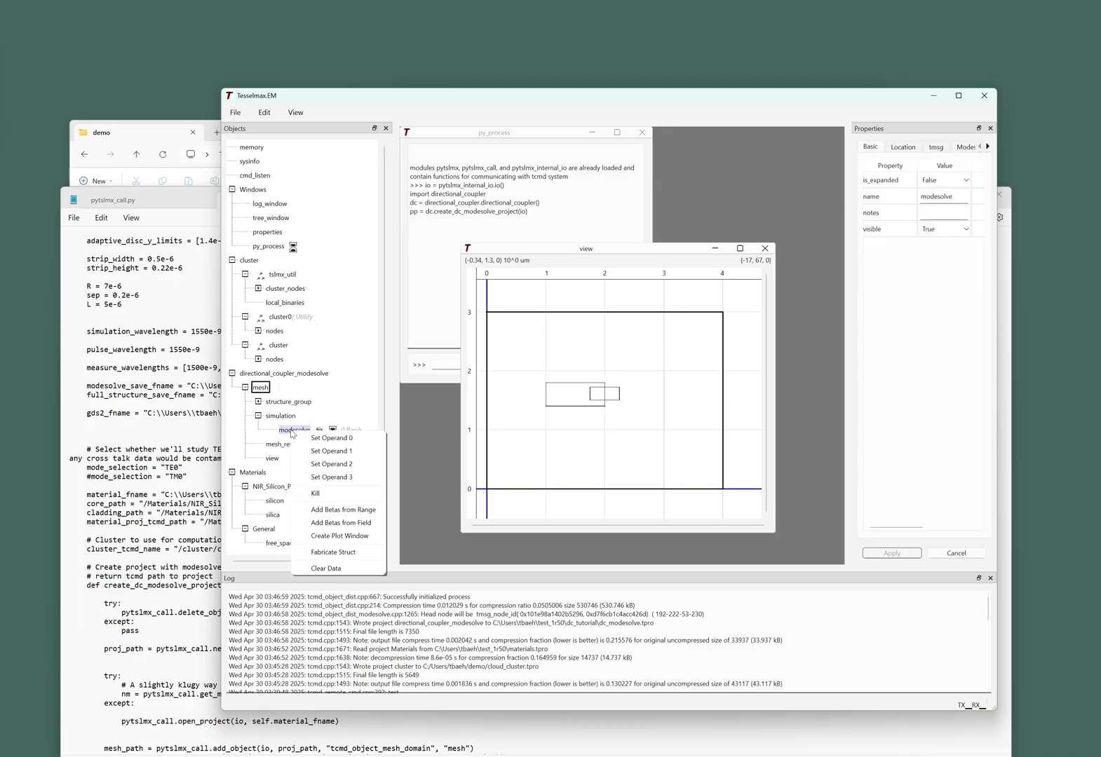
pyautogui.click(347, 542)
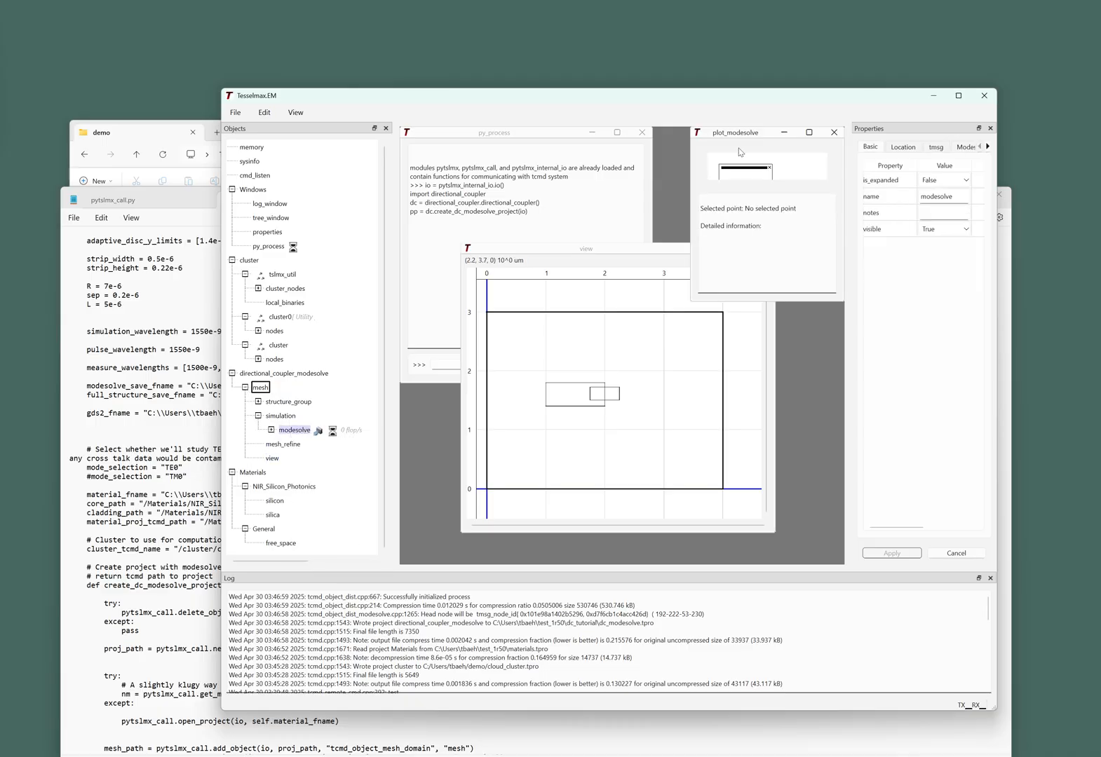
pyautogui.moveTo(740, 138); pyautogui.dragTo(488, 164)
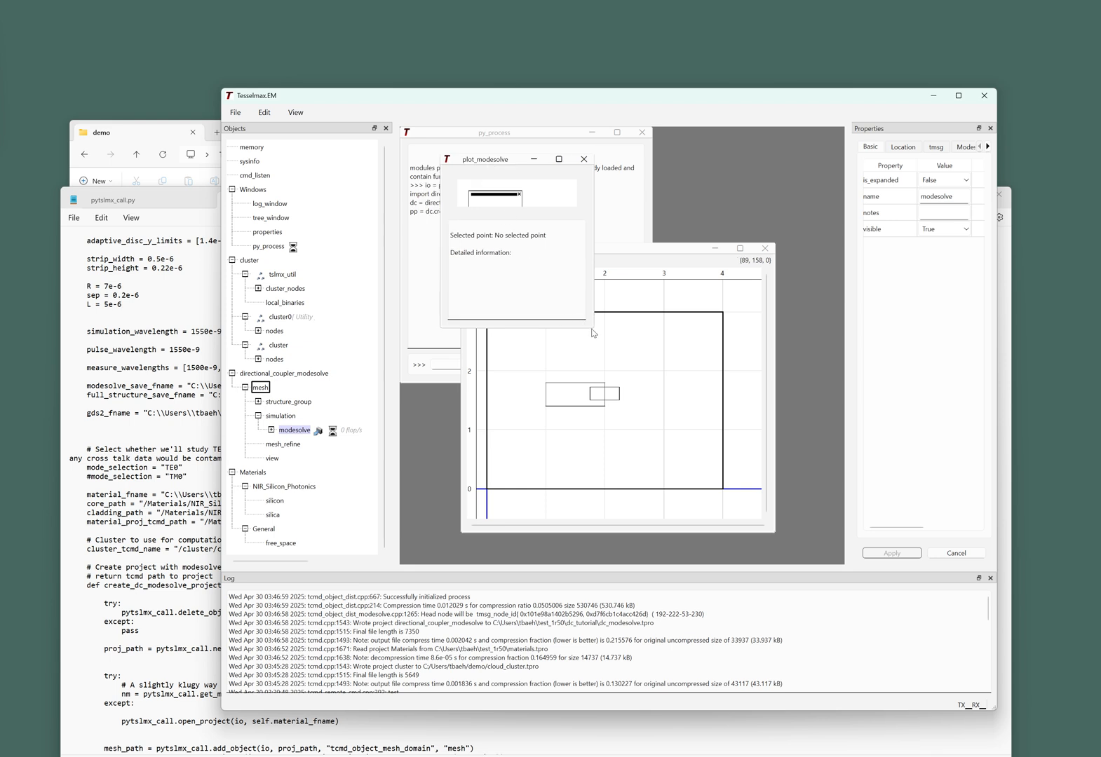
pyautogui.moveTo(591, 328); pyautogui.dragTo(769, 457)
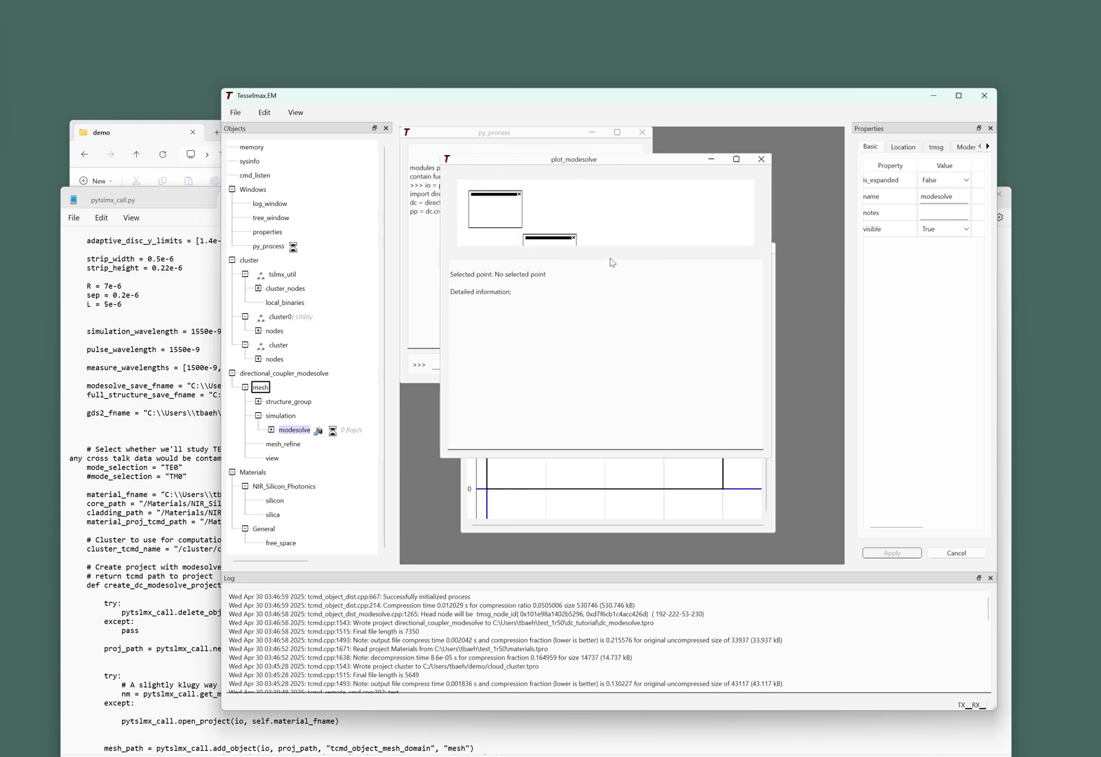
pyautogui.moveTo(610, 256); pyautogui.dragTo(617, 376)
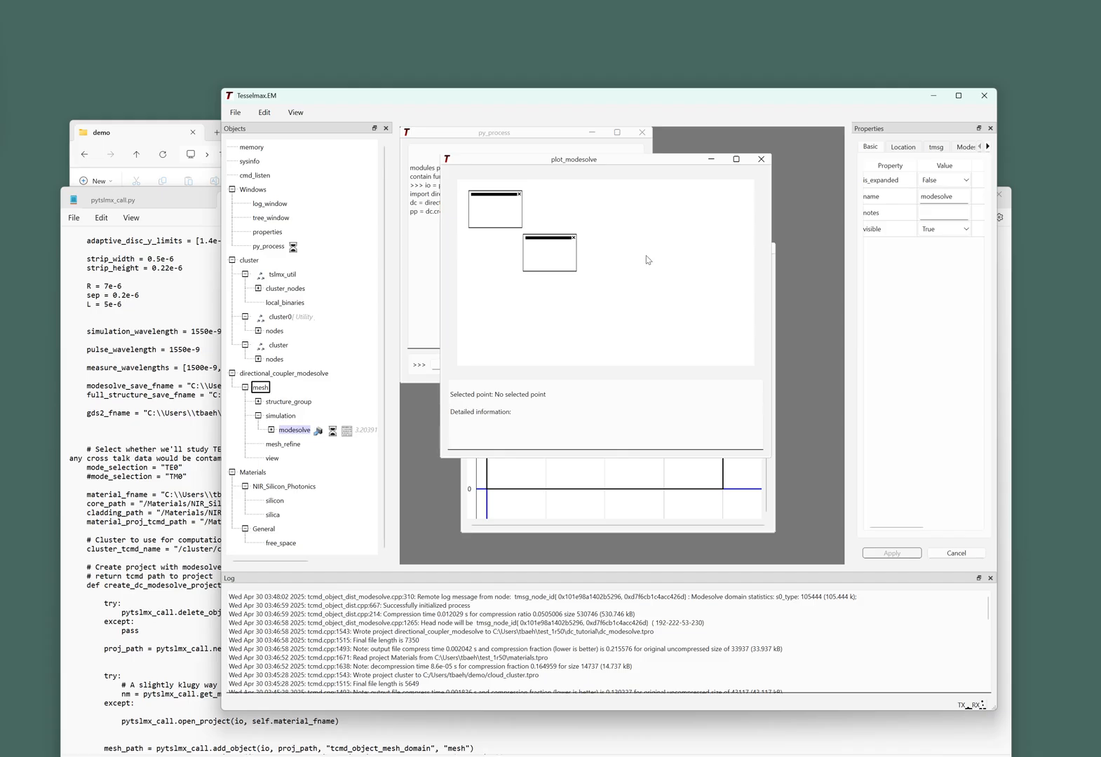
# Step: Display the field profiles of the solved TE0 and TM0 points and change the render component of the TM0 profile
pyautogui.click(694, 217)
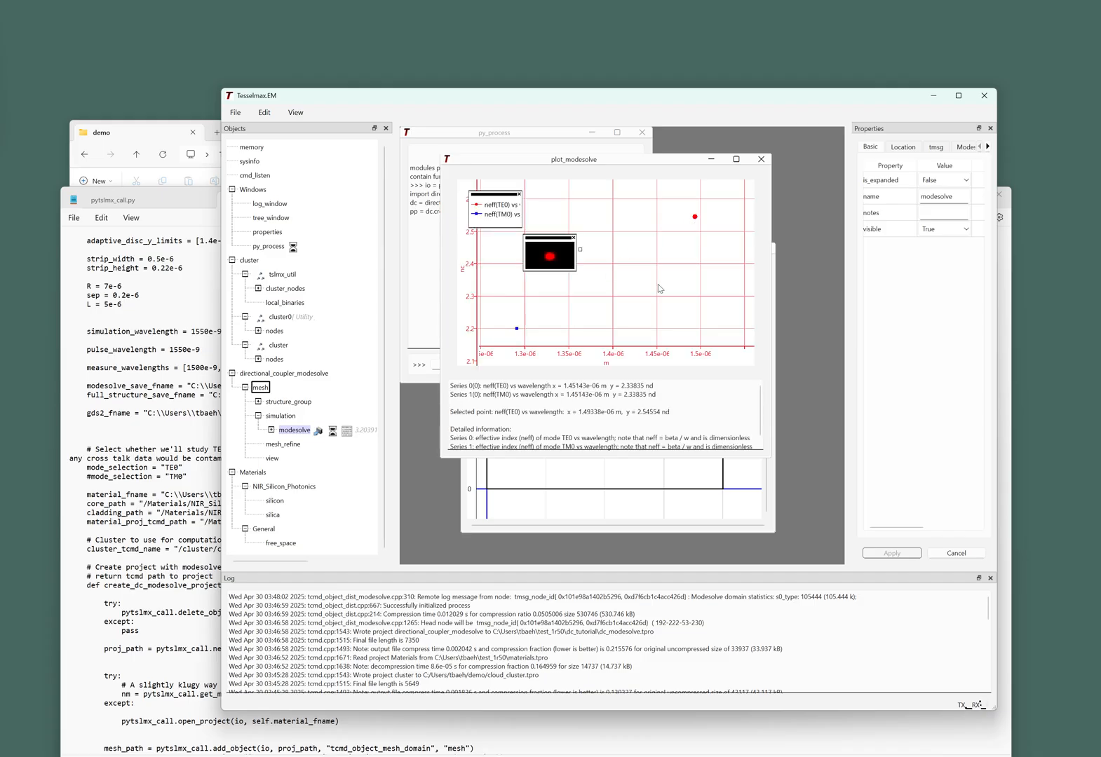
pyautogui.click(518, 331)
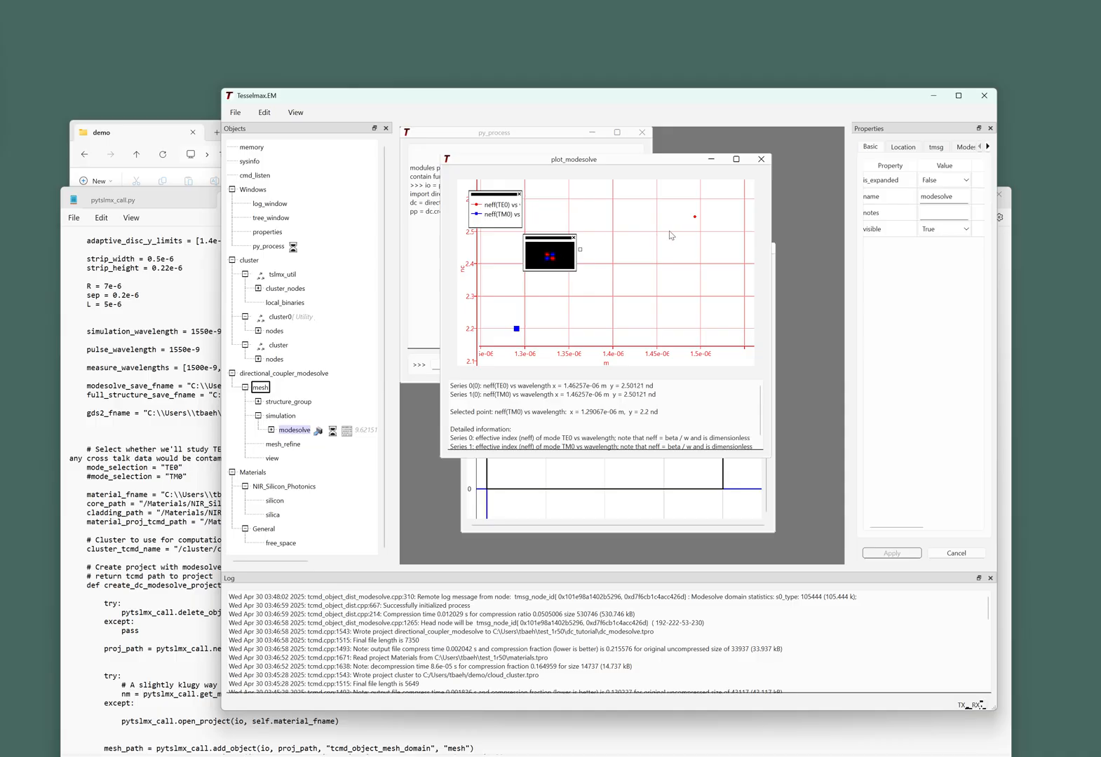
pyautogui.rightClick(561, 254)
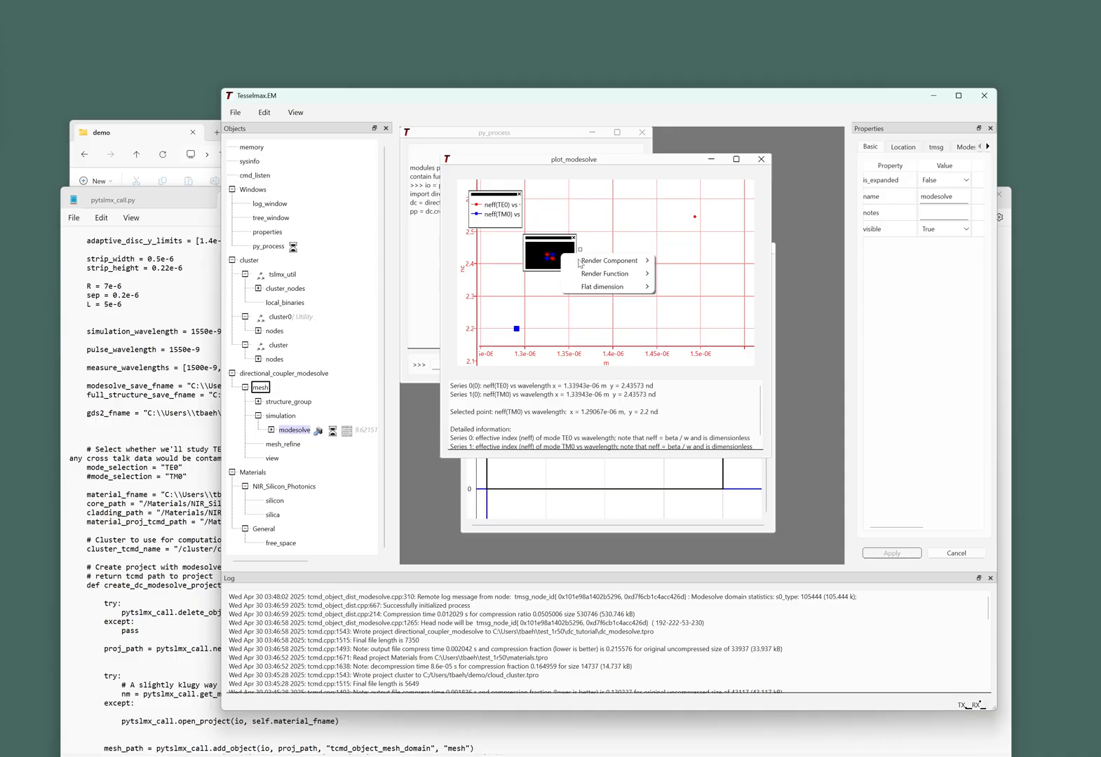
pyautogui.moveTo(583, 263)
pyautogui.click(691, 273)
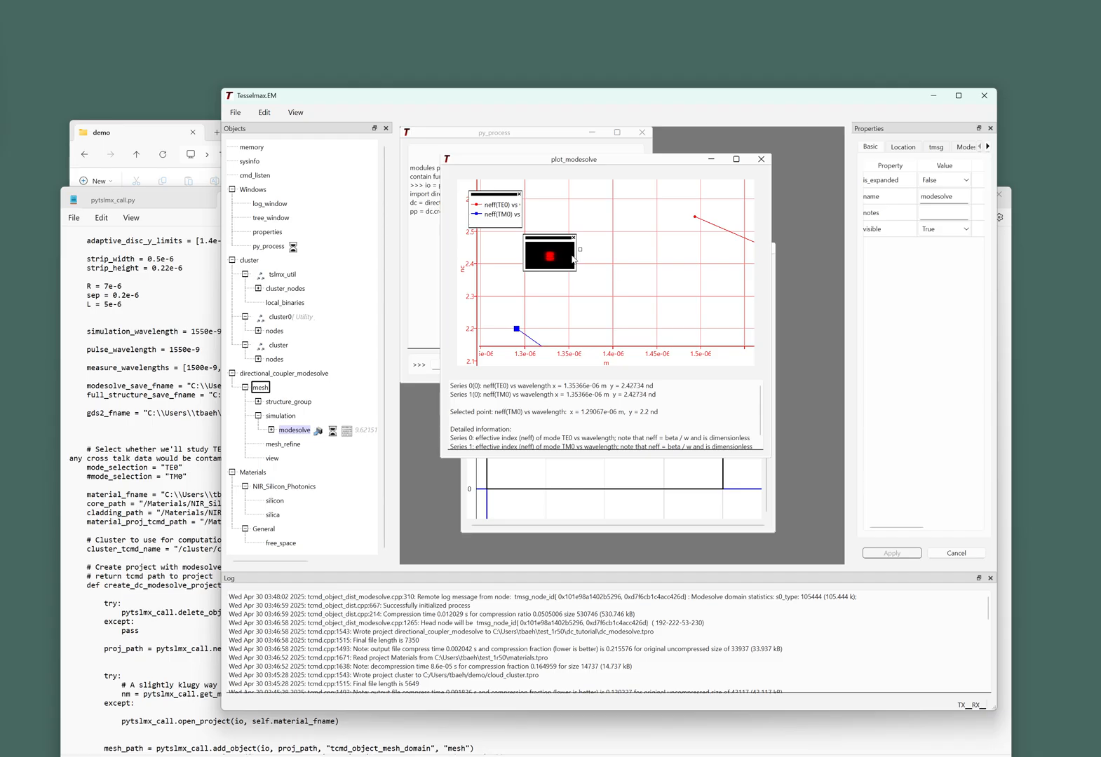
pyautogui.scroll(2, 551, 259)
pyautogui.scroll(-2, 552, 263)
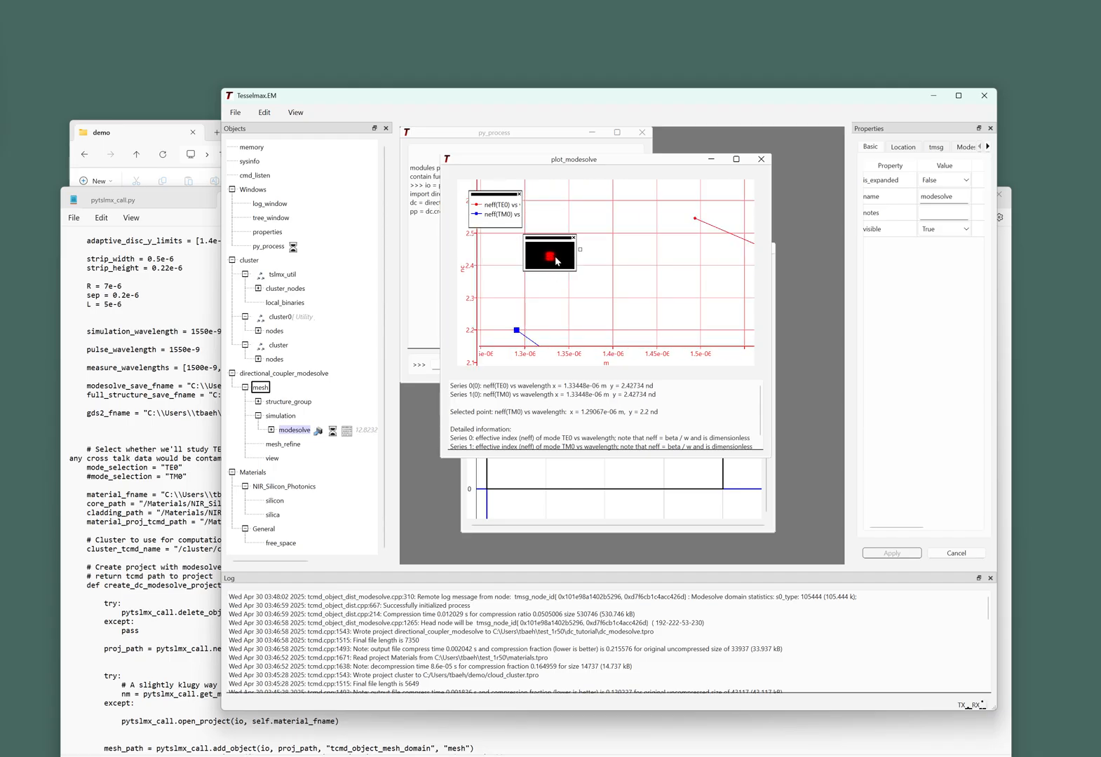
# Step: Compare further render components of the TM0 profile, then show the TE0 mode at the point near 1.6e-06 m
pyautogui.rightClick(556, 261)
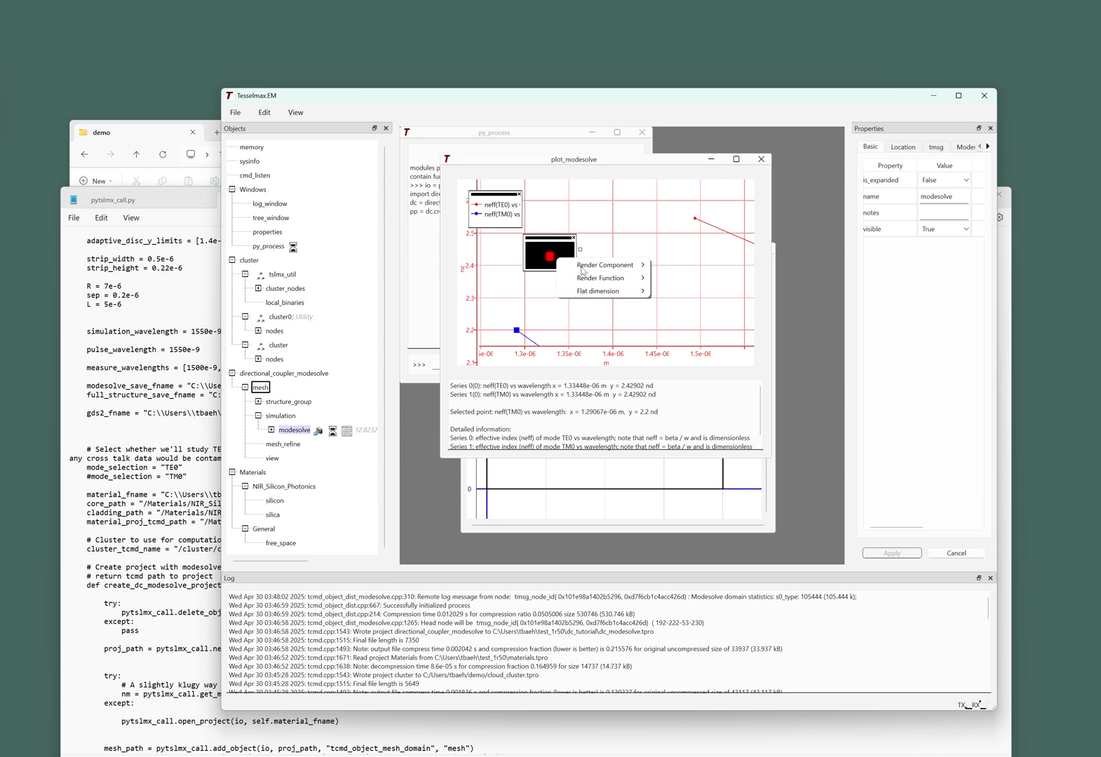
pyautogui.moveTo(580, 260)
pyautogui.click(699, 274)
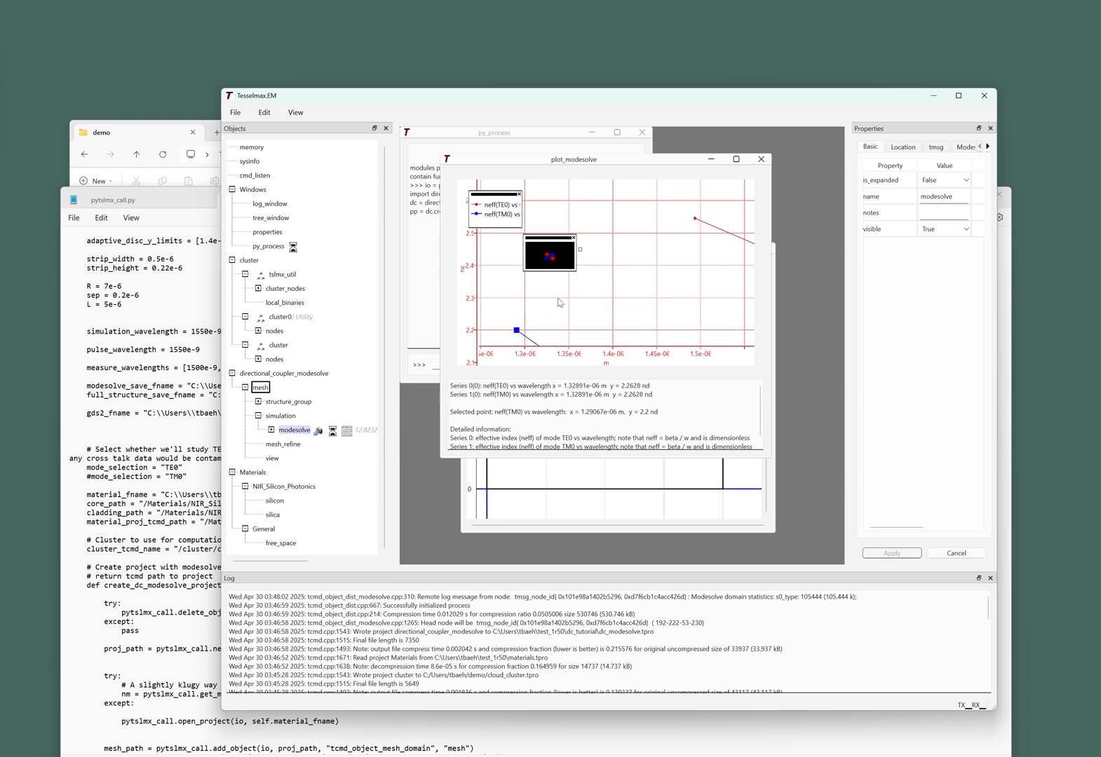
pyautogui.rightClick(562, 262)
pyautogui.moveTo(589, 272)
pyautogui.click(695, 270)
pyautogui.click(702, 247)
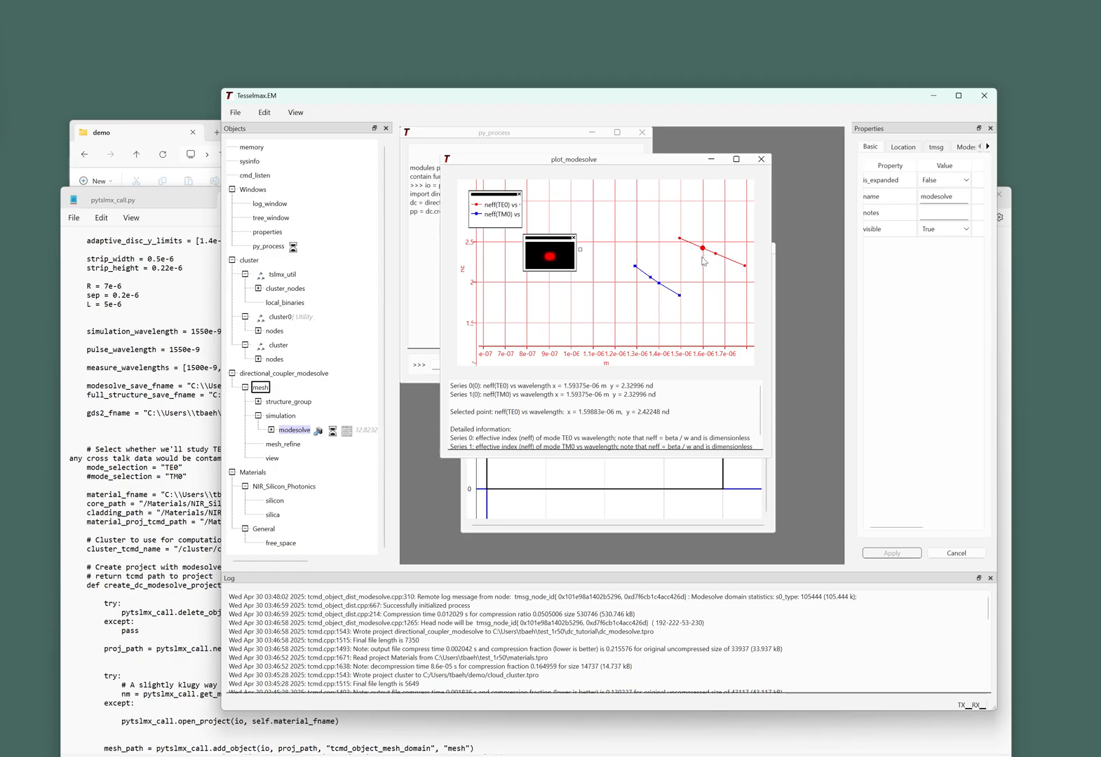
pyautogui.moveTo(706, 286); pyautogui.dragTo(614, 295)
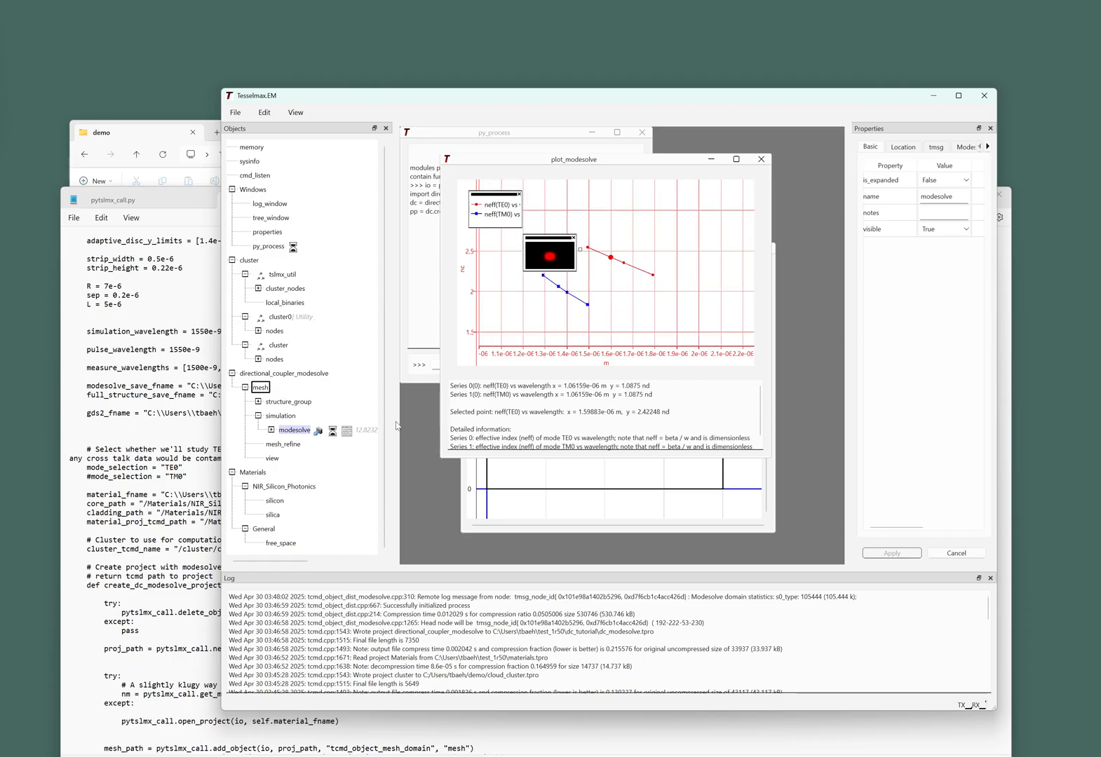
# Step: Widen the Objects tree and show the TE0 mode at the point near 1.66e-06 m in the modesolve plot
pyautogui.moveTo(395, 416); pyautogui.dragTo(436, 416)
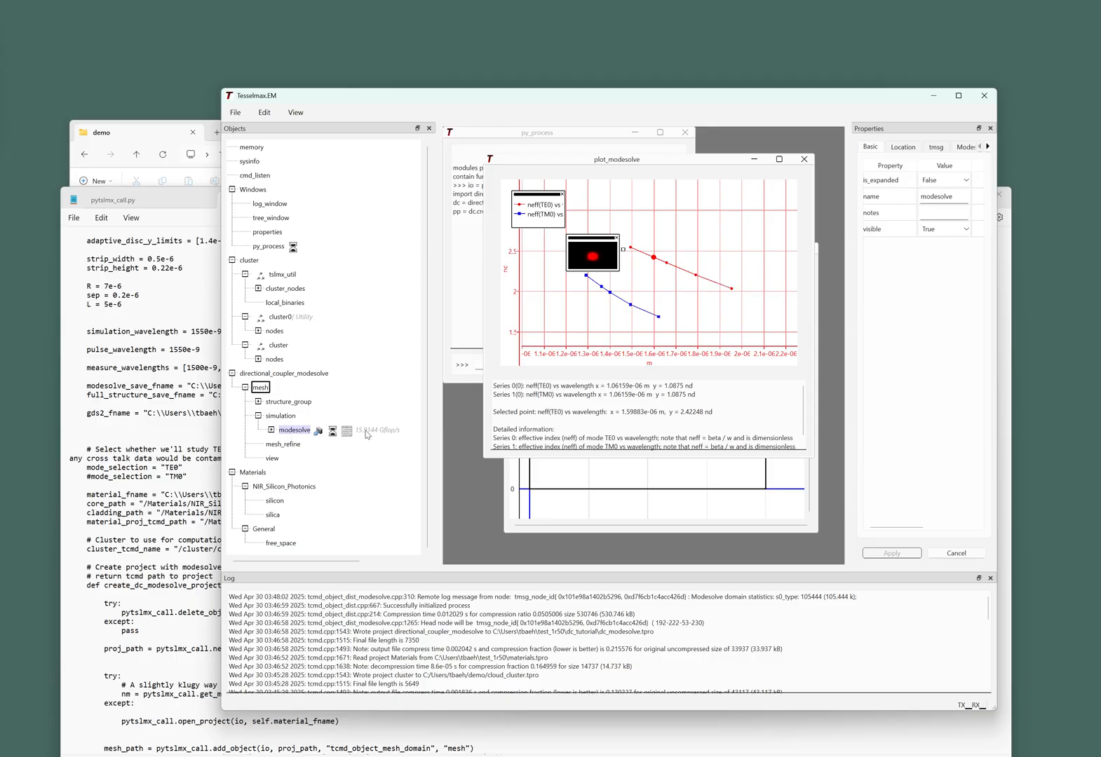
pyautogui.click(672, 298)
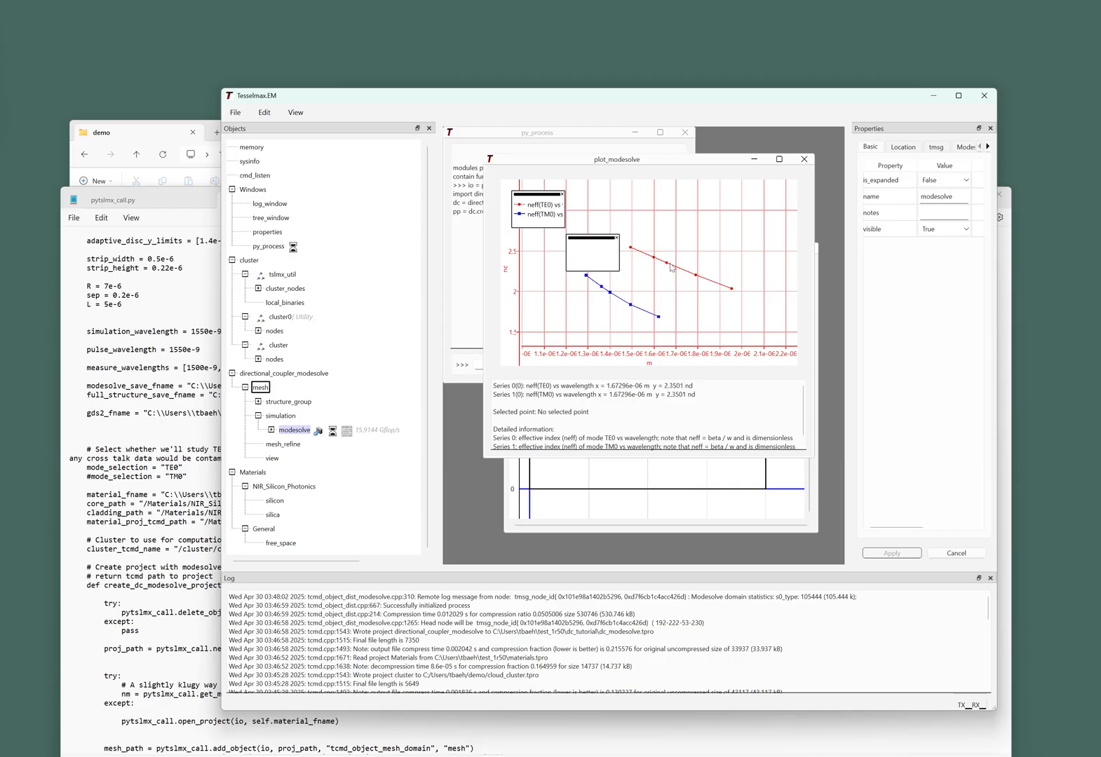
pyautogui.click(666, 264)
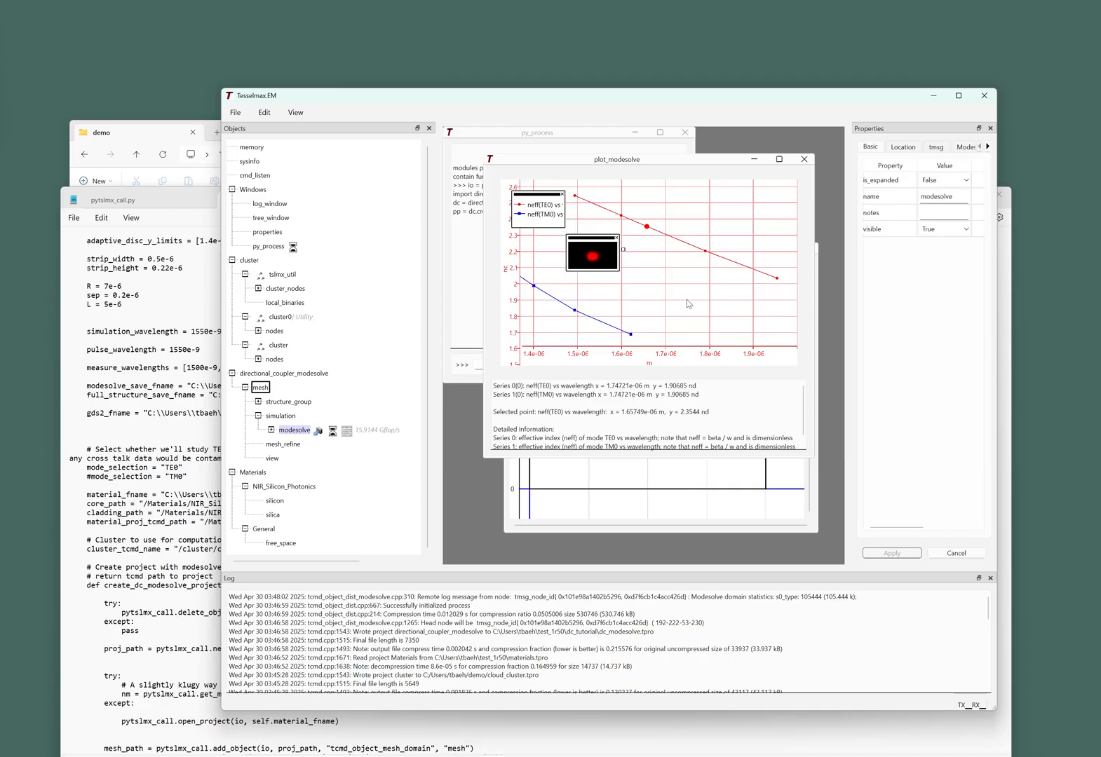
pyautogui.moveTo(671, 300); pyautogui.dragTo(686, 295)
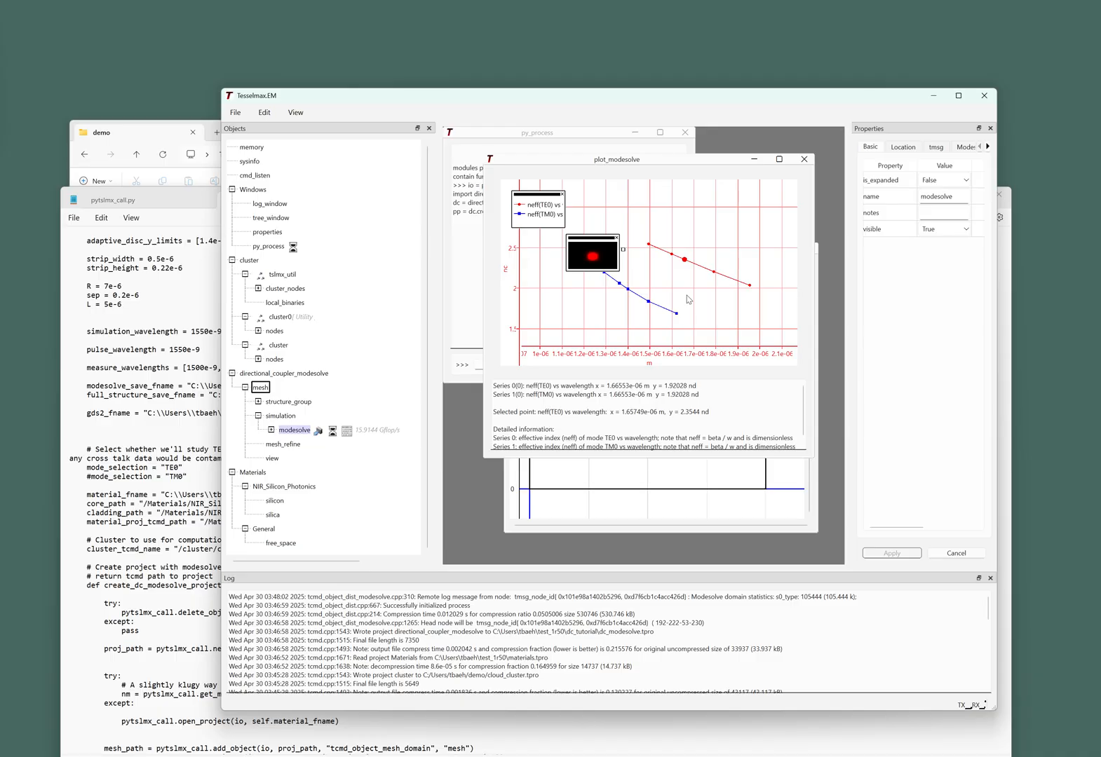
pyautogui.scroll(2, 687, 299)
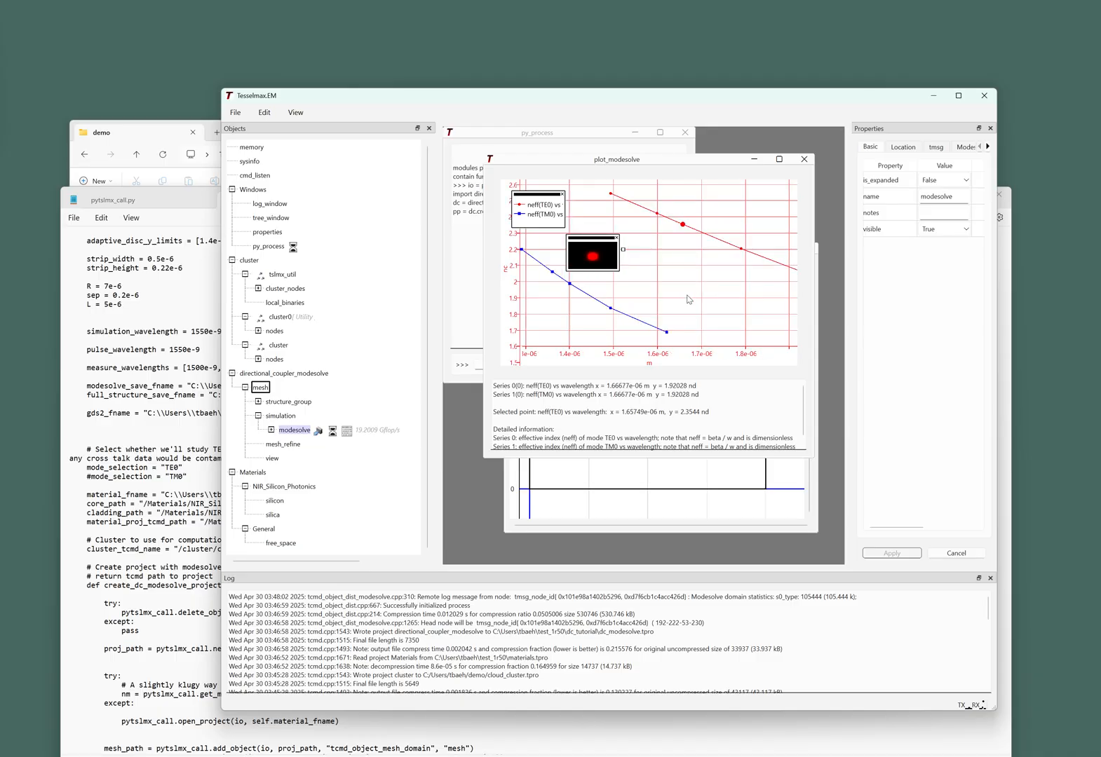
pyautogui.scroll(-2, 687, 301)
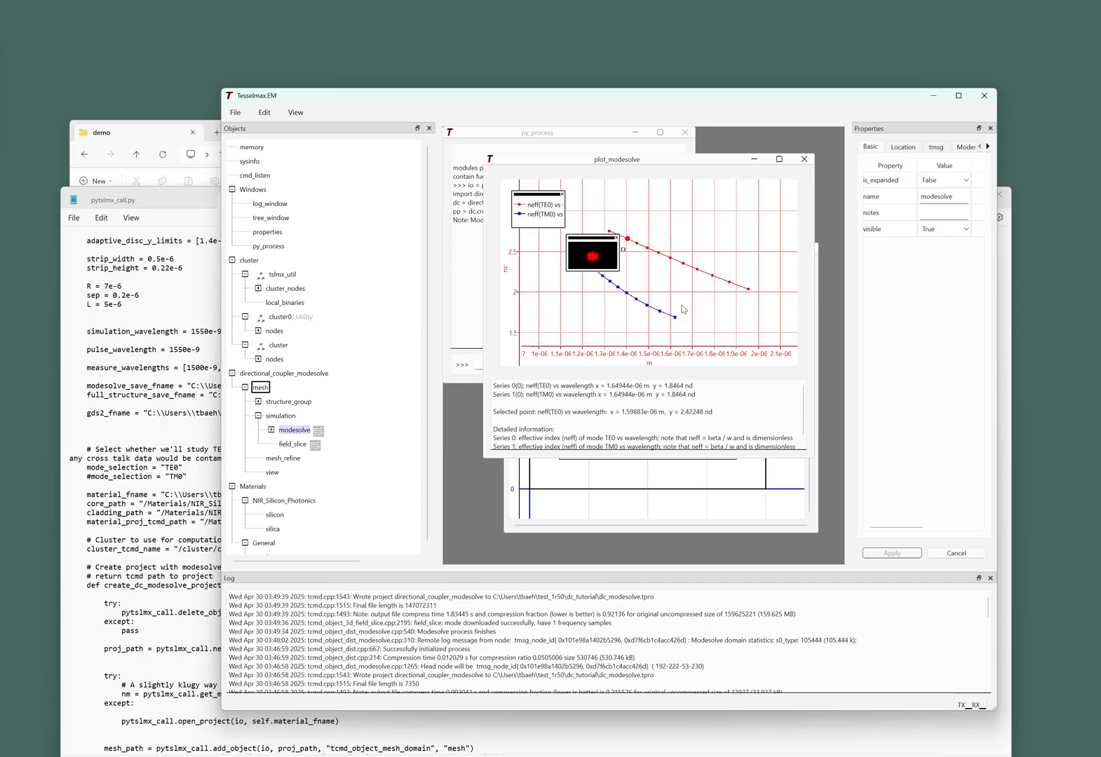
# Step: Check the py_process output, then display the simulation properties of field_slice with more room for the property columns
pyautogui.click(590, 141)
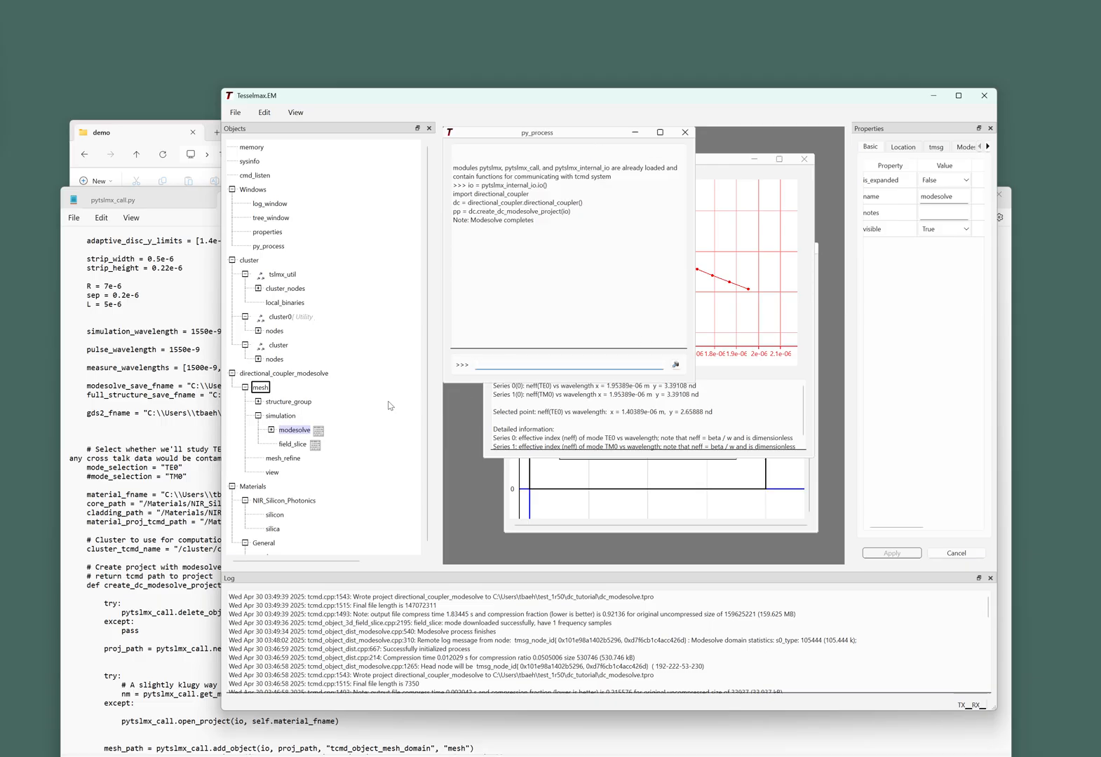
pyautogui.click(295, 448)
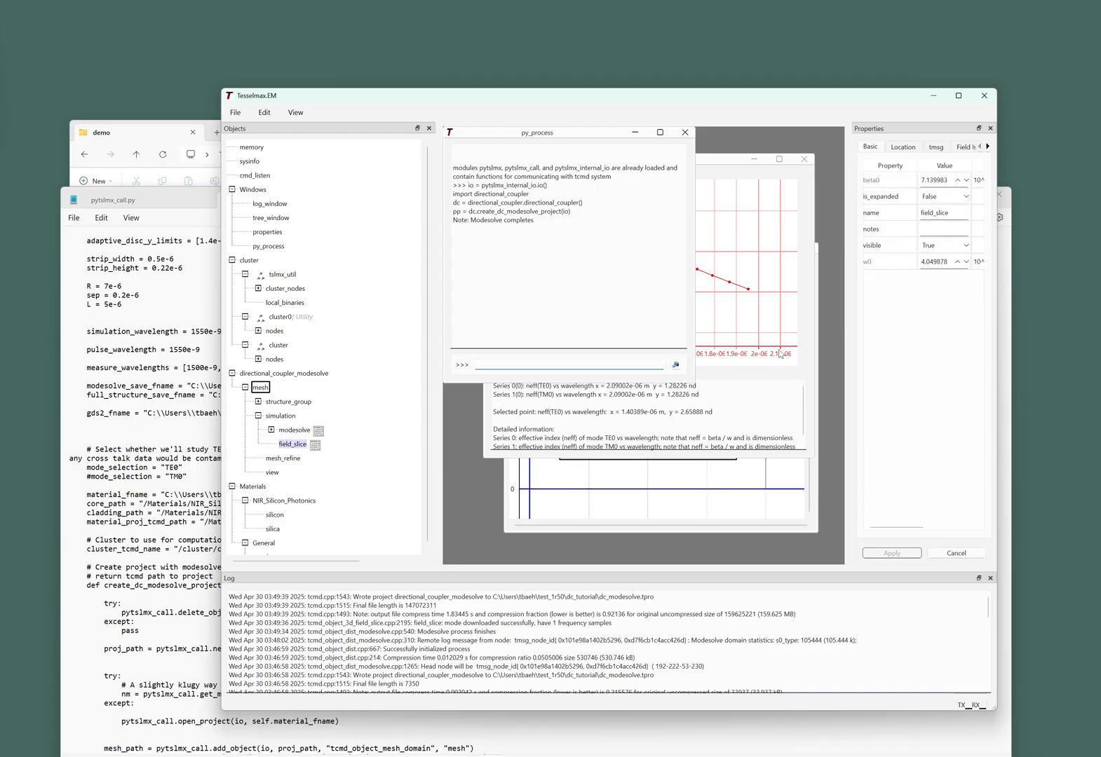
pyautogui.moveTo(850, 350); pyautogui.dragTo(781, 350)
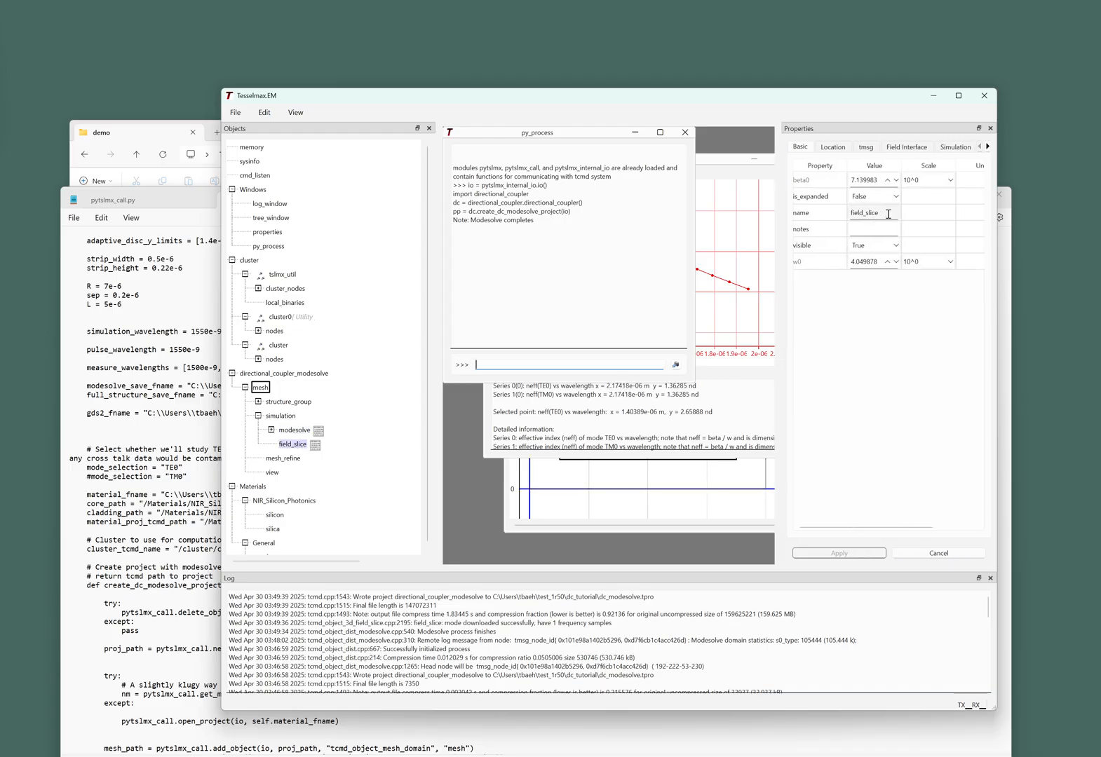
pyautogui.click(918, 151)
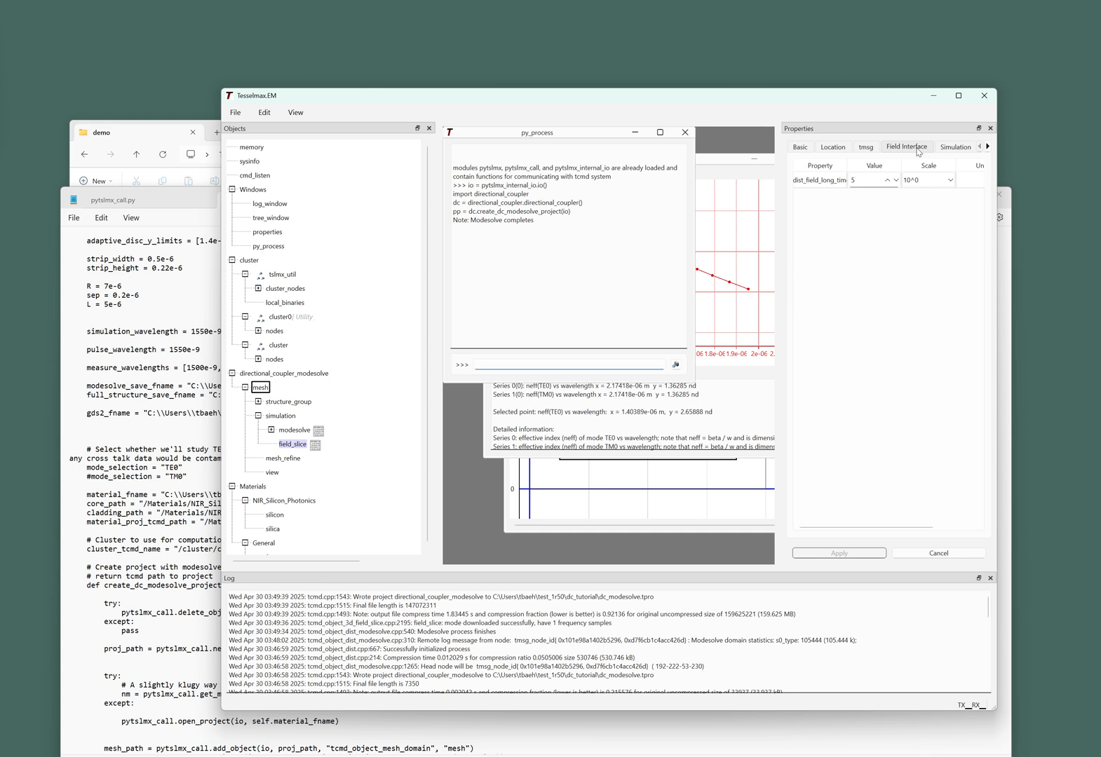
pyautogui.click(945, 151)
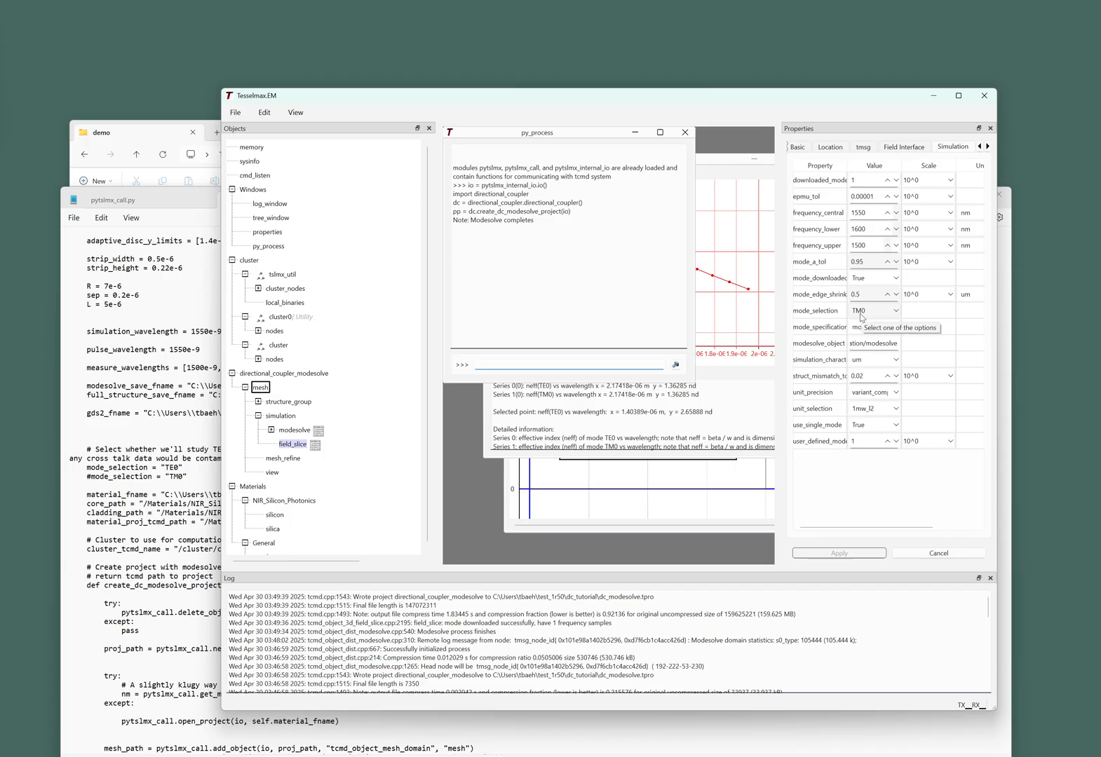
# Step: Set the mode_selection of field_slice to TE0 and download the mode again
pyautogui.click(861, 317)
pyautogui.click(861, 328)
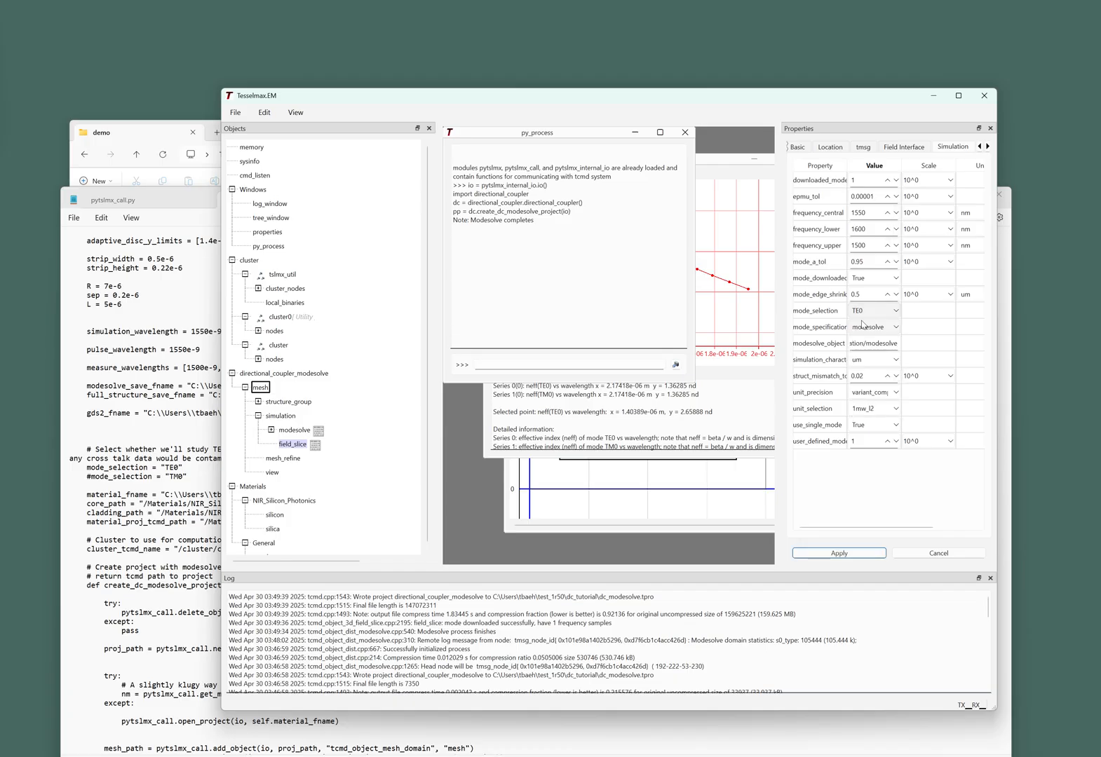
pyautogui.click(870, 553)
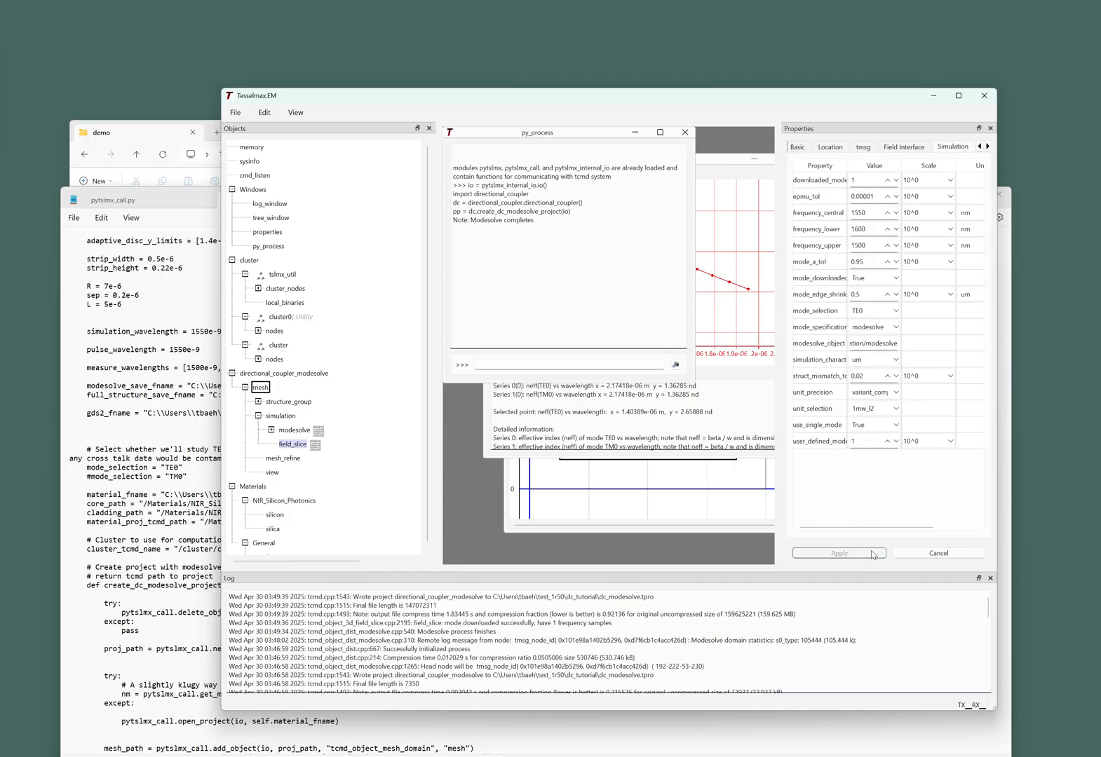
pyautogui.rightClick(302, 444)
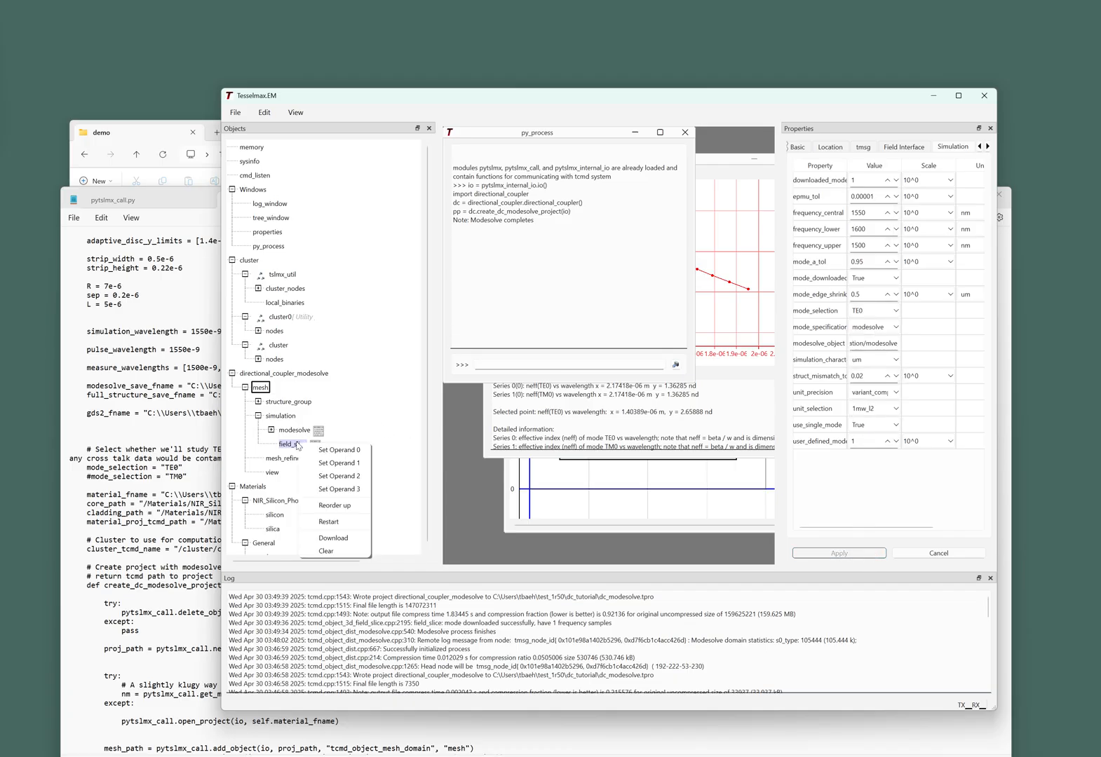
pyautogui.click(333, 537)
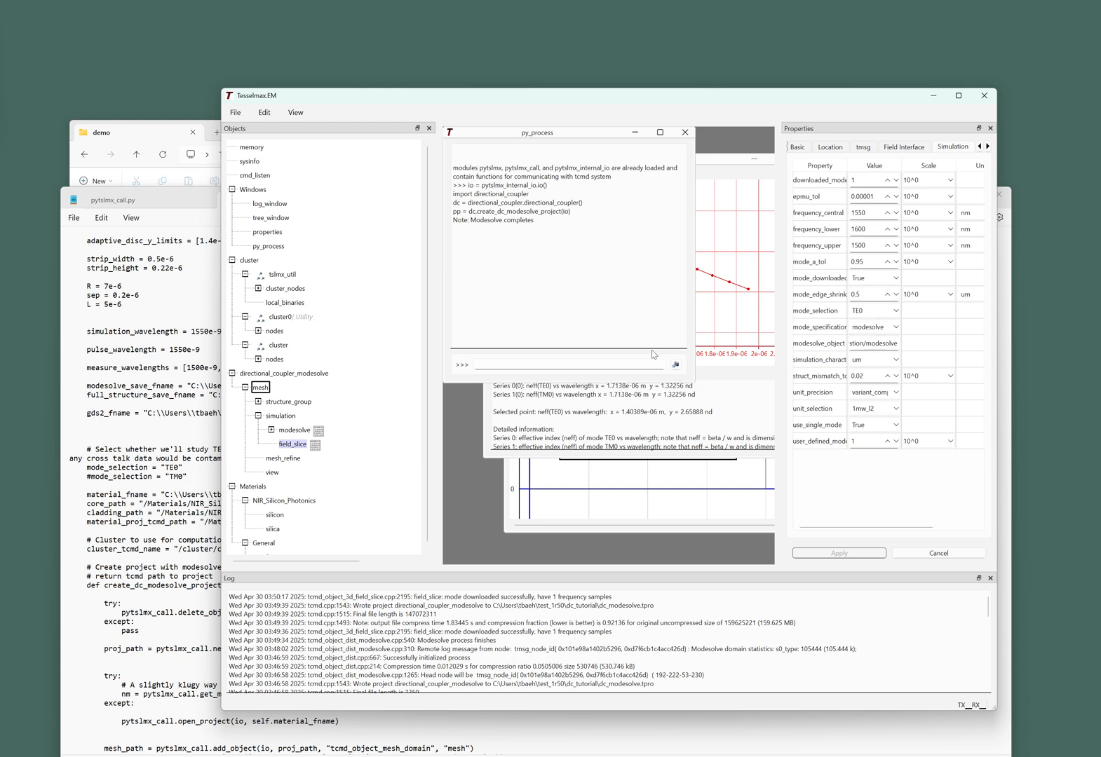
# Step: Show the TE0 mode at the point near 1.54e-06 m in the modesolve plot, then return to py_process
pyautogui.click(699, 183)
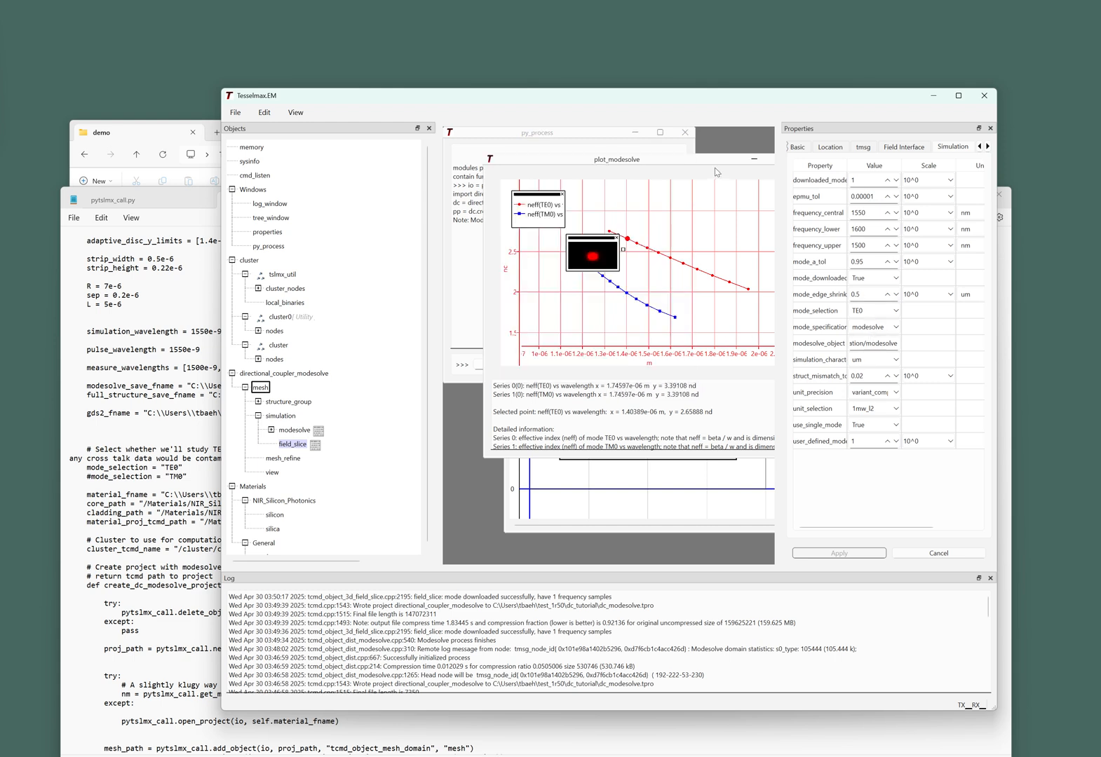
pyautogui.click(659, 256)
pyautogui.click(499, 139)
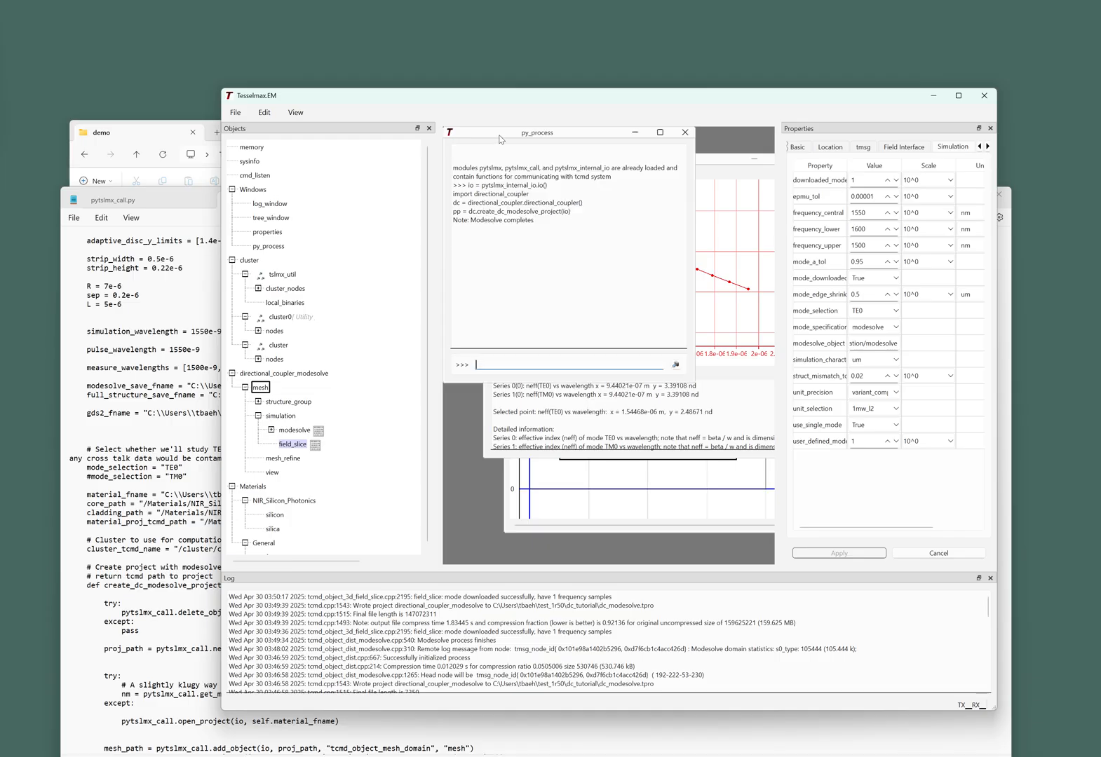
# Step: In run.py in Notepad, copy the FDTD snippet's two lines that create dc and call dc.create_dc_solve_project(io)
pyautogui.click(181, 206)
pyautogui.click(379, 202)
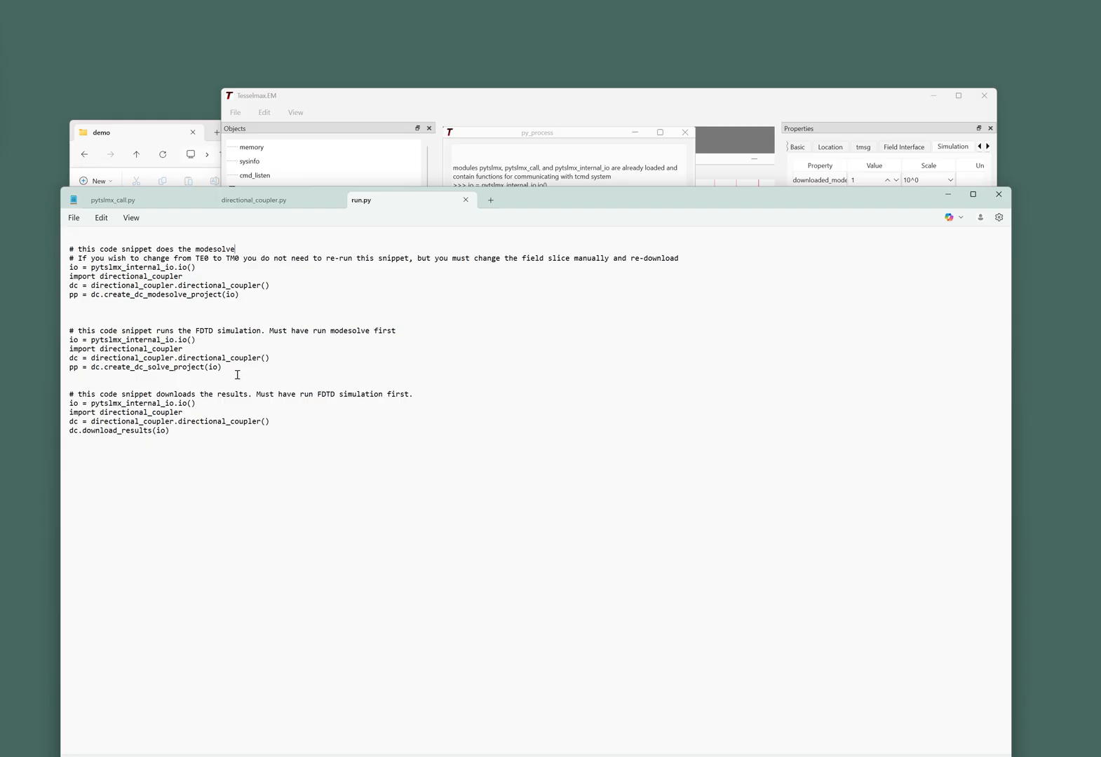
pyautogui.moveTo(248, 368); pyautogui.dragTo(56, 359)
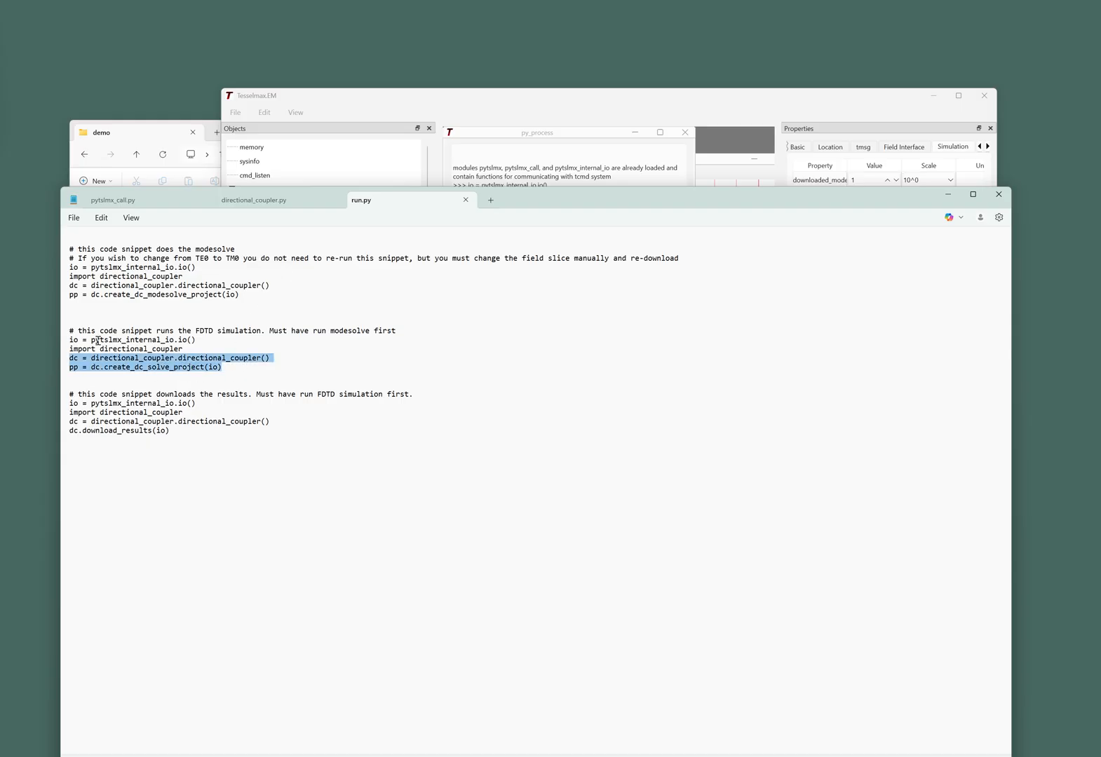
pyautogui.moveTo(197, 348); pyautogui.dragTo(65, 341)
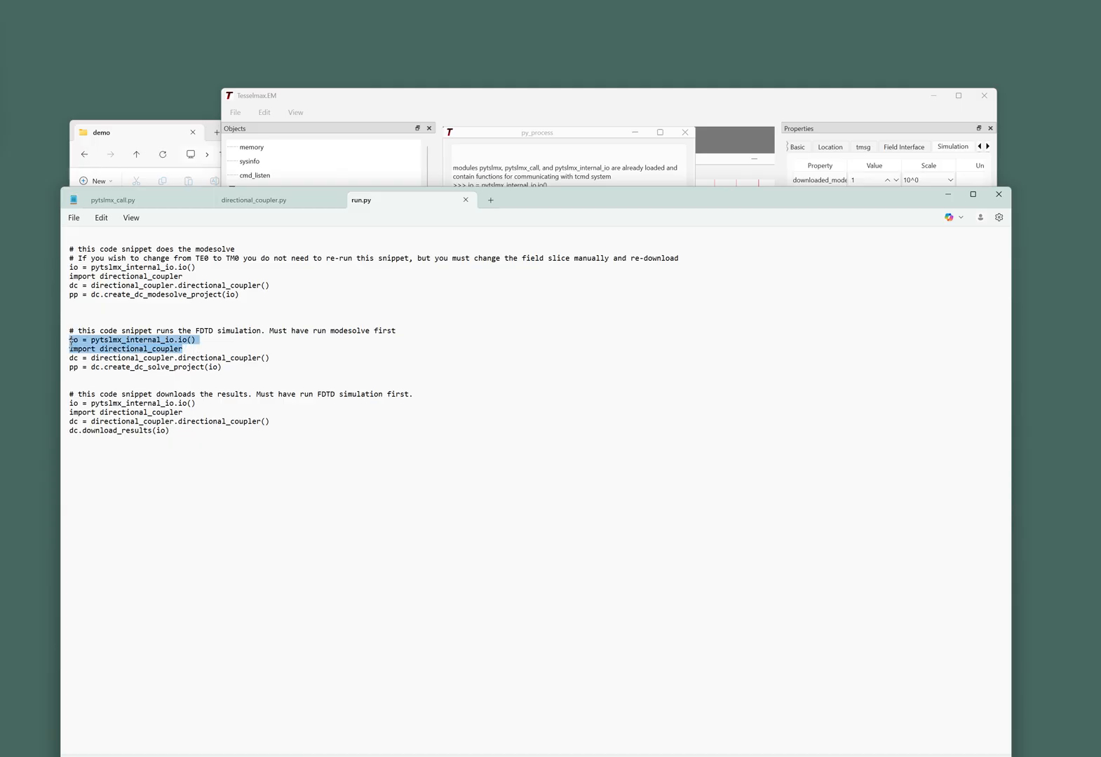
pyautogui.click(214, 364)
pyautogui.moveTo(245, 365); pyautogui.dragTo(59, 361)
pyautogui.hotkey('ctrl', 'c')
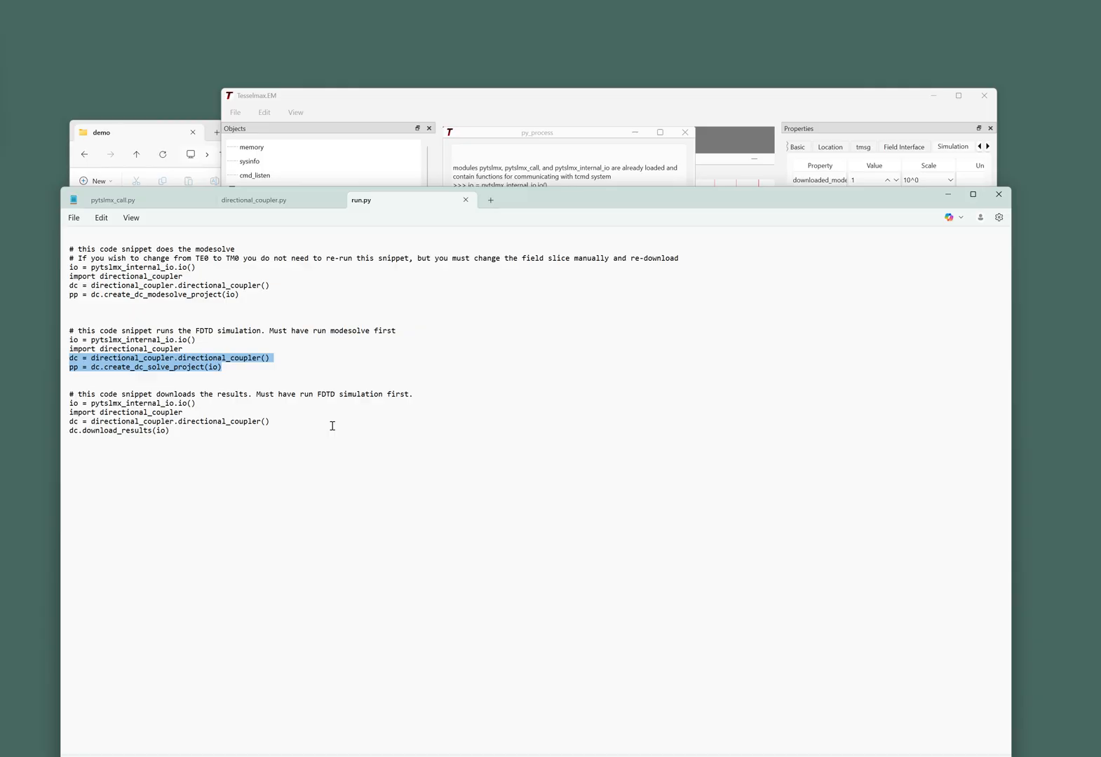
# Step: Switch to Tesselmax.EM and try to run the copied FDTD solve lines in py_process
pyautogui.click(515, 104)
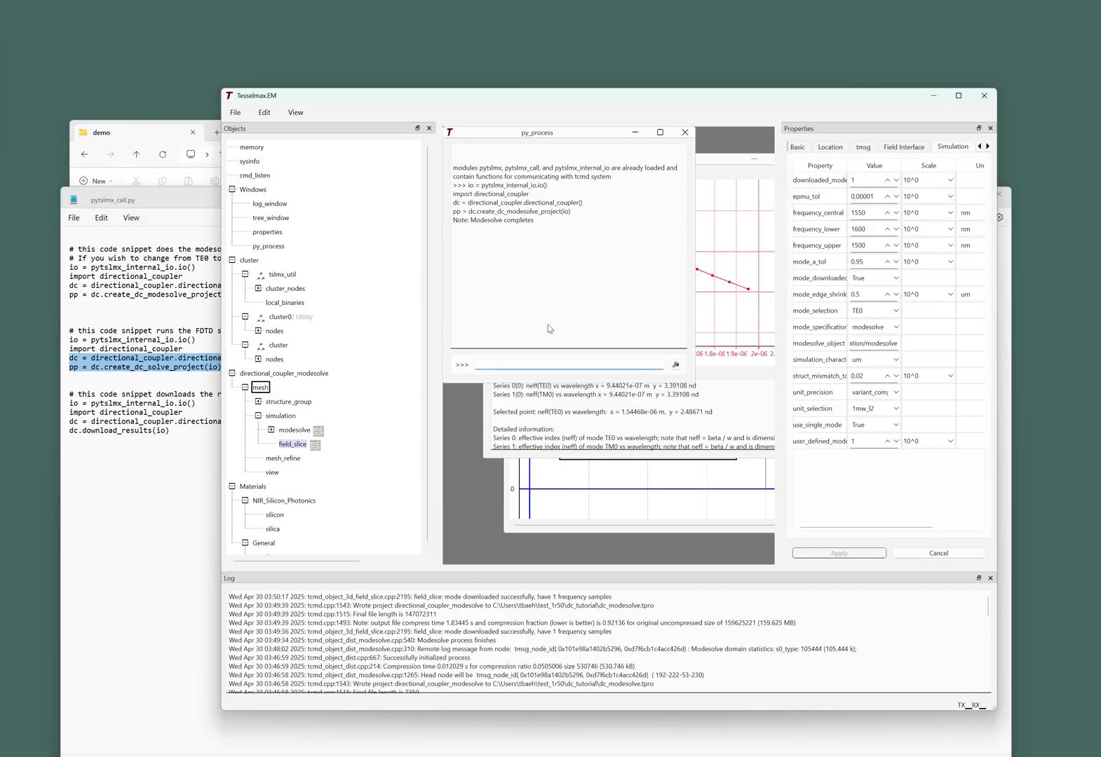
pyautogui.hotkey('ctrl', 'v')
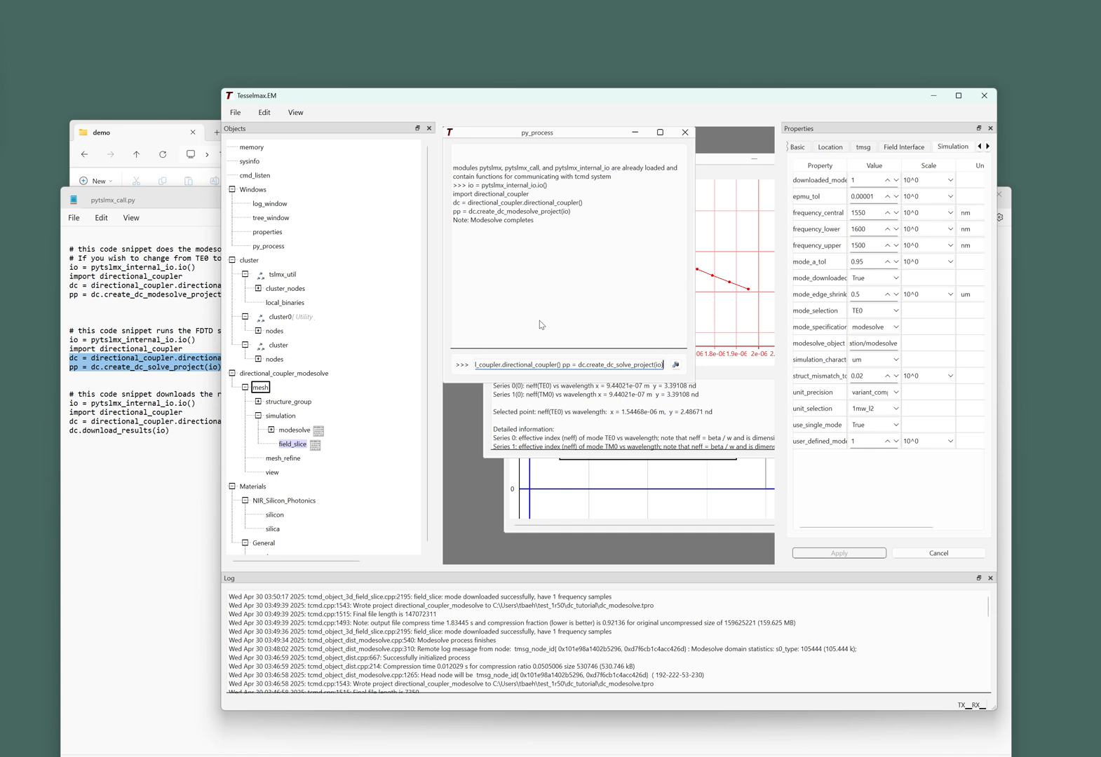
pyautogui.press('Return')
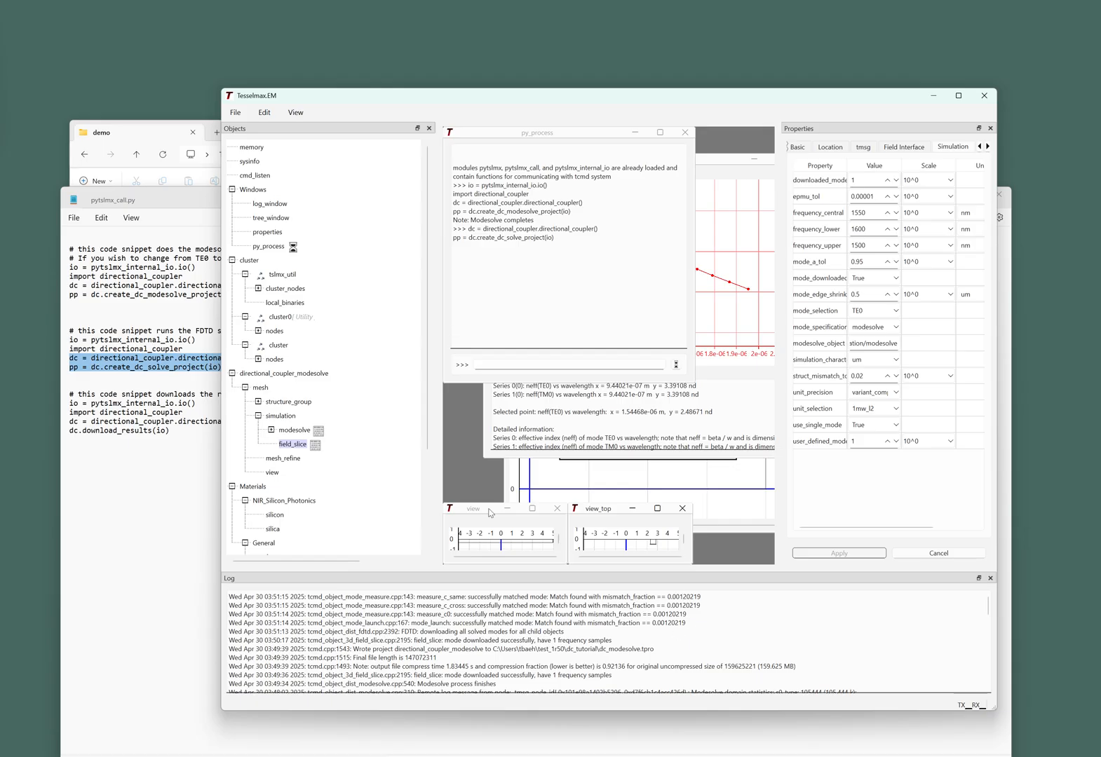
# Step: Move the new view window aside and examine the last lines of the traceback in py_process
pyautogui.moveTo(489, 512); pyautogui.dragTo(502, 400)
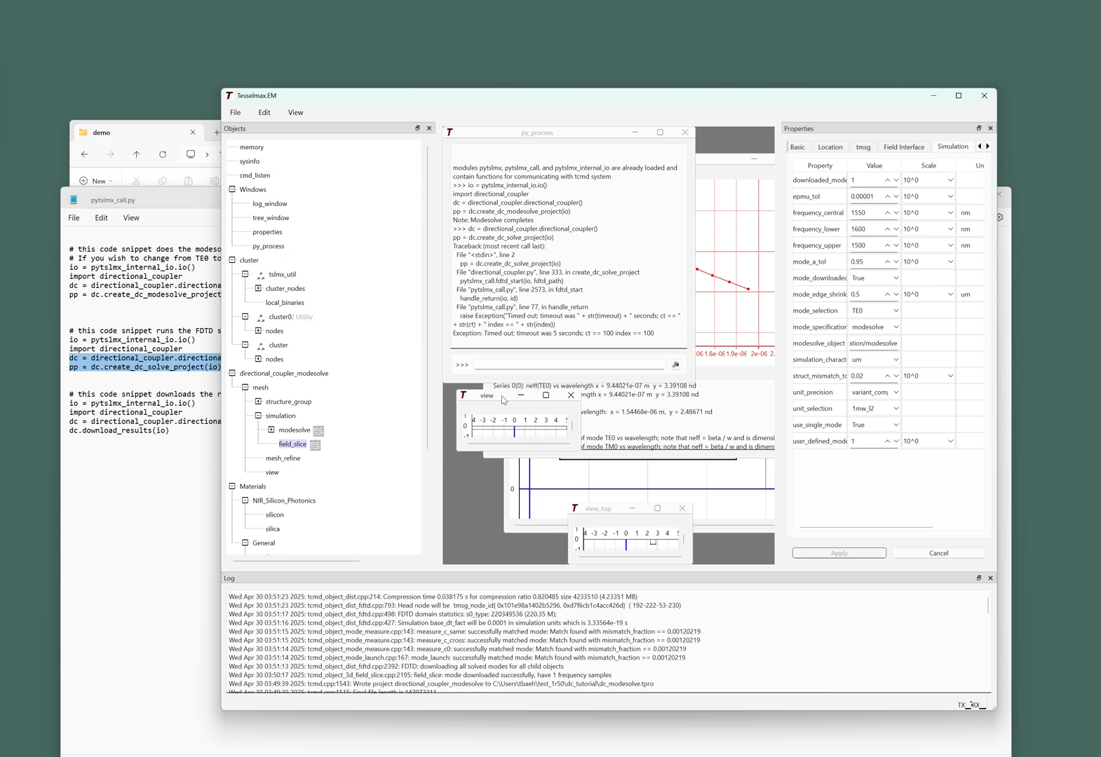
pyautogui.click(527, 361)
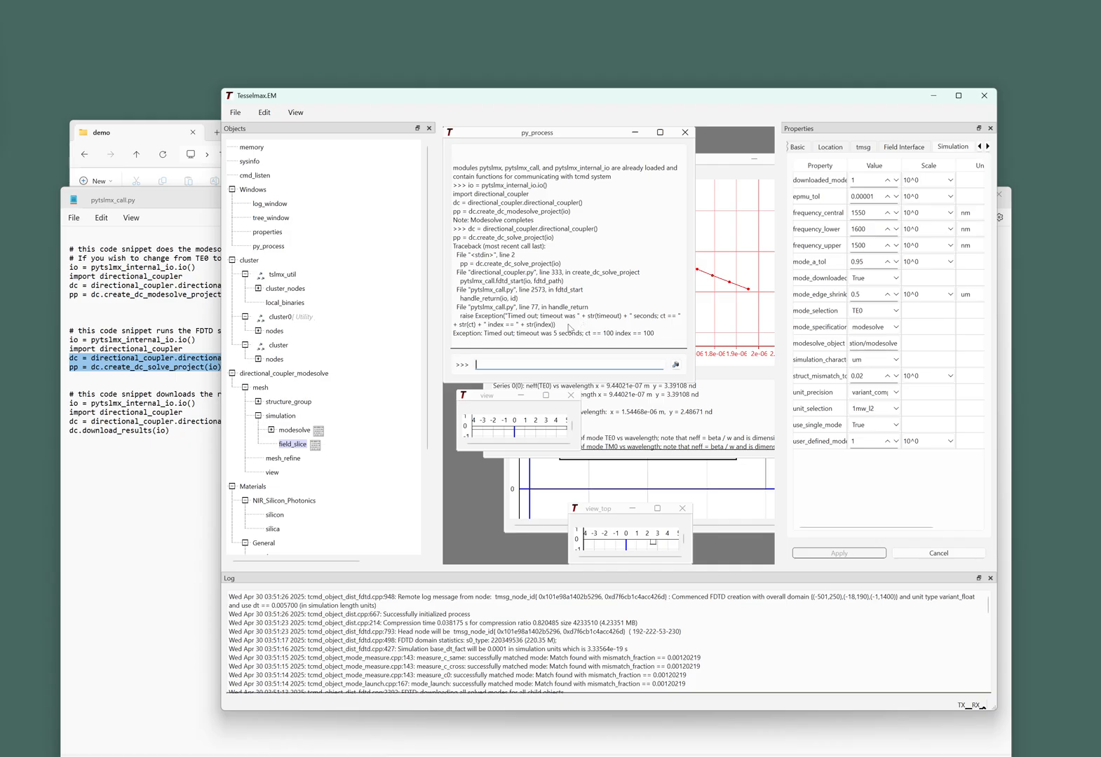
pyautogui.moveTo(669, 334); pyautogui.dragTo(439, 333)
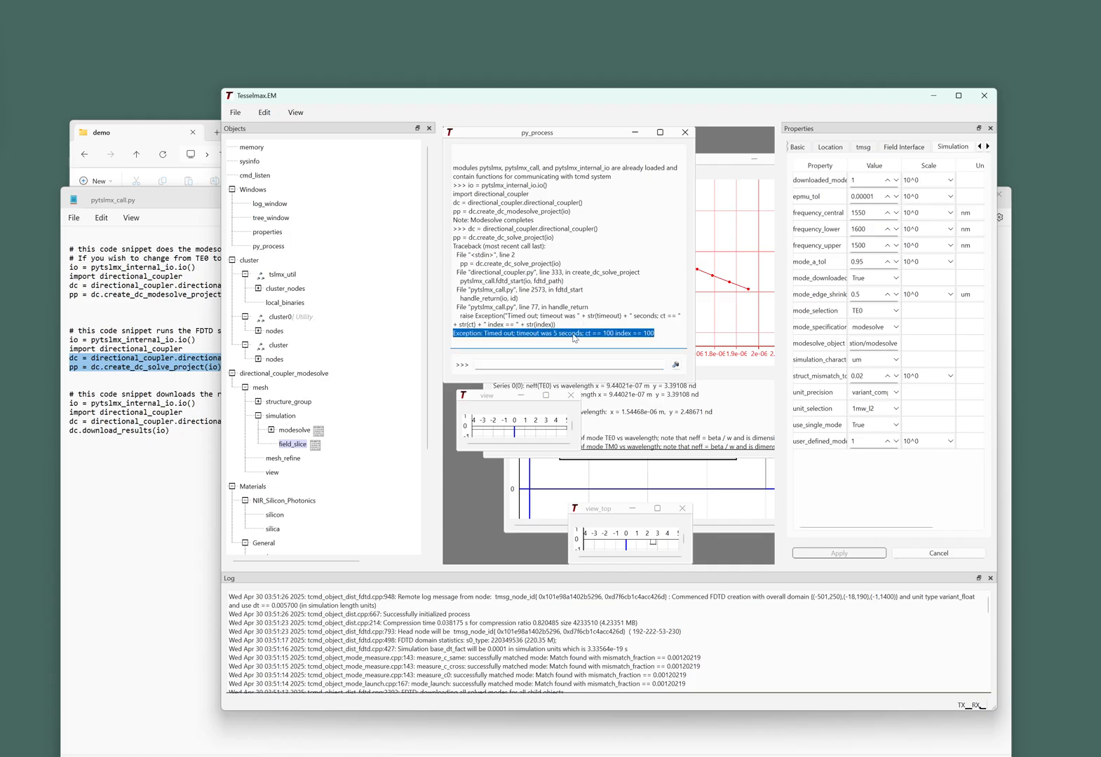
pyautogui.click(579, 337)
pyautogui.moveTo(659, 332); pyautogui.dragTo(432, 495)
pyautogui.click(542, 316)
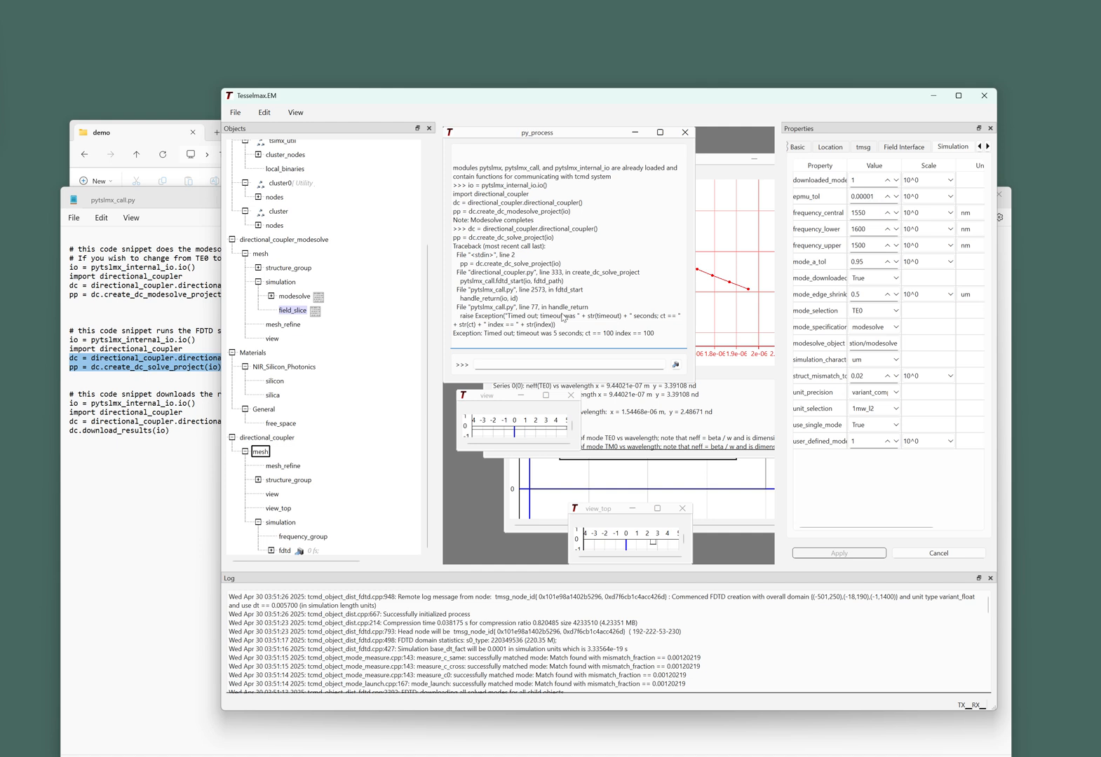
# Step: Set pytslmx_call.timeout to 60 in py_process
pyautogui.click(509, 365)
pyautogui.write('pytslmx_call.timeout = 650')
pyautogui.press('BackSpace')
pyautogui.press('BackSpace')
pyautogui.write('0')
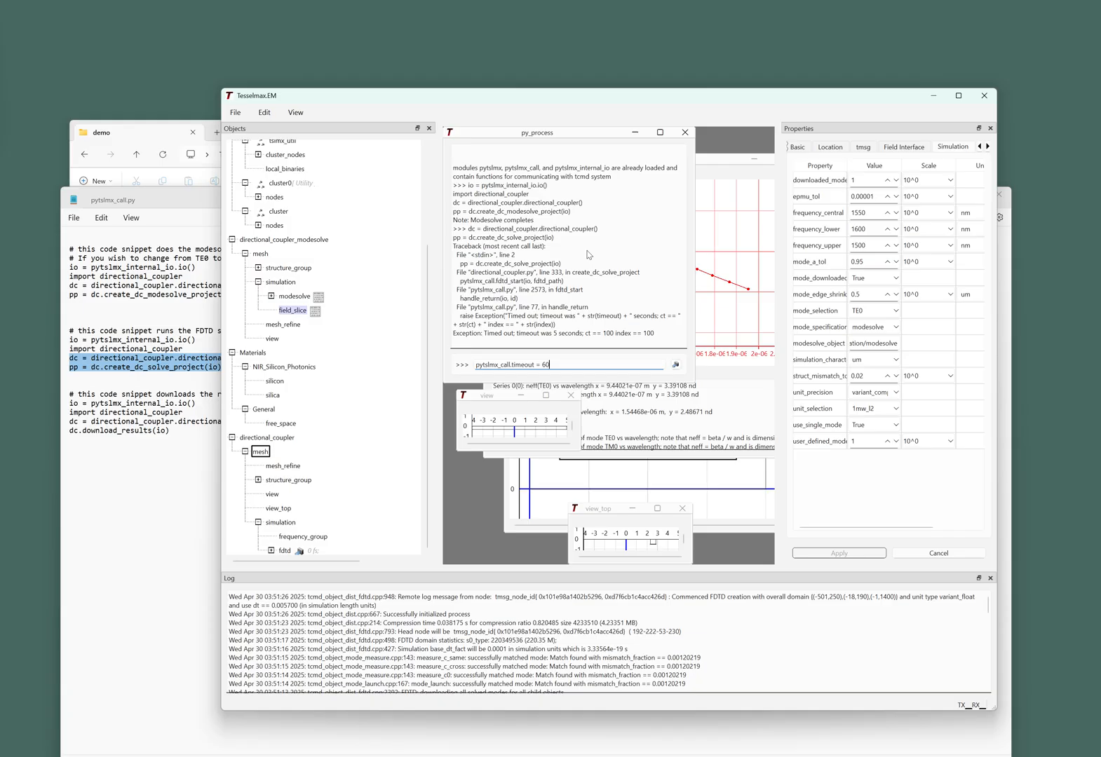
pyautogui.press('Return')
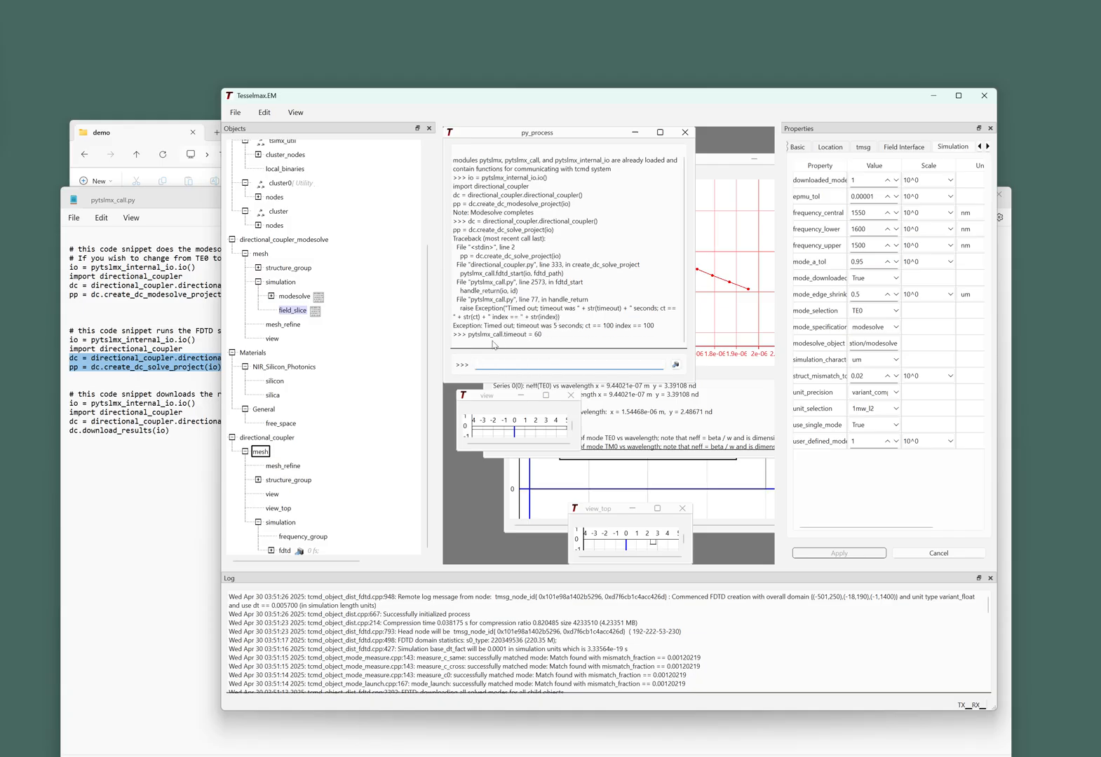
pyautogui.moveTo(468, 334)
pyautogui.mouseDown()
pyautogui.moveTo(562, 342)
pyautogui.moveTo(570, 328)
pyautogui.moveTo(471, 337)
pyautogui.mouseUp()
pyautogui.click(556, 332)
pyautogui.click(578, 327)
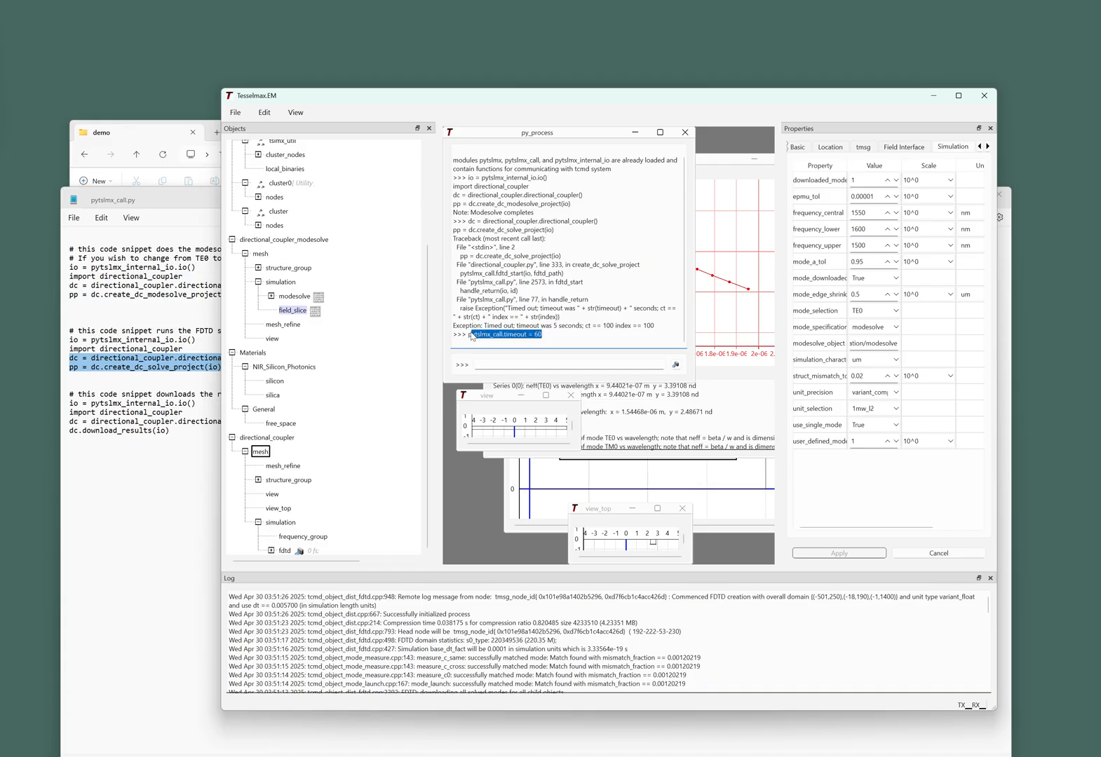
pyautogui.click(552, 340)
# Step: Delete the directional_coupler project and rerun the FDTD lines that create dc and call dc.create_dc_solve_project(io) in py_process
pyautogui.click(296, 438)
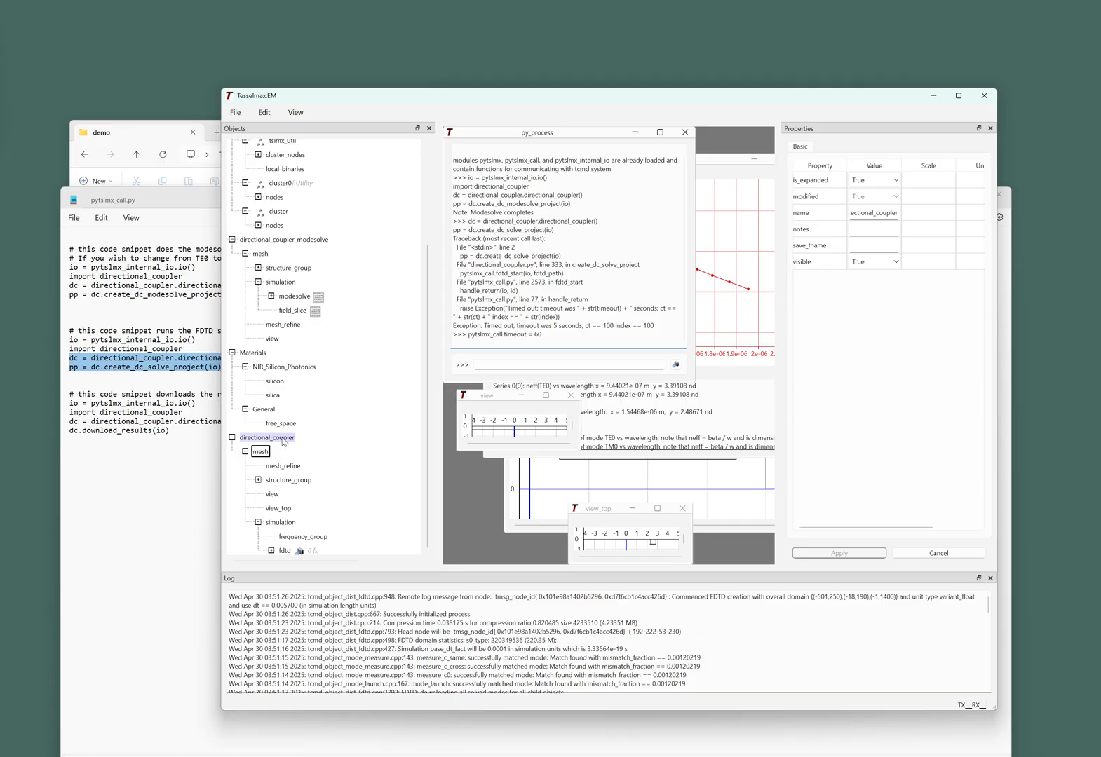
pyautogui.scroll(3, 283, 442)
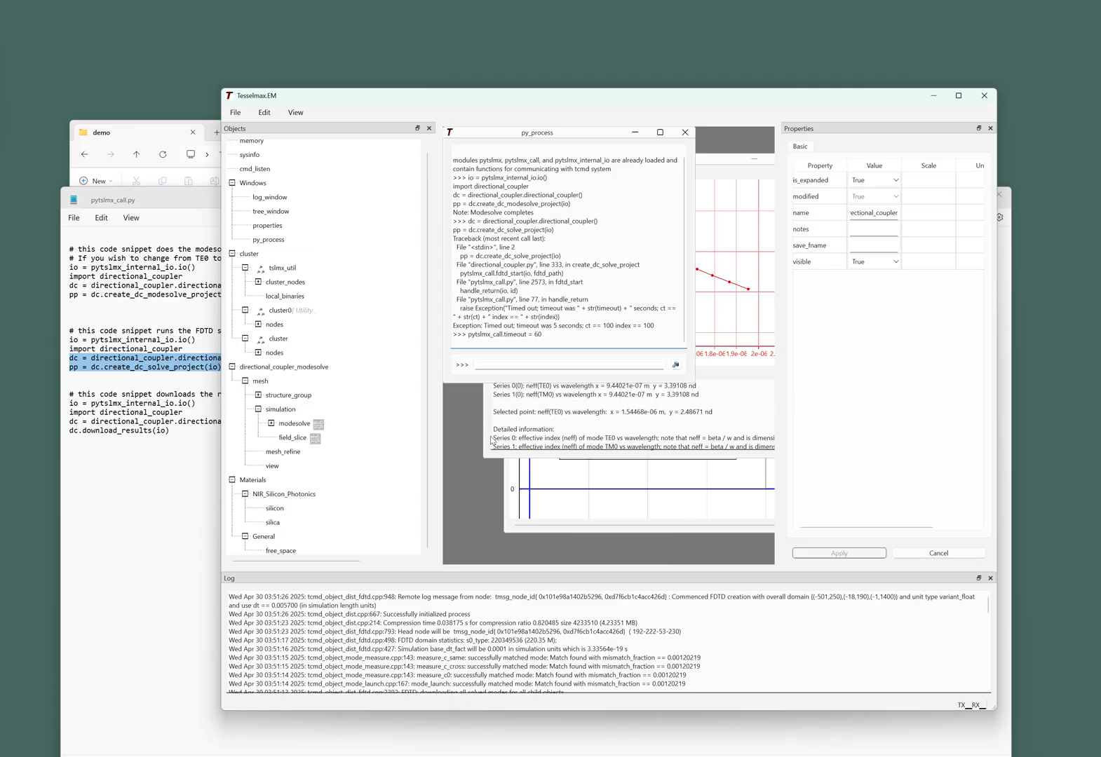
pyautogui.click(563, 364)
pyautogui.write('dc = directional_coupler.directional_coupler() pp = dc.create_dc_solve_project(io)')
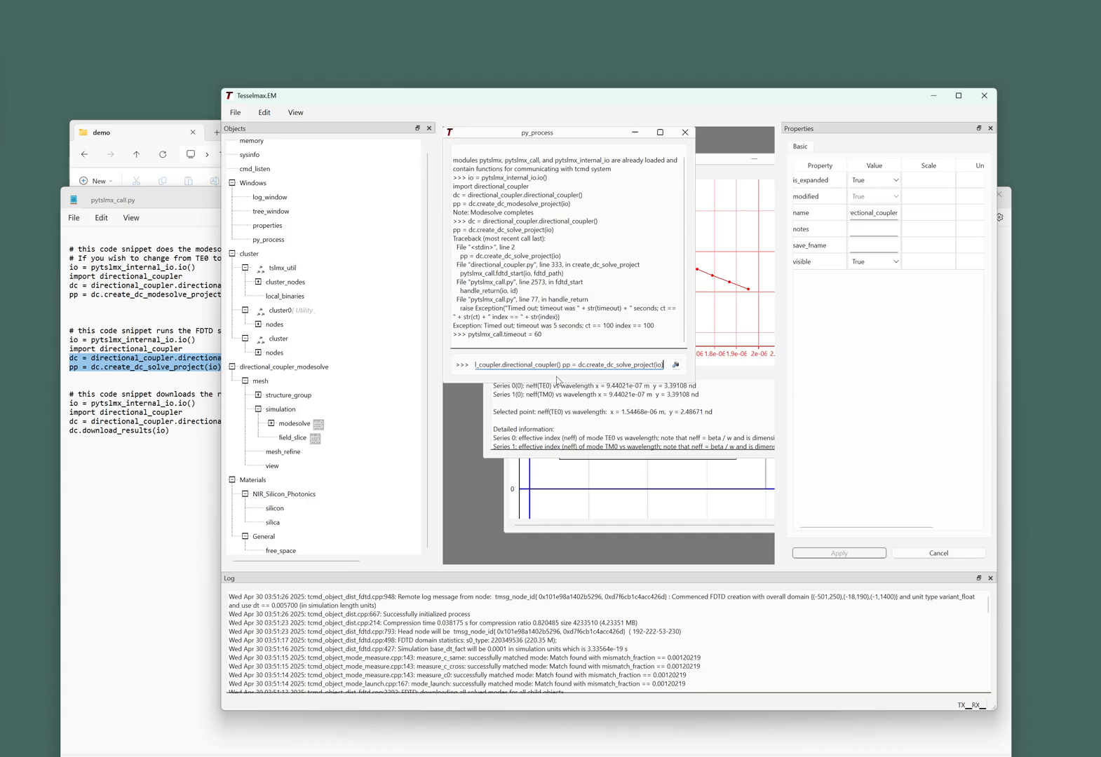
pyautogui.press('Return')
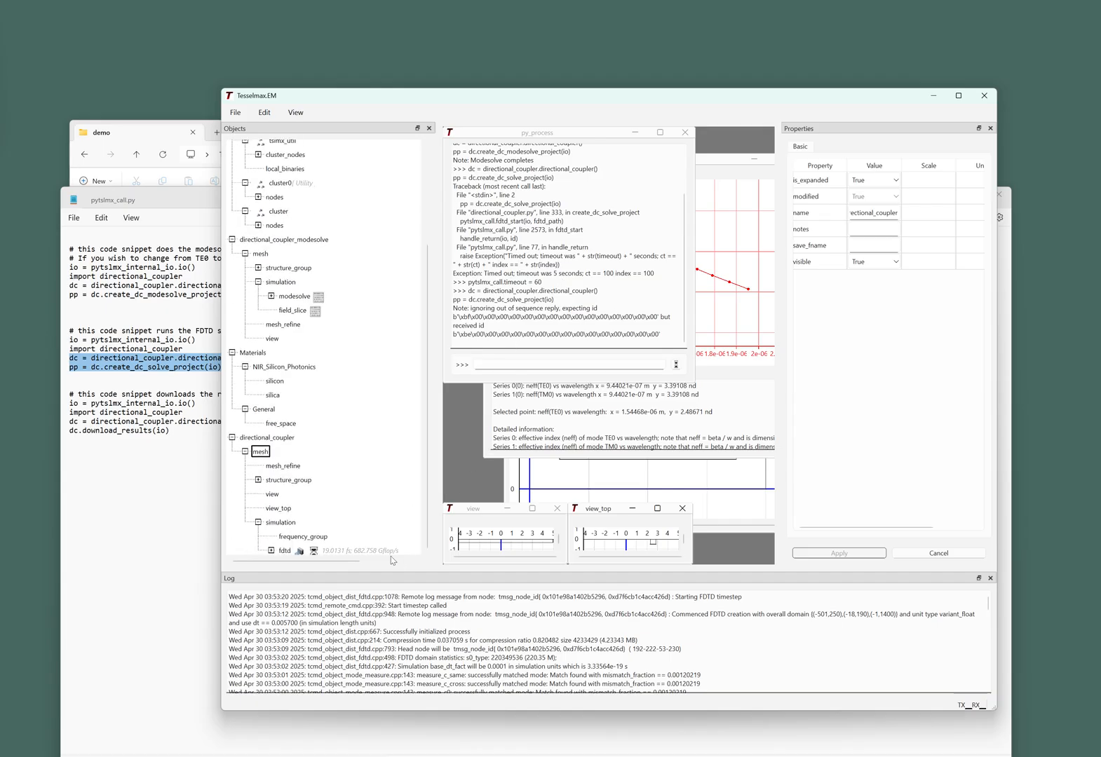
# Step: Move the view and view_top windows over py_process, enlarge view_top, and inspect the directional coupler layout in it
pyautogui.click(286, 551)
pyautogui.moveTo(483, 507); pyautogui.dragTo(529, 228)
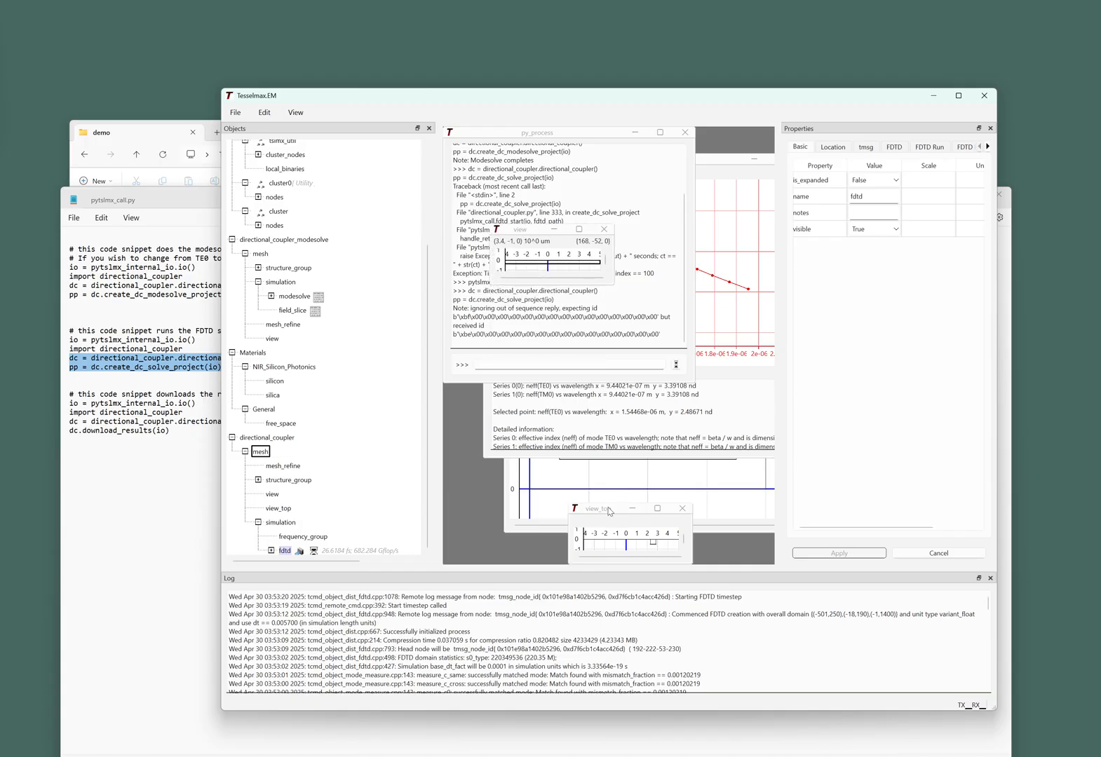
pyautogui.moveTo(610, 512); pyautogui.dragTo(533, 253)
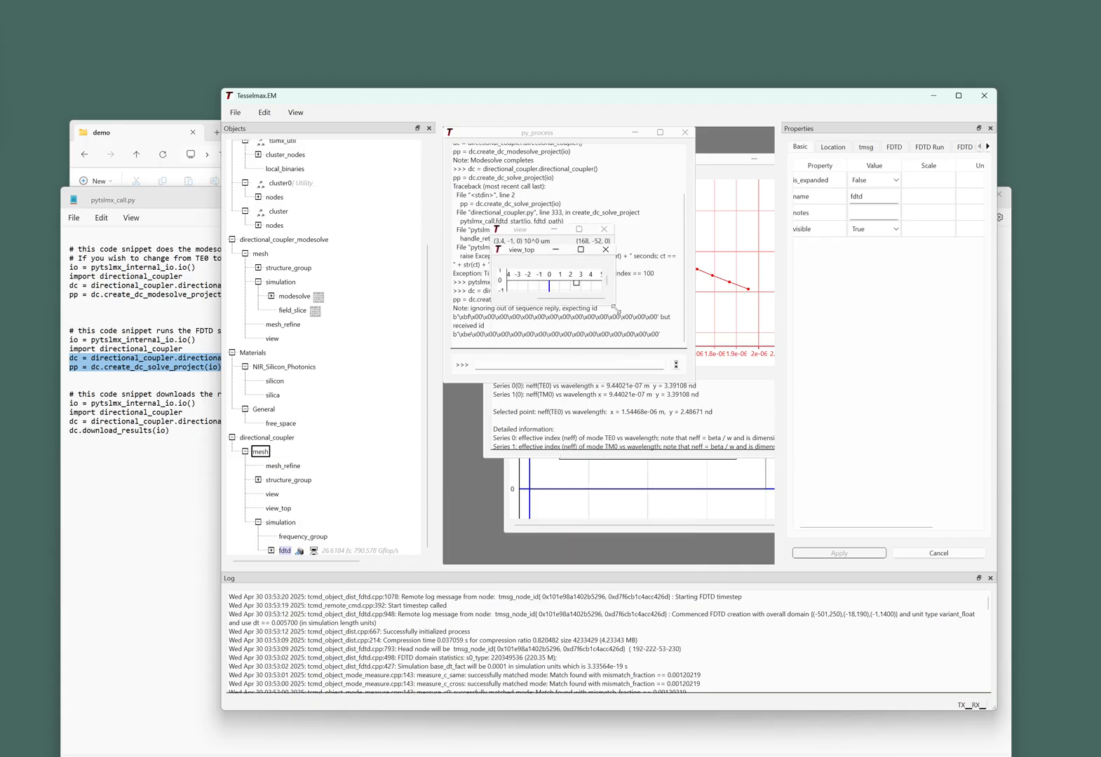
pyautogui.moveTo(617, 307); pyautogui.dragTo(743, 526)
pyautogui.scroll(-6, 626, 401)
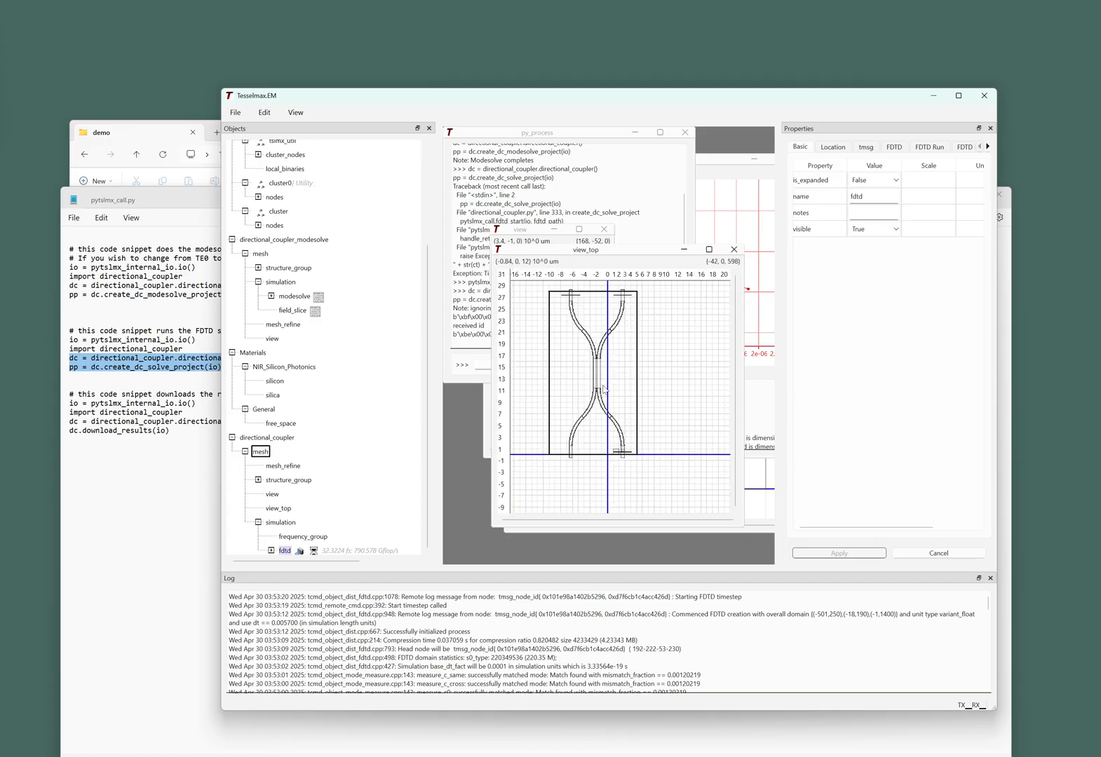
pyautogui.scroll(3, 603, 390)
pyautogui.scroll(-3, 604, 390)
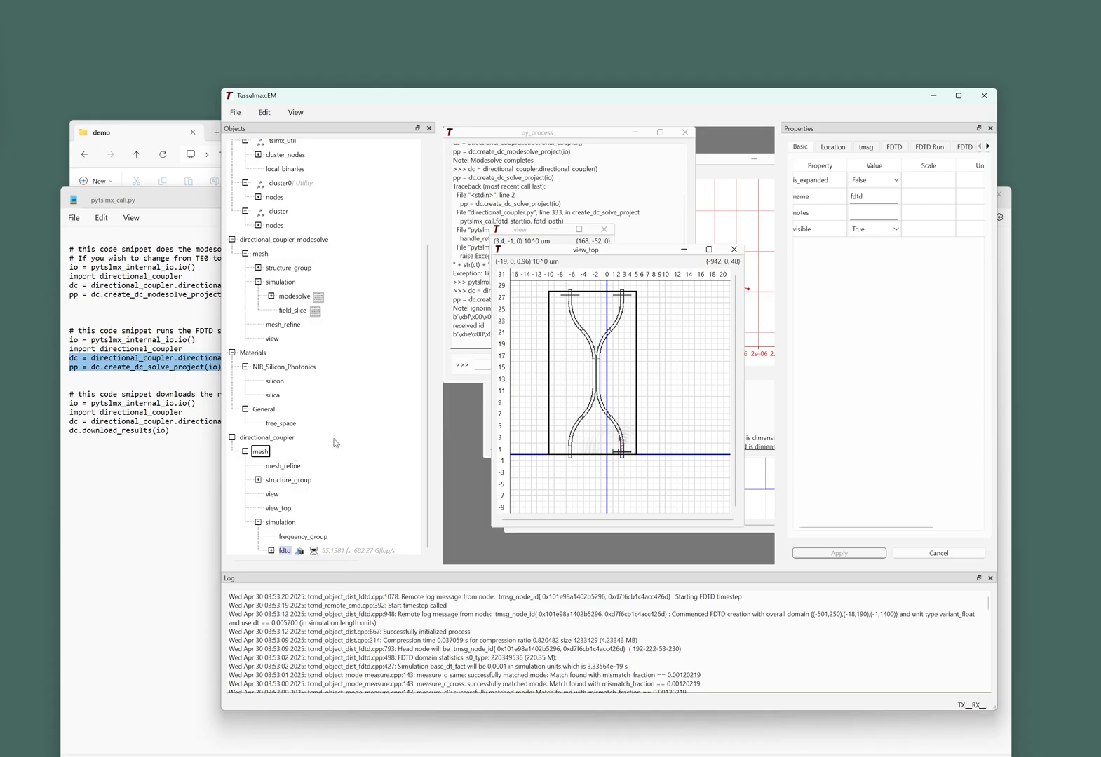
pyautogui.scroll(2, 601, 444)
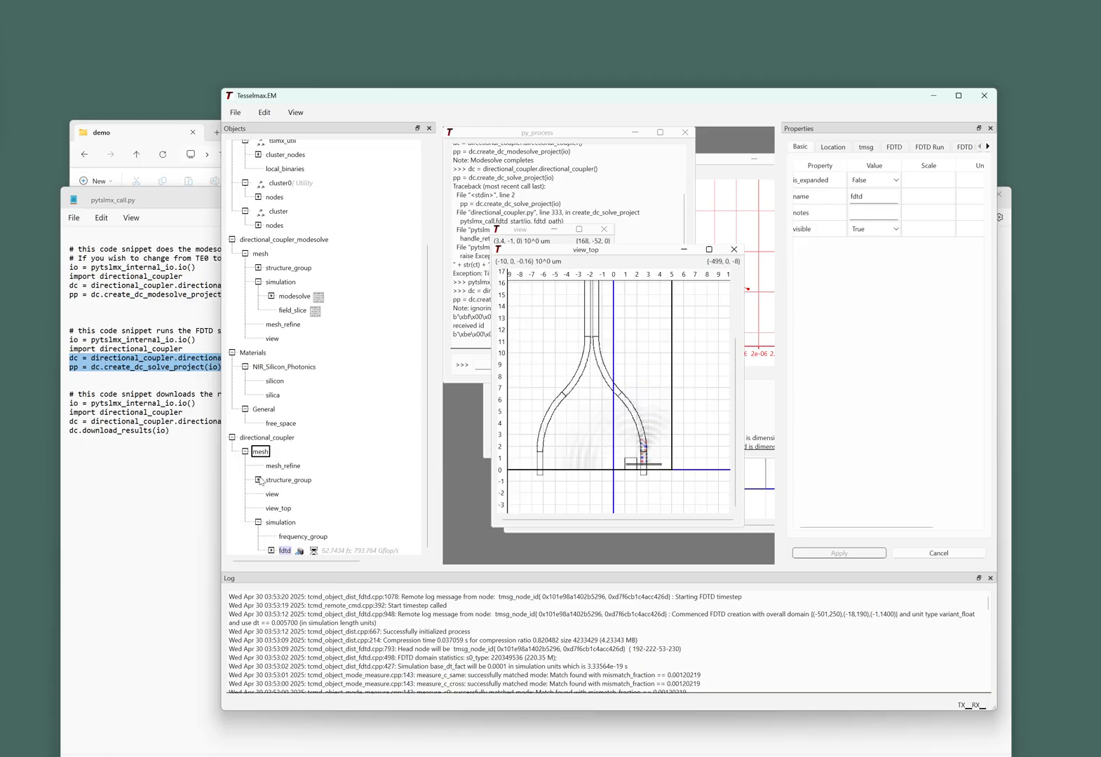
# Step: Expand structure_group in the directional_coupler mesh and examine the contents of gds2_import
pyautogui.click(259, 480)
pyautogui.click(271, 494)
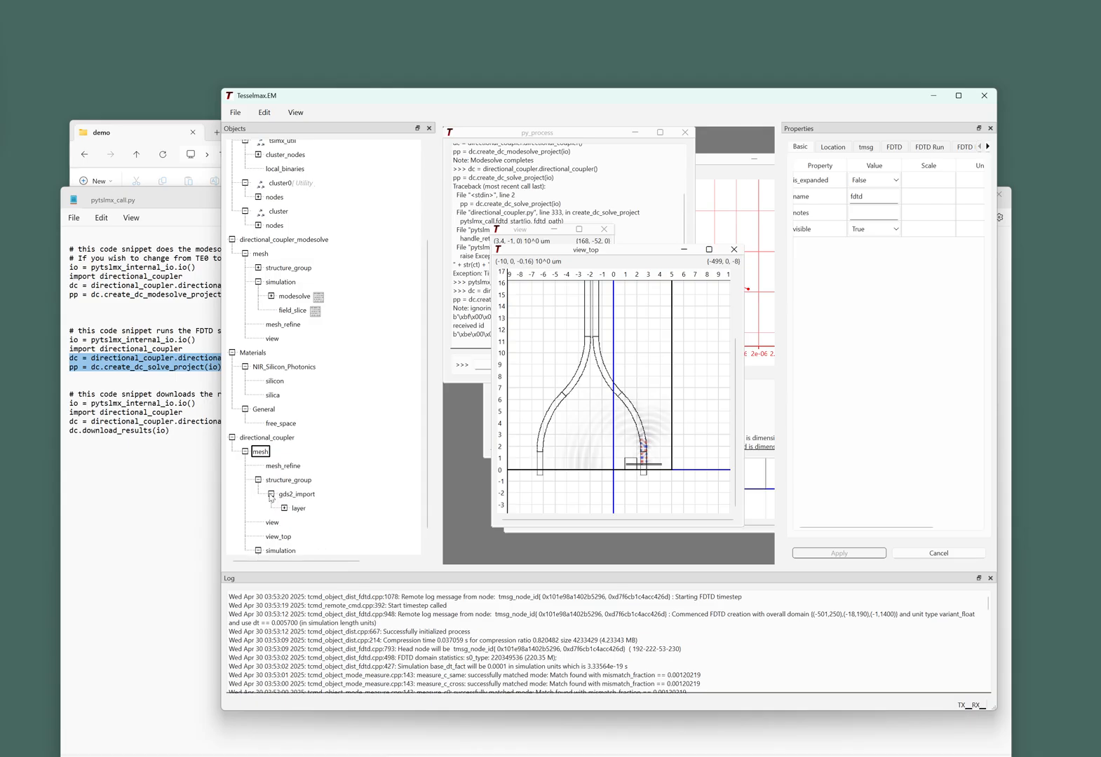
pyautogui.click(271, 495)
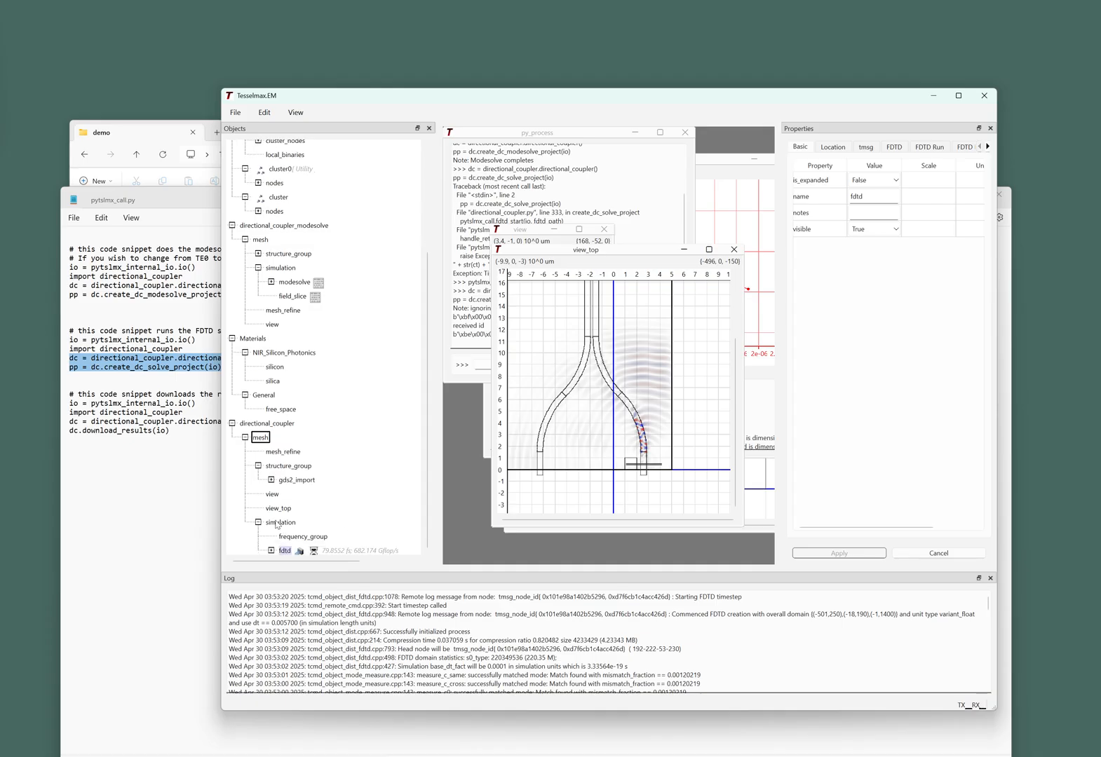
# Step: Expand the directional_coupler's fdtd object and open the Render properties of its render object
pyautogui.click(272, 550)
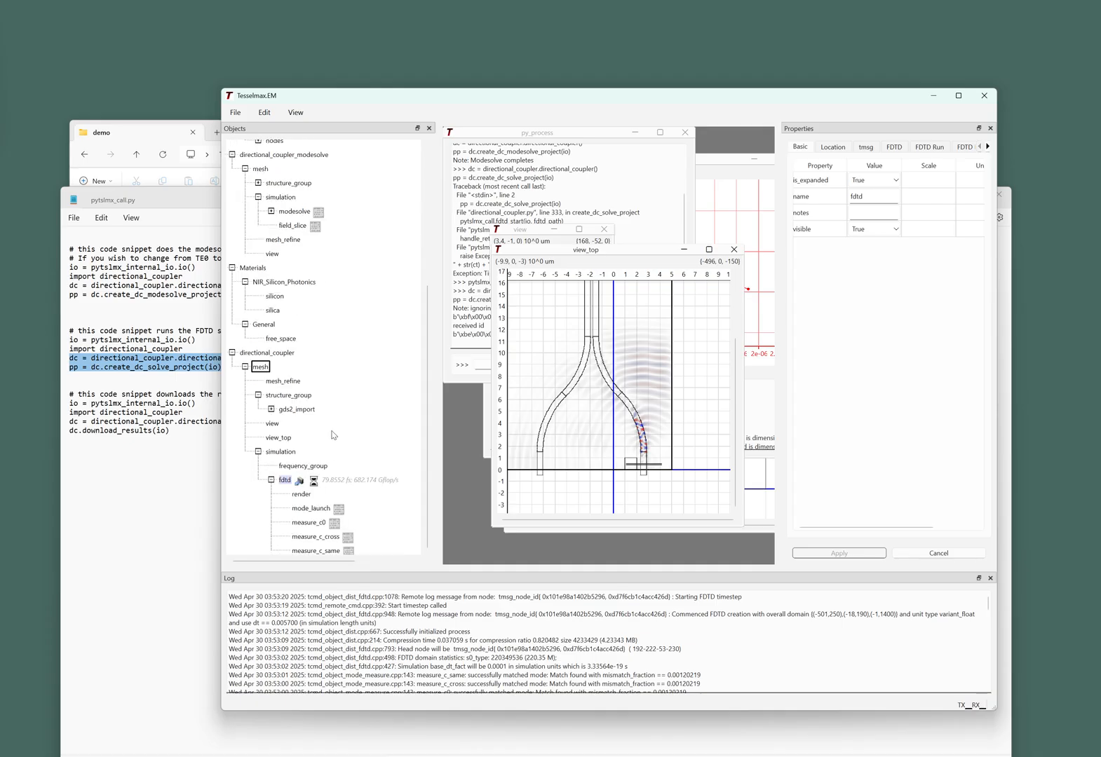
pyautogui.click(301, 494)
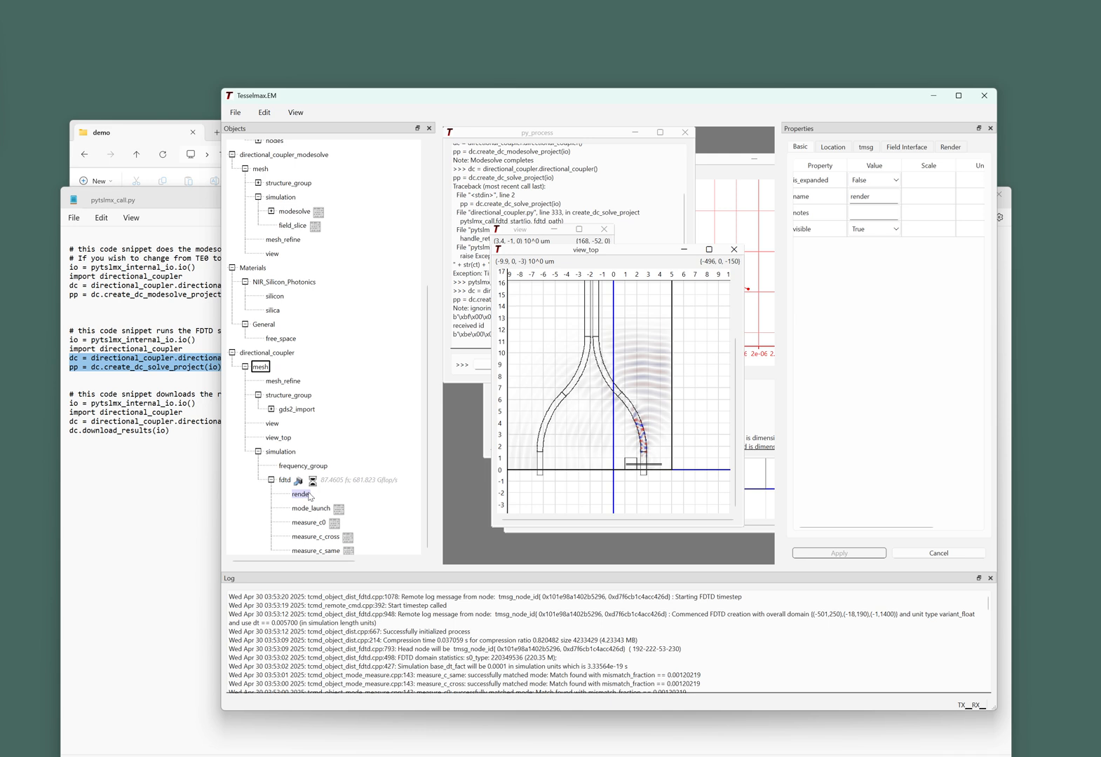
pyautogui.click(948, 146)
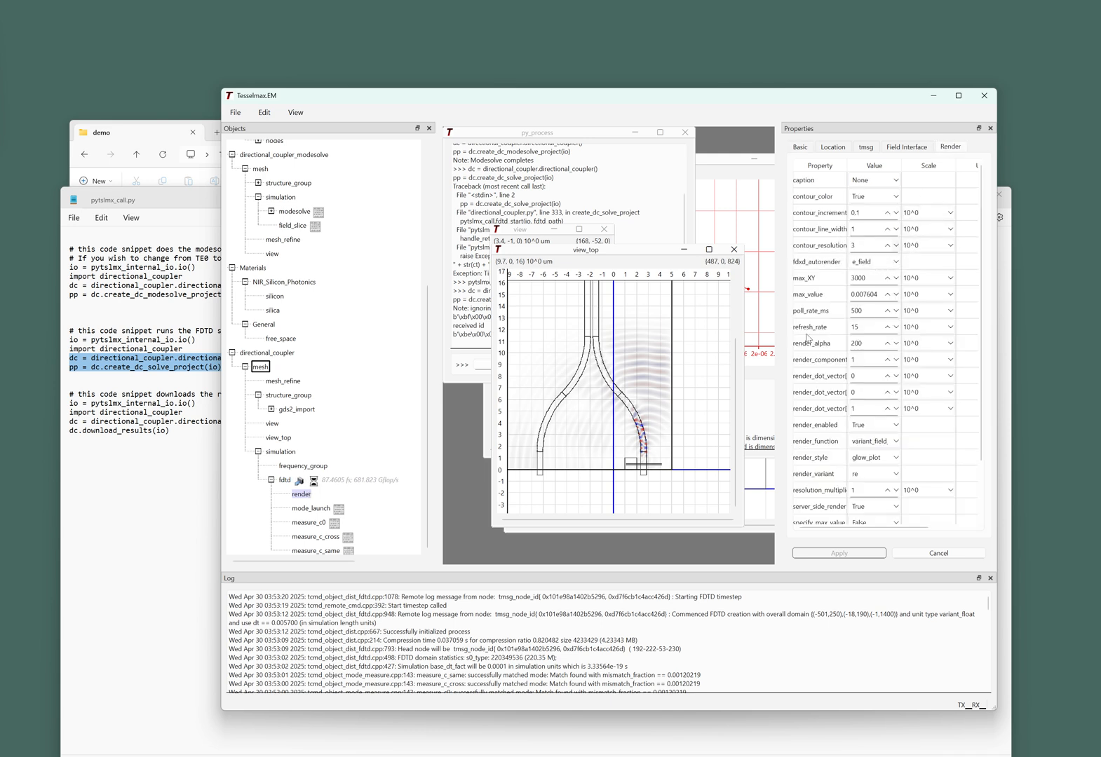
# Step: Set the render object's render_component to 0, apply it, and inspect the pulse in the waveguide bend
pyautogui.click(895, 360)
pyautogui.click(846, 555)
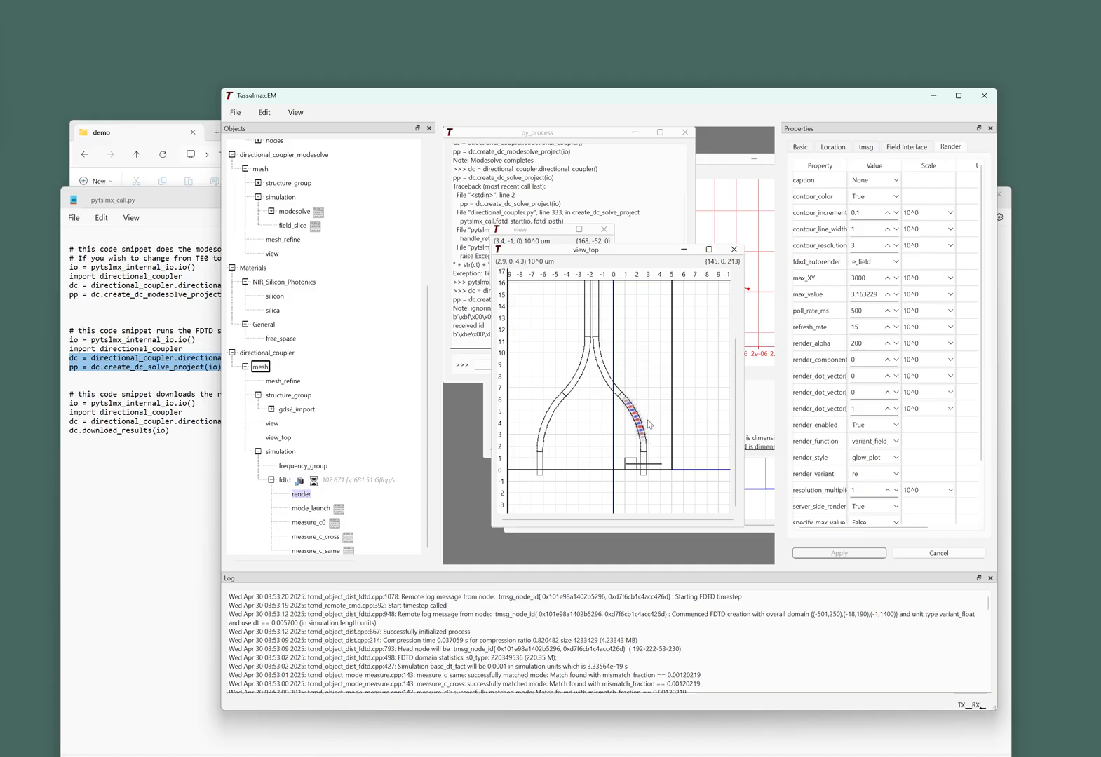
pyautogui.scroll(2, 631, 410)
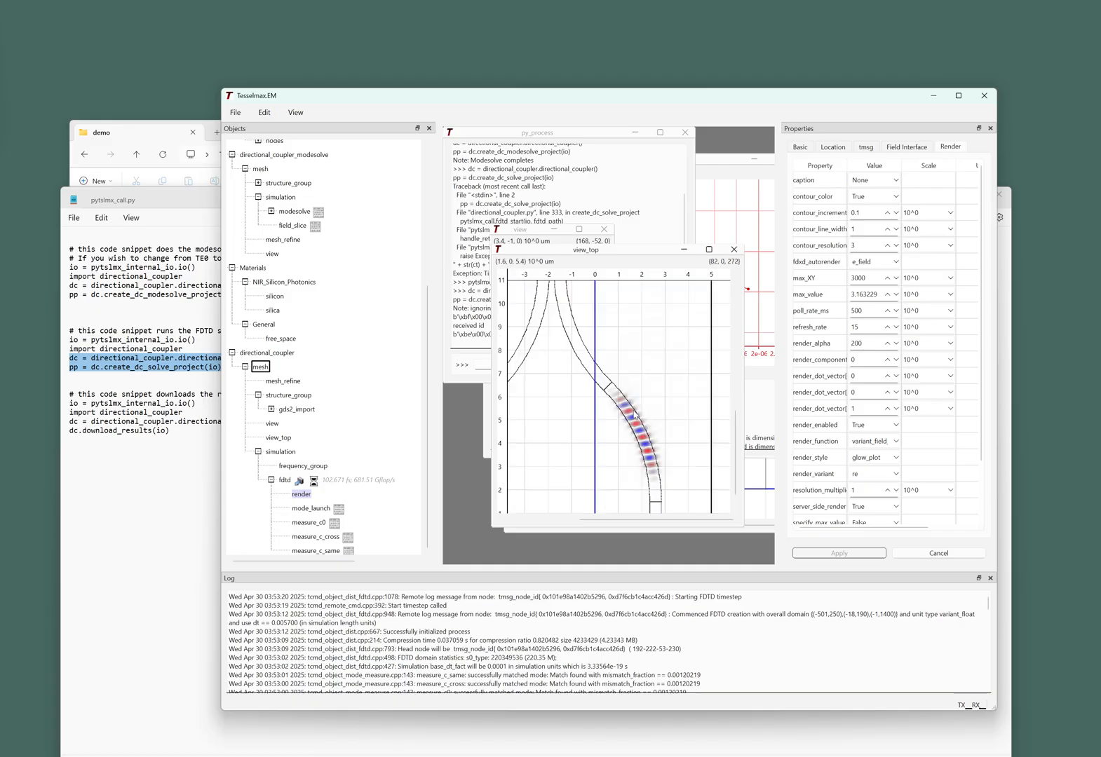
pyautogui.scroll(-2, 631, 406)
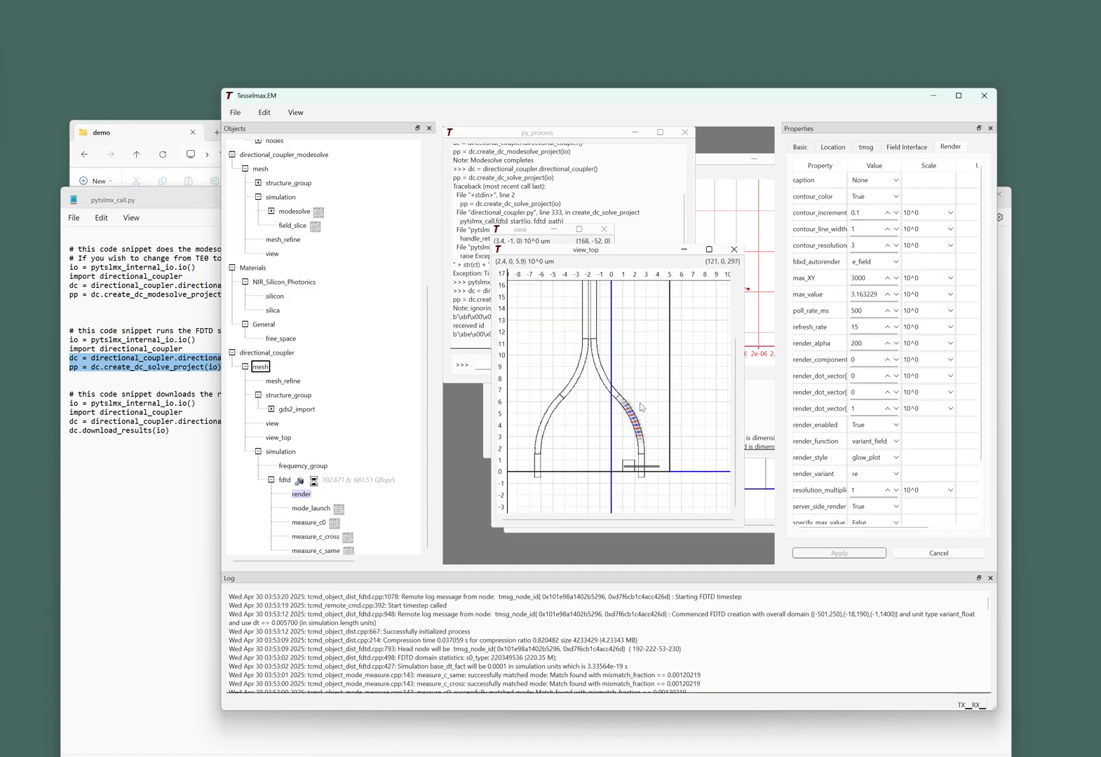
# Step: Set the render object's fdxd_autorender to h_field and render_component to 1, apply, and inspect the rendered field
pyautogui.click(874, 262)
pyautogui.click(866, 289)
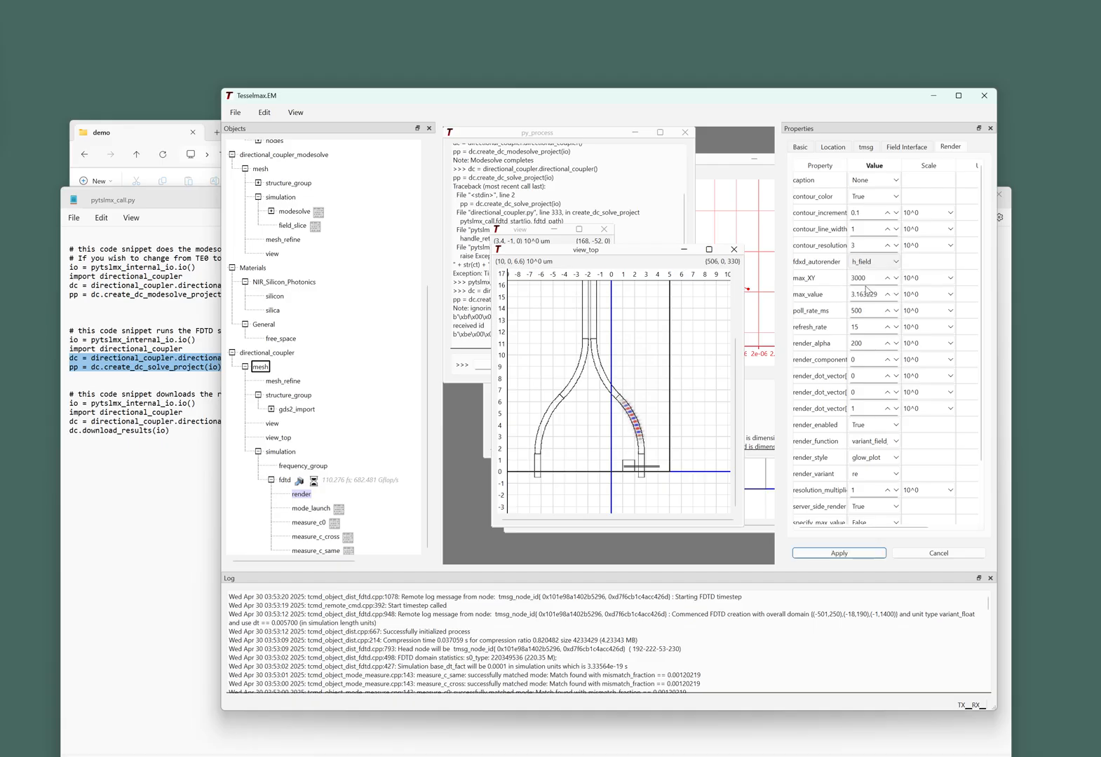
pyautogui.click(887, 360)
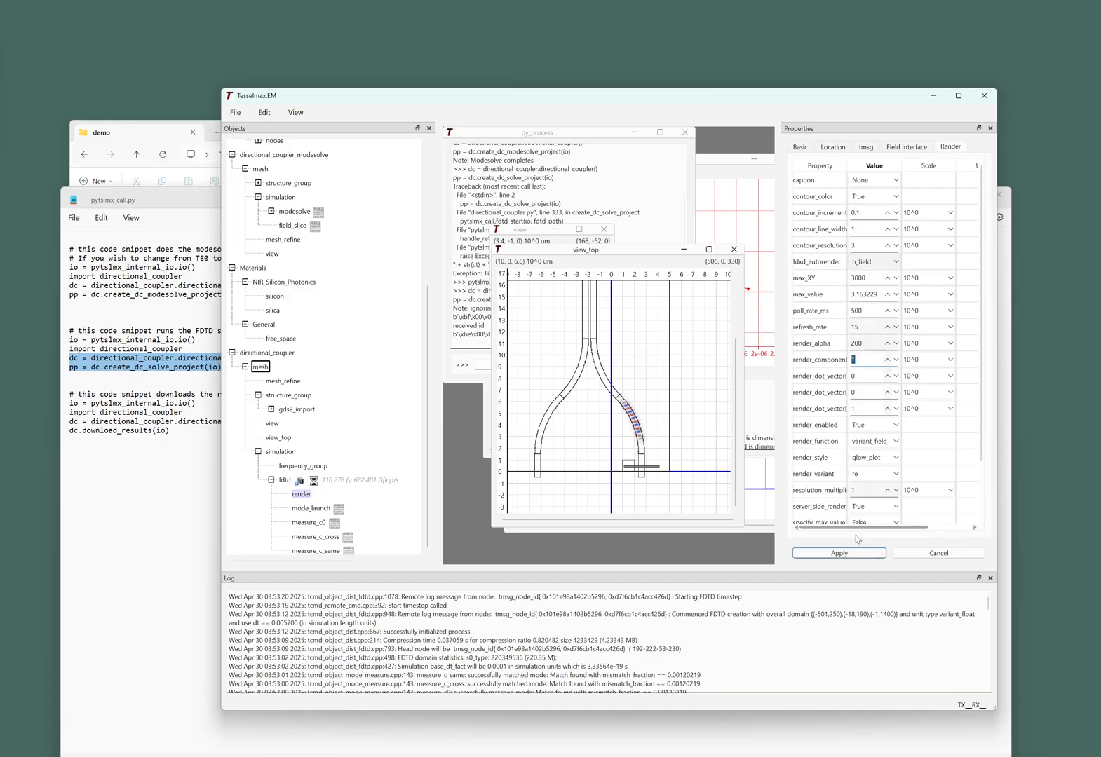
pyautogui.click(839, 553)
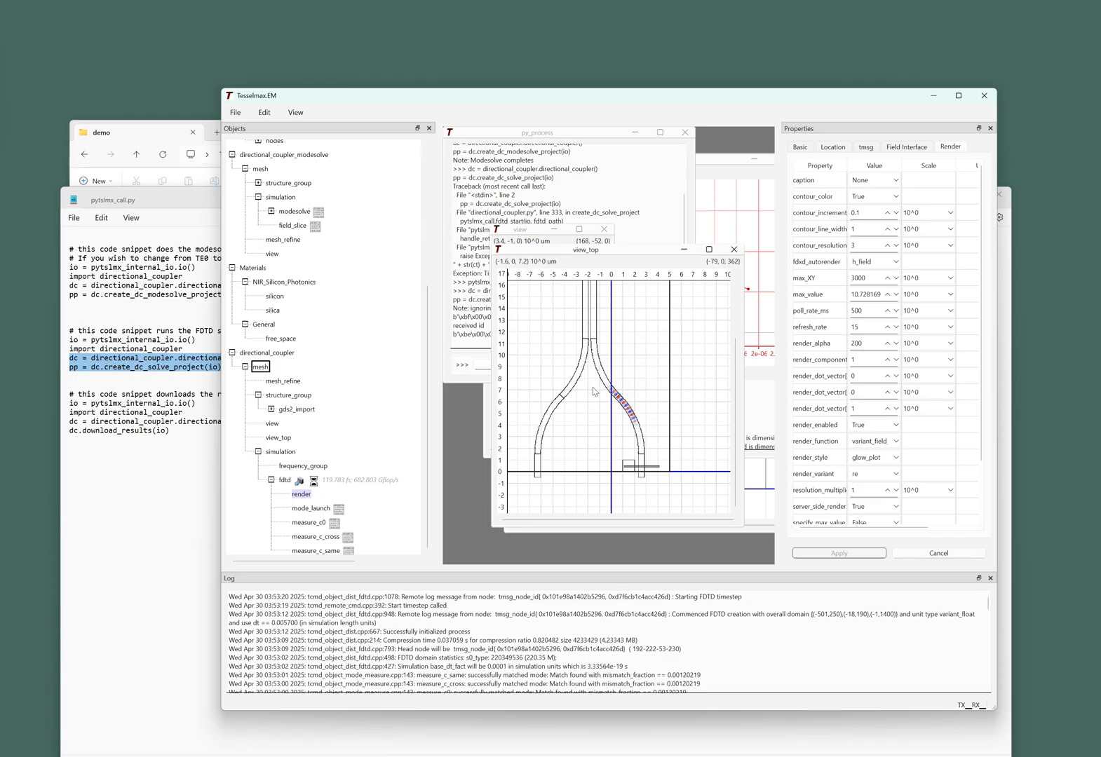
pyautogui.scroll(3, 594, 387)
pyautogui.scroll(-3, 594, 383)
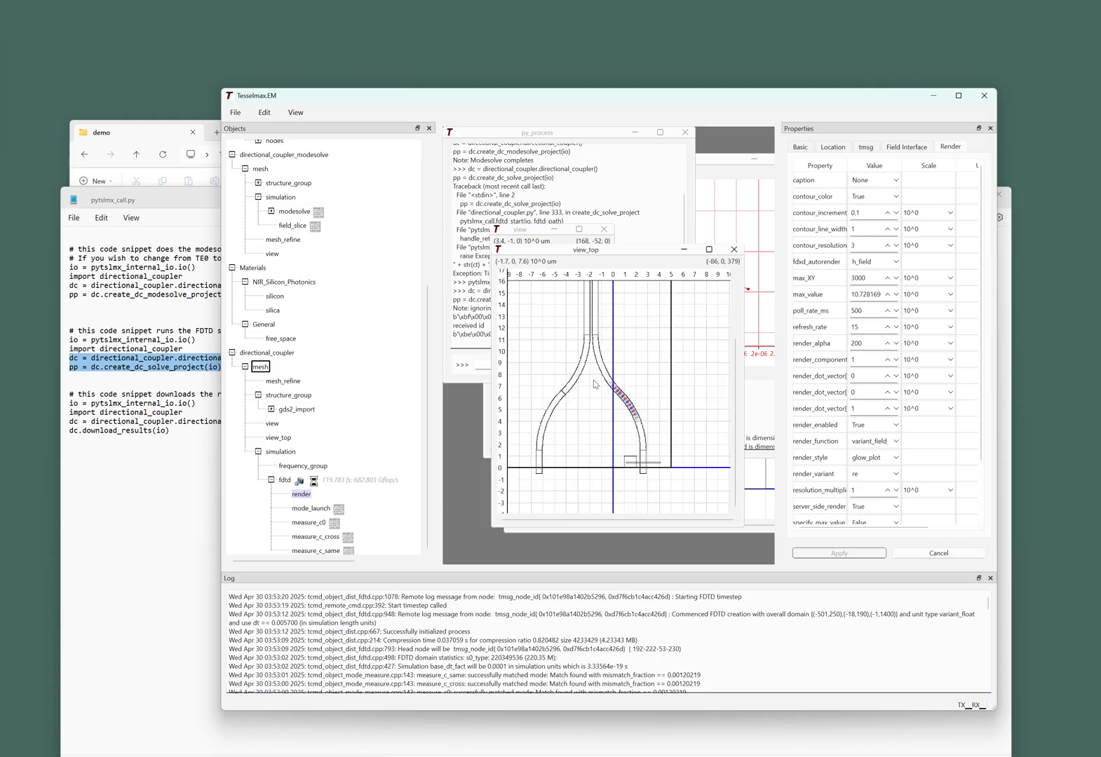
# Step: Apply the SI caption to the field render and restore the caption to None
pyautogui.click(874, 180)
pyautogui.click(864, 193)
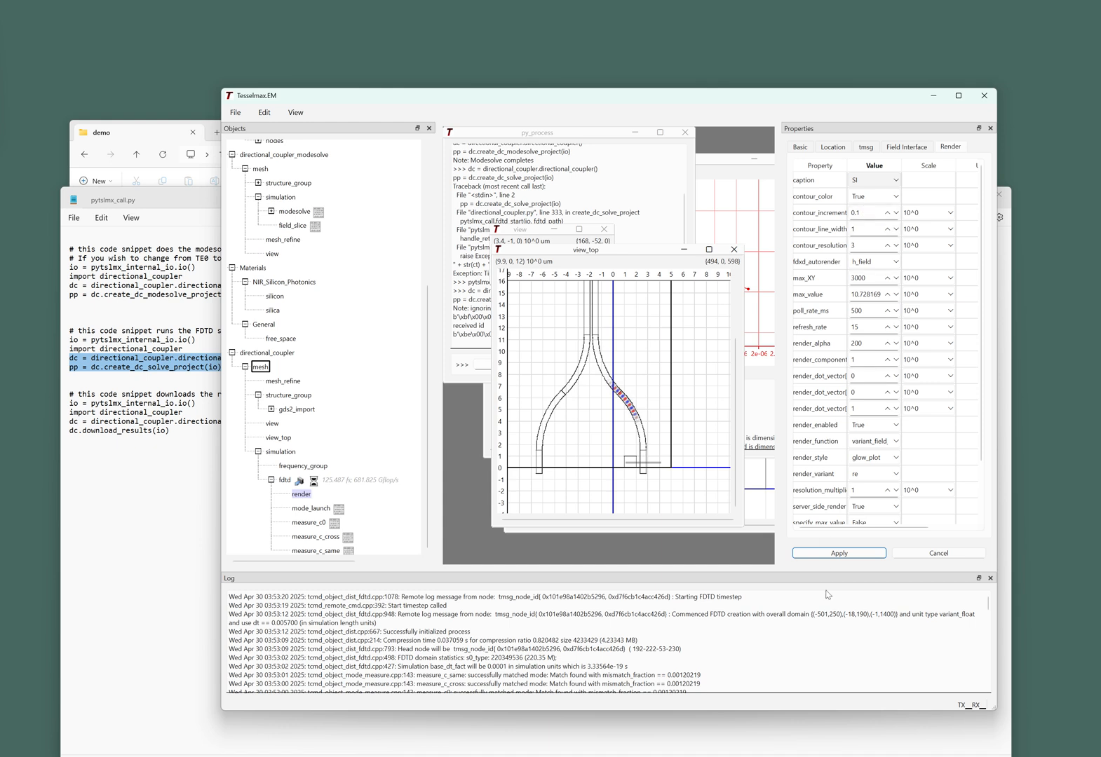
pyautogui.click(830, 554)
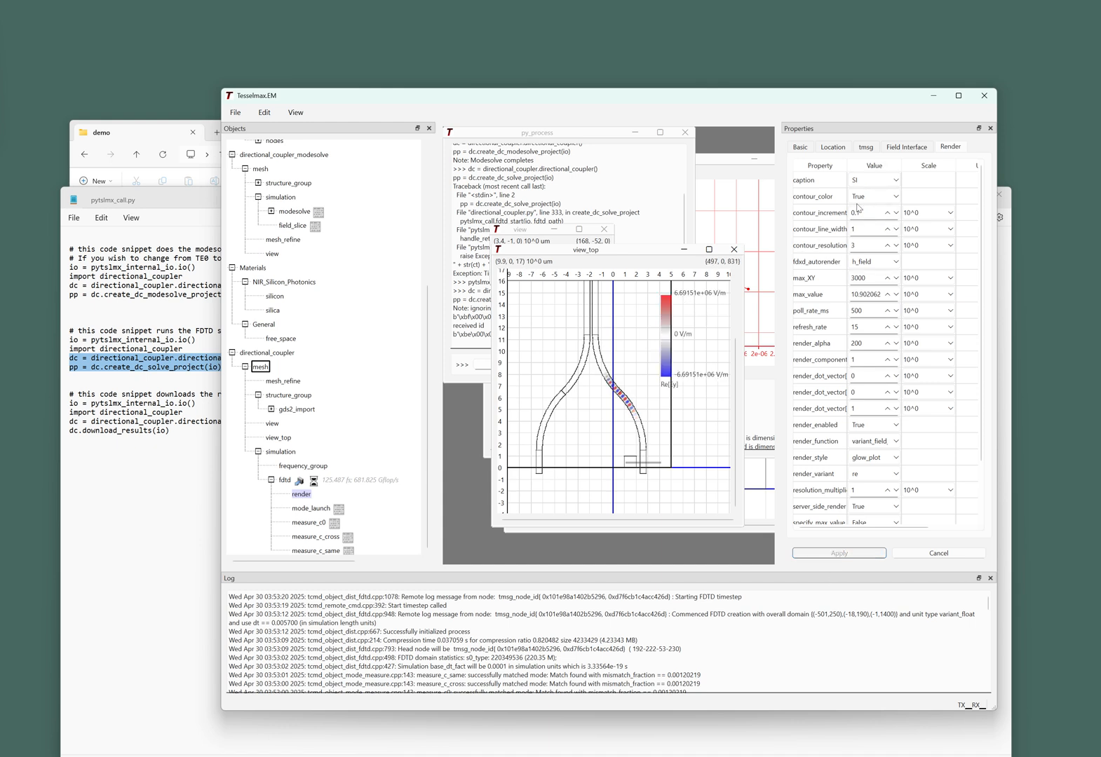
pyautogui.click(874, 181)
pyautogui.click(863, 193)
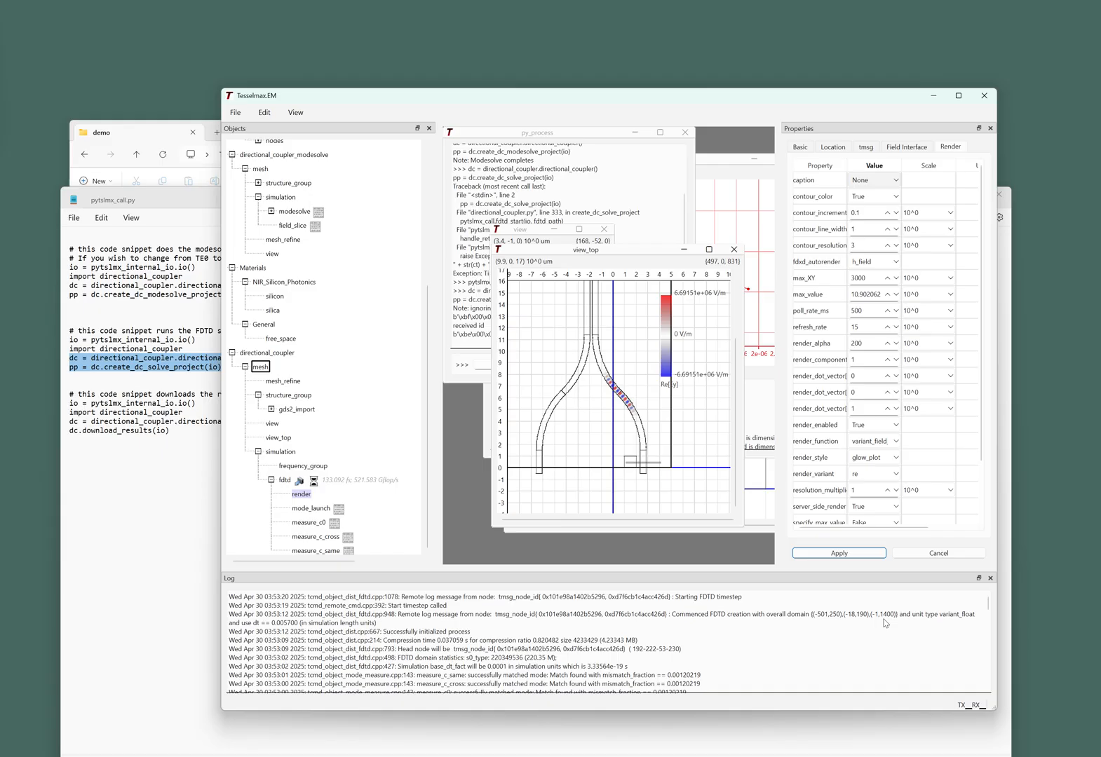
pyautogui.click(854, 553)
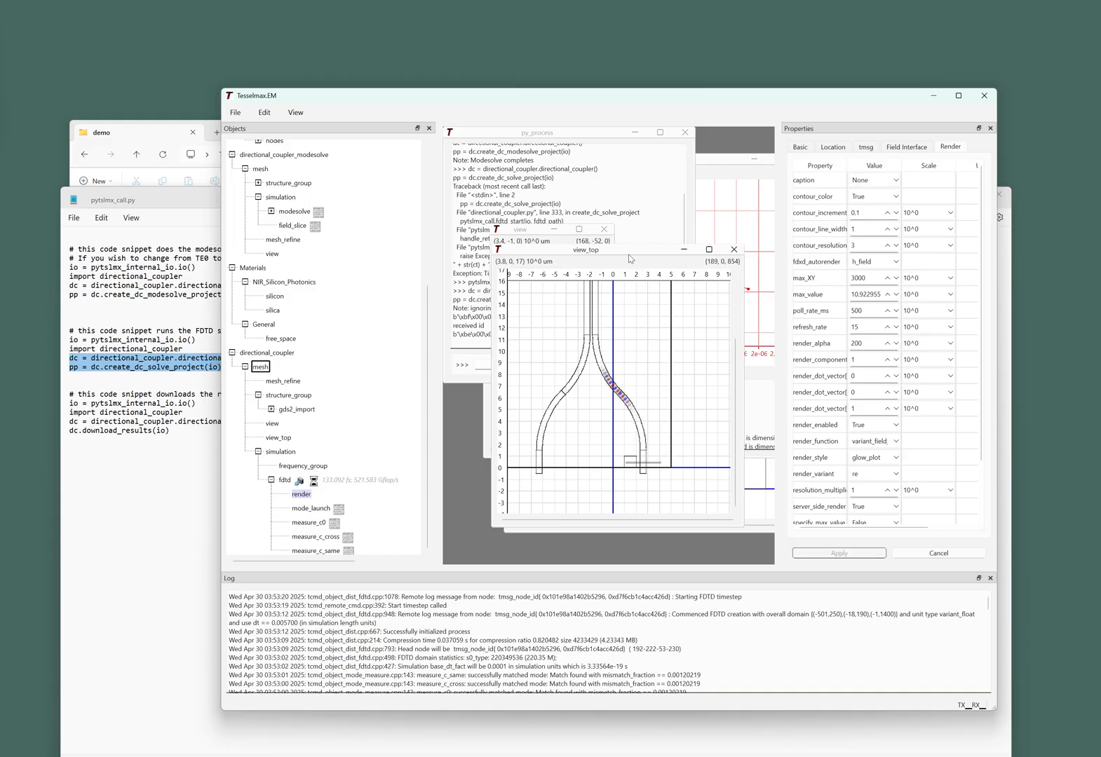
# Step: Reposition view_top and examine the pulse closely as it travels along the input bend toward the coupling section
pyautogui.moveTo(622, 251); pyautogui.dragTo(594, 231)
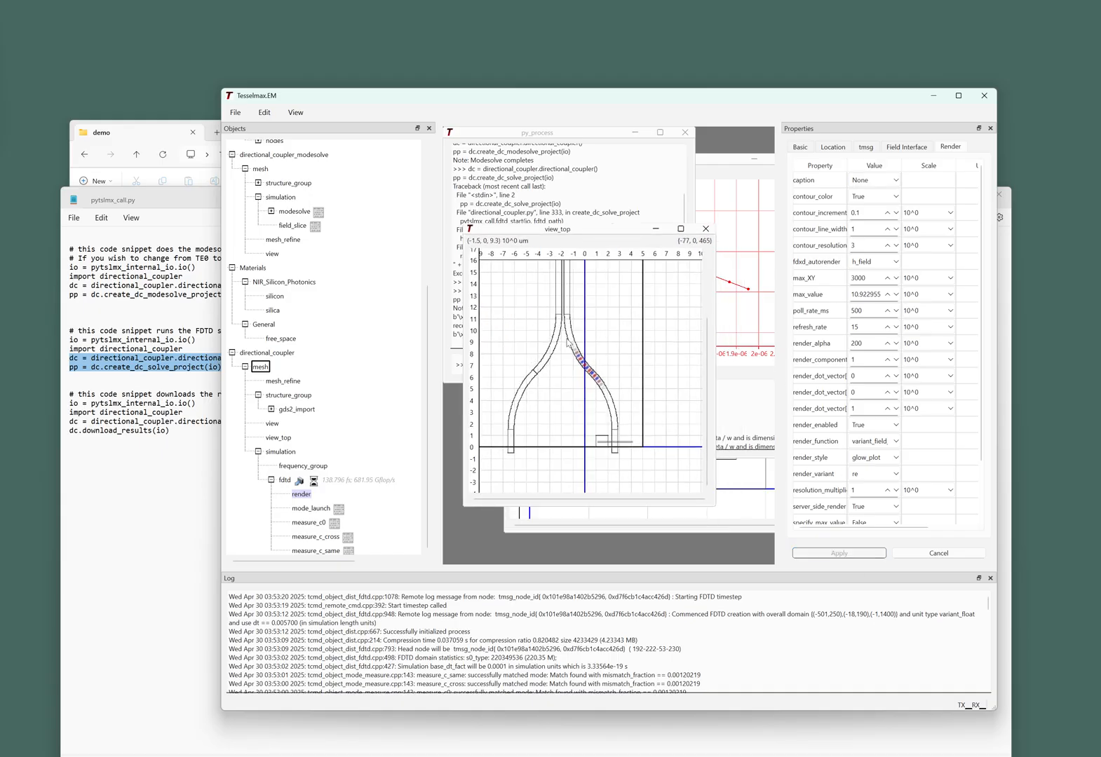
pyautogui.scroll(3, 566, 339)
pyautogui.moveTo(606, 364); pyautogui.dragTo(636, 389)
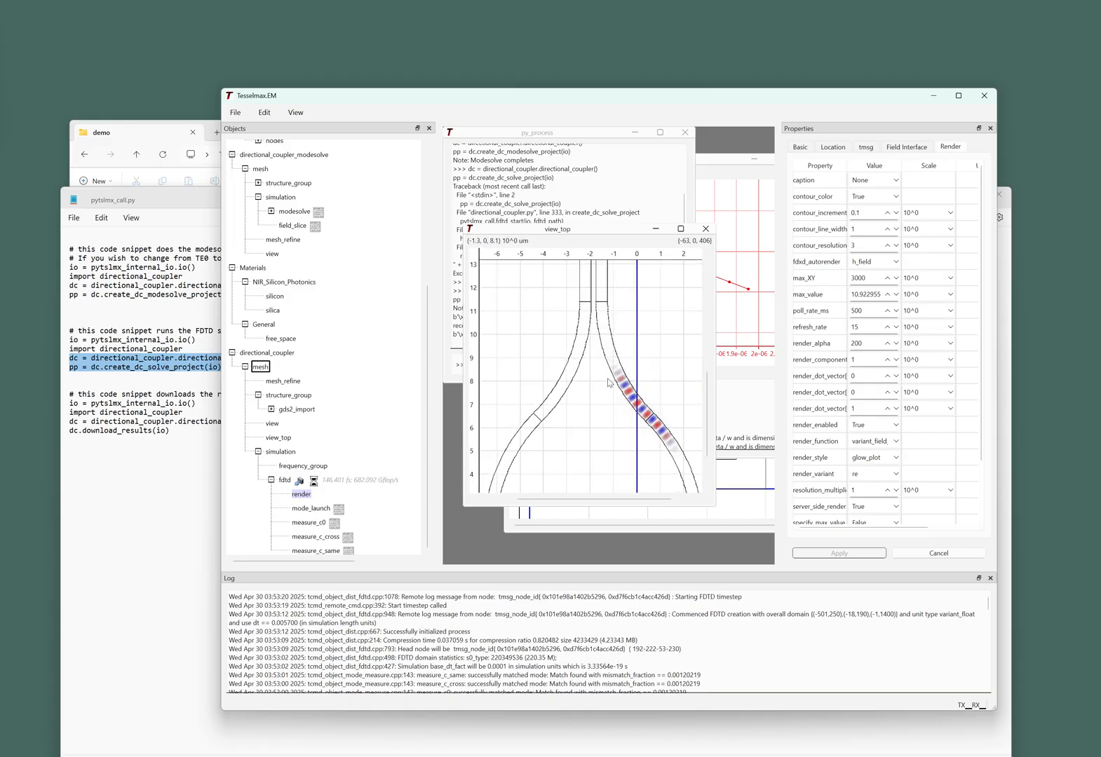
pyautogui.scroll(-2, 608, 382)
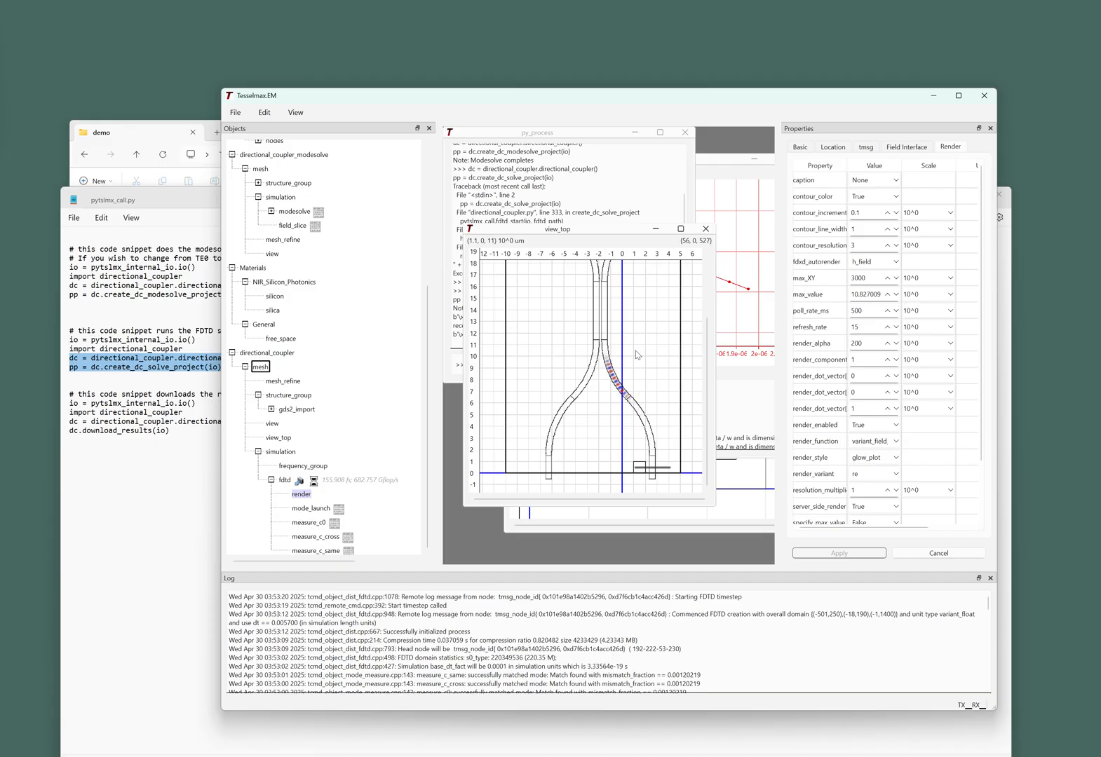
pyautogui.moveTo(637, 351); pyautogui.dragTo(632, 382)
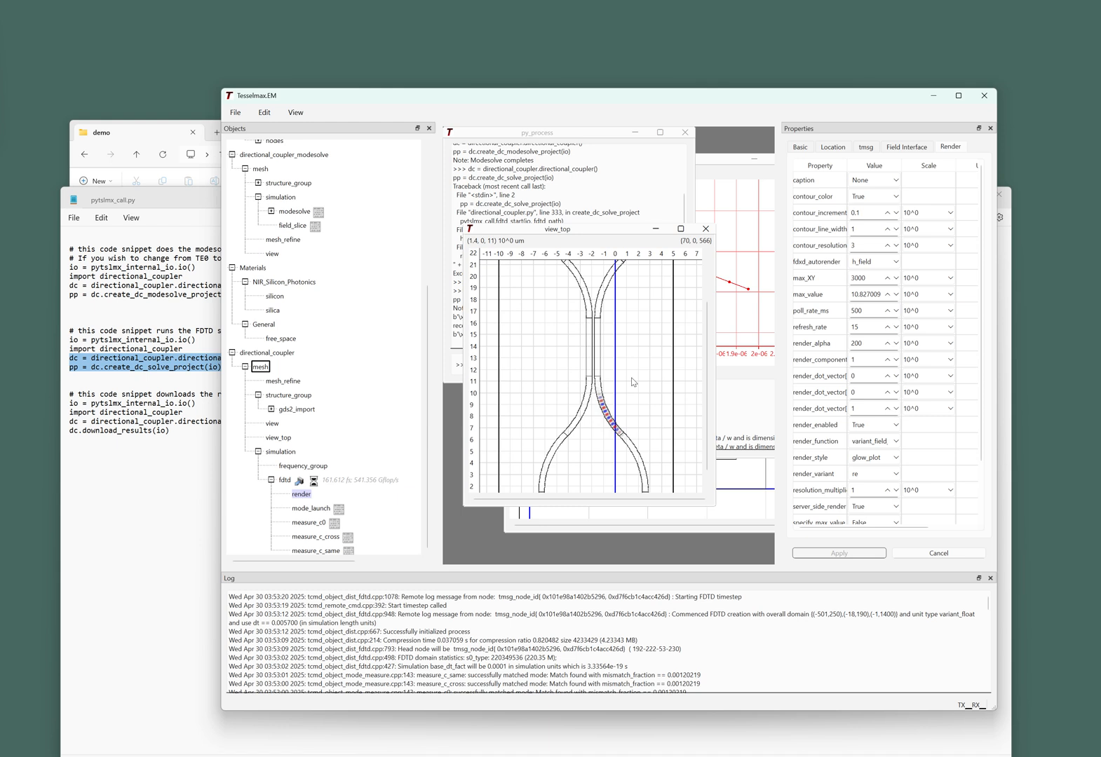
# Step: Move view_top up over py_process and enlarge it, keeping the coupling section and output arms in view
pyautogui.moveTo(586, 236); pyautogui.dragTo(568, 184)
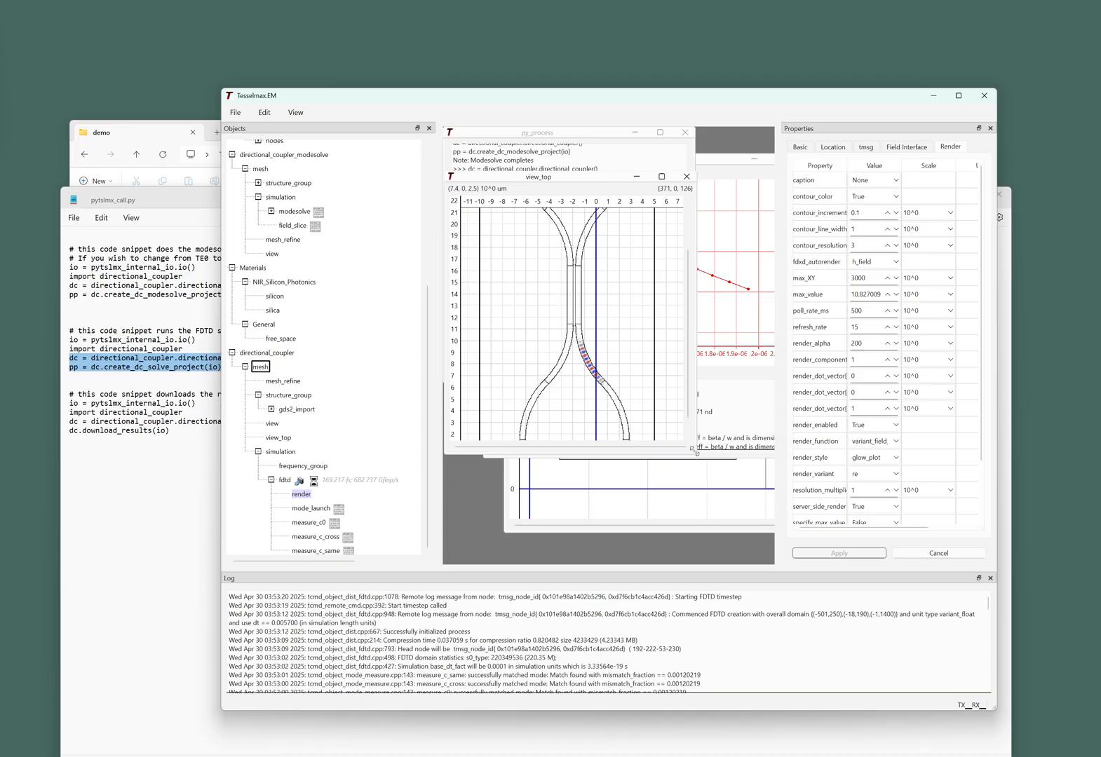
pyautogui.moveTo(695, 452); pyautogui.dragTo(749, 533)
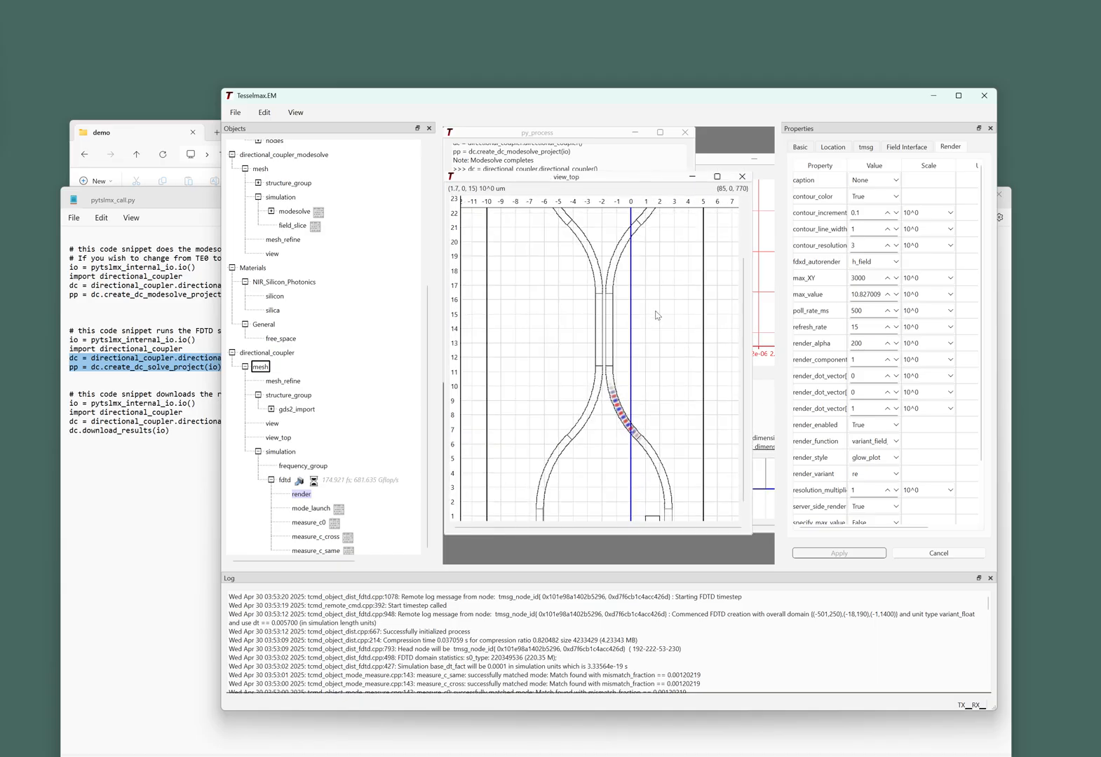
pyautogui.moveTo(656, 316); pyautogui.dragTo(651, 399)
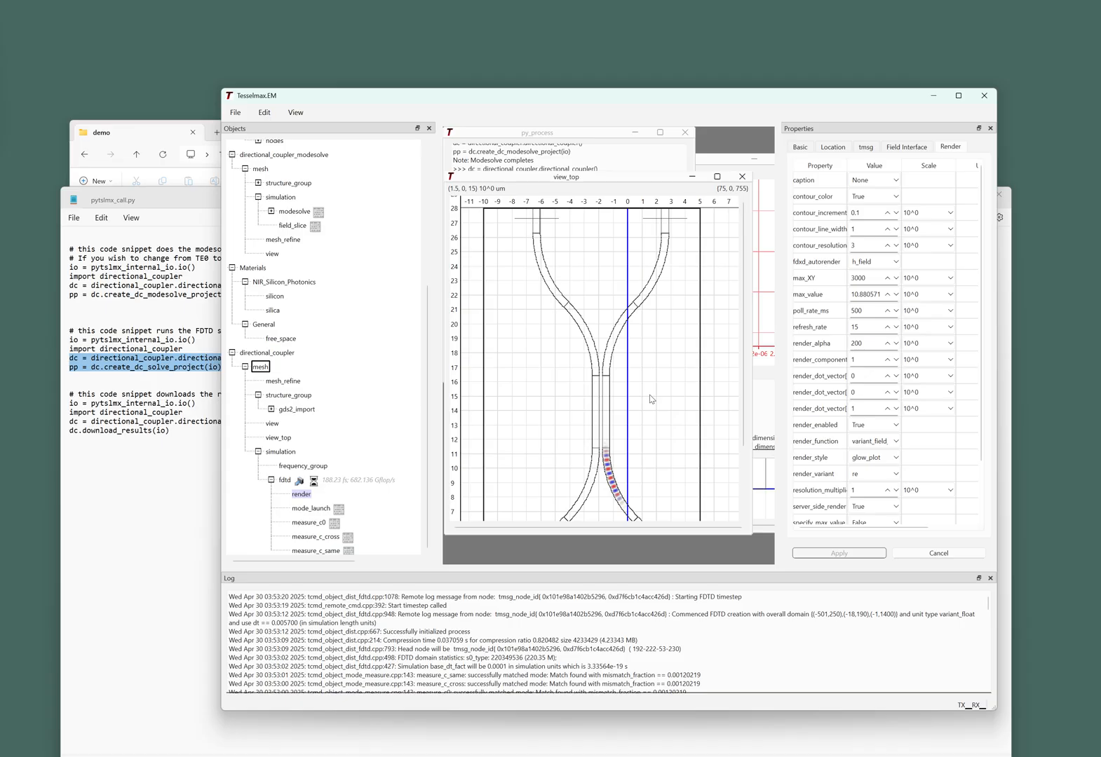
pyautogui.moveTo(637, 375); pyautogui.dragTo(629, 340)
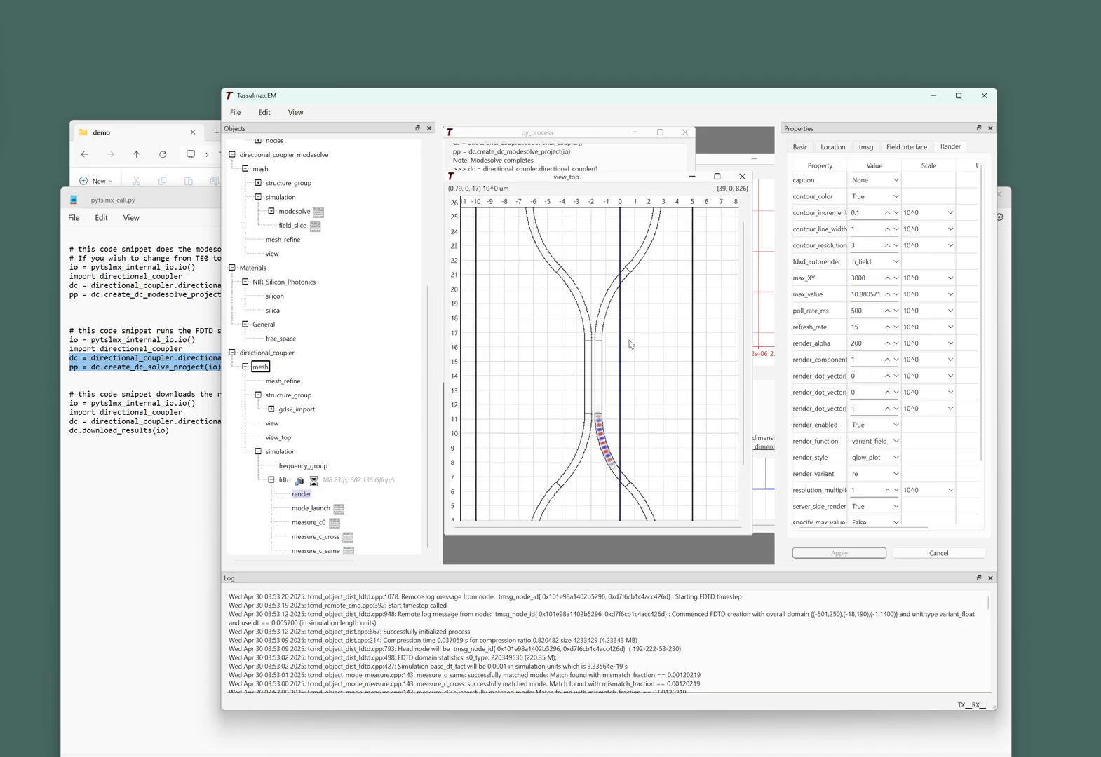
# Step: Run Scan Domain on the directional_coupler's fdtd object
pyautogui.rightClick(284, 481)
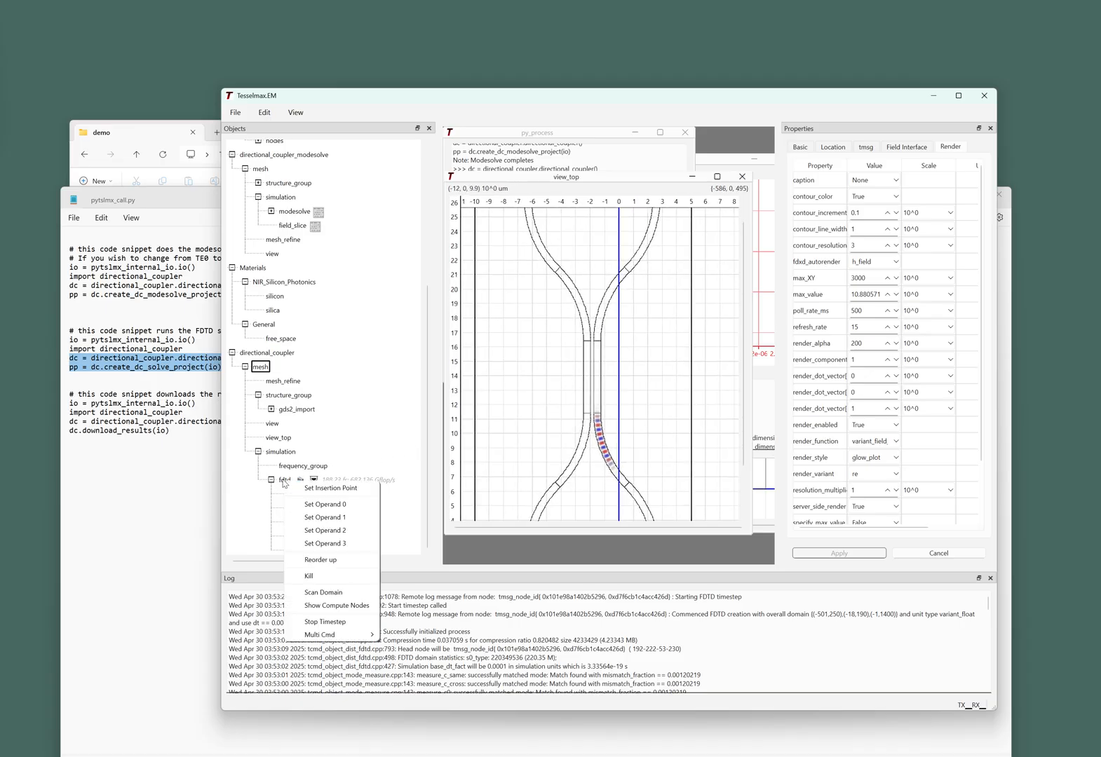
pyautogui.click(337, 593)
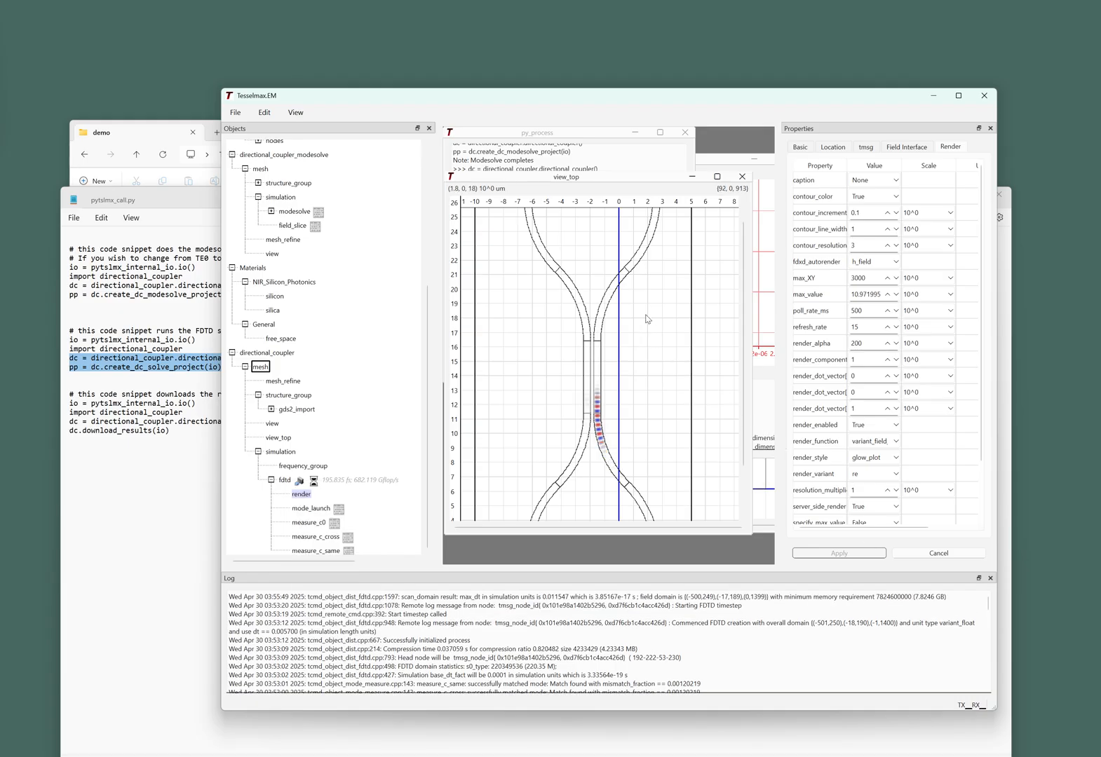
# Step: Follow the pulse through the parallel coupling section in view_top and examine the field in both waveguides
pyautogui.scroll(-3, 647, 317)
pyautogui.scroll(3, 656, 300)
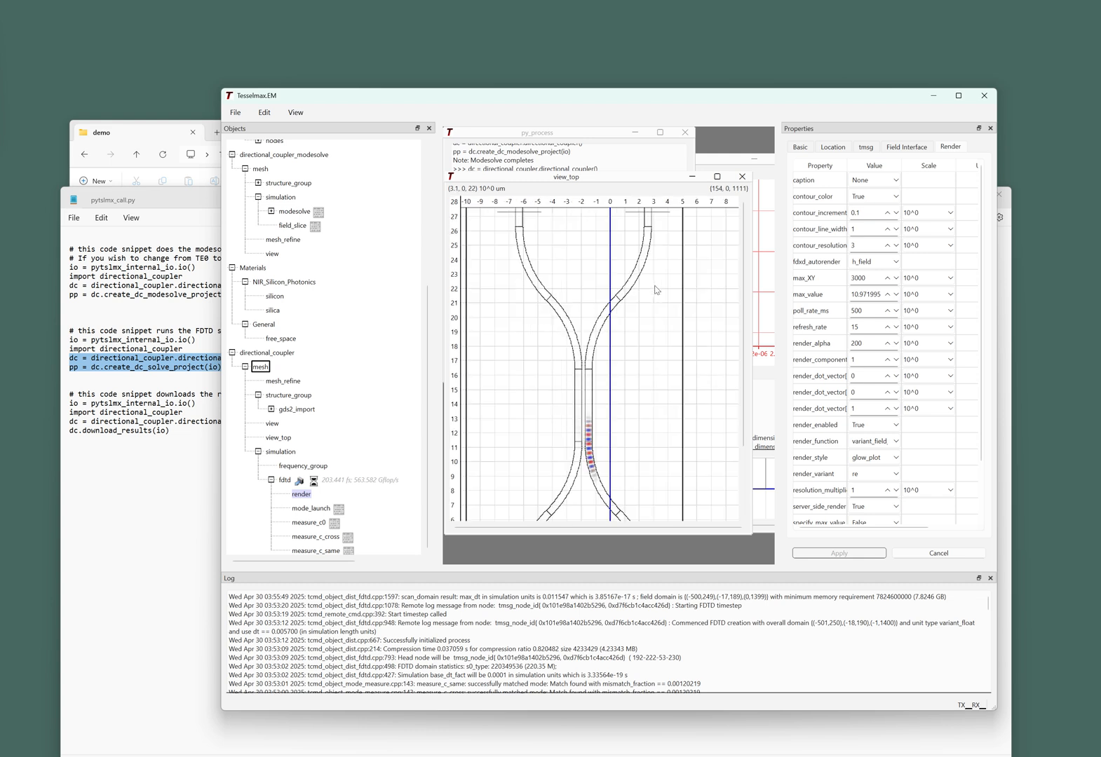
pyautogui.moveTo(657, 289); pyautogui.dragTo(675, 294)
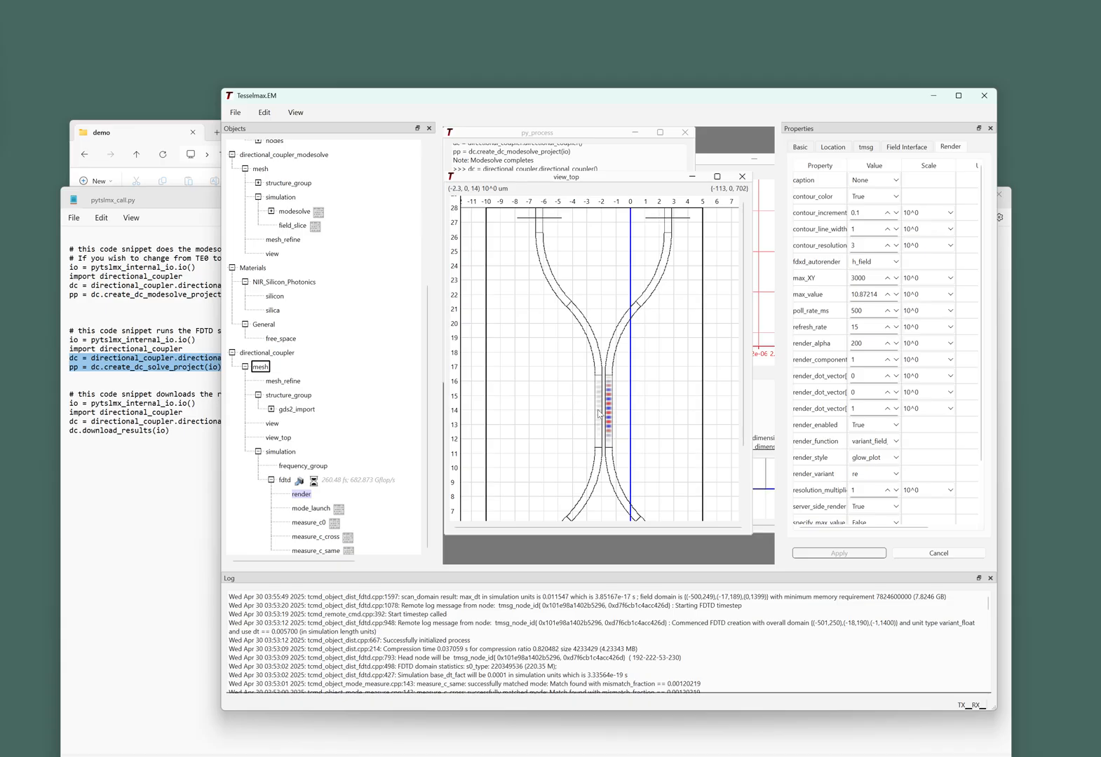
pyautogui.scroll(3, 600, 396)
pyautogui.scroll(3, 601, 394)
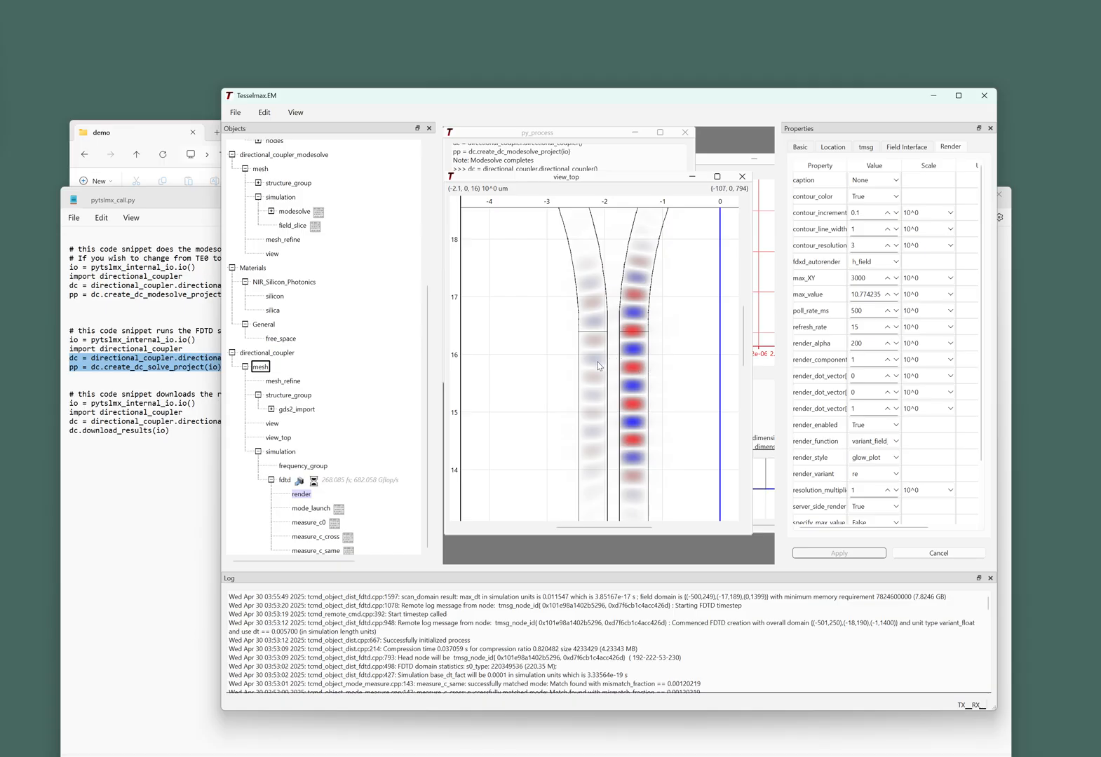
pyautogui.scroll(-5, 598, 366)
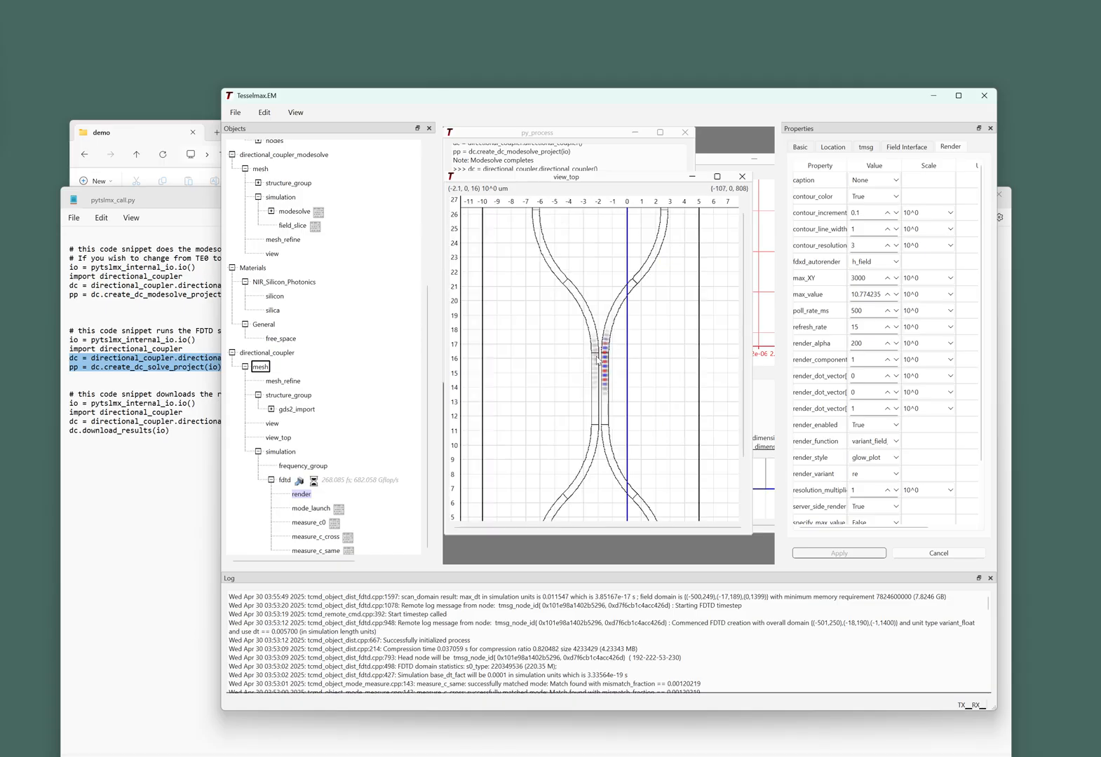
# Step: Display the fdtd object's FDTD BC properties and follow the pulse in view_top as it leaves the coupling section into the output bends
pyautogui.moveTo(603, 337); pyautogui.dragTo(597, 365)
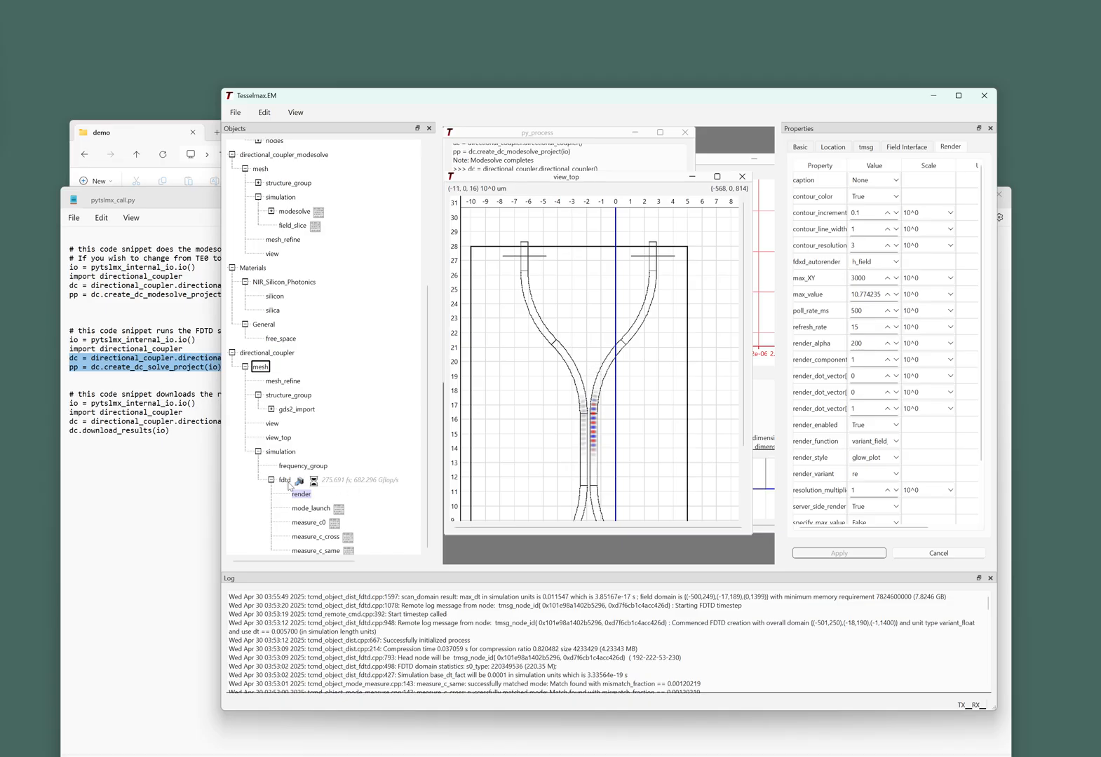
pyautogui.click(286, 482)
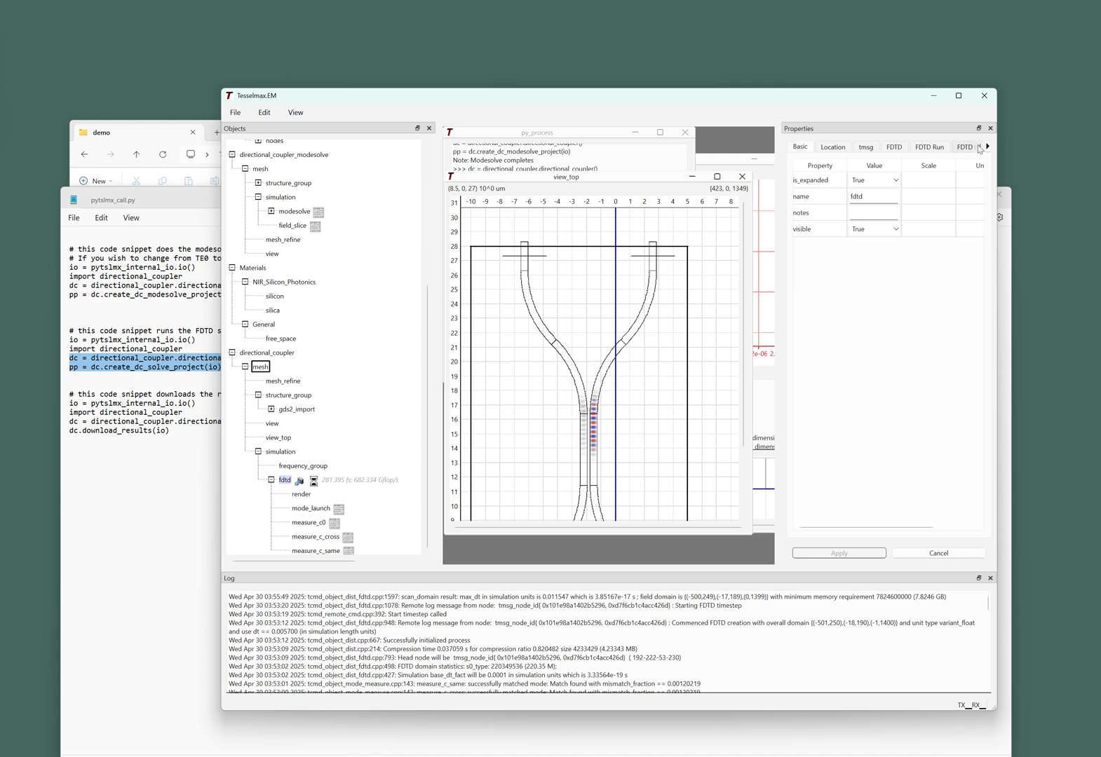
pyautogui.click(979, 148)
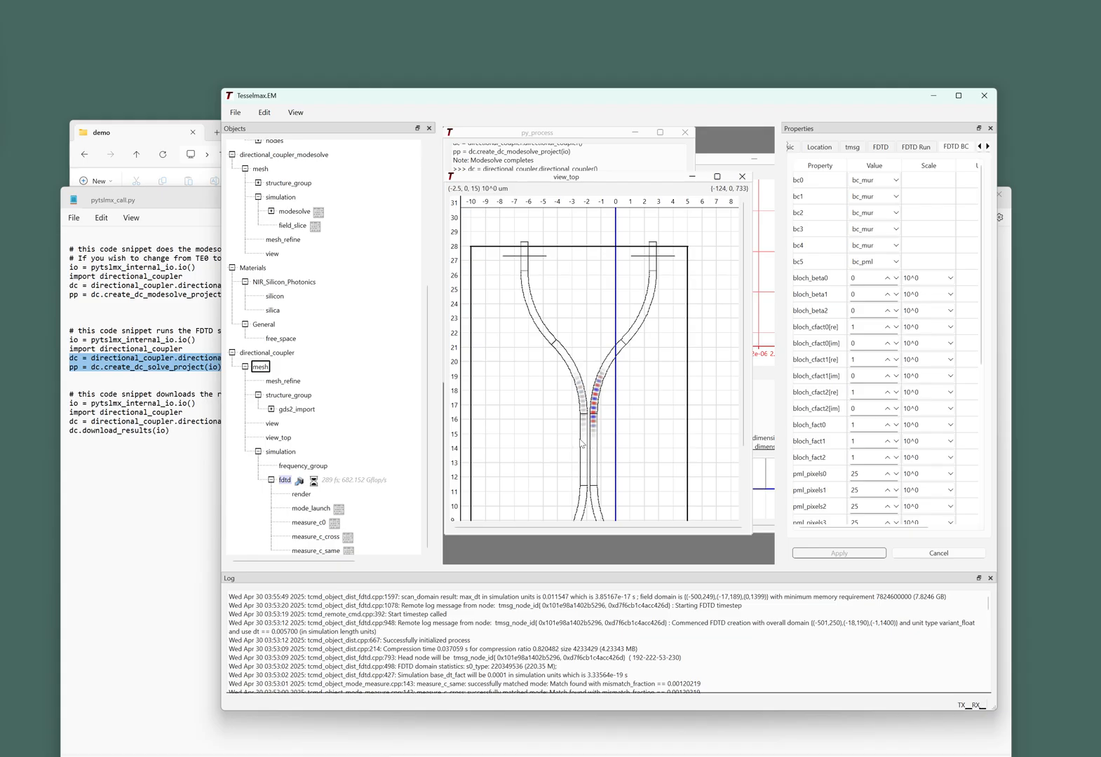
pyautogui.scroll(2, 589, 433)
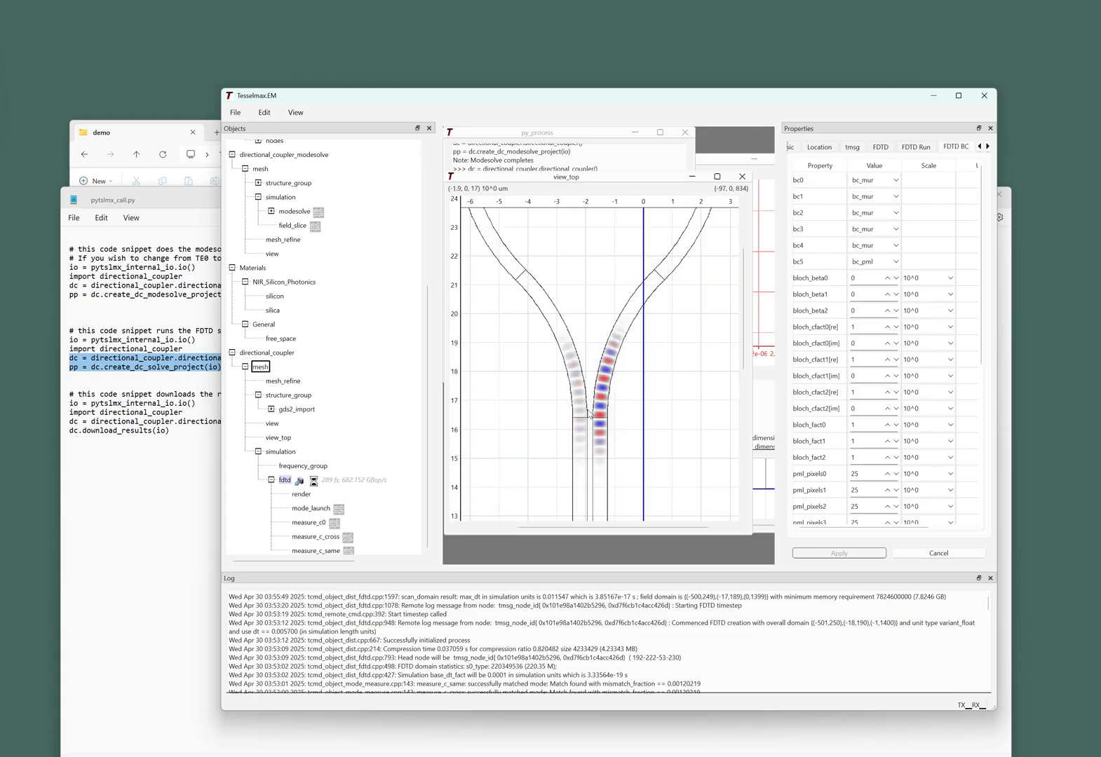
pyautogui.scroll(2, 589, 415)
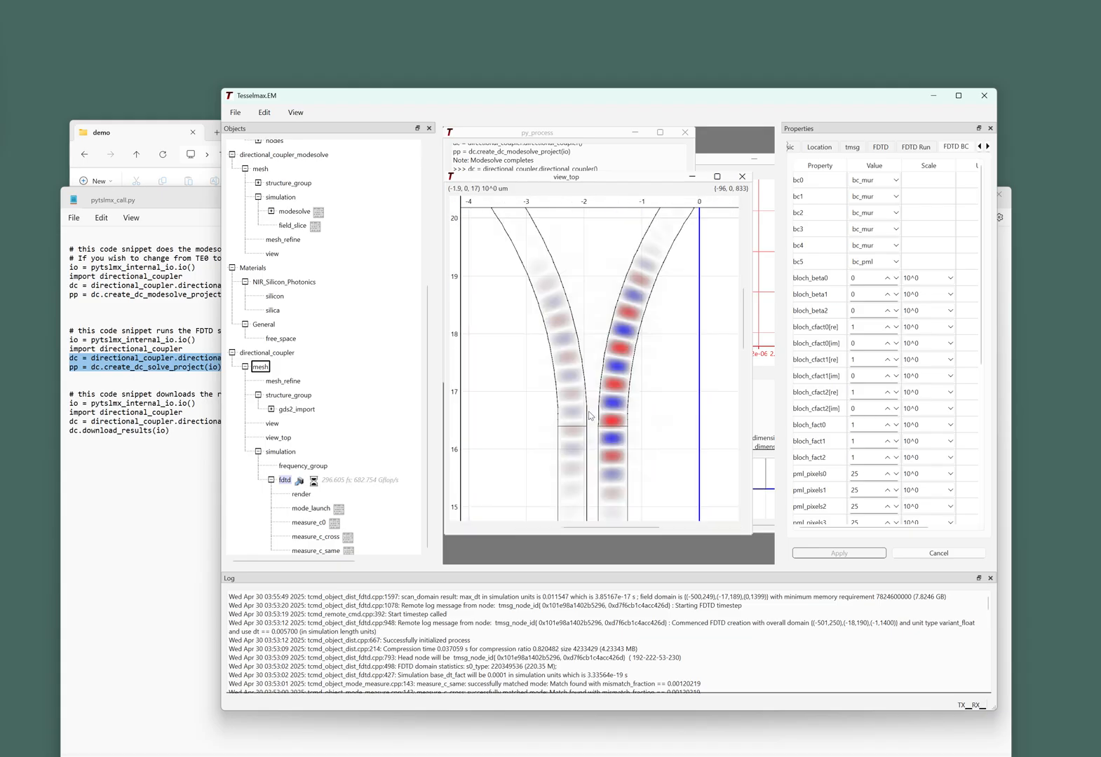
pyautogui.rightClick(287, 480)
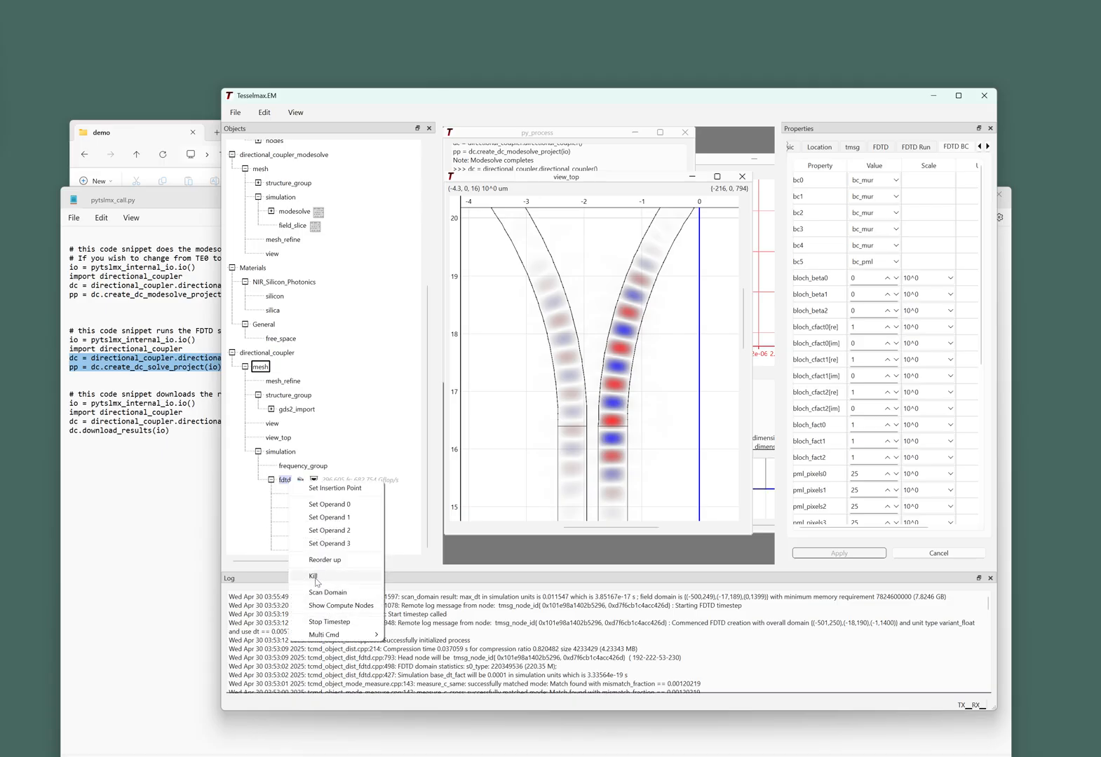
pyautogui.click(263, 524)
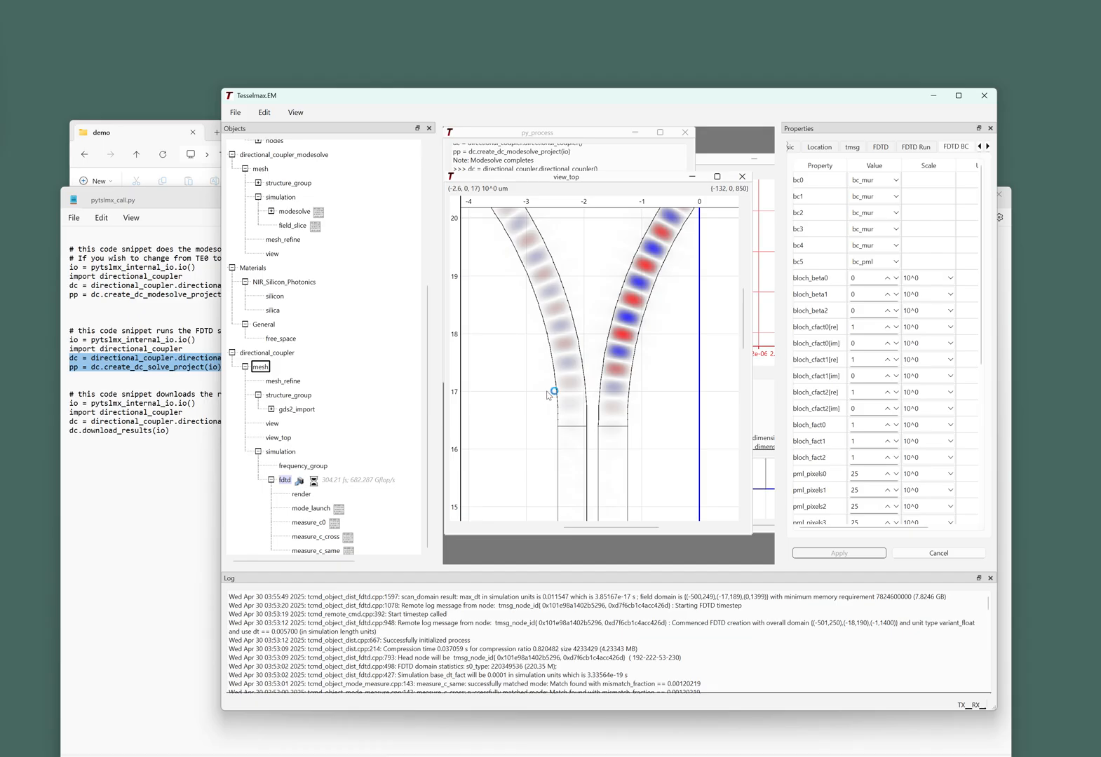
pyautogui.scroll(-3, 564, 393)
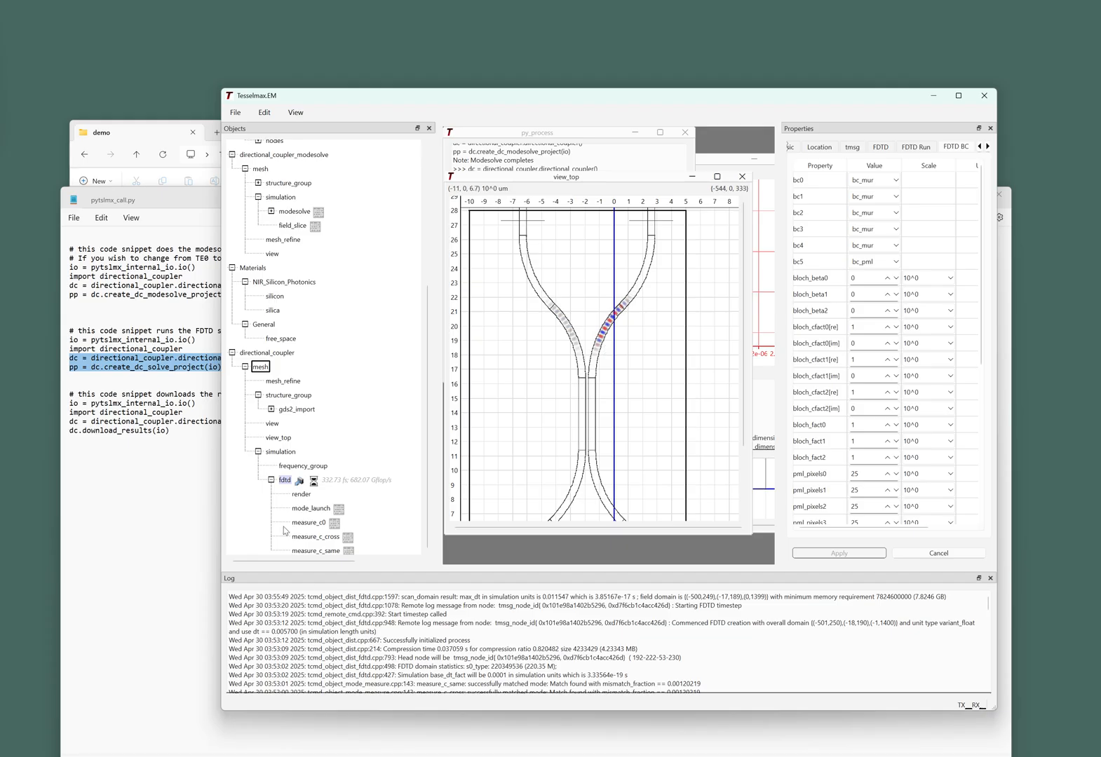
# Step: Set fdtd as Operand 0 and browse its fields in Field Edit/Operations, finishing back on view_top
pyautogui.rightClick(284, 479)
pyautogui.press('Escape')
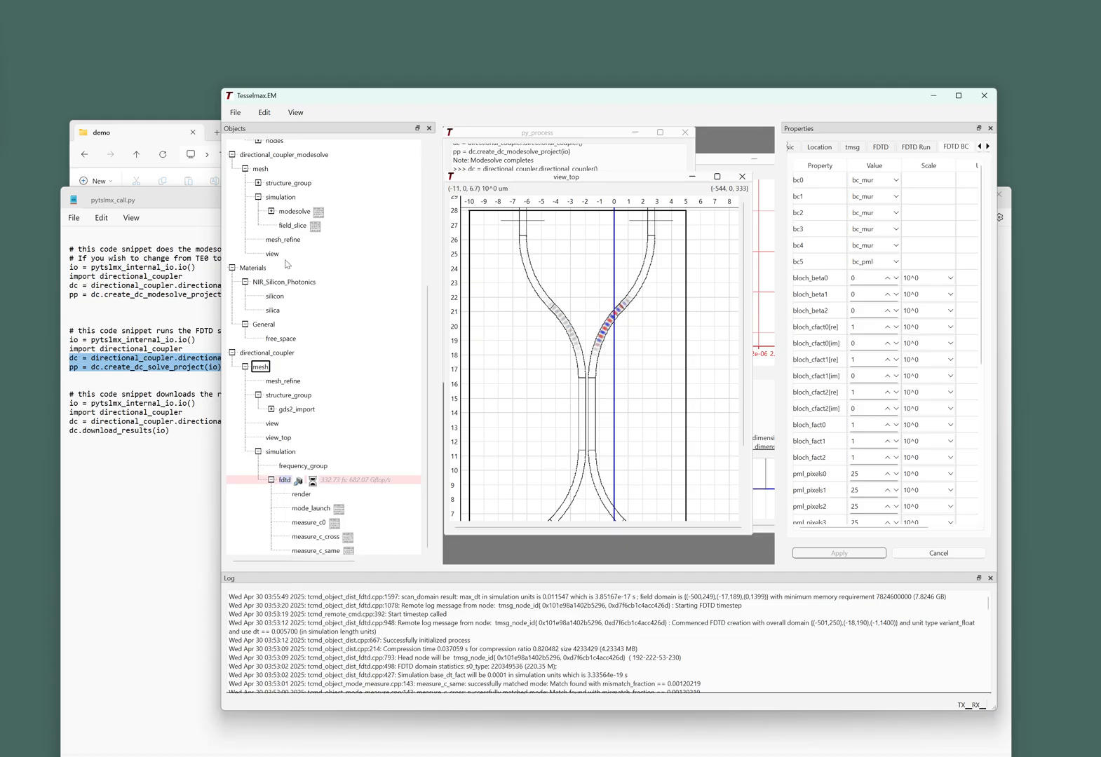
pyautogui.click(295, 112)
pyautogui.click(325, 196)
pyautogui.scroll(-1, 534, 275)
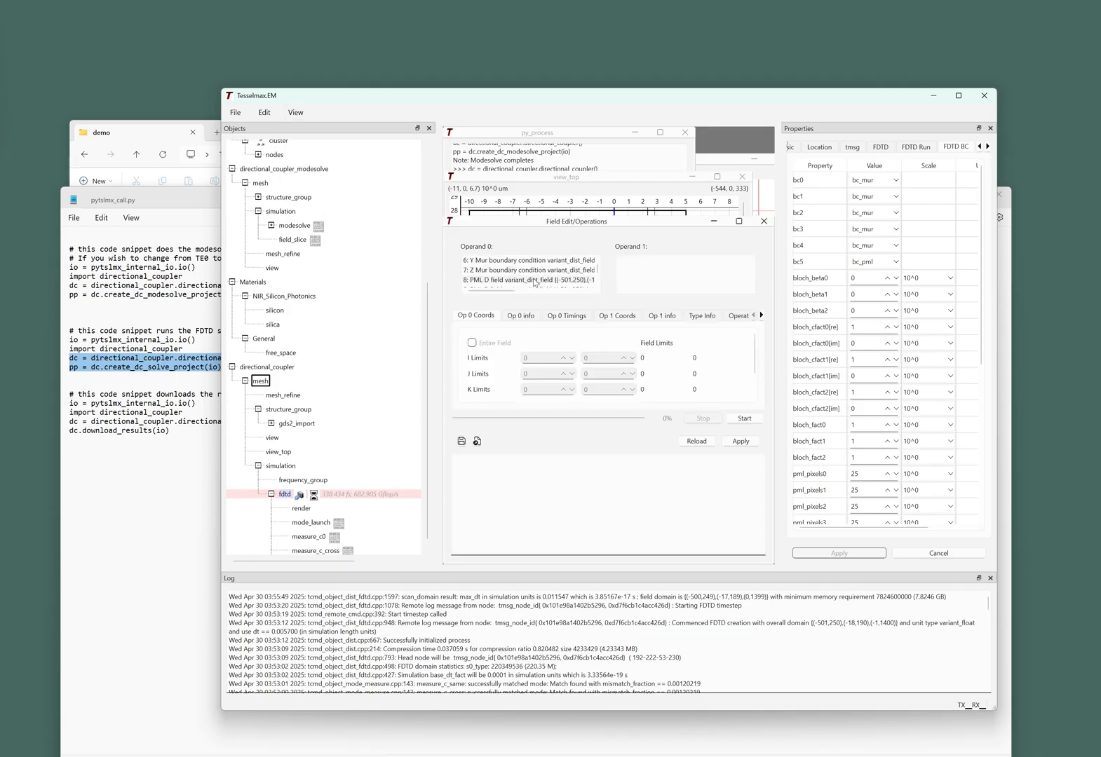
pyautogui.scroll(2, 535, 283)
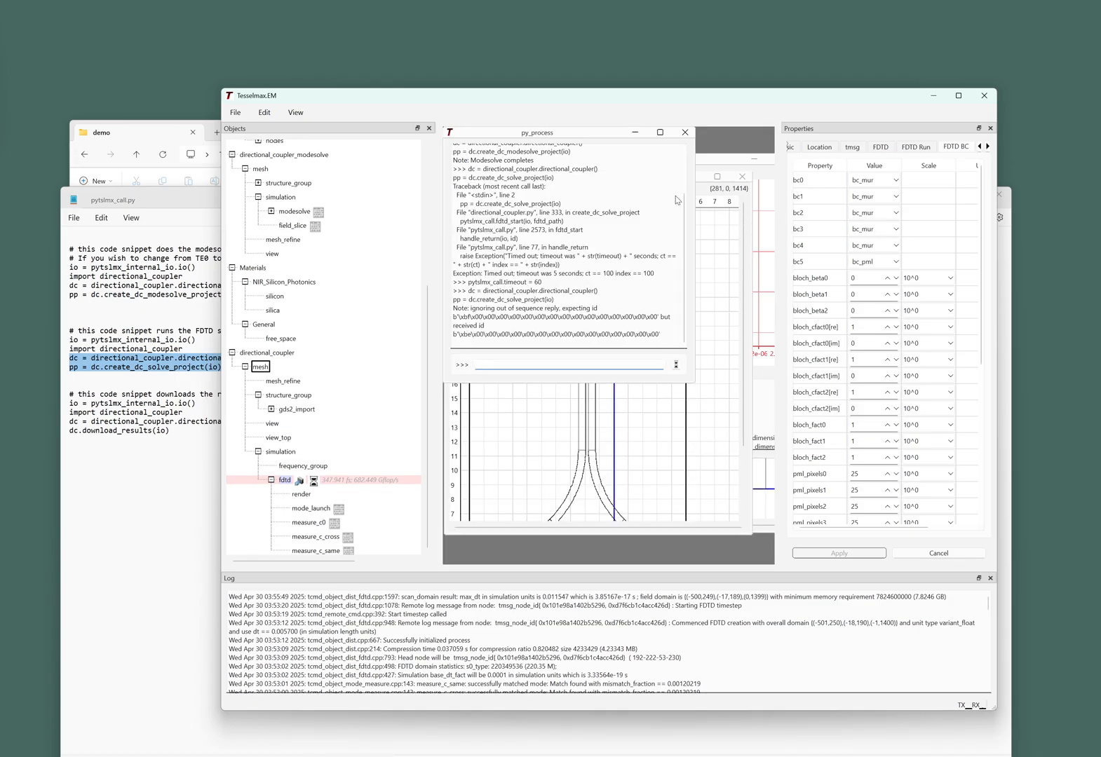
pyautogui.click(751, 285)
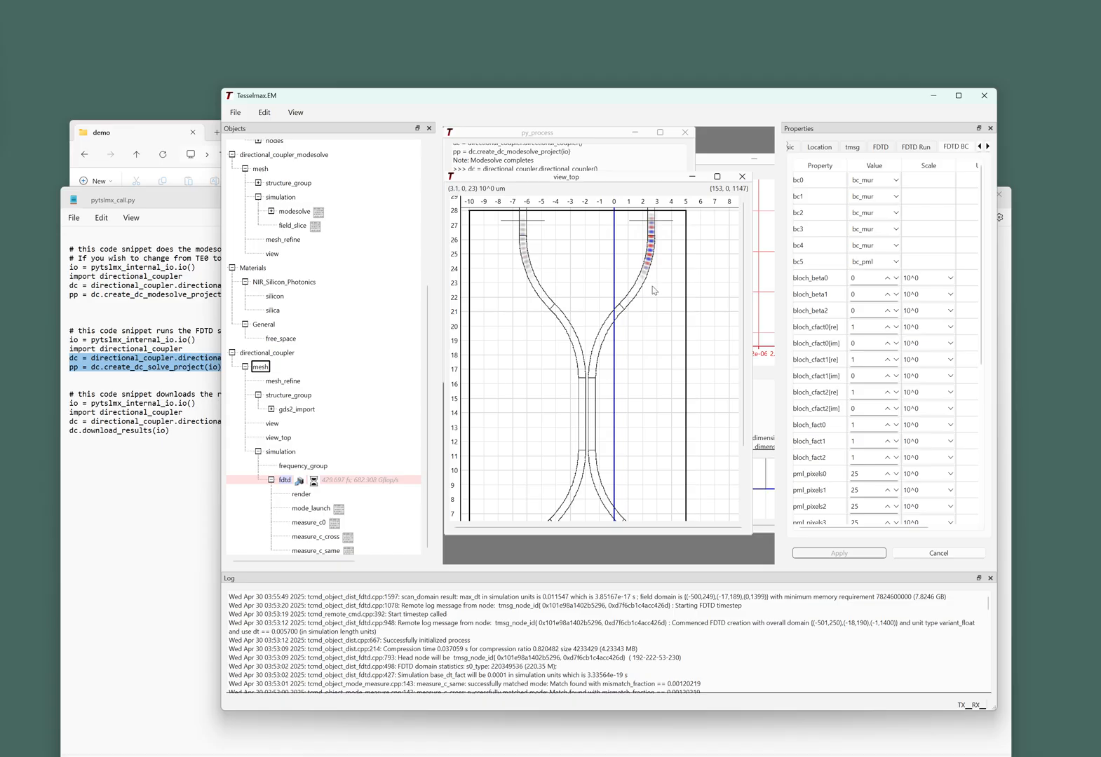
# Step: Switch to Notepad, review the parameters at the beginning of directional_coupler.py and bring up run.py
pyautogui.click(219, 374)
pyautogui.click(247, 198)
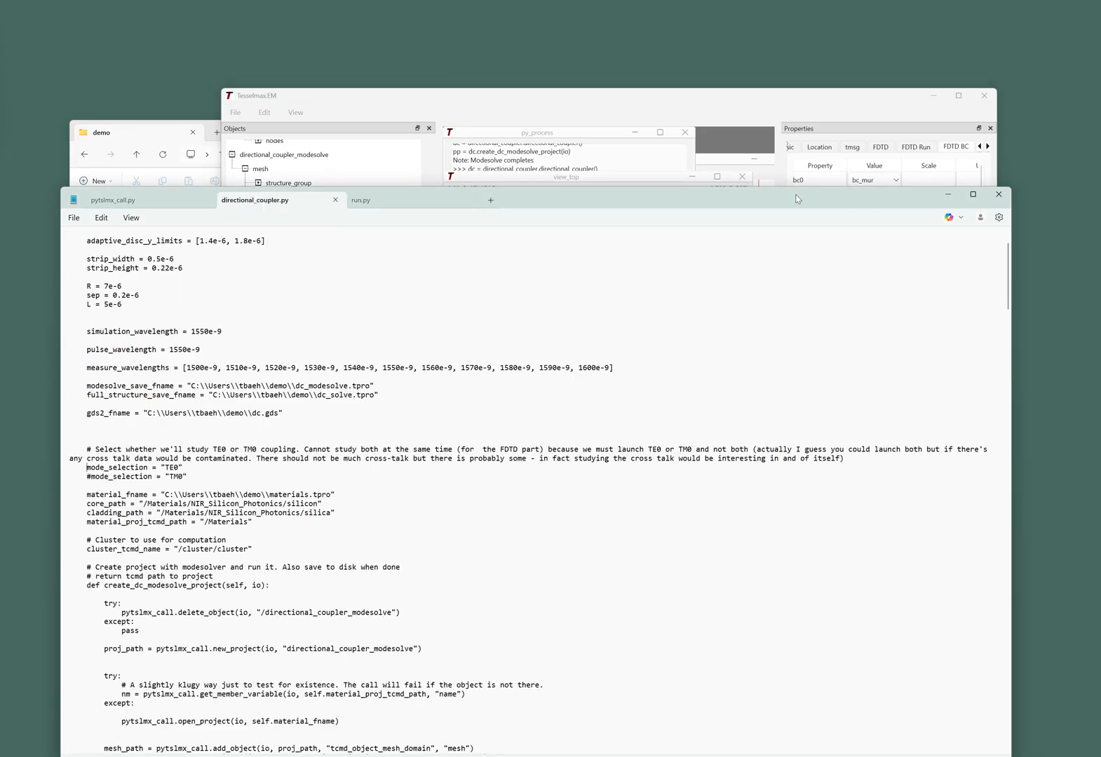
pyautogui.moveTo(1008, 275); pyautogui.dragTo(1003, 202)
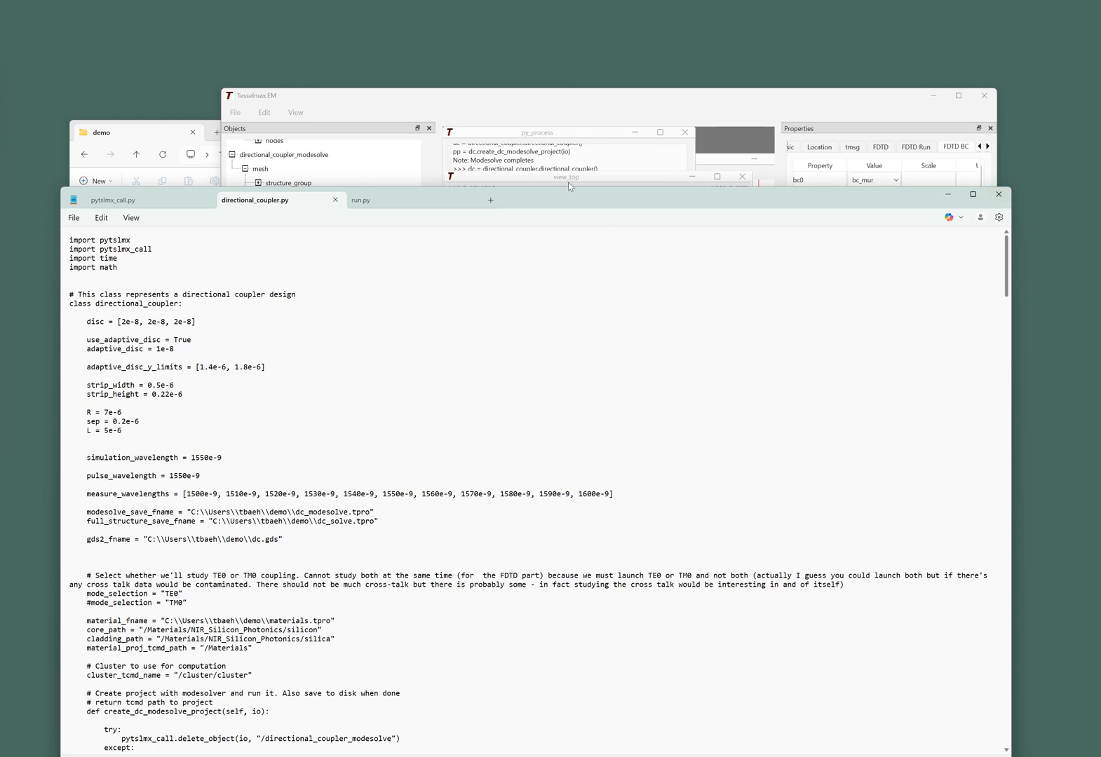
pyautogui.click(390, 207)
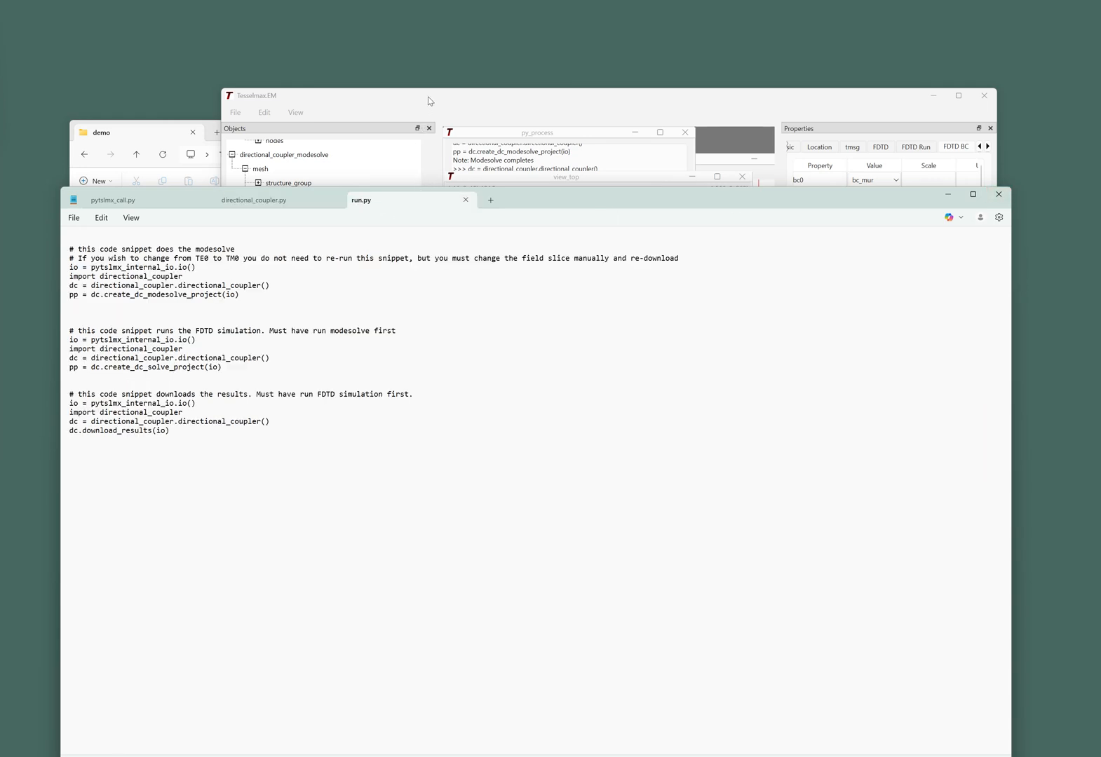
# Step: Return to Tesselmax.EM and examine the field in the output arms of view_top, up close and in overview
pyautogui.click(430, 100)
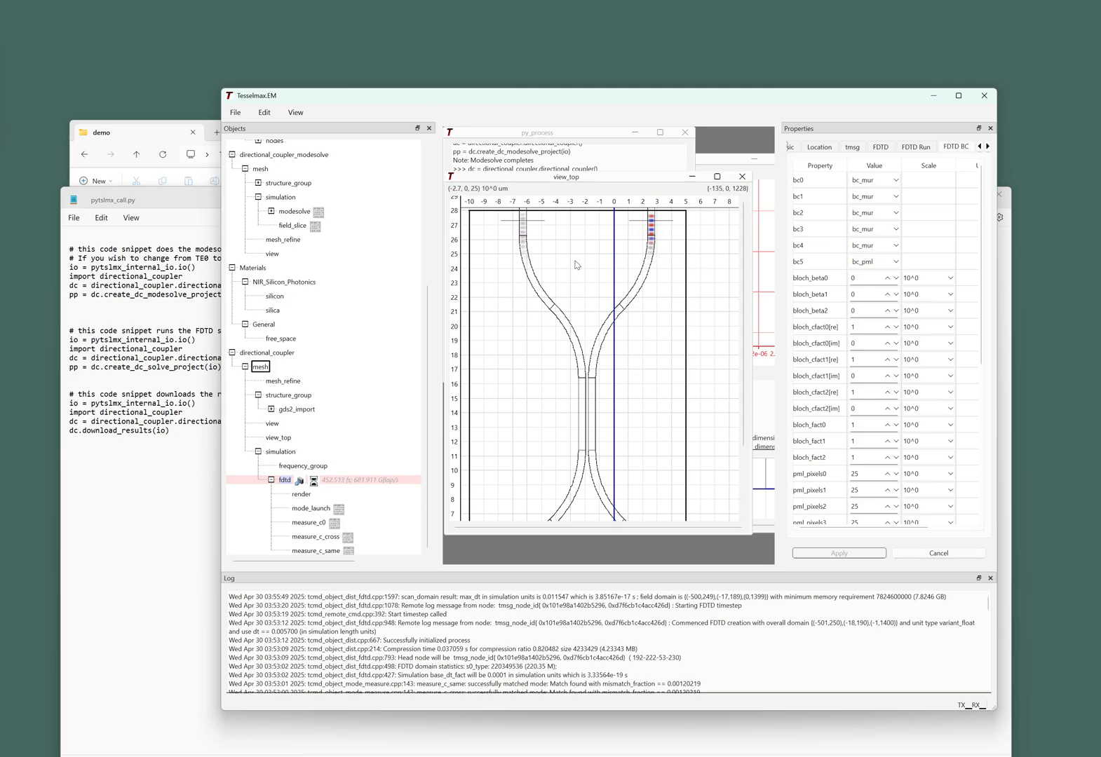
pyautogui.scroll(5, 576, 265)
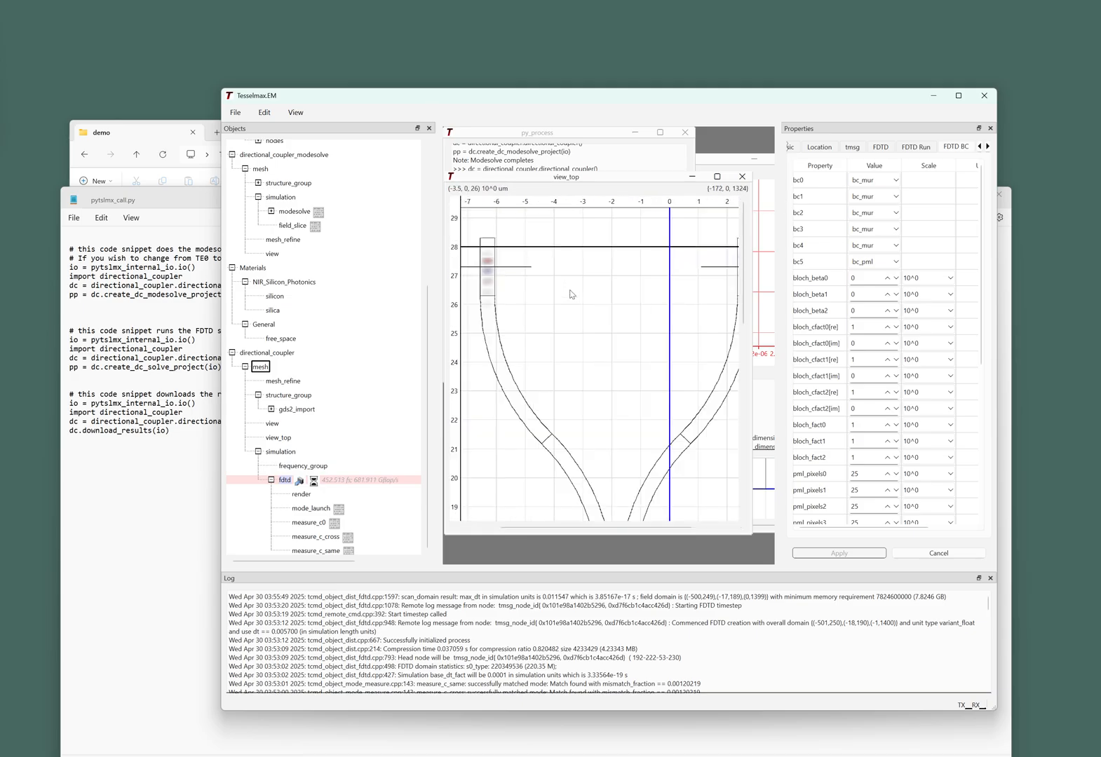
pyautogui.scroll(-3, 572, 295)
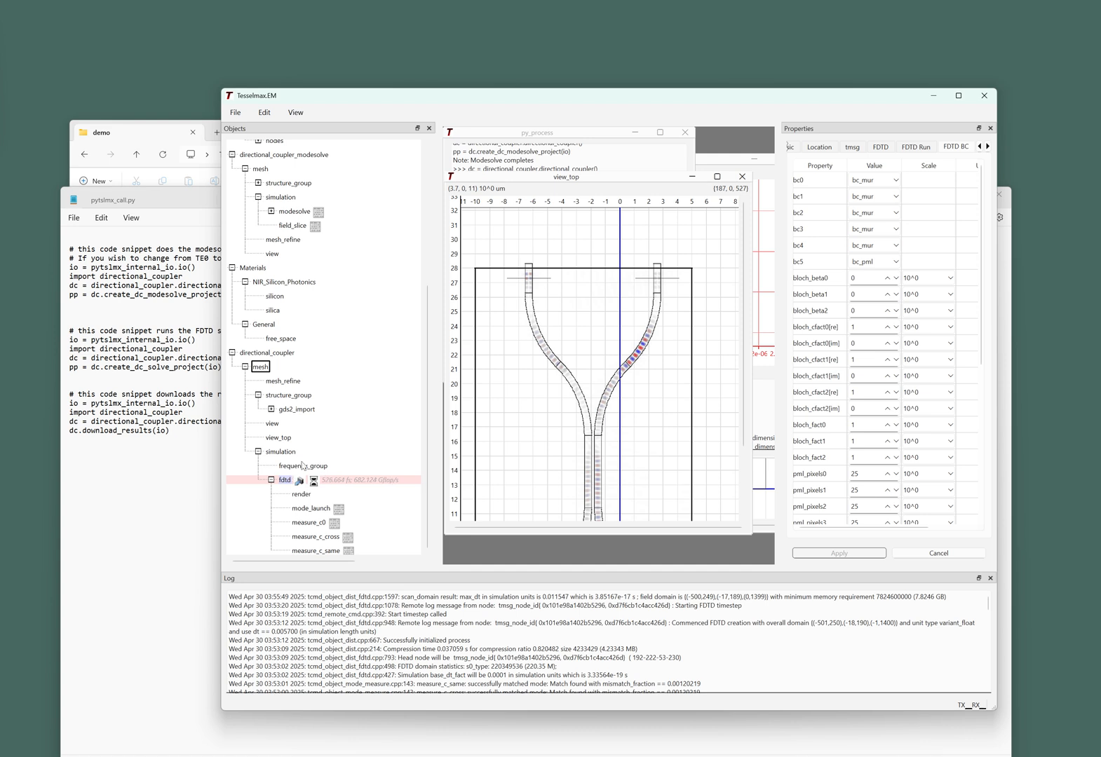
# Step: Display fdtd's FDTD Run properties and check the timestepping progress, view_top and the py_process output until the run ends
pyautogui.click(472, 139)
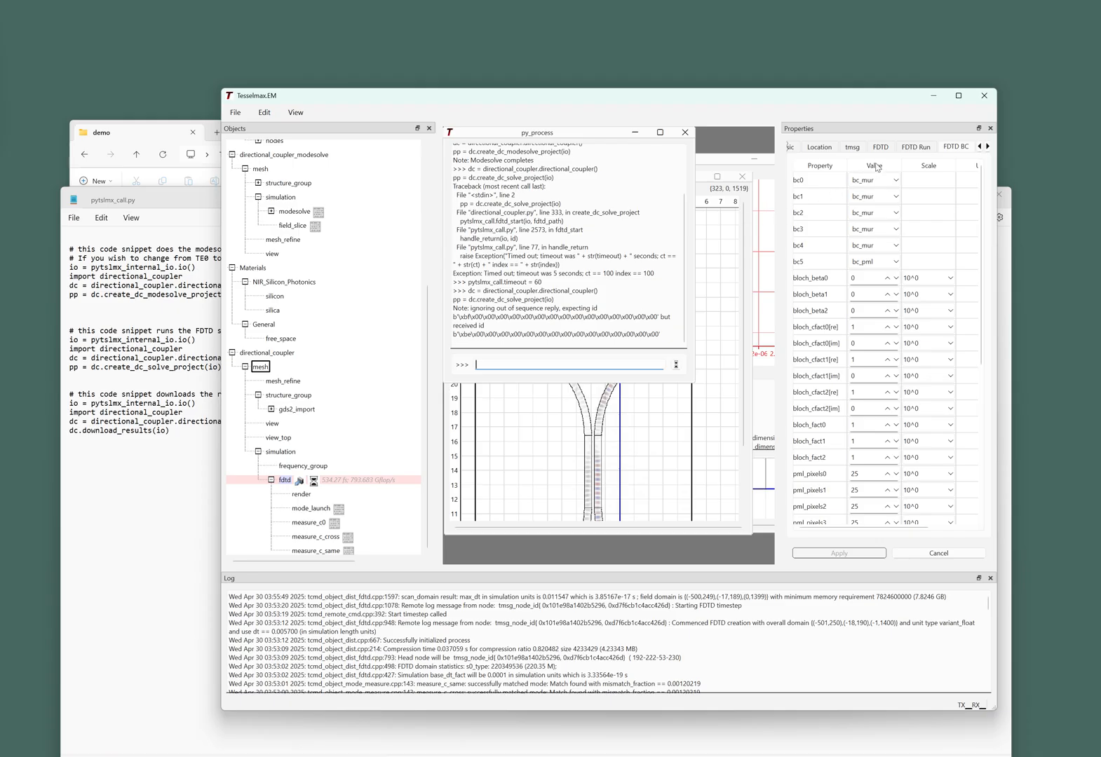
pyautogui.click(904, 149)
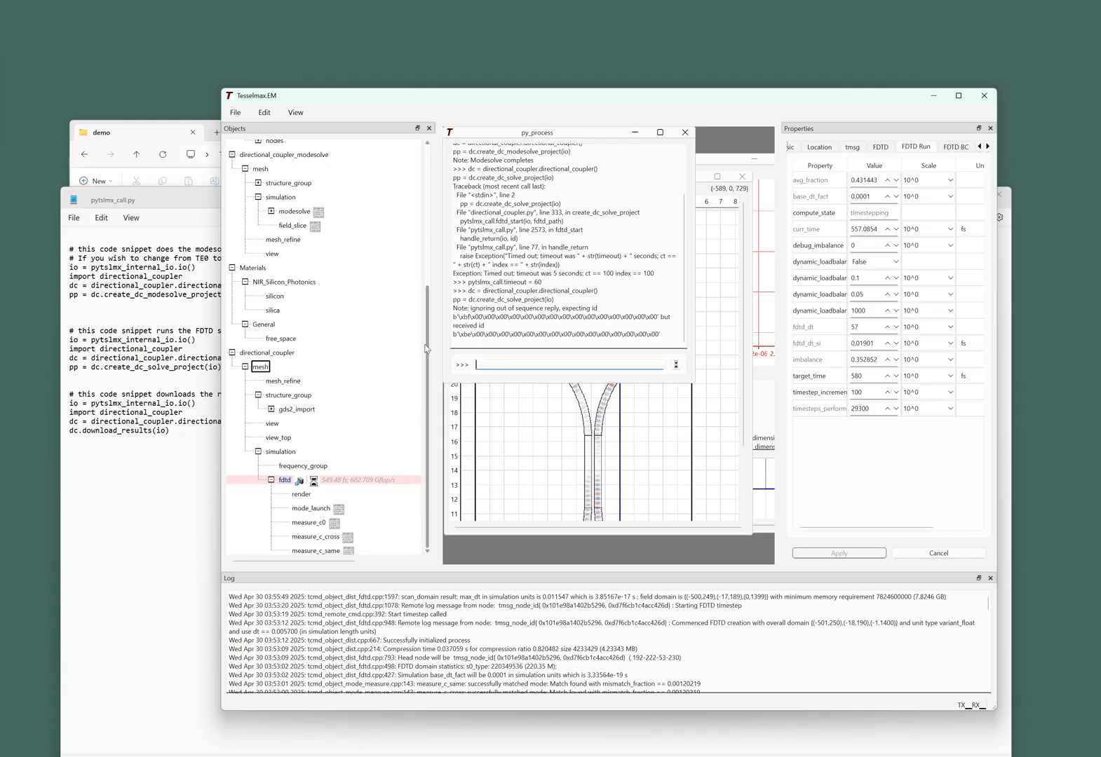
pyautogui.moveTo(427, 348); pyautogui.dragTo(432, 204)
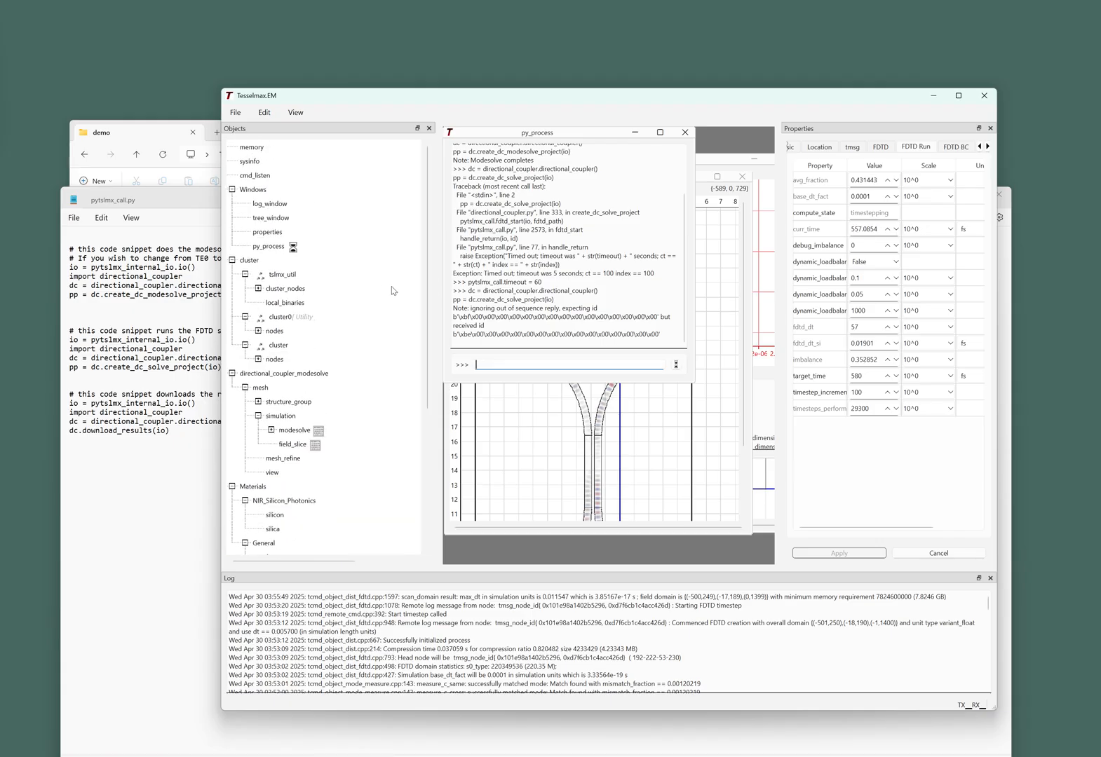
pyautogui.moveTo(426, 283); pyautogui.dragTo(427, 438)
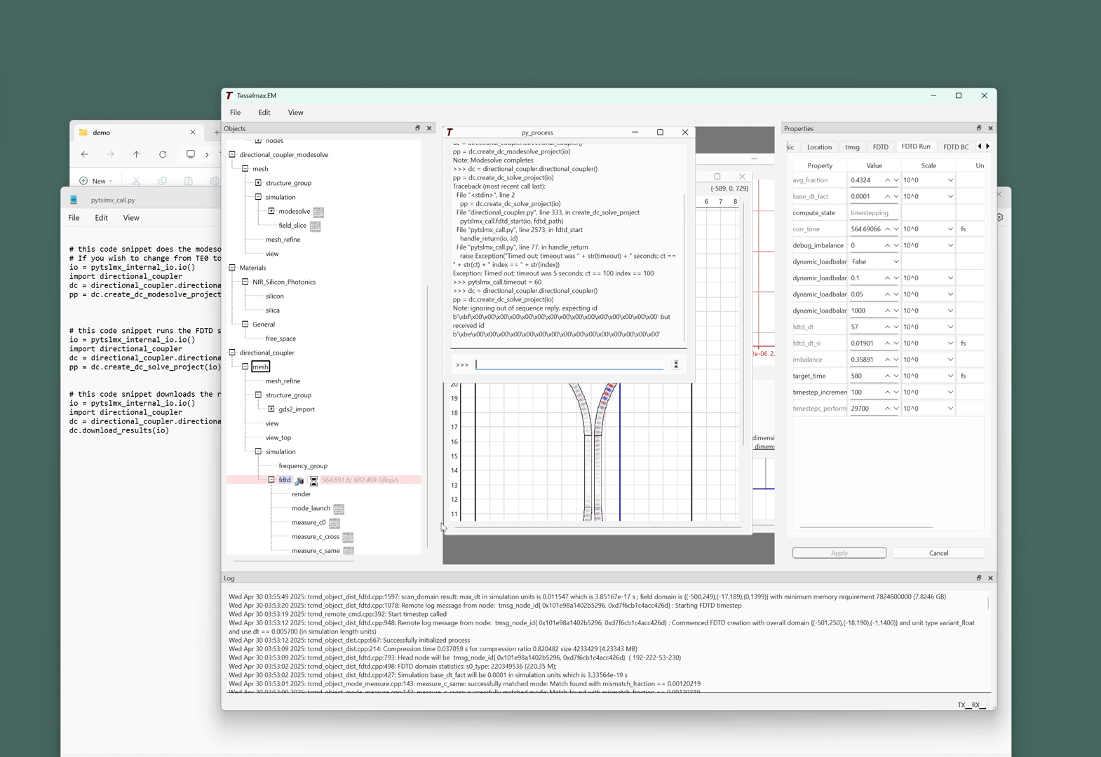
pyautogui.click(476, 535)
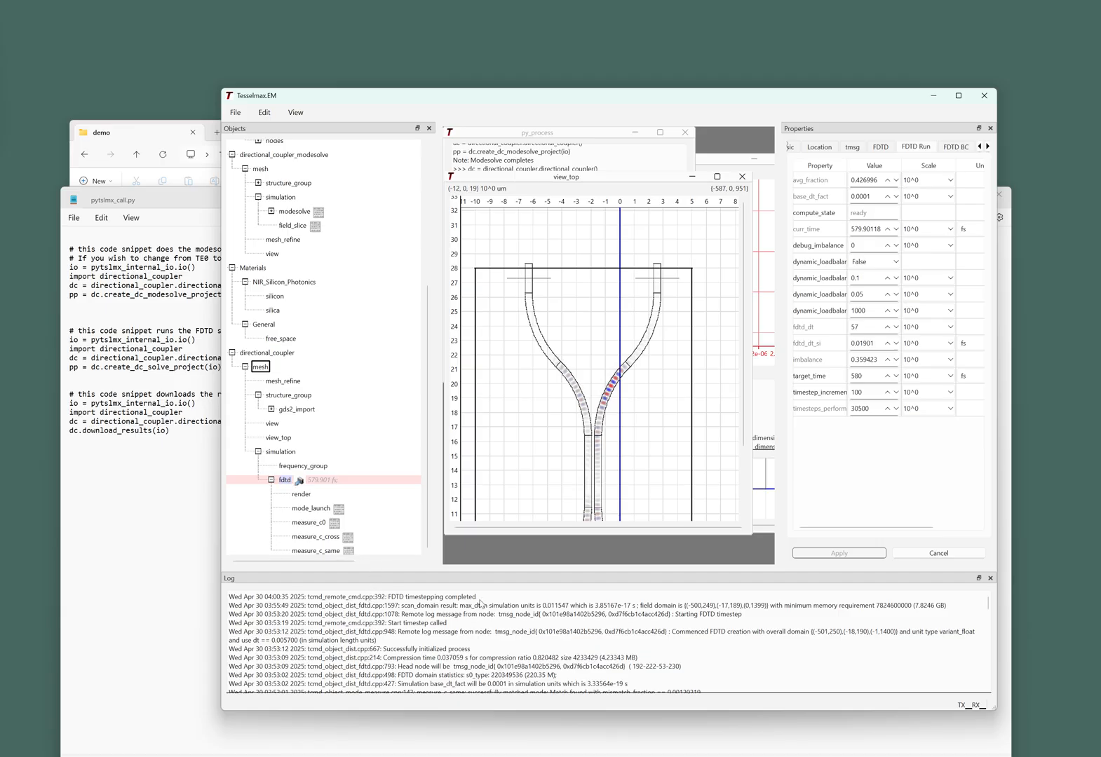
pyautogui.click(496, 133)
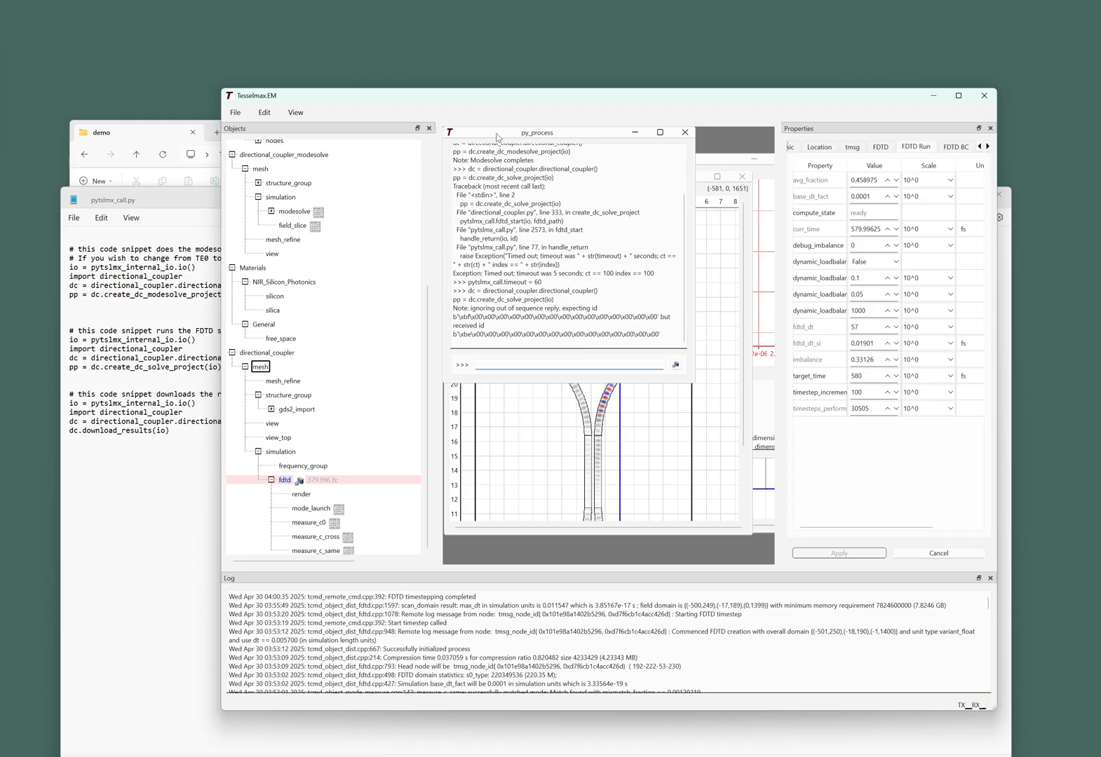
pyautogui.scroll(2, 561, 319)
pyautogui.scroll(-2, 561, 319)
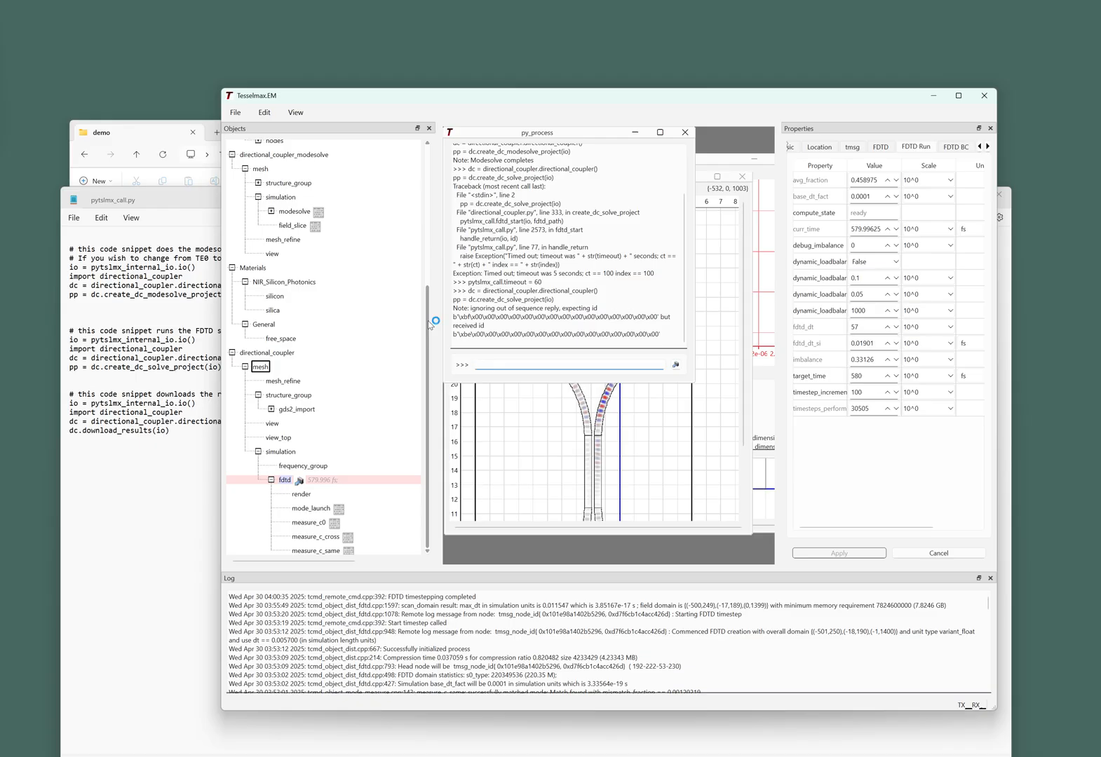
# Step: Copy the last two lines of run.py's results snippet, ending with dc.download_results(io), and run them in py_process
pyautogui.click(185, 414)
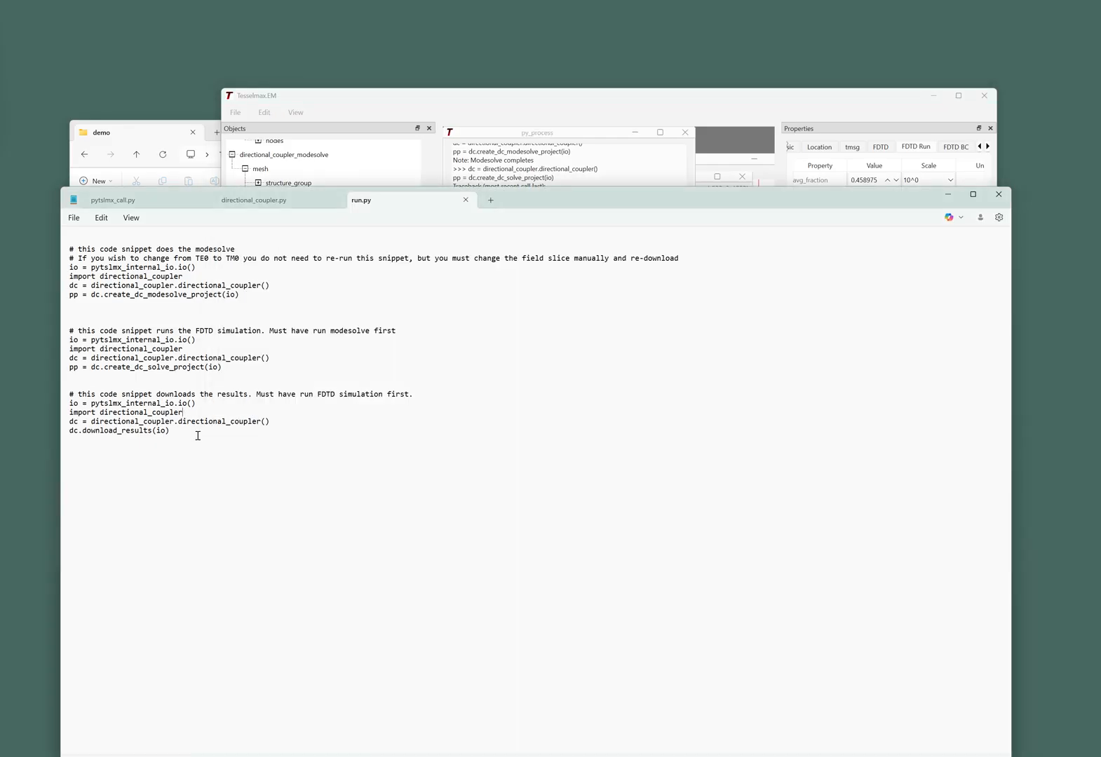
pyautogui.moveTo(197, 434); pyautogui.dragTo(65, 434)
pyautogui.hotkey('ctrl', 'c')
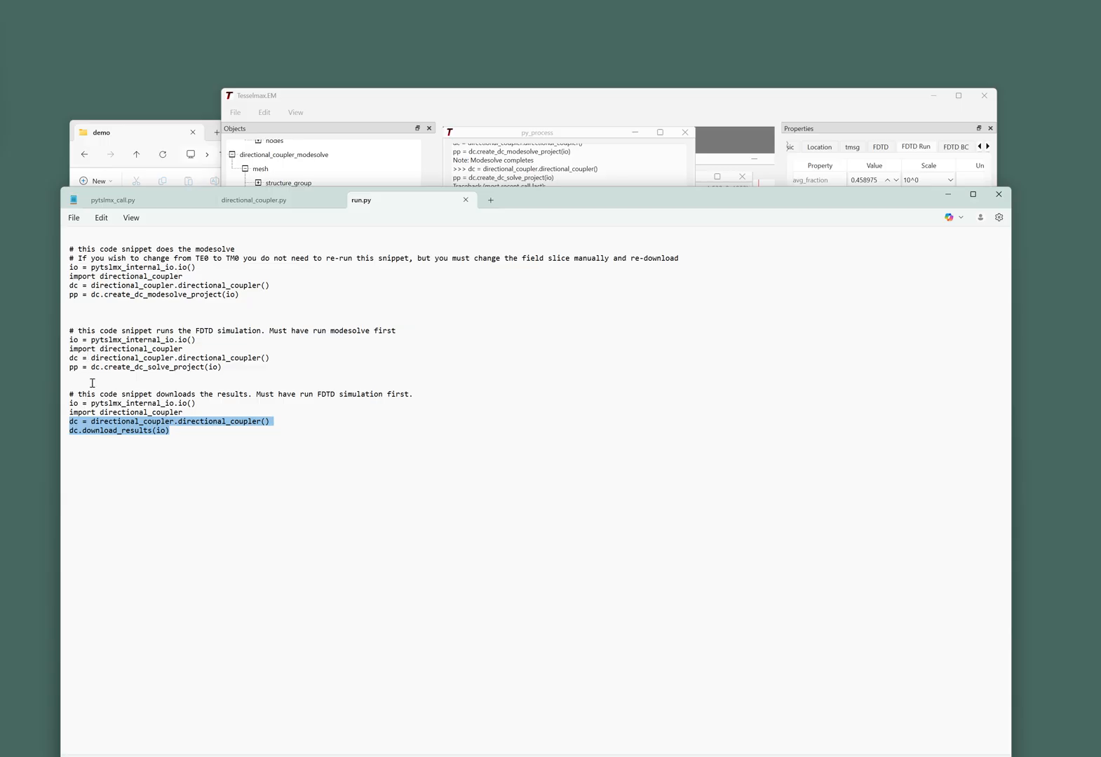
pyautogui.click(535, 98)
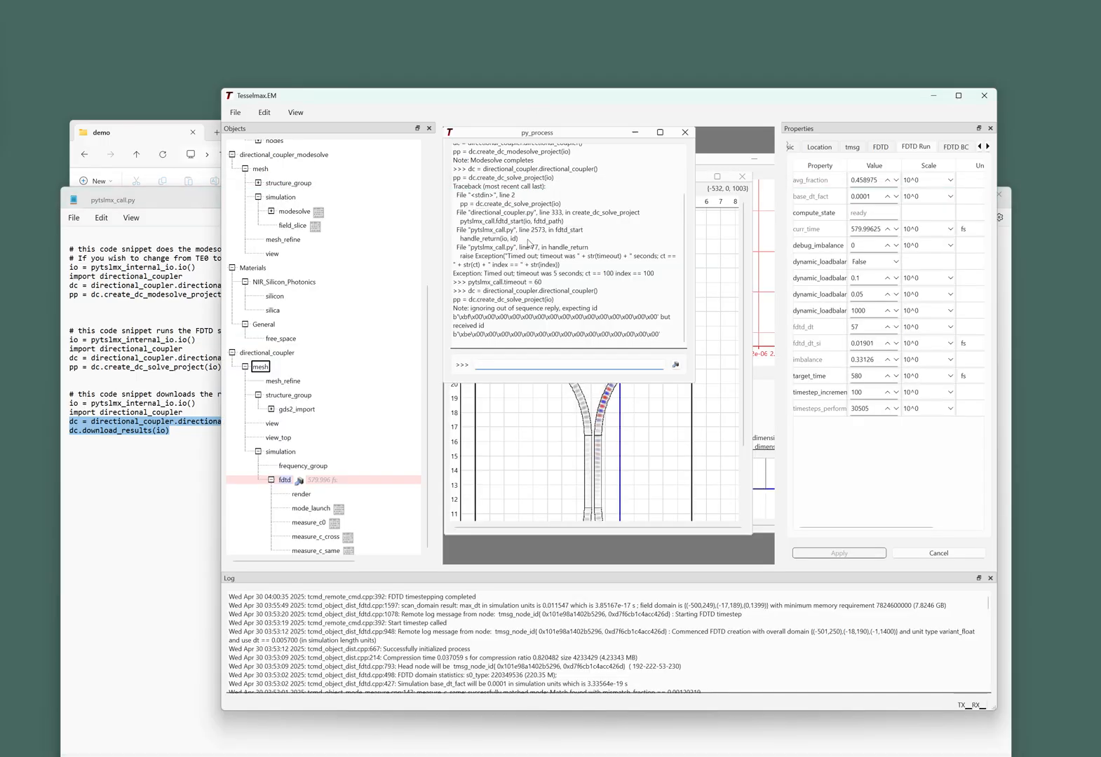
pyautogui.hotkey('ctrl', 'v')
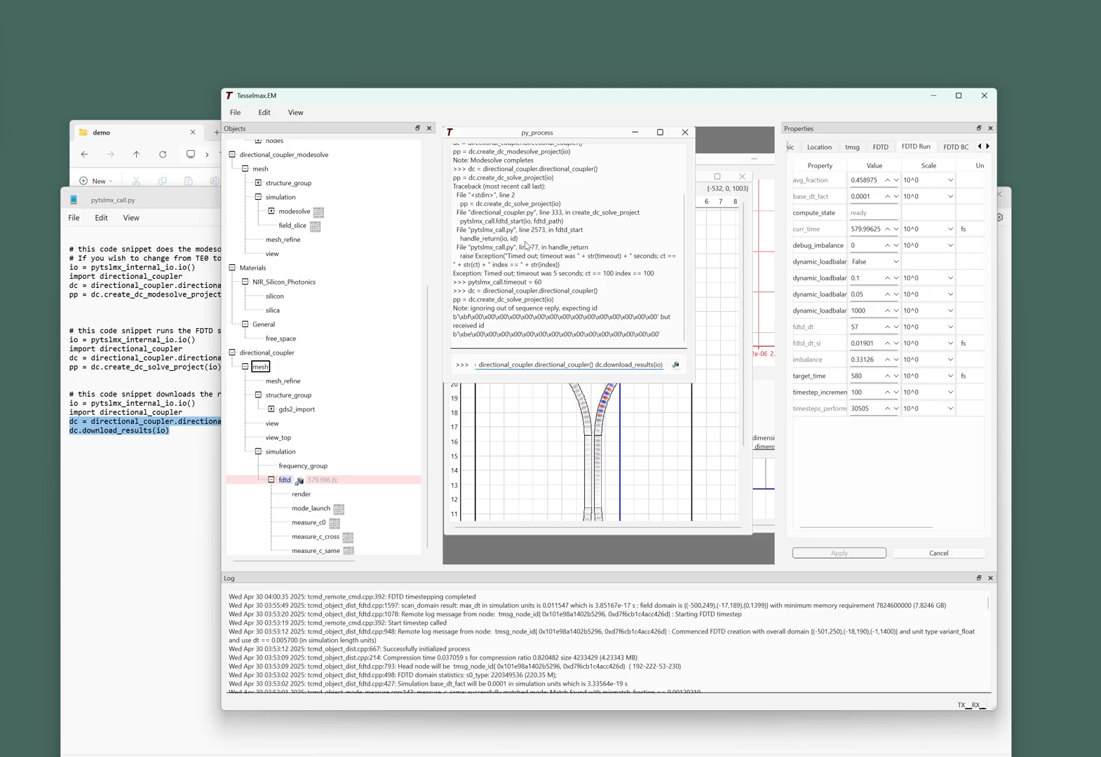
pyautogui.press('Return')
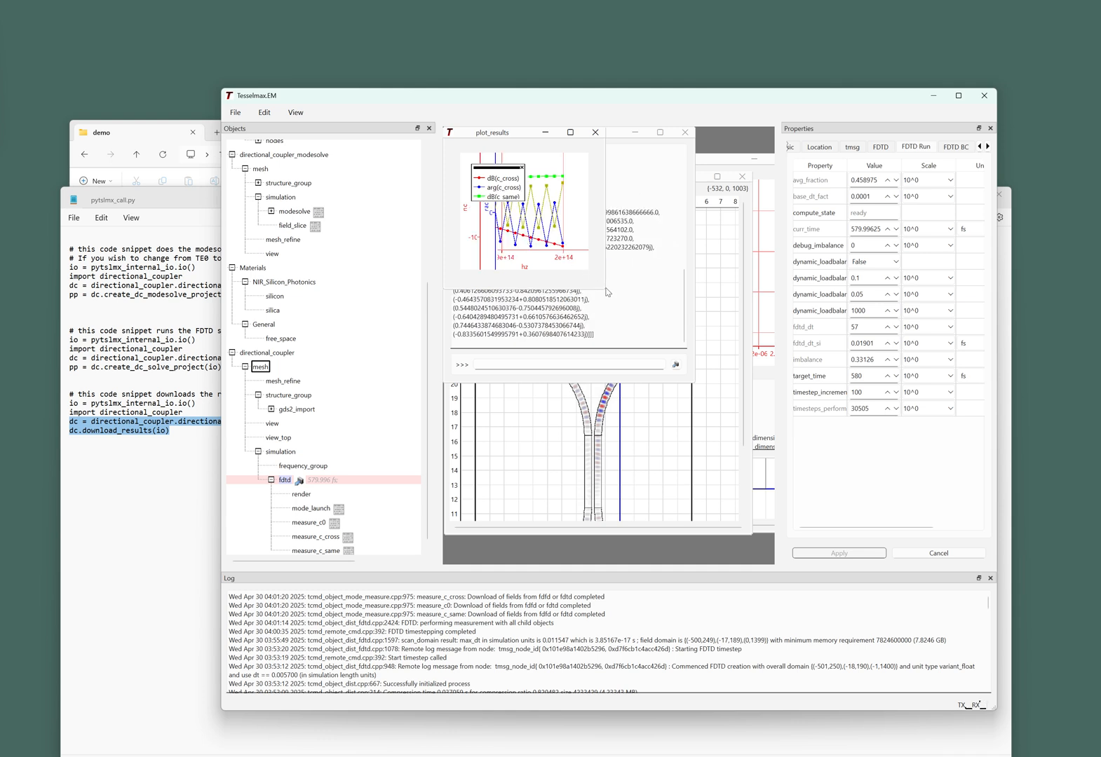
# Step: Enlarge the plot_results window and frame the c_cross and c_same curves so they fill the plot
pyautogui.moveTo(605, 288); pyautogui.dragTo(729, 434)
pyautogui.scroll(-2, 669, 310)
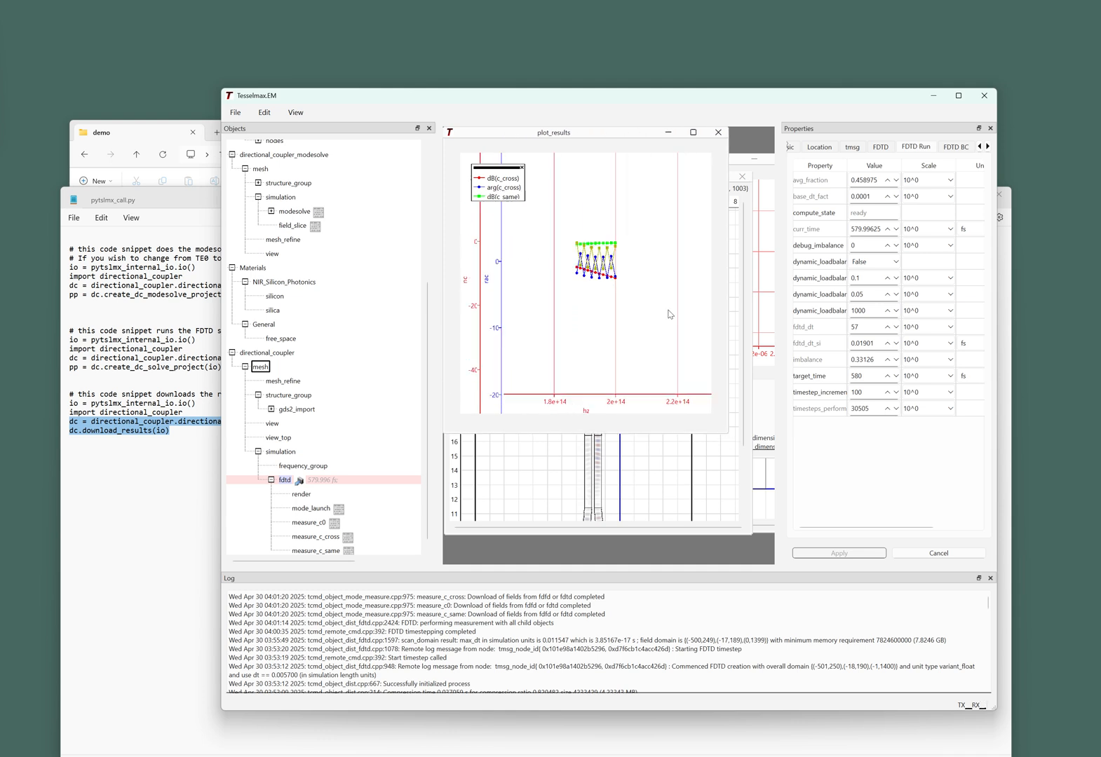
pyautogui.scroll(4, 572, 231)
pyautogui.moveTo(620, 282); pyautogui.dragTo(524, 203)
pyautogui.moveTo(591, 277); pyautogui.dragTo(629, 287)
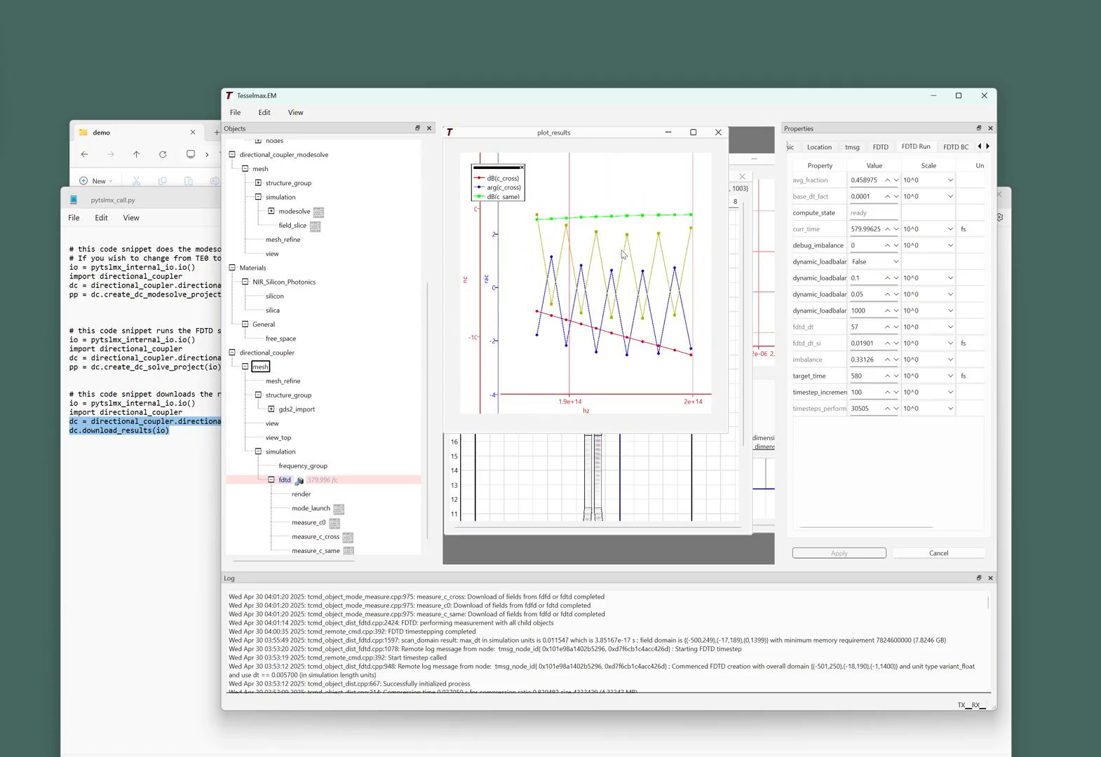
# Step: Expand the directional_coupler_result_plot project in the object tree to show its contents
pyautogui.moveTo(426, 425); pyautogui.dragTo(421, 479)
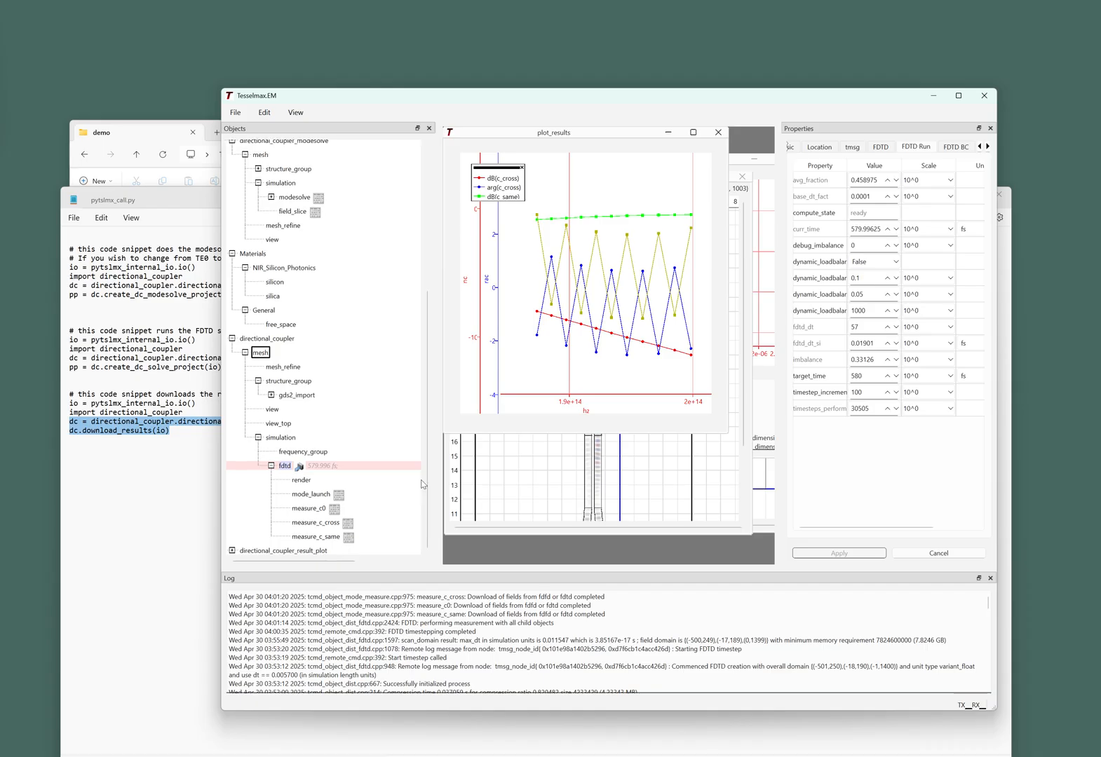
pyautogui.click(230, 550)
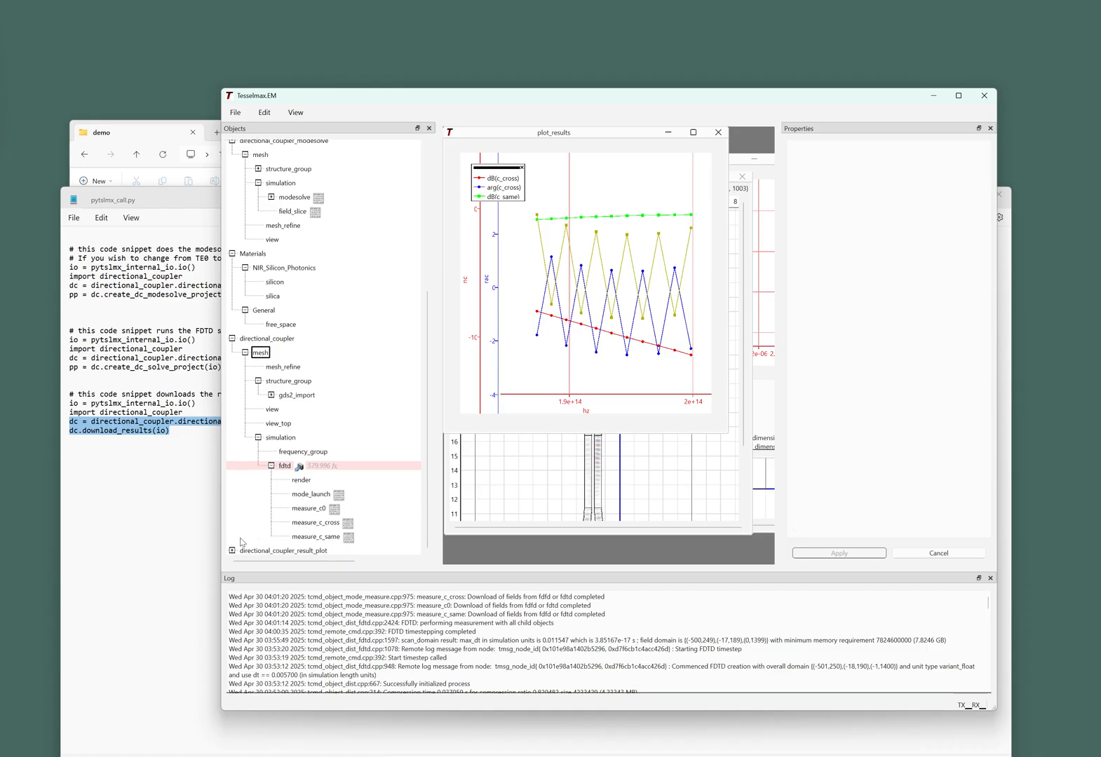
pyautogui.click(232, 551)
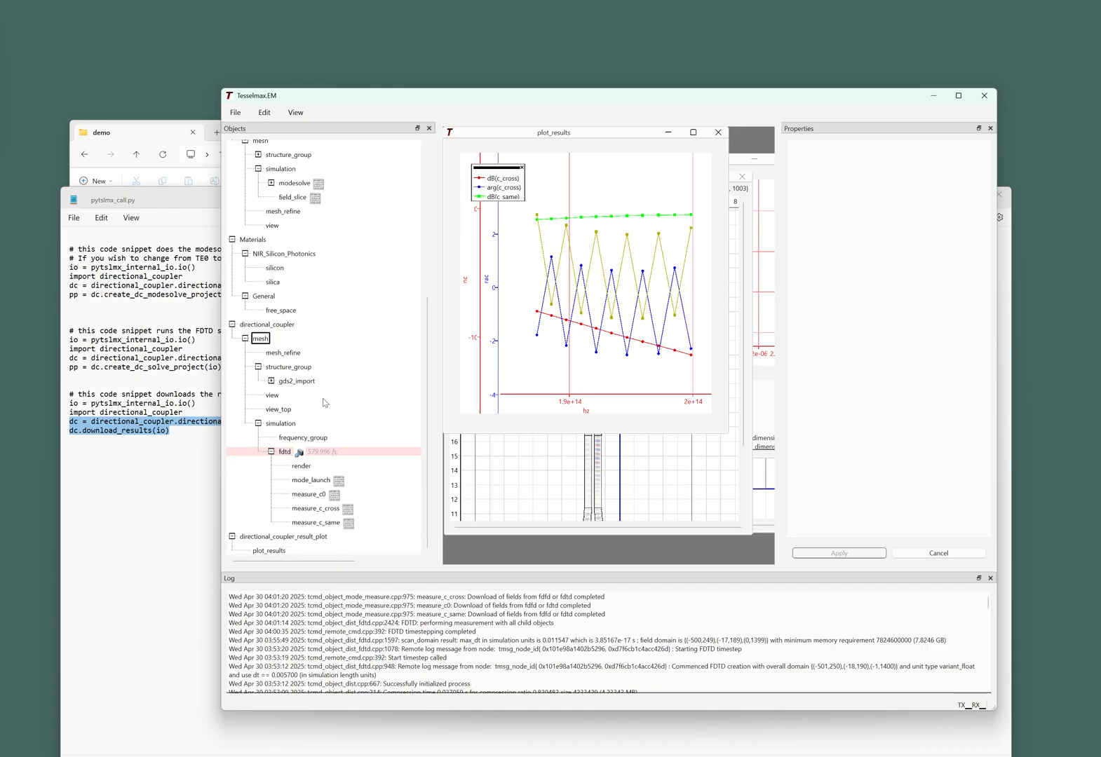
# Step: Hide the arg(c_same) curve in plot_results by setting series1_1_display to False and applying it
pyautogui.click(267, 553)
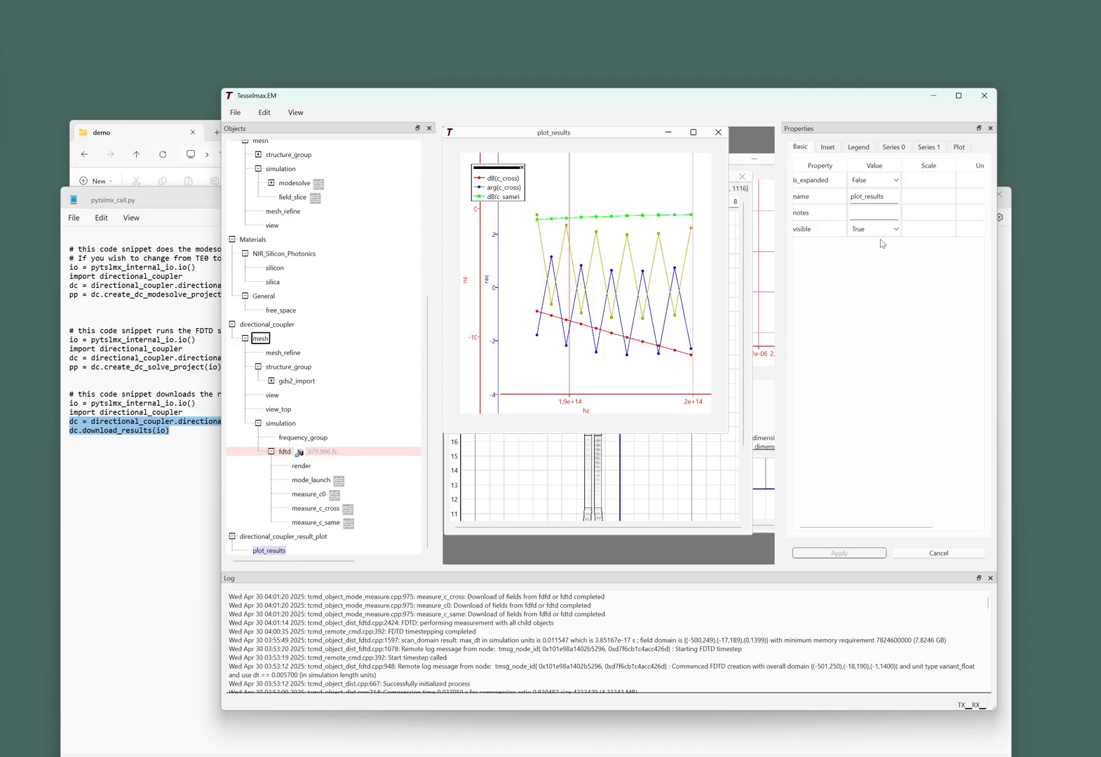
pyautogui.click(932, 148)
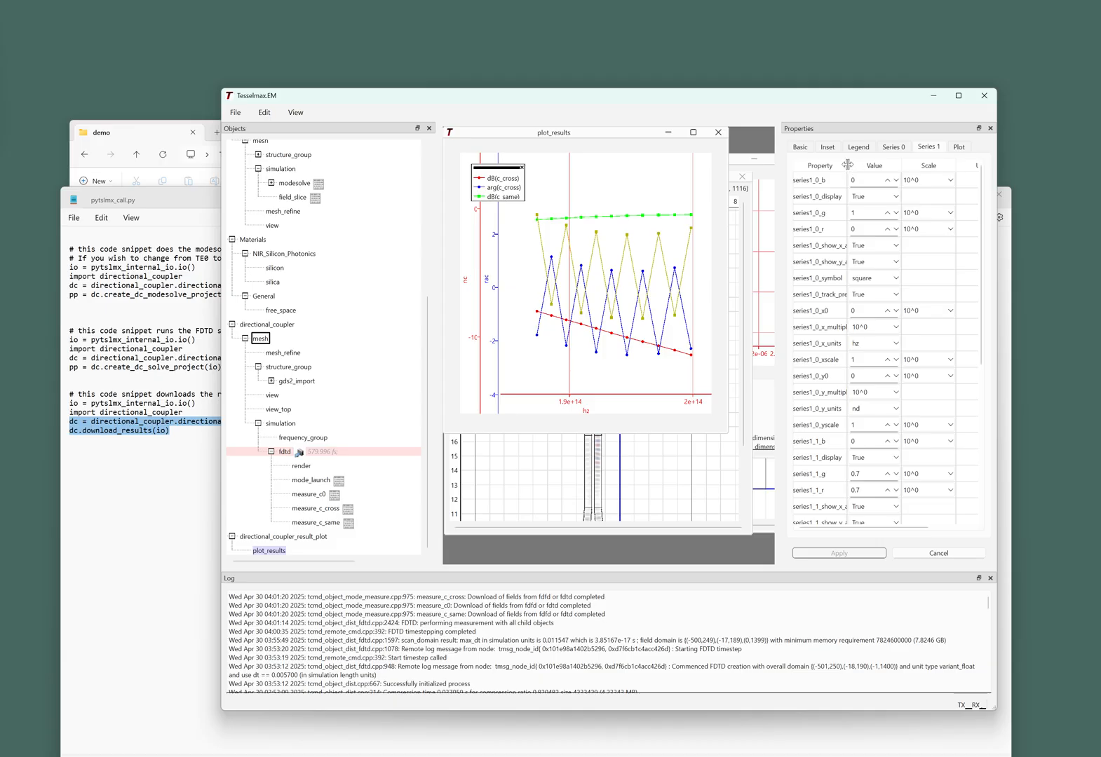
pyautogui.moveTo(849, 167); pyautogui.dragTo(879, 167)
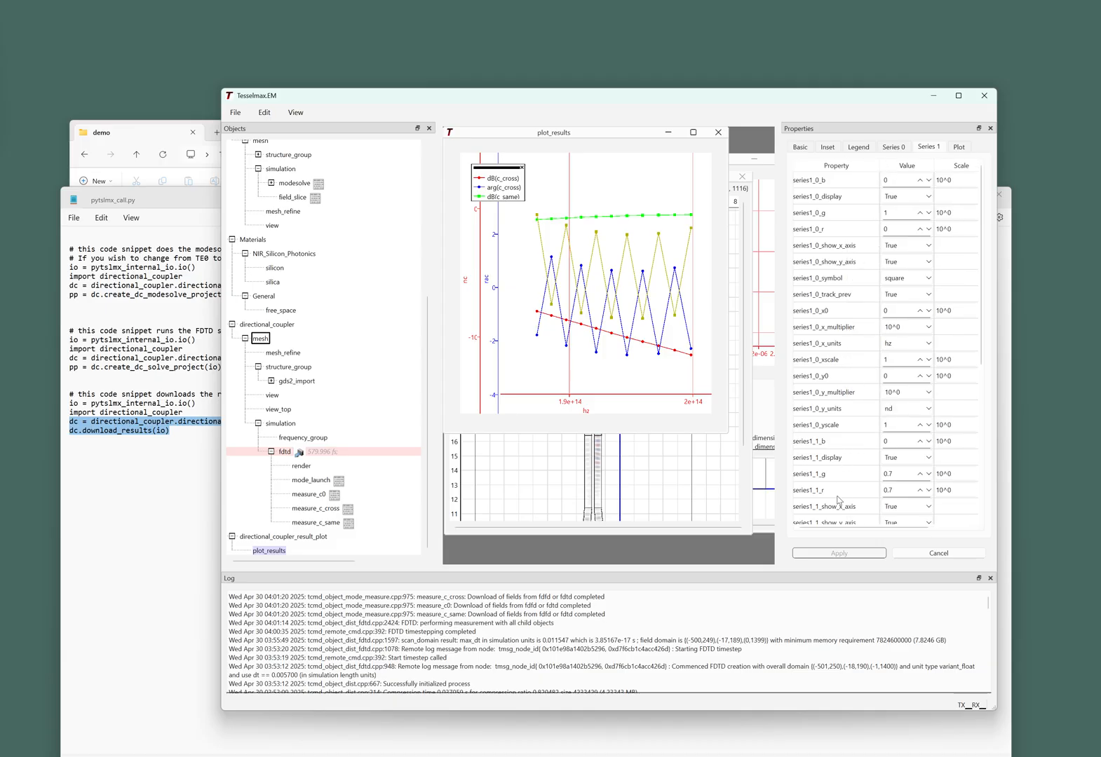
pyautogui.click(929, 508)
pyautogui.click(869, 506)
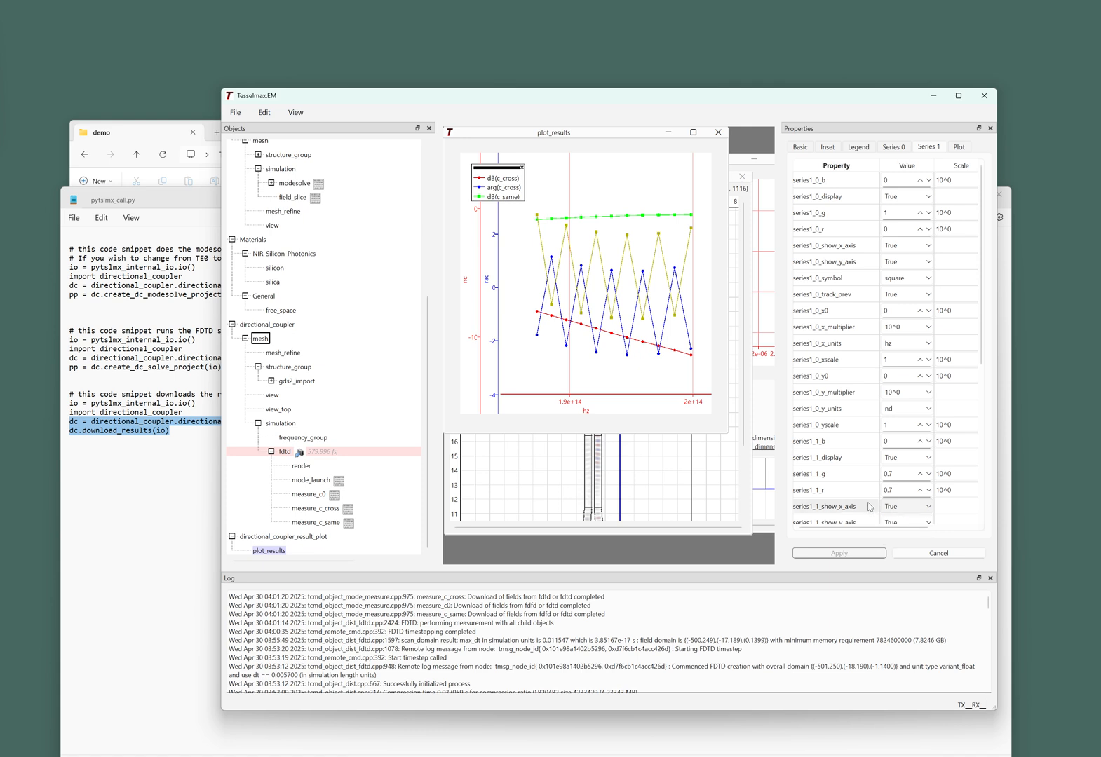
pyautogui.click(915, 457)
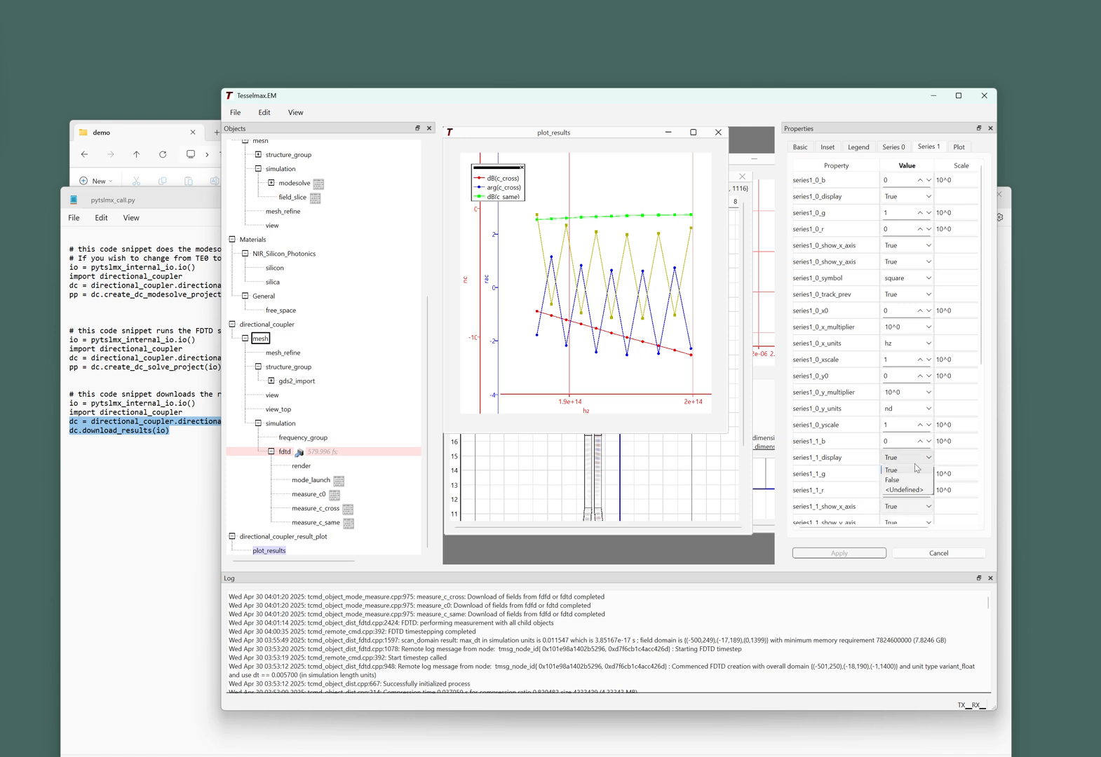
pyautogui.click(901, 480)
pyautogui.click(873, 553)
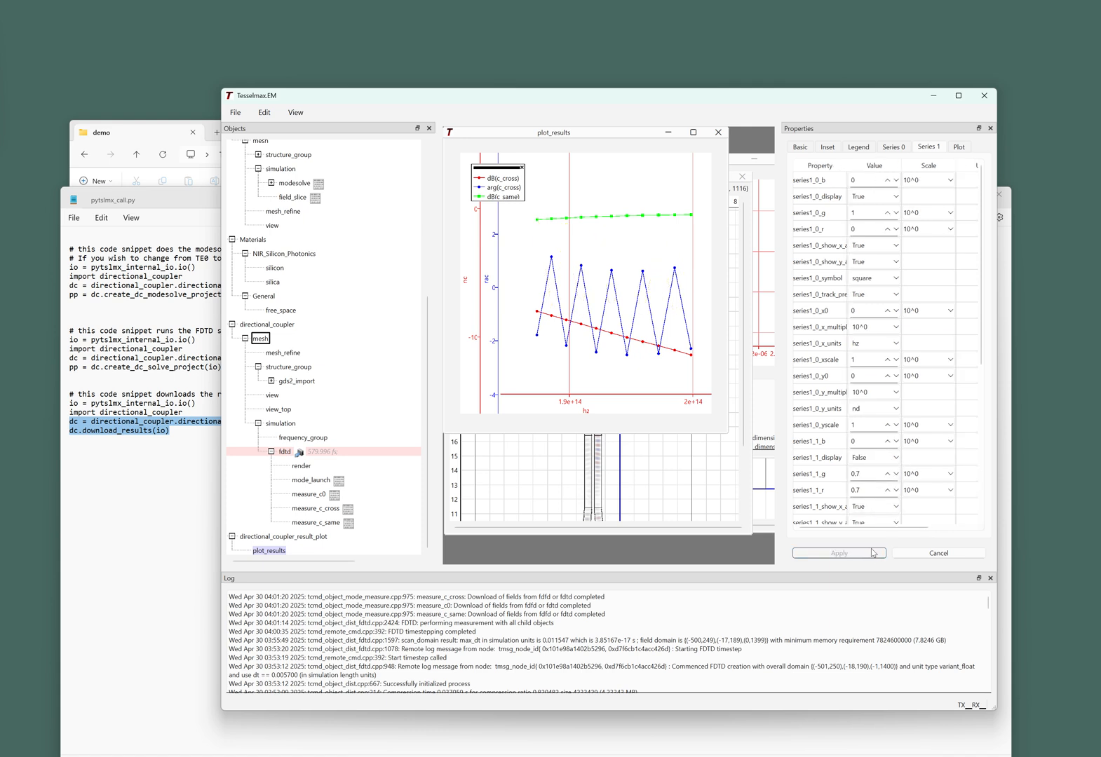
# Step: Hide the arg(c_cross) curve in plot_results by setting series0_1_display to False and applying it
pyautogui.click(894, 148)
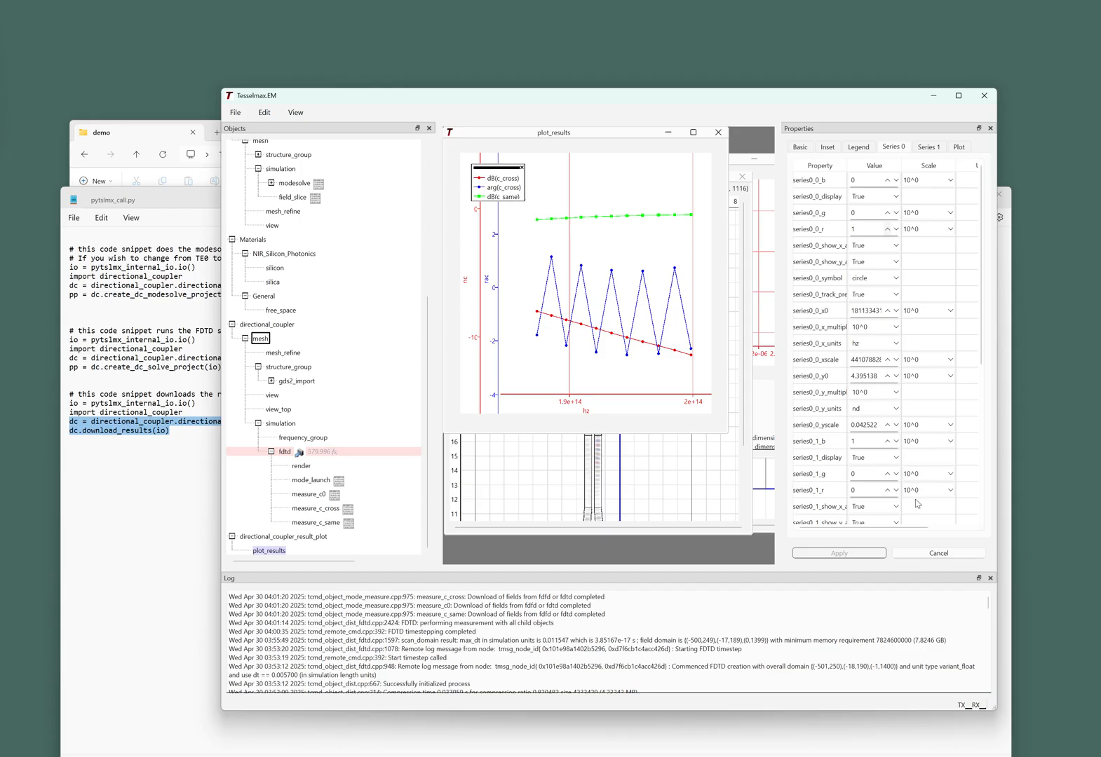
pyautogui.moveTo(980, 353); pyautogui.dragTo(980, 392)
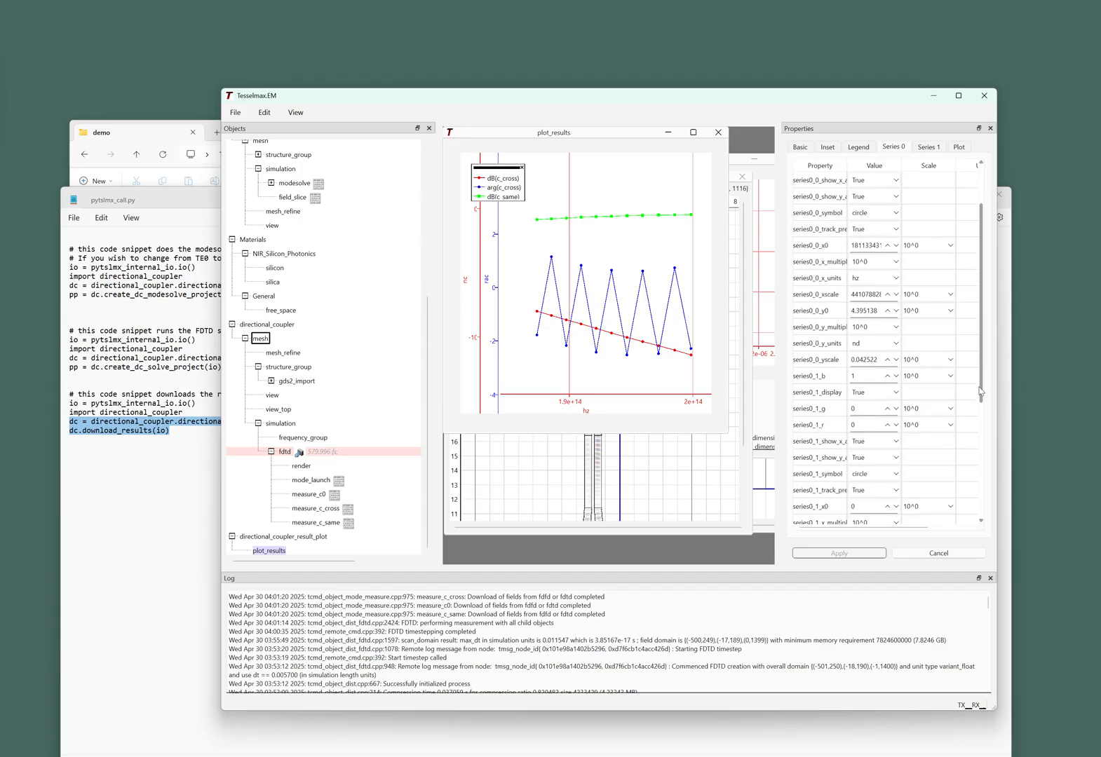
pyautogui.scroll(-2, 974, 403)
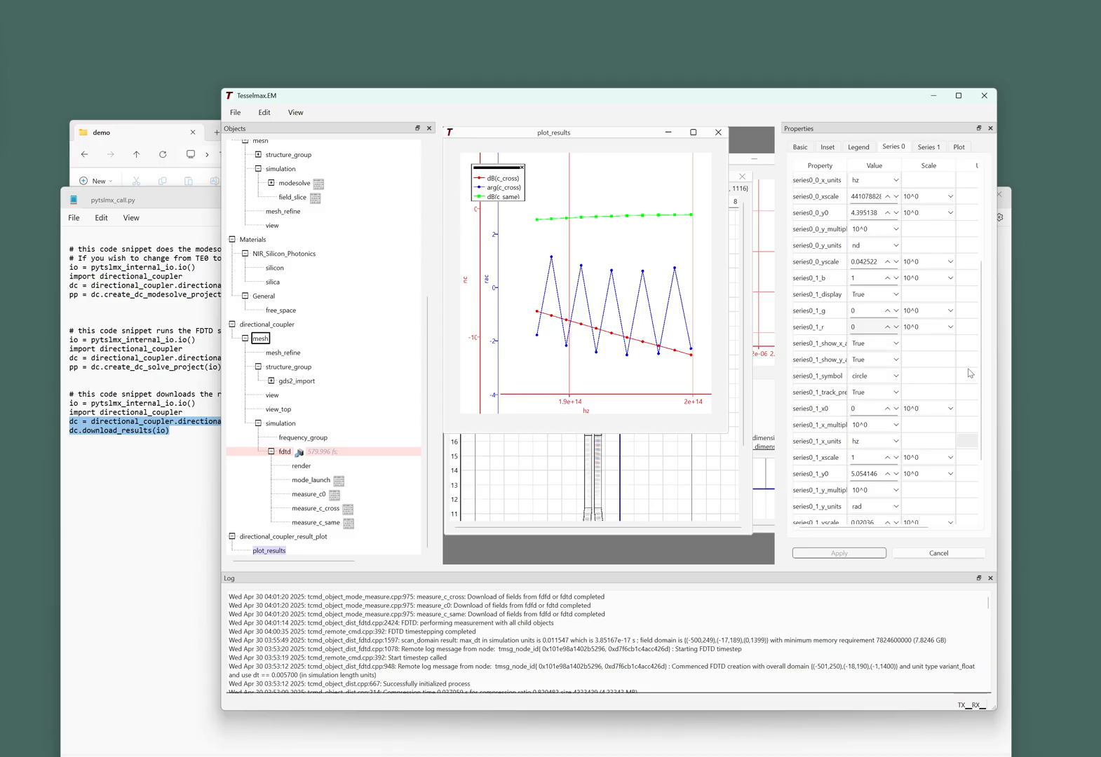
pyautogui.scroll(-2, 983, 350)
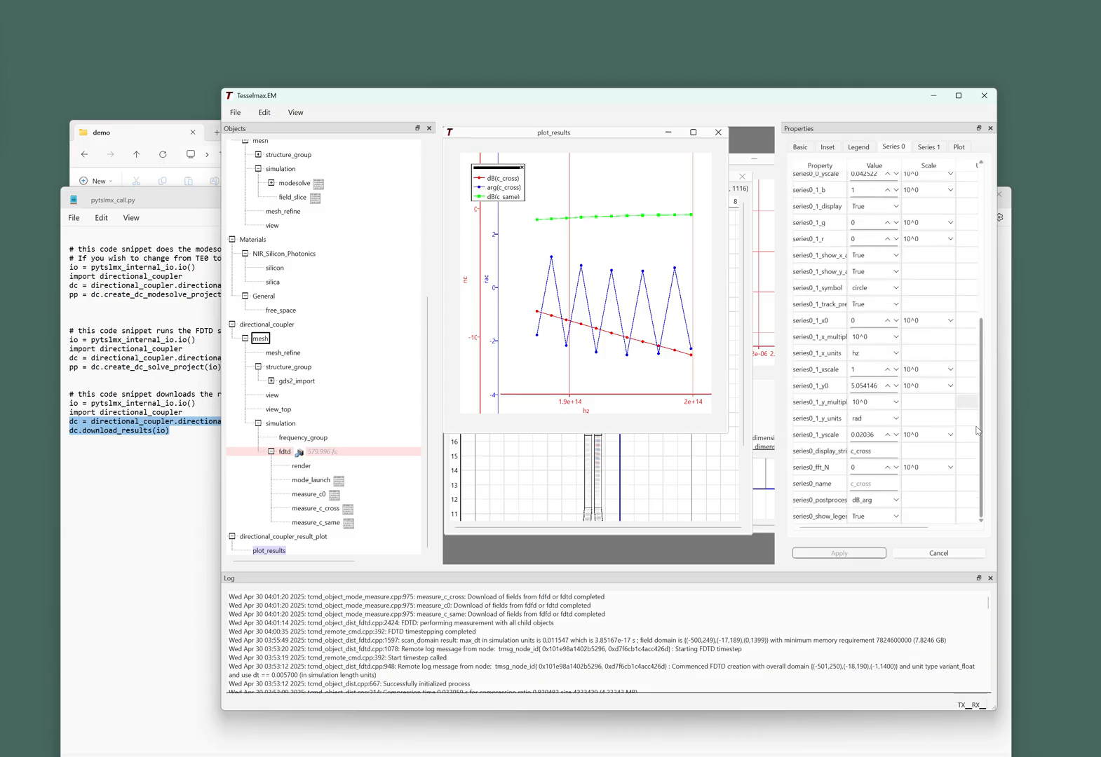
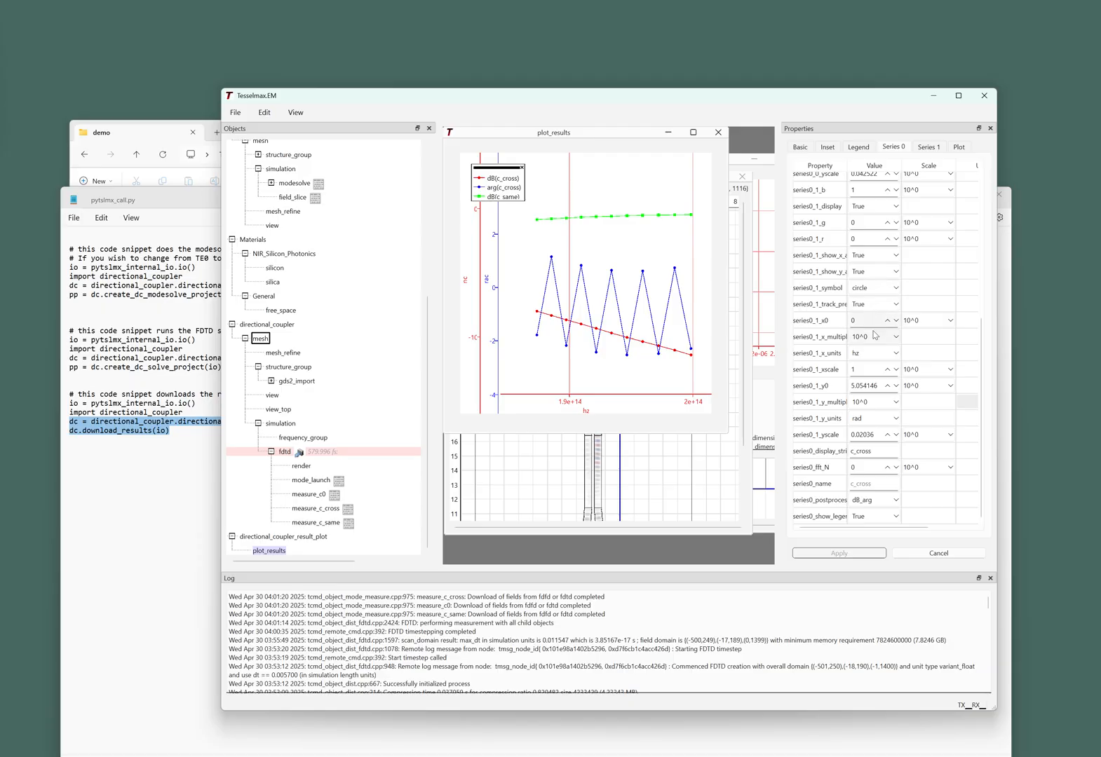
pyautogui.click(873, 207)
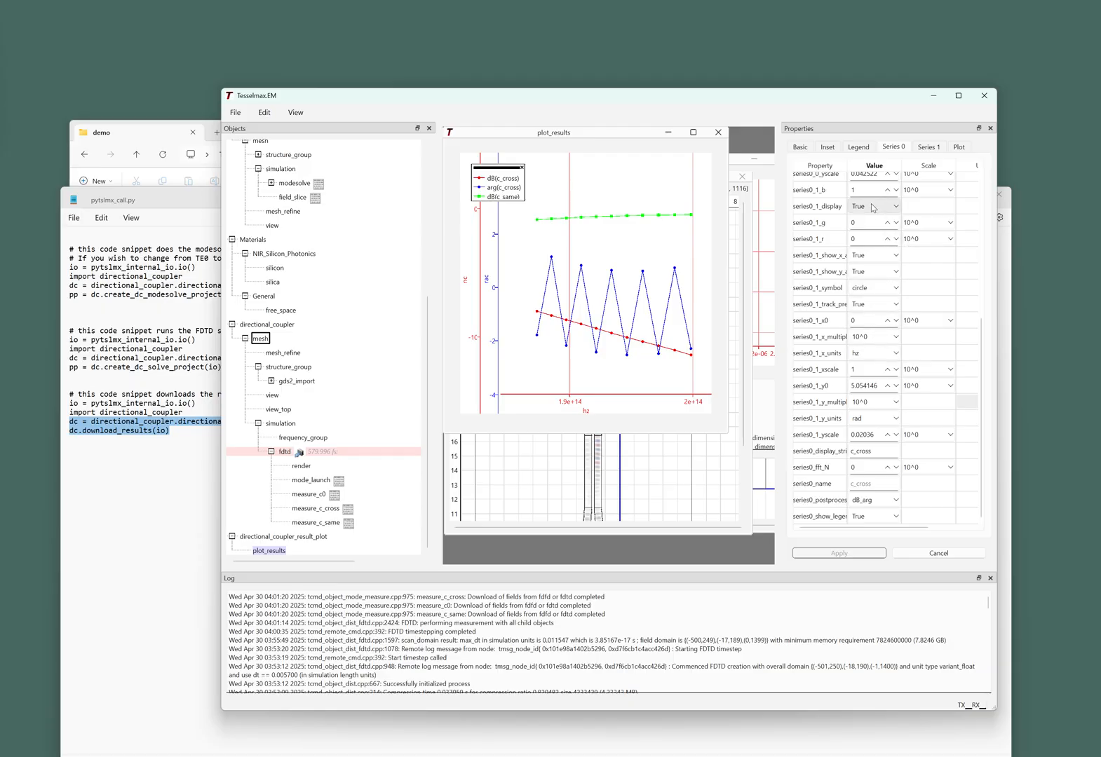
pyautogui.click(867, 236)
pyautogui.click(861, 553)
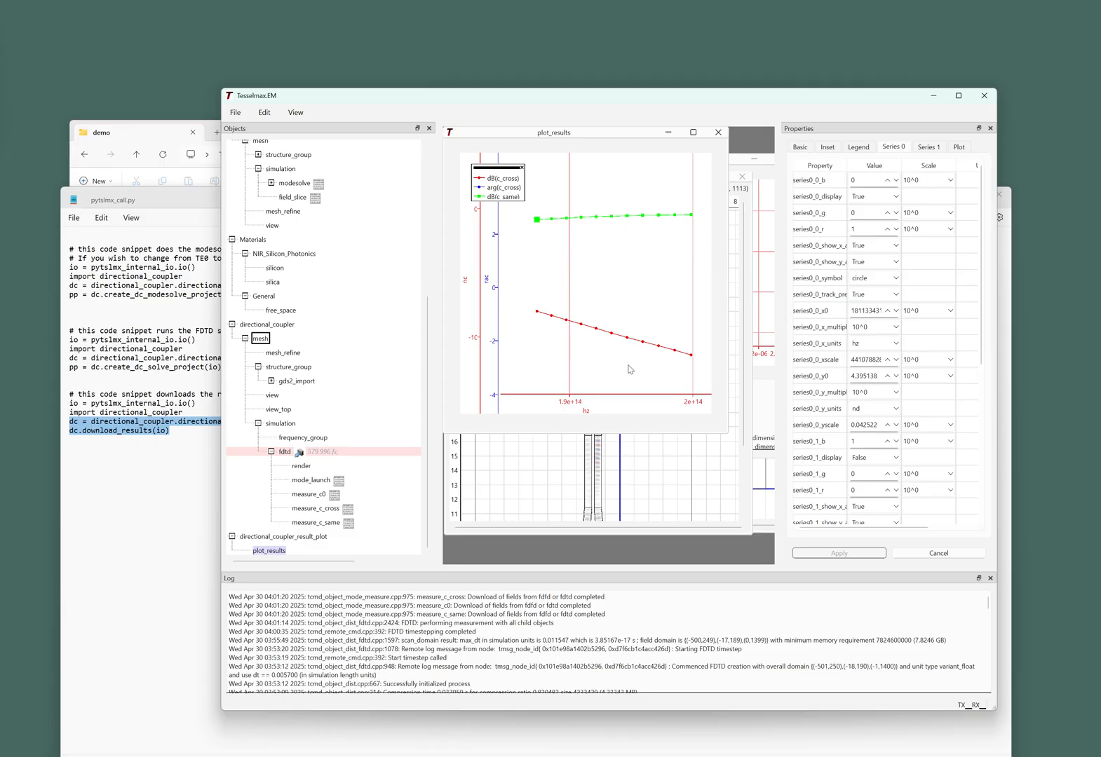
# Step: Reveal the point readout beneath the plot_results graph and move the view_top window lower, keeping plot_results in front
pyautogui.moveTo(583, 425); pyautogui.dragTo(589, 337)
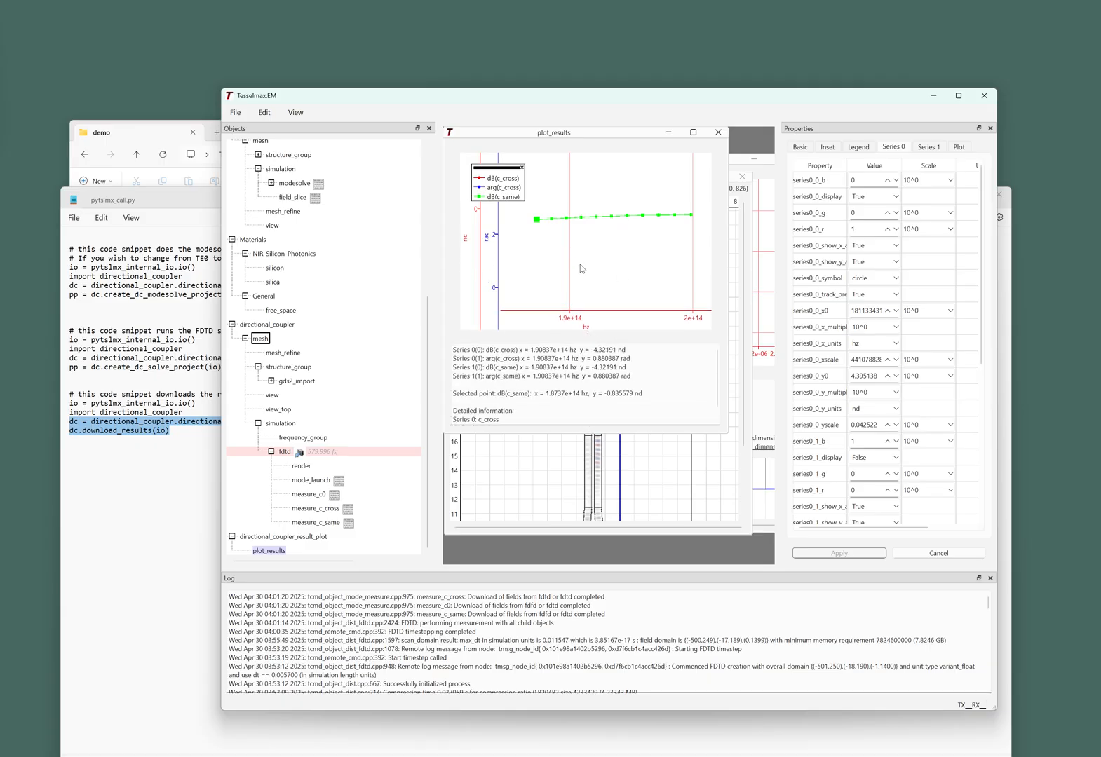
pyautogui.moveTo(580, 266); pyautogui.dragTo(580, 236)
pyautogui.click(740, 309)
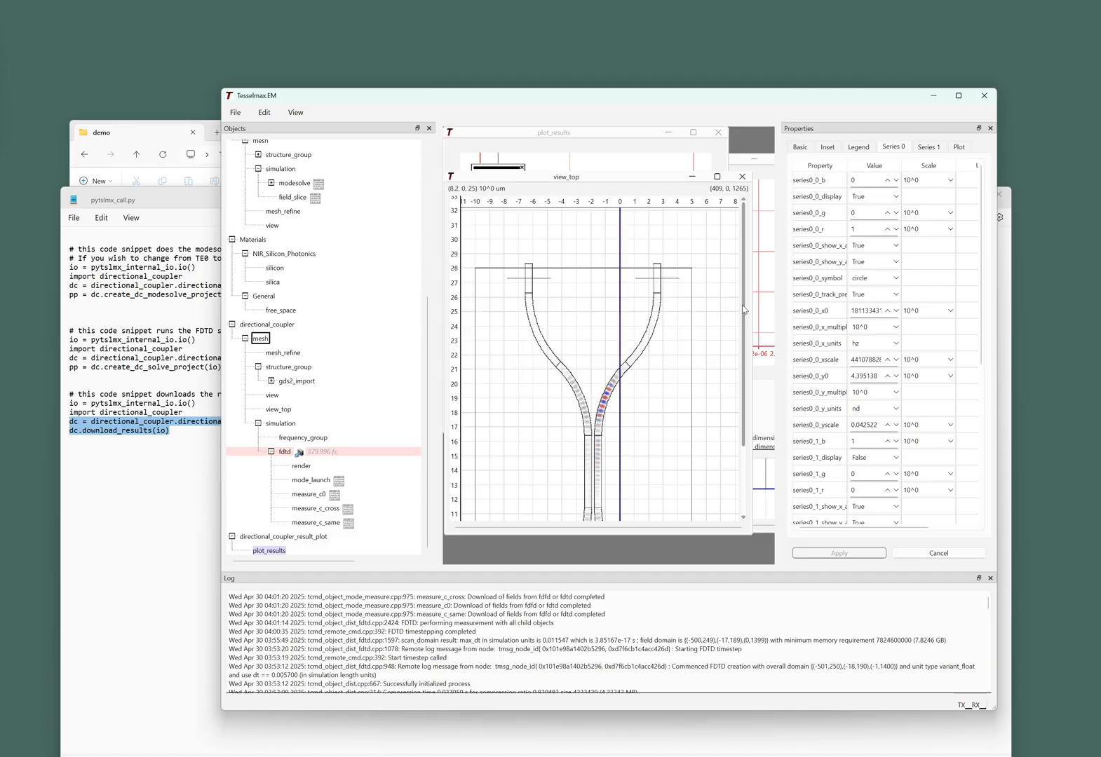
pyautogui.moveTo(622, 187); pyautogui.dragTo(649, 242)
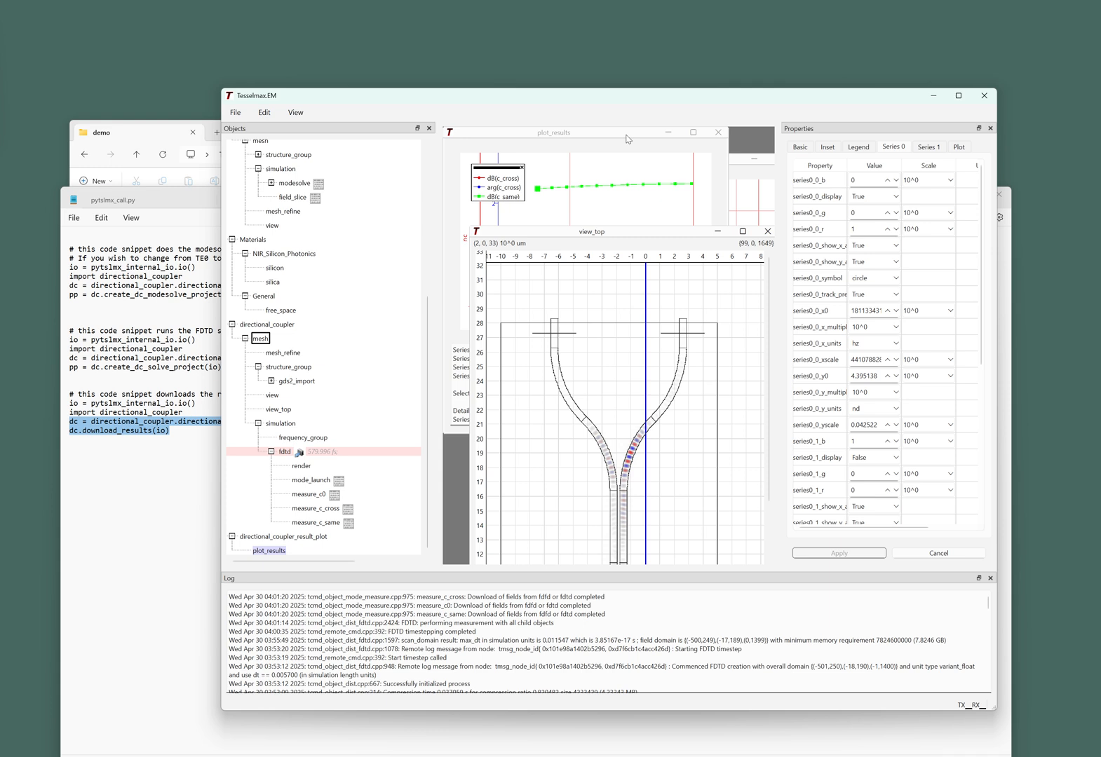
pyautogui.click(627, 139)
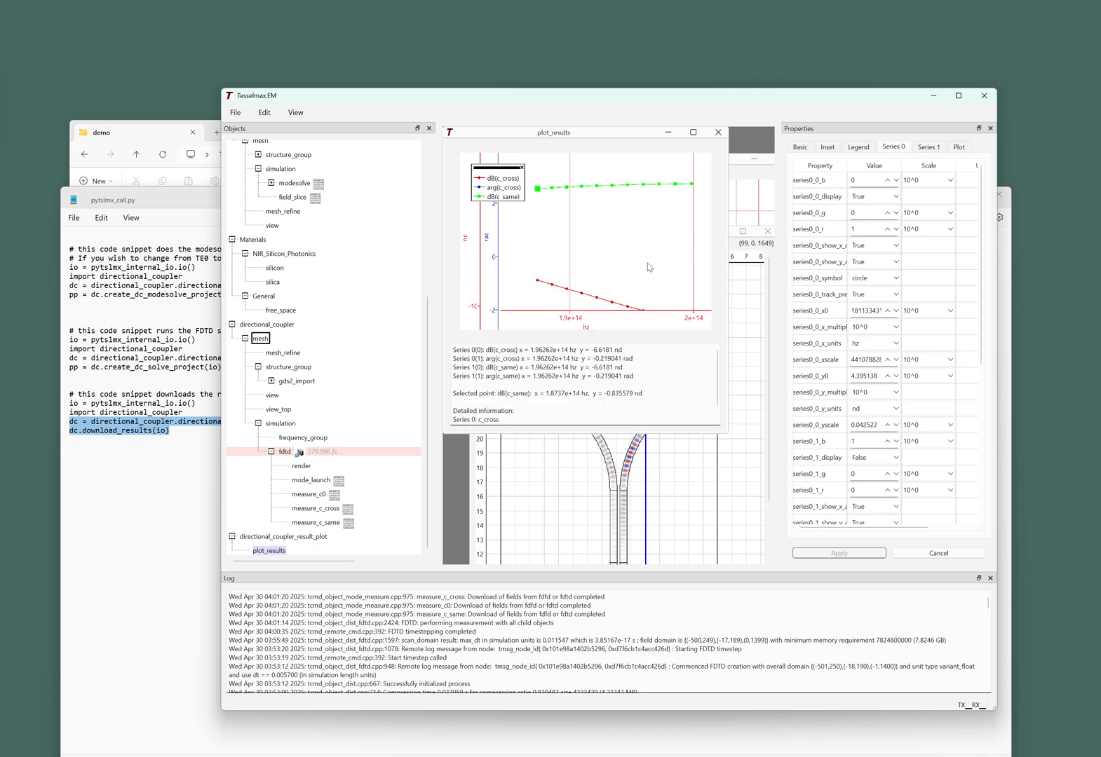
# Step: Inspect the end points of the dB(c_same) and dB(c_cross) curves, finishing with dB(c_same)'s lowest-frequency point selected
pyautogui.moveTo(641, 250)
pyautogui.mouseDown()
pyautogui.moveTo(618, 204)
pyautogui.moveTo(657, 257)
pyautogui.mouseUp()
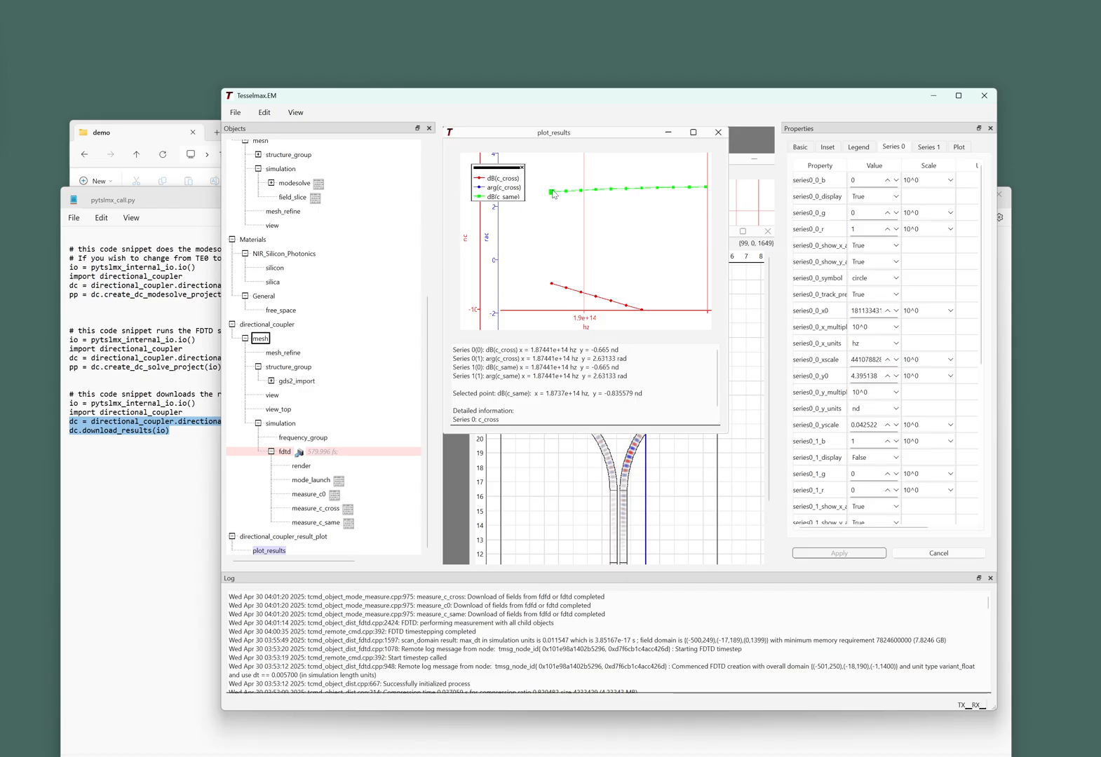
pyautogui.moveTo(639, 233); pyautogui.dragTo(591, 225)
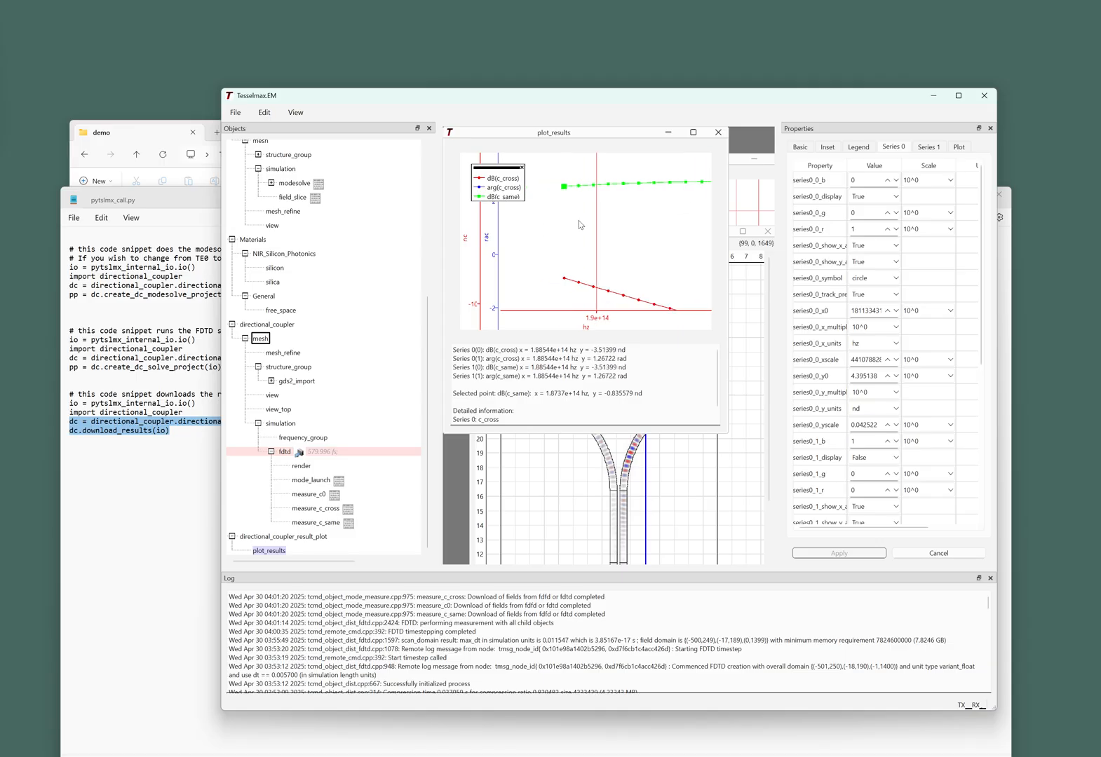
pyautogui.moveTo(662, 214); pyautogui.dragTo(627, 222)
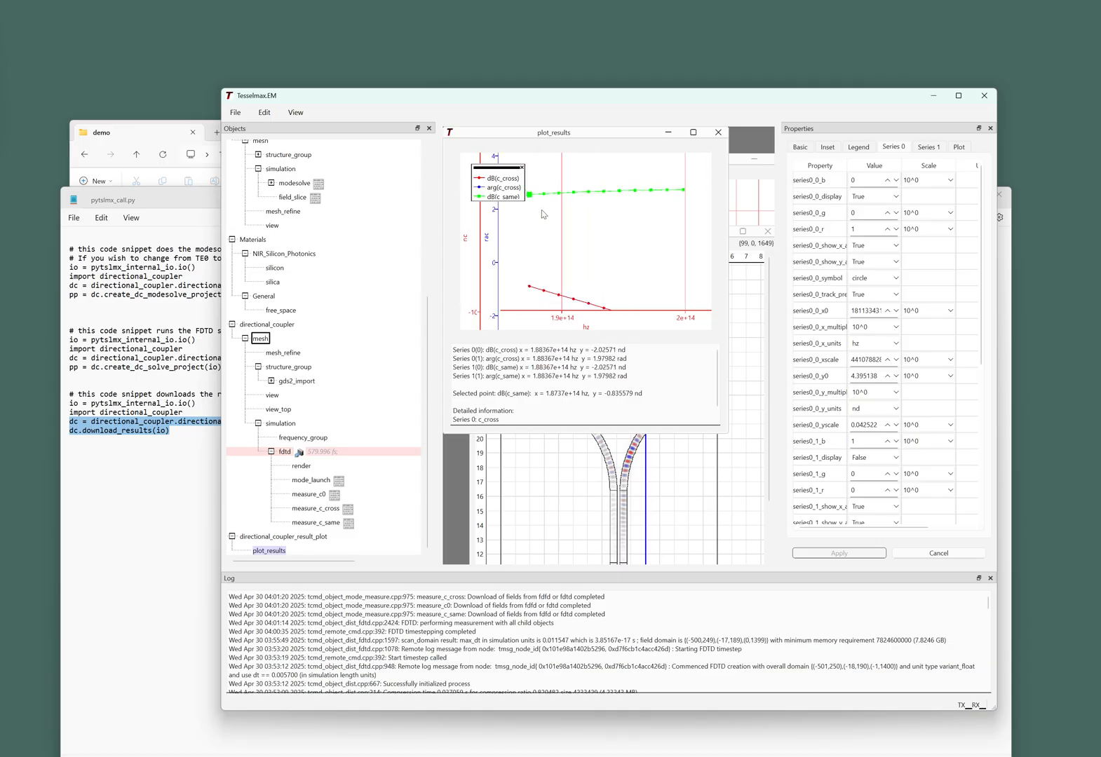
pyautogui.click(685, 191)
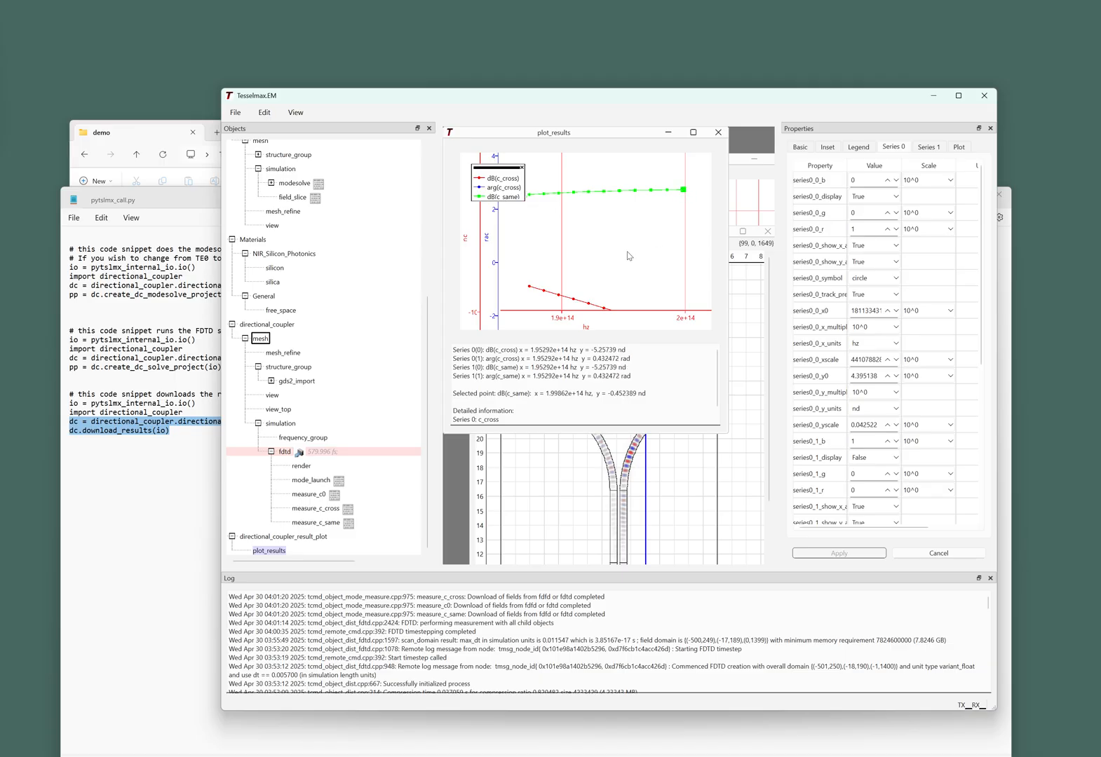
pyautogui.moveTo(649, 233); pyautogui.dragTo(645, 165)
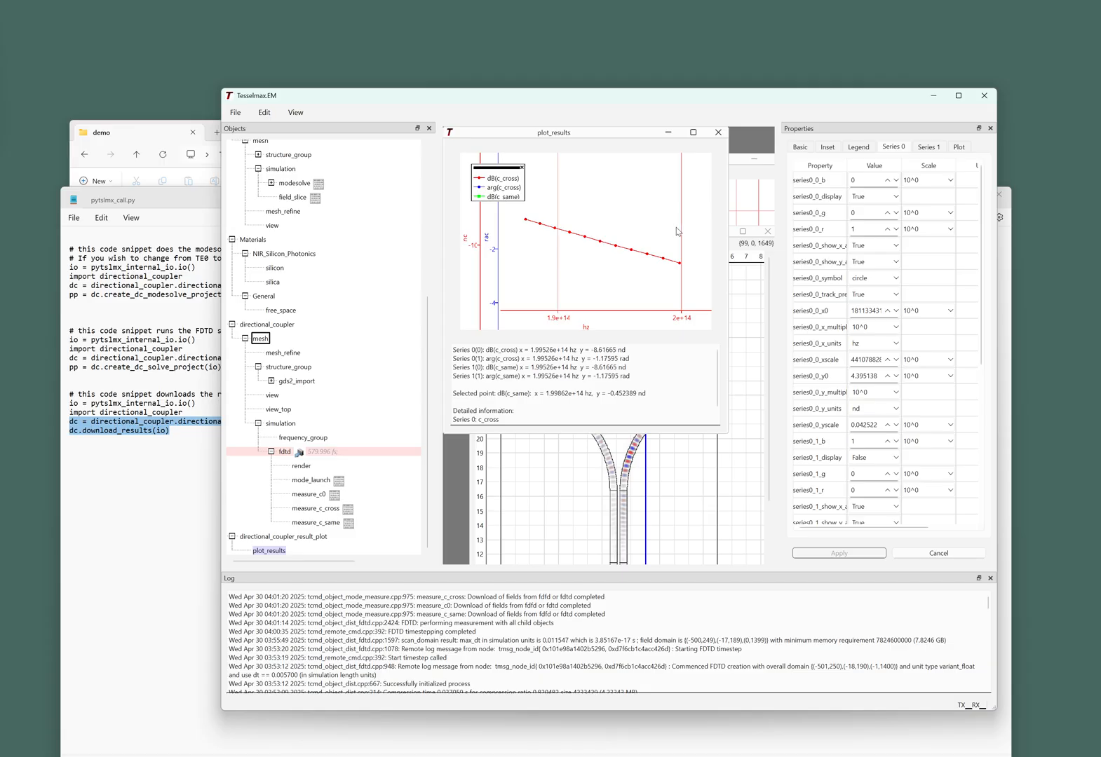
pyautogui.click(680, 265)
pyautogui.moveTo(663, 210)
pyautogui.mouseDown()
pyautogui.moveTo(651, 265)
pyautogui.moveTo(675, 213)
pyautogui.mouseUp()
pyautogui.click(670, 176)
pyautogui.click(548, 257)
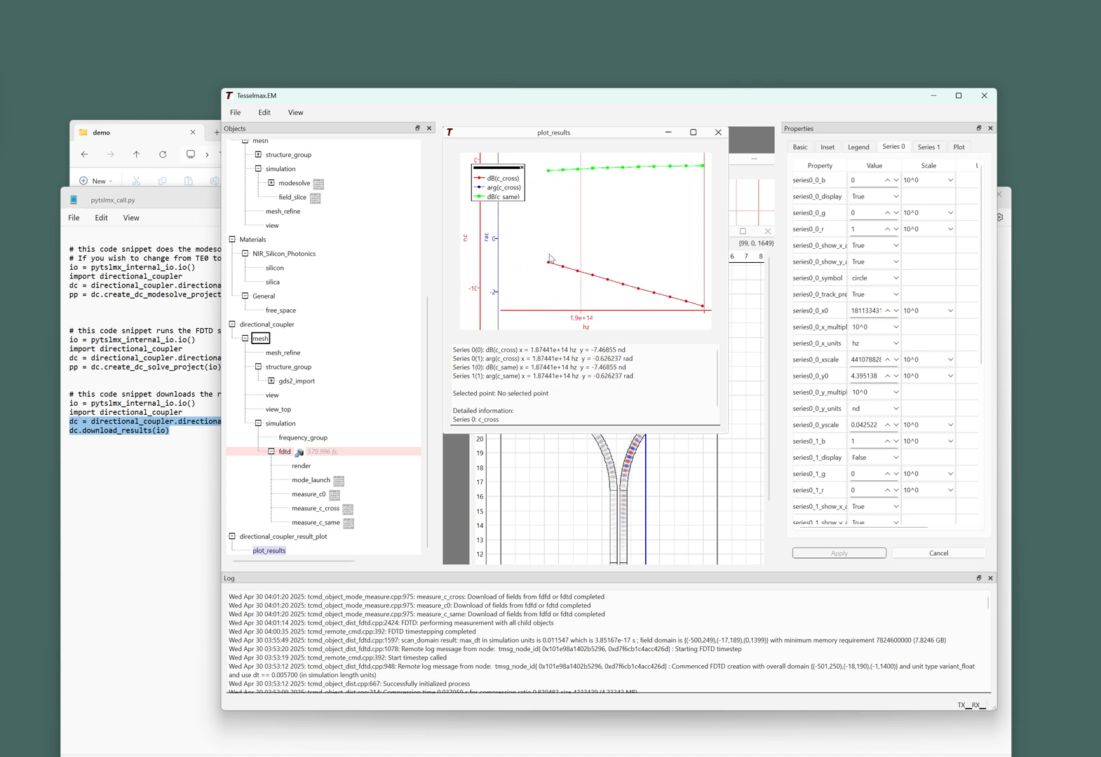
pyautogui.click(544, 254)
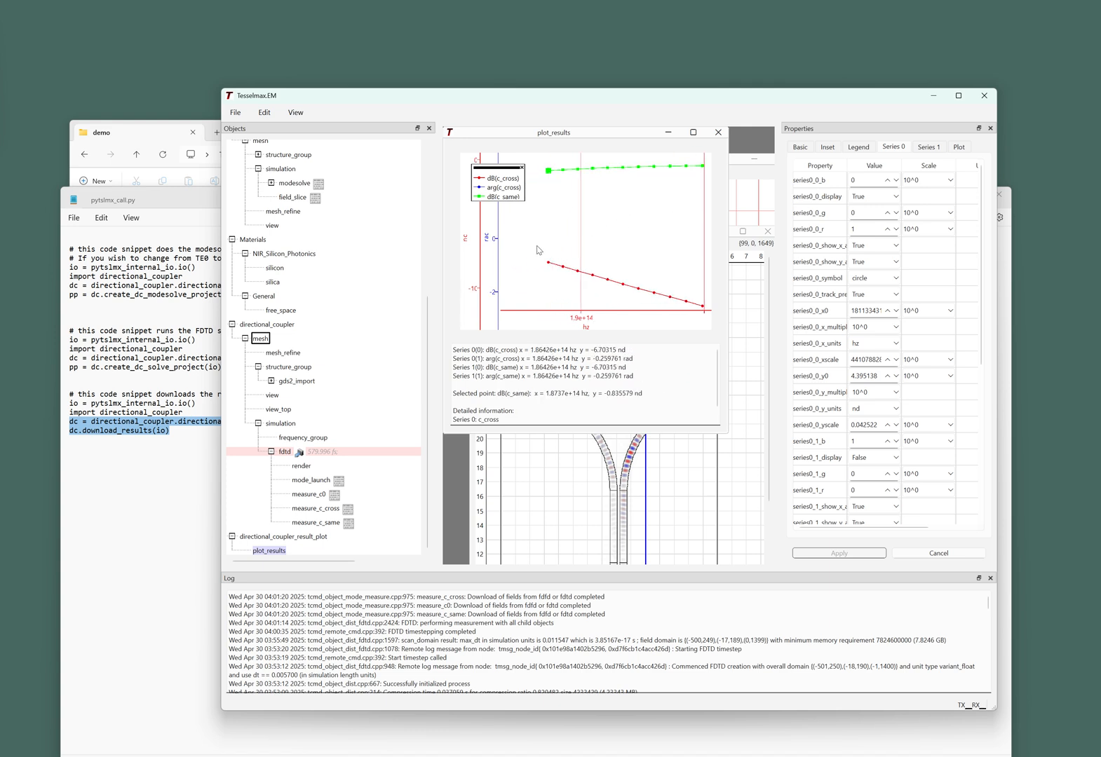
# Step: Show the py_process window, enlarge the main window, and place the console clear of the plot_results readout
pyautogui.scroll(3, 336, 236)
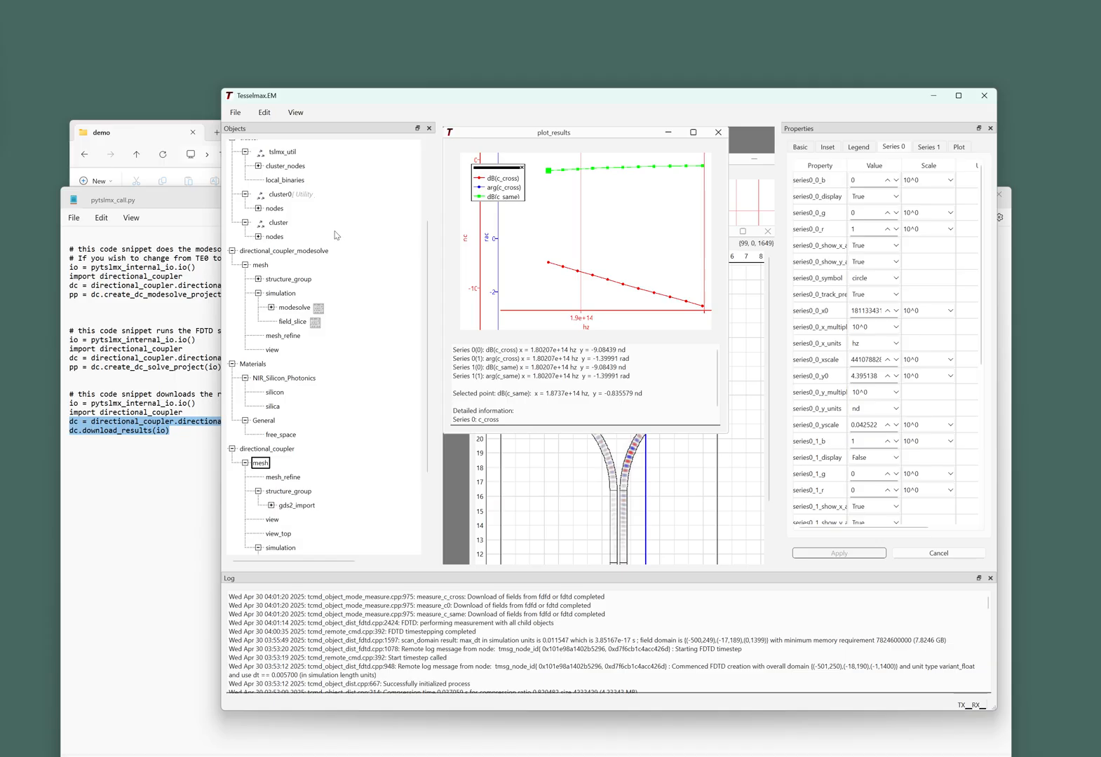
pyautogui.scroll(3, 433, 219)
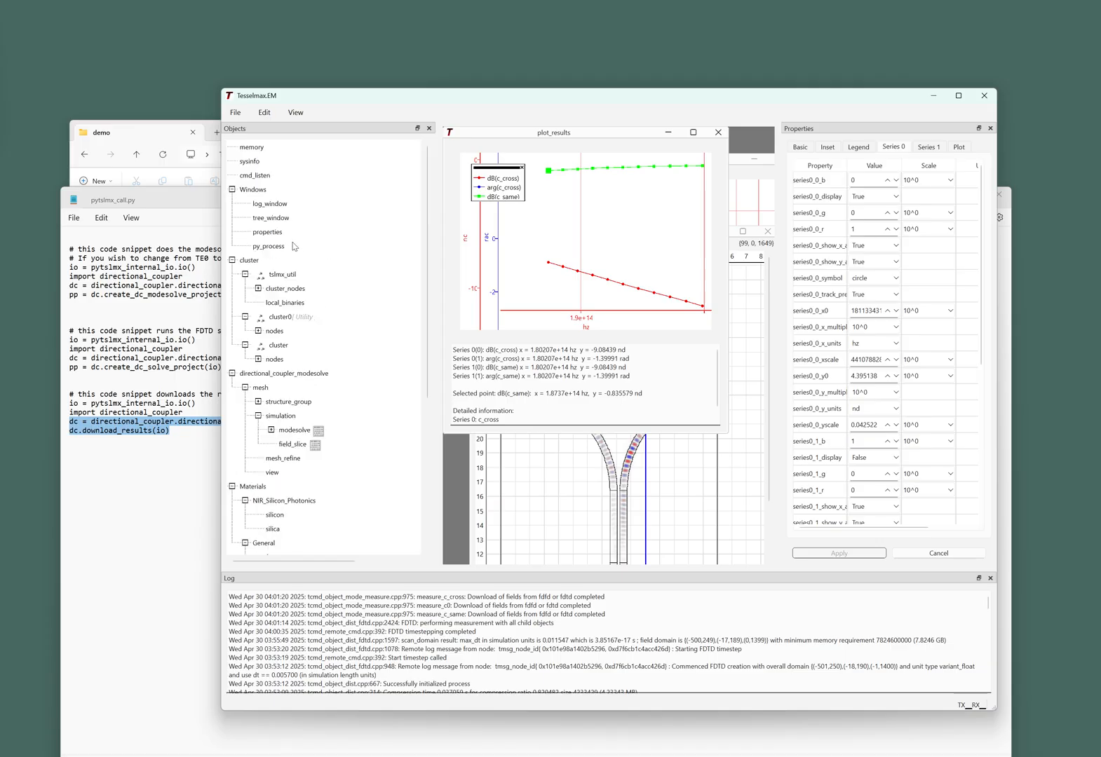
pyautogui.rightClick(294, 246)
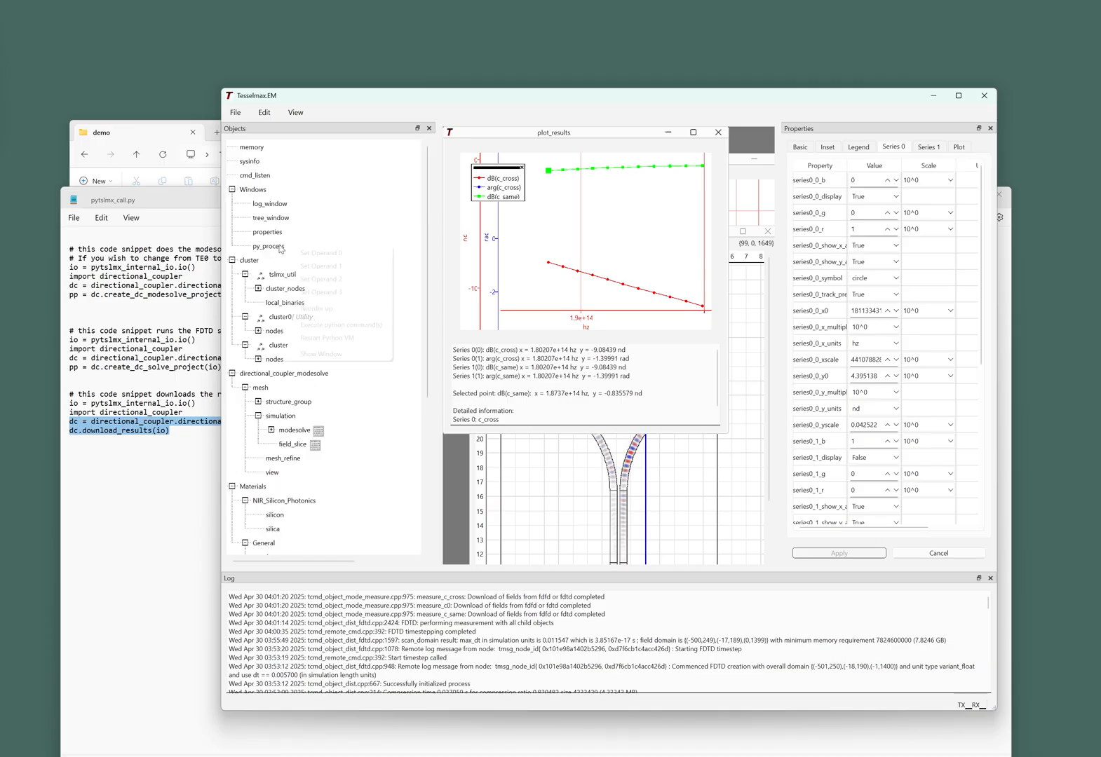
pyautogui.click(343, 354)
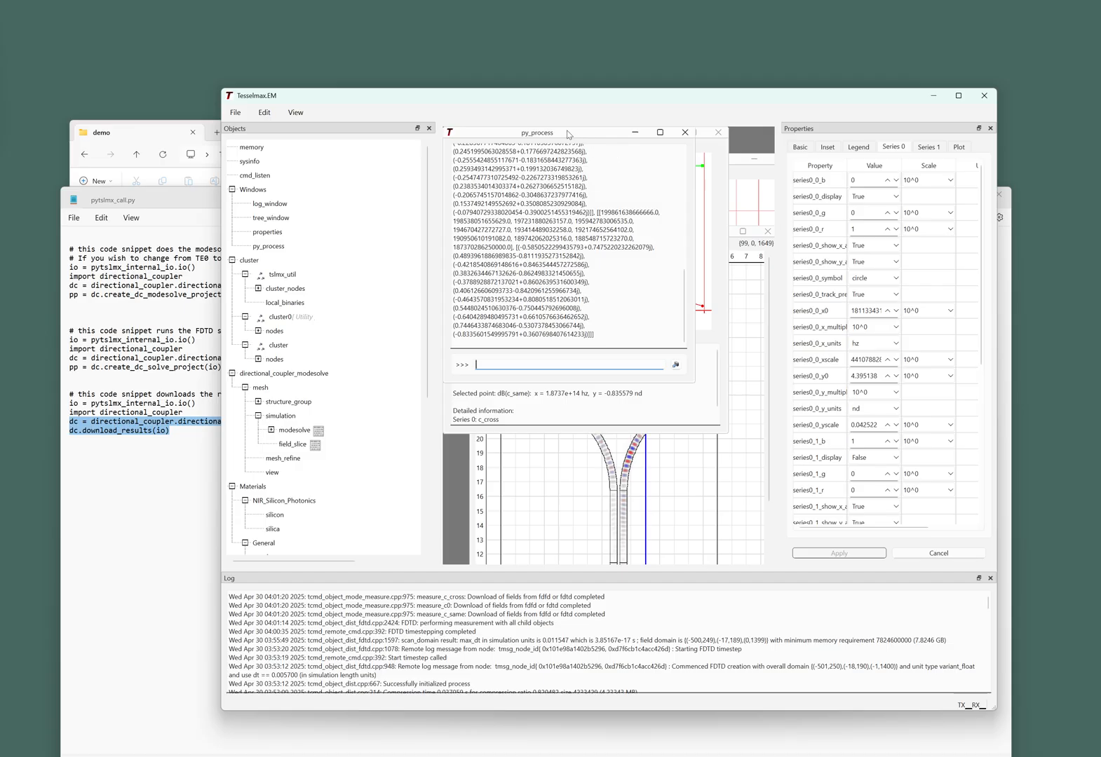
pyautogui.moveTo(567, 131); pyautogui.dragTo(601, 241)
pyautogui.moveTo(623, 313); pyautogui.dragTo(604, 329)
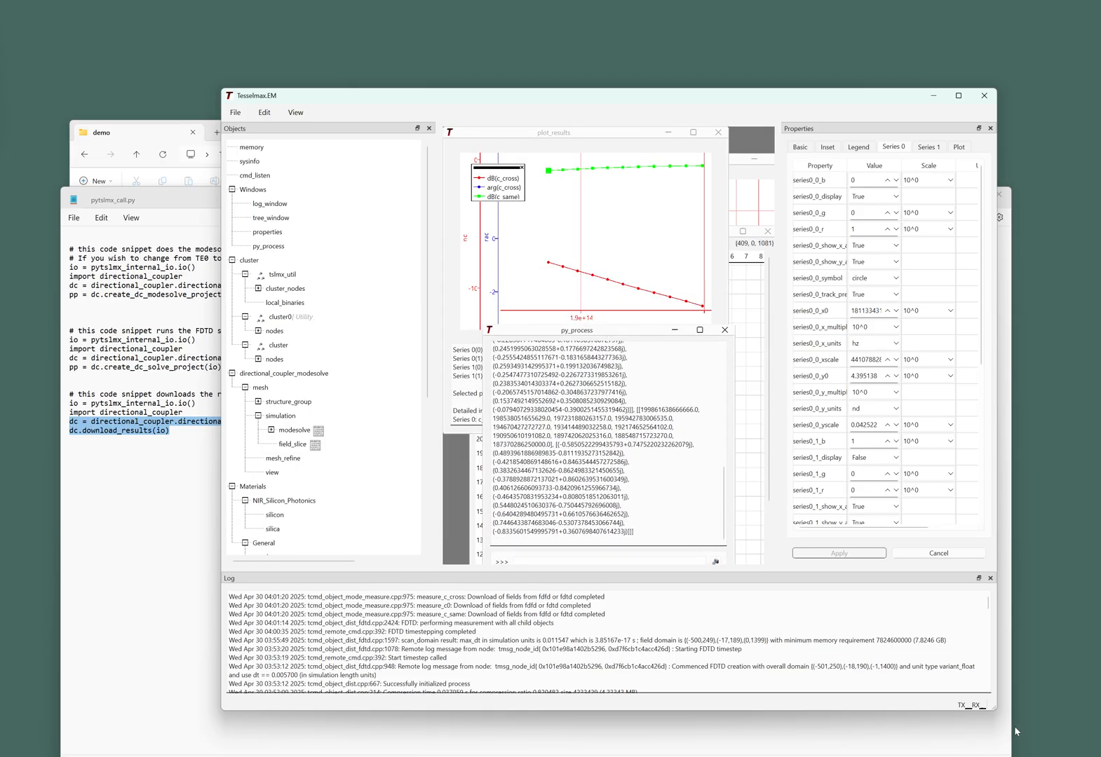
pyautogui.moveTo(997, 712); pyautogui.dragTo(1041, 734)
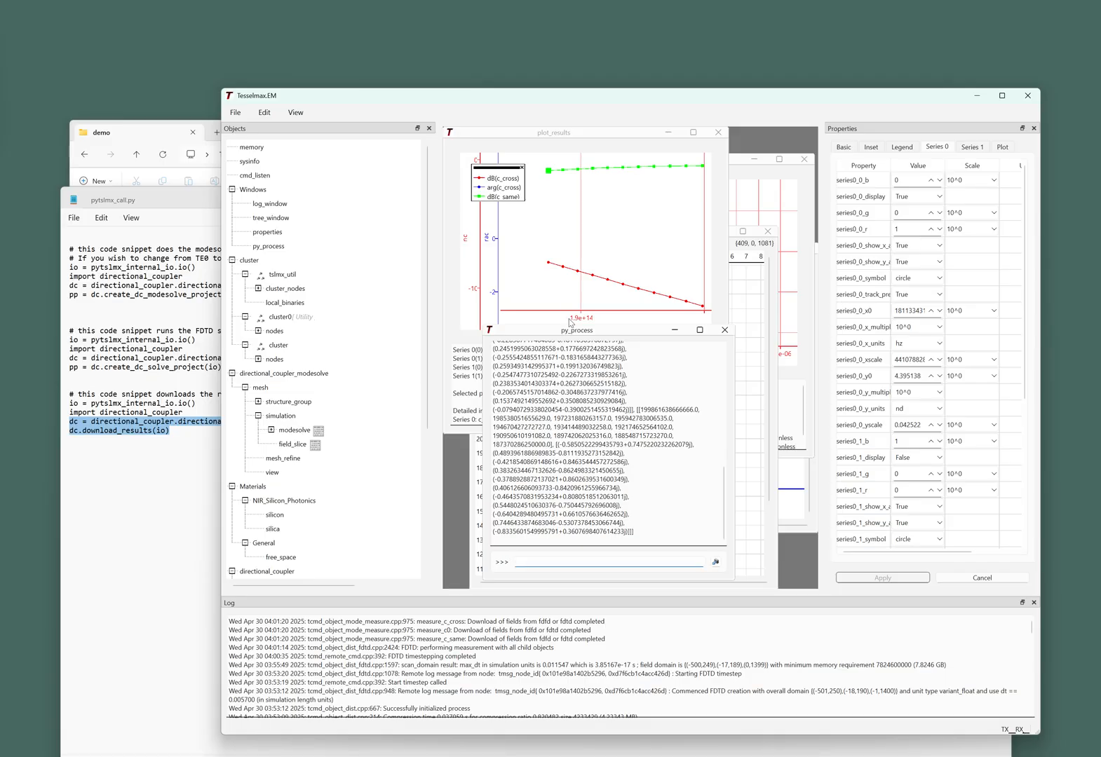
pyautogui.moveTo(620, 328); pyautogui.dragTo(725, 326)
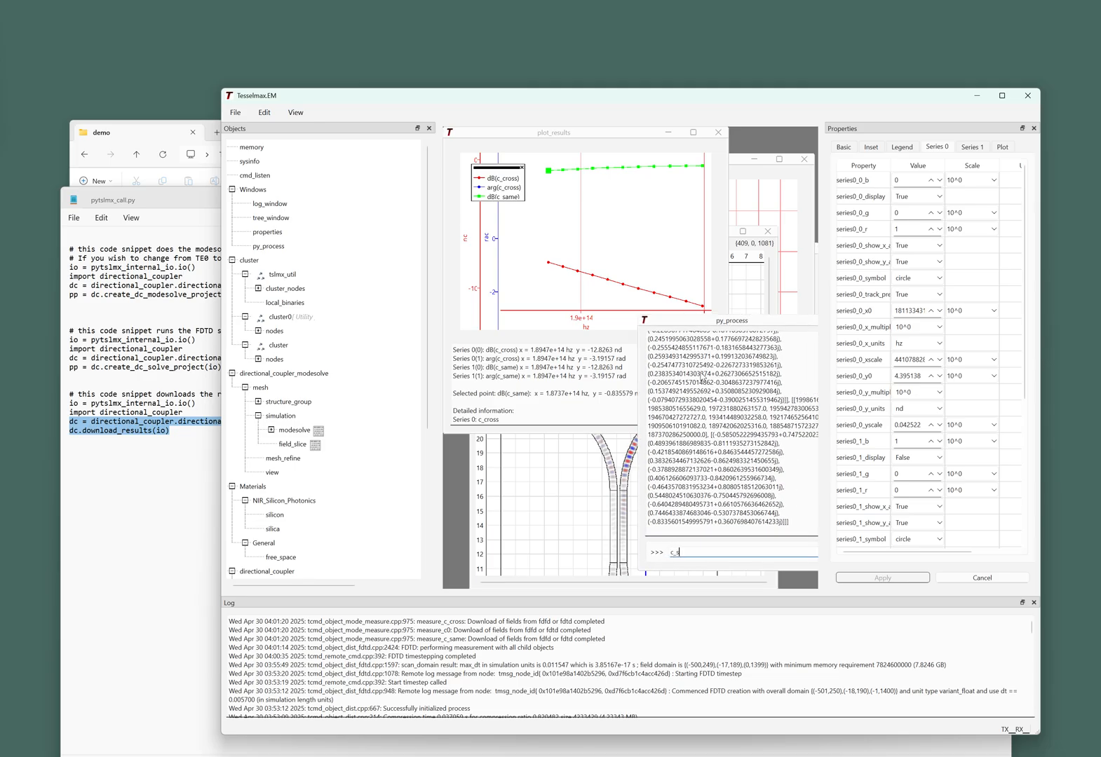
# Step: Define dB_same = -.8355 in the py_process console
pyautogui.write('am')
pyautogui.press('BackSpace')
pyautogui.press('BackSpace')
pyautogui.press('BackSpace')
pyautogui.press('BackSpace')
pyautogui.press('BackSpace')
pyautogui.press('BackSpace')
pyautogui.press('BackSpace')
pyautogui.write('B_same = -.8355')
pyautogui.press('Return')
# Step: Select the lowest-frequency point of dB(c_cross) in plot_results and define dB_cross = -8.00176 in py_process
pyautogui.write('db_c')
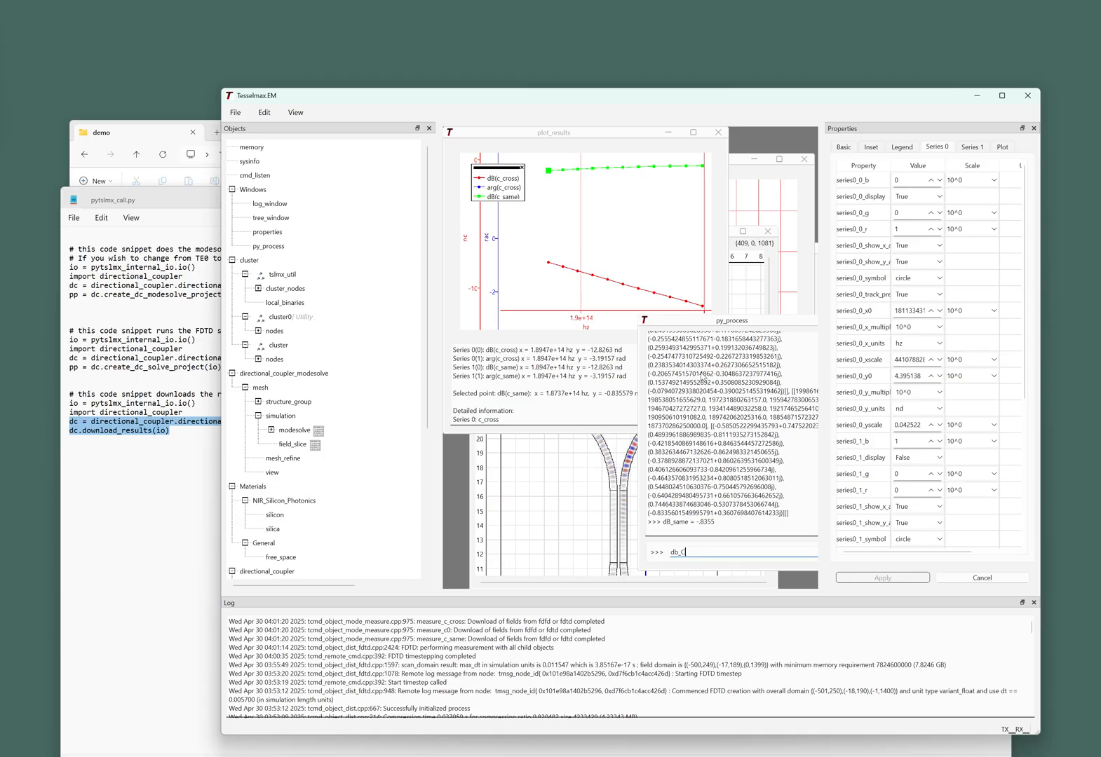
pyautogui.write('cross =')
pyautogui.click(548, 263)
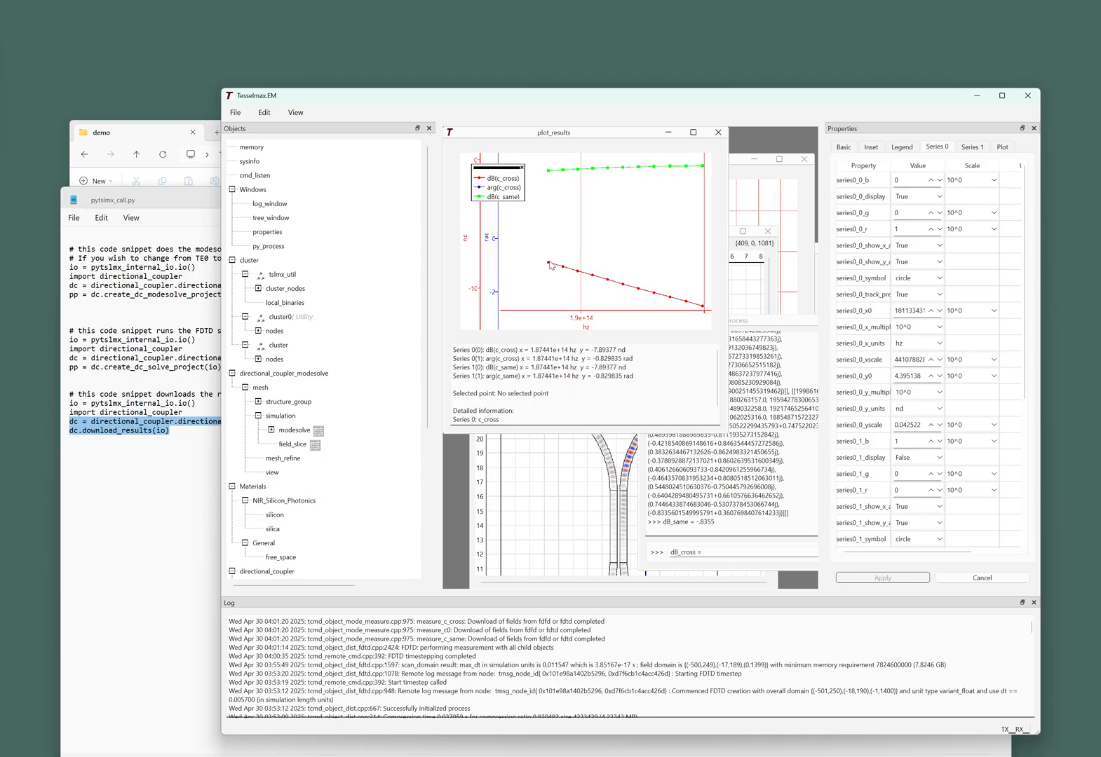
pyautogui.click(748, 323)
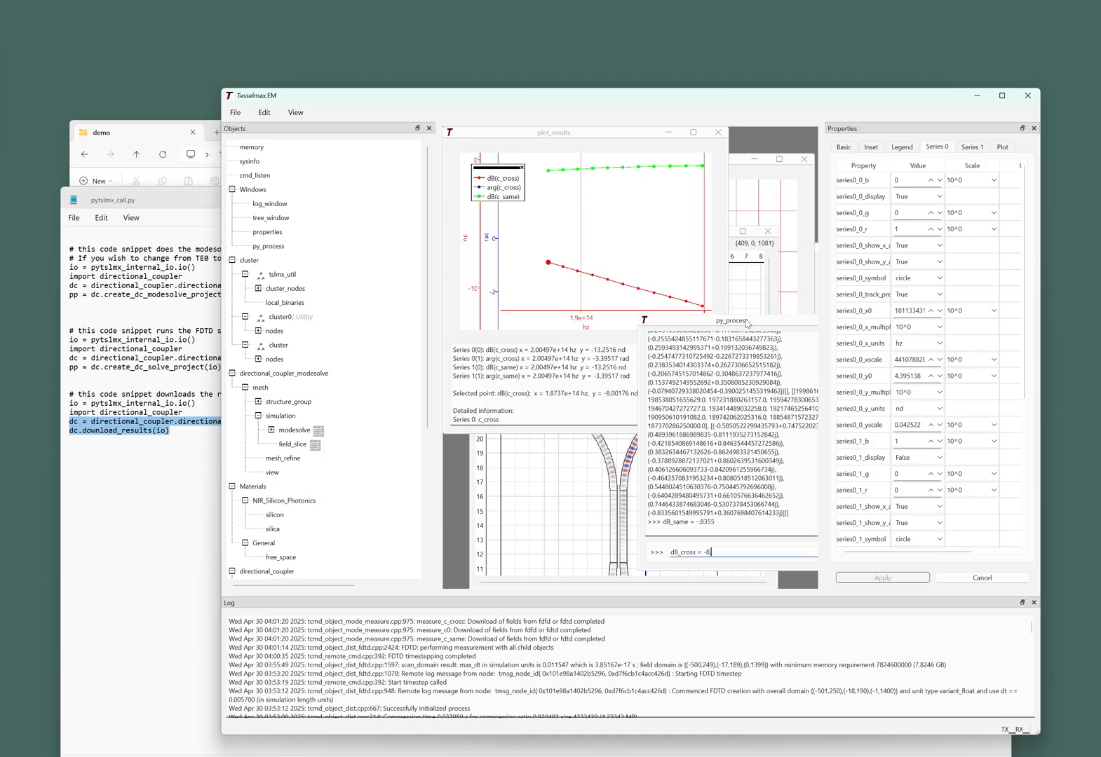
pyautogui.write('= -8.00176')
pyautogui.press('Return')
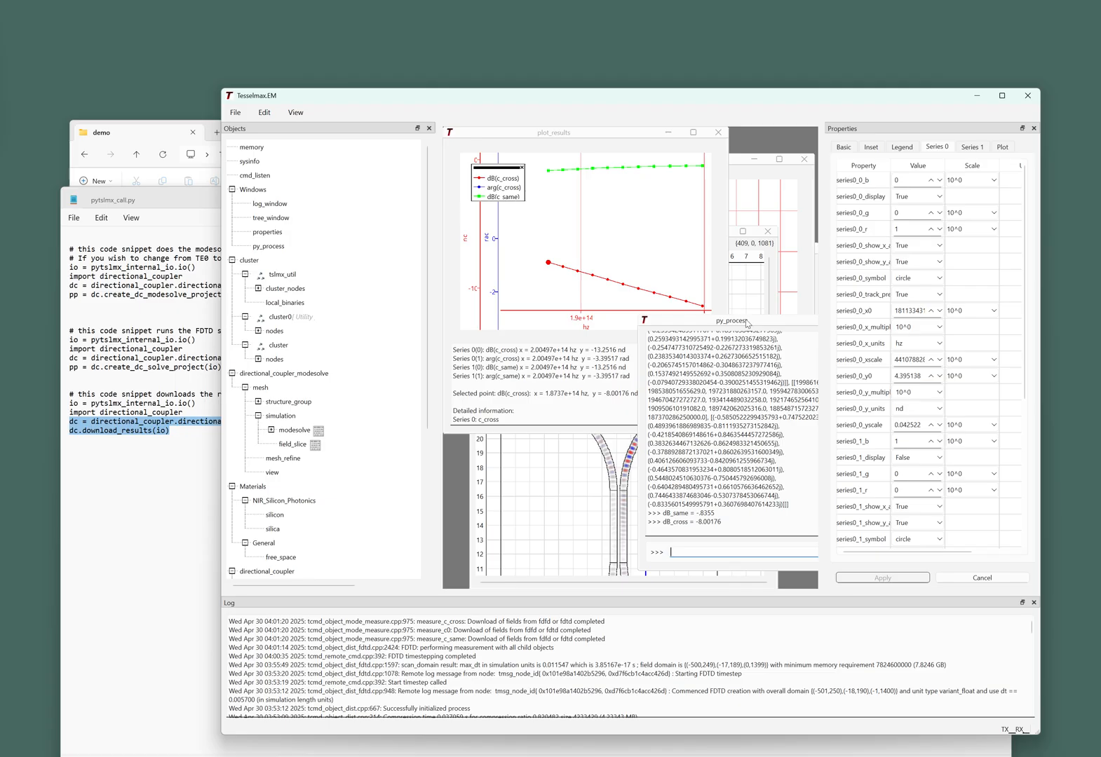
# Step: Import the math module in the py_process console and evaluate math.log10(10)
pyautogui.write('import math')
pyautogui.press('Return')
pyautogui.write('math')
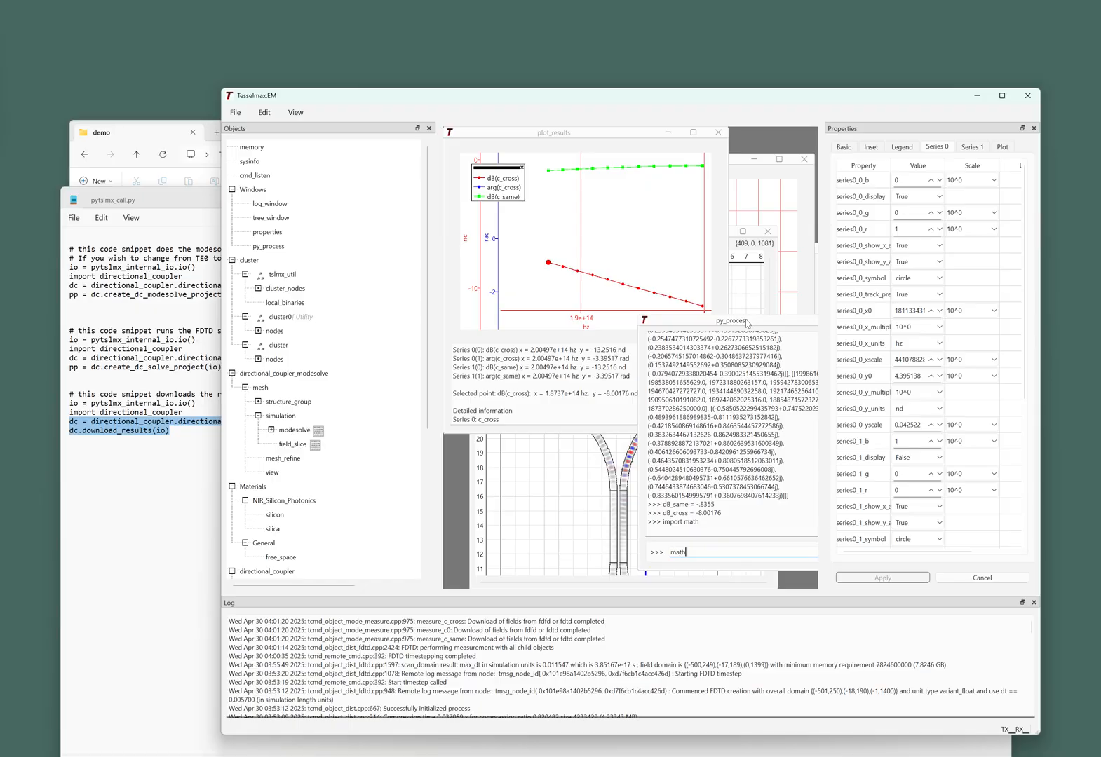
pyautogui.write('log')
pyautogui.press('BackSpace')
pyautogui.press('BackSpace')
pyautogui.write('og')
pyautogui.press('Return')
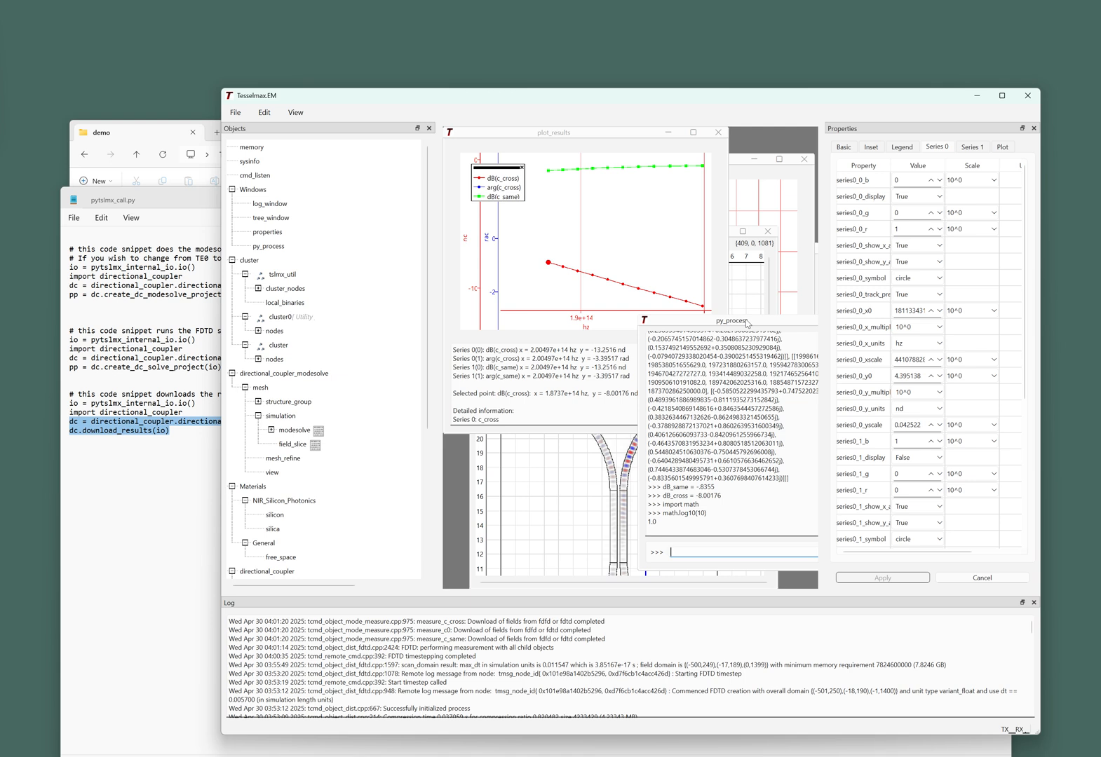
# Step: Check the power function's argument order by evaluating math.pow(1,10) and math.pow(10,1) in py_process
pyautogui.write('math.pow(1,10)')
pyautogui.press('Return')
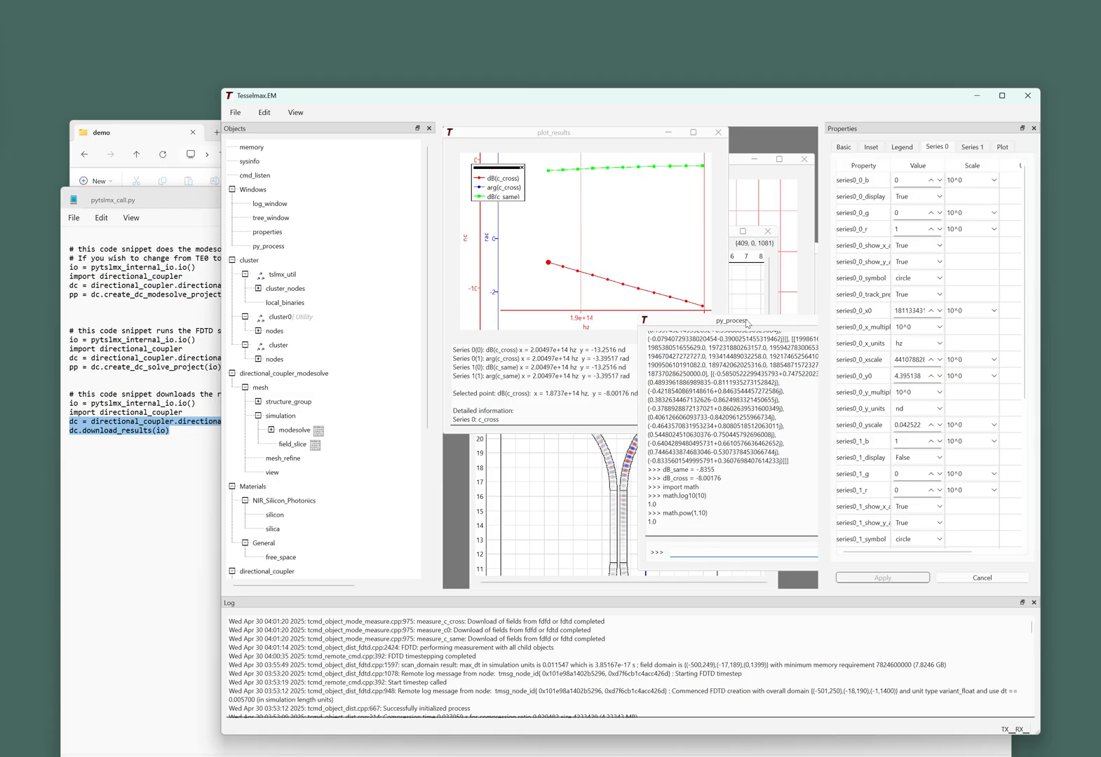
pyautogui.press('Up')
pyautogui.write('0')
pyautogui.press('Right')
pyautogui.press('Right')
pyautogui.press('Right')
pyautogui.press('BackSpace')
pyautogui.press('Return')
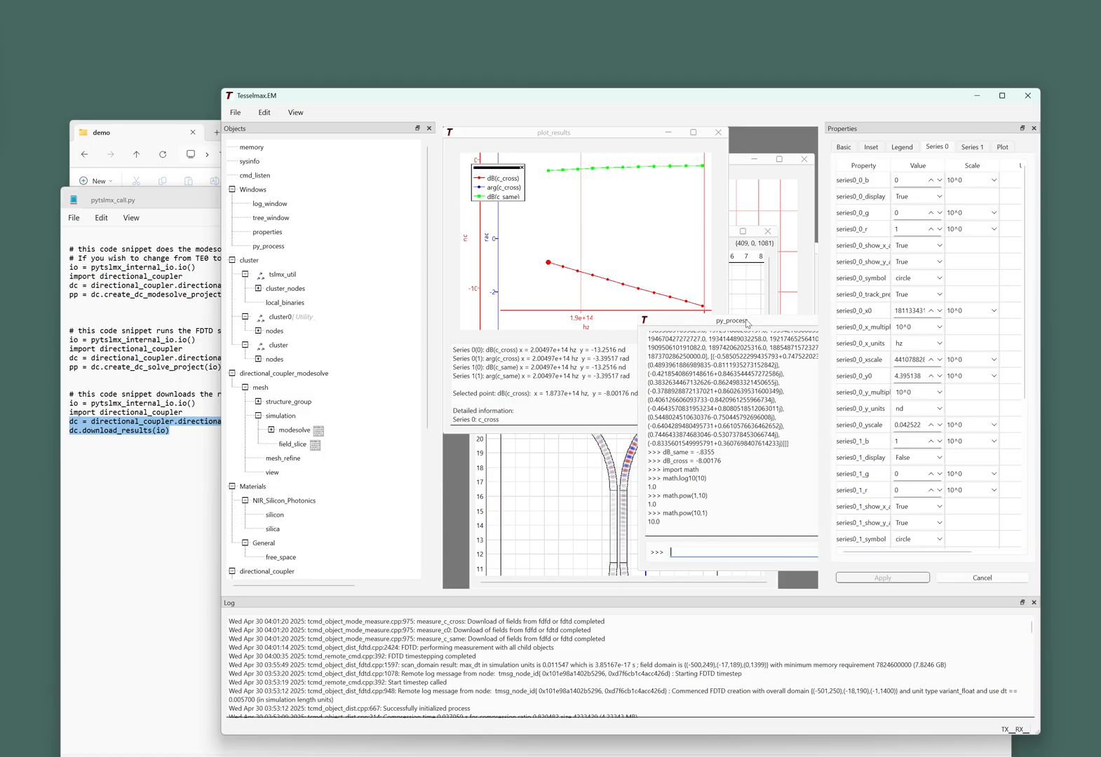
# Step: Evaluate 10*math.log10( math.pow(10, dB_same/10) + math.pow(10, dB_cross/10)) in py_process, repositioning the console so the whole expression can be read
pyautogui.write('10*math.log10( math.pow(10, dB_same/10) + math.')
pyautogui.moveTo(745, 319); pyautogui.dragTo(598, 321)
pyautogui.write('.pow')
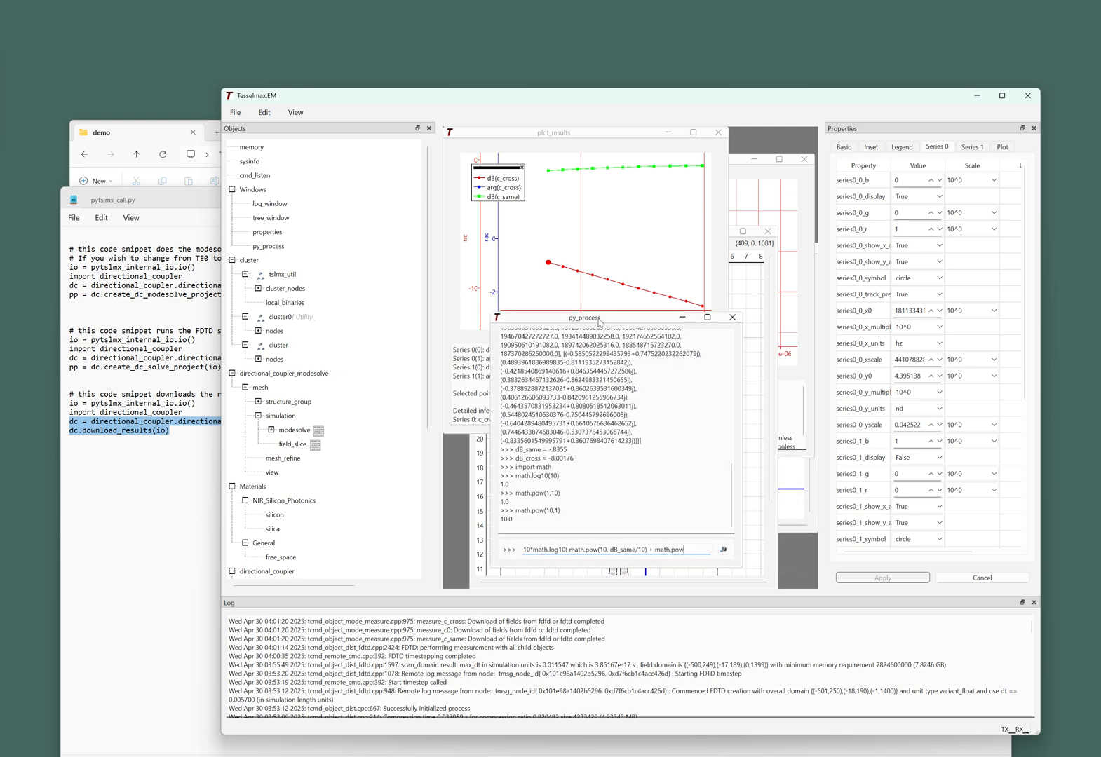
pyautogui.write('(10, dB_cross/10))')
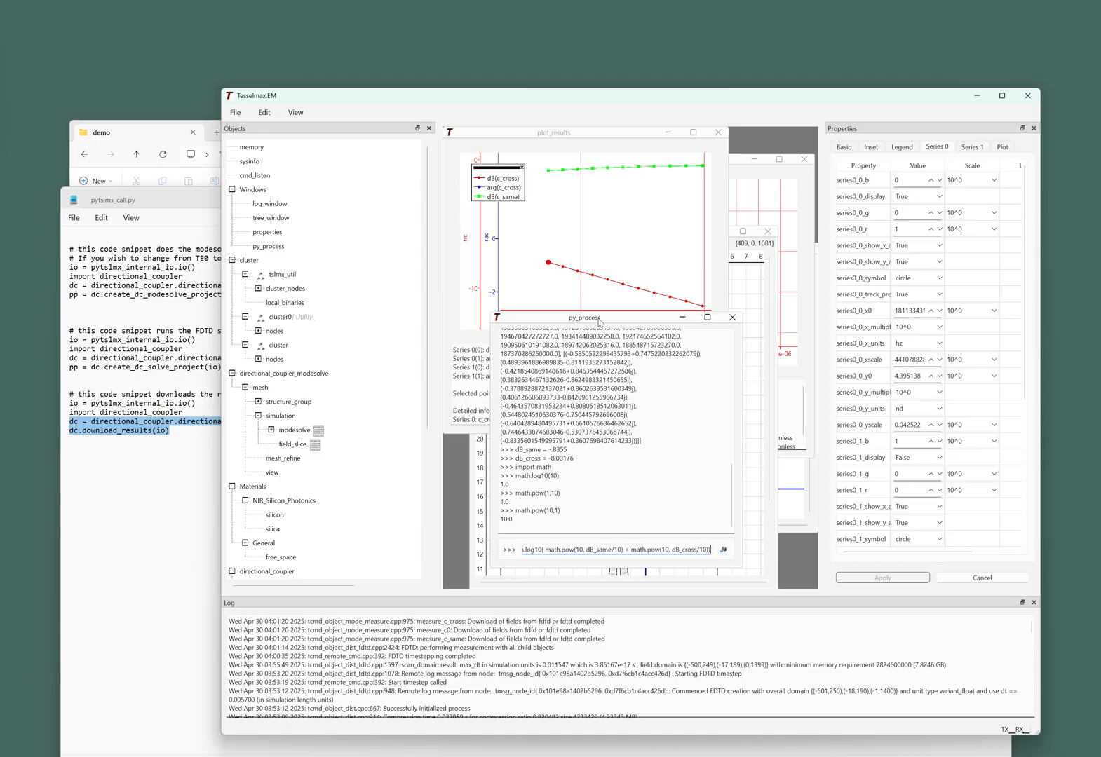
pyautogui.press('Return')
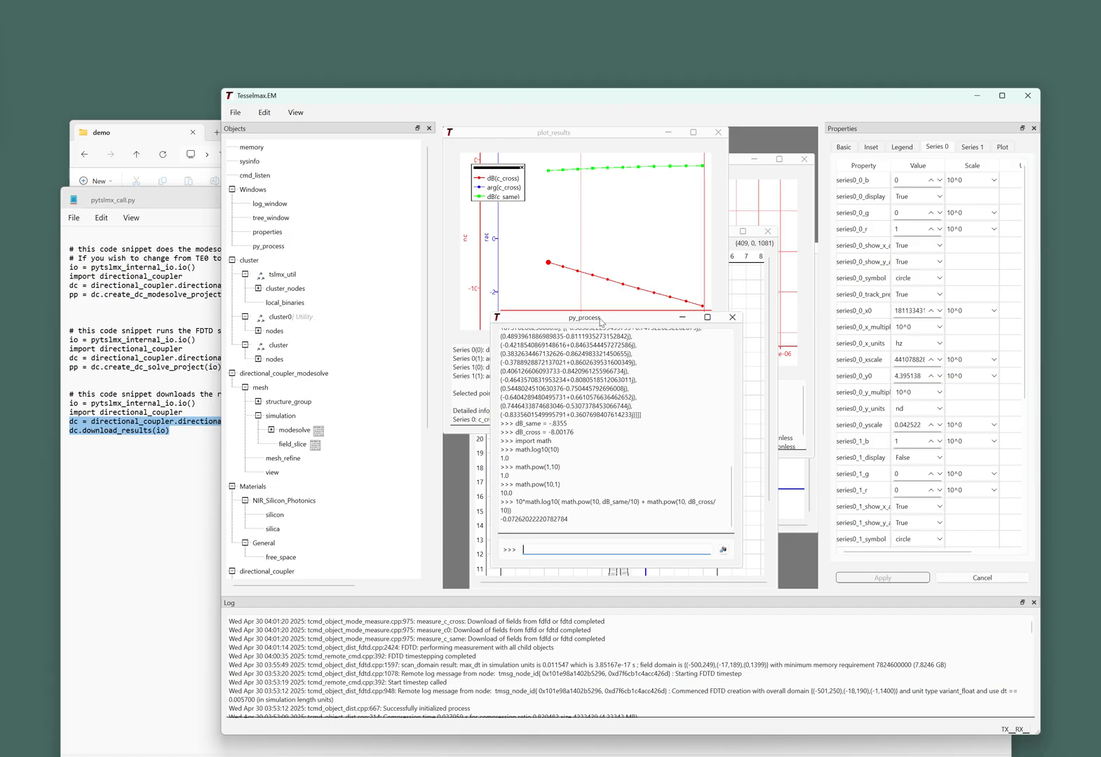
pyautogui.moveTo(599, 322); pyautogui.dragTo(655, 326)
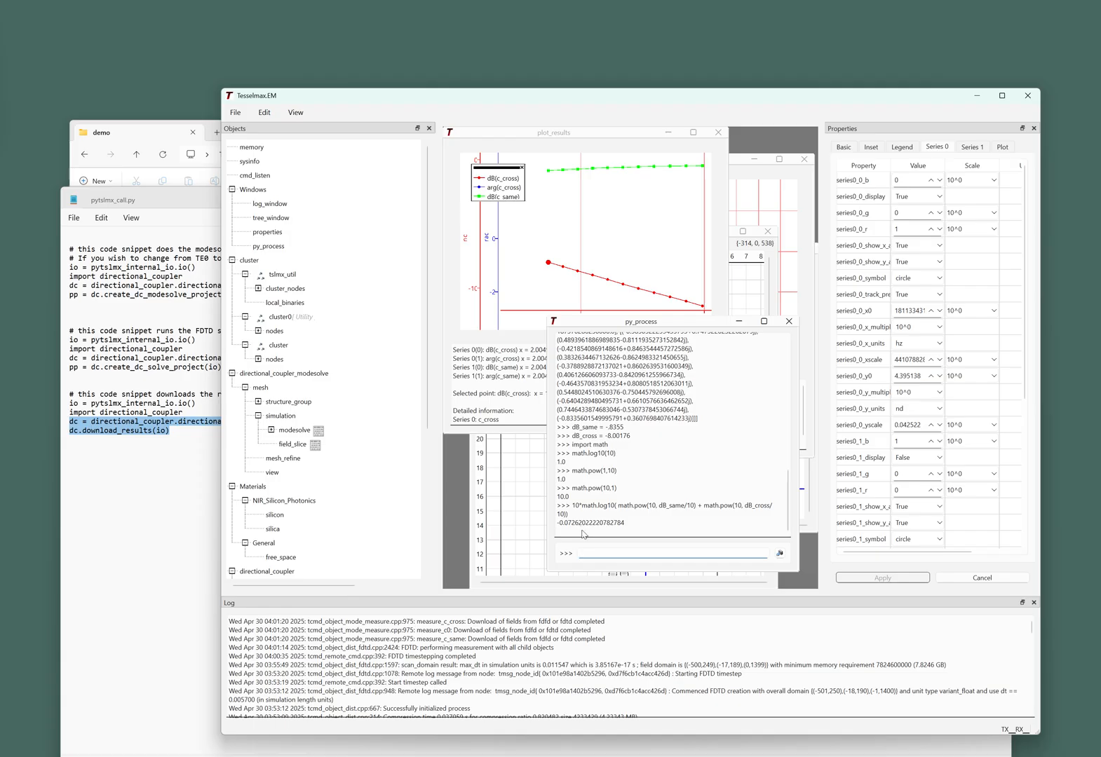
# Step: Select the highest-frequency point of dB(c_same) in plot_results and define dB_same = 0.452389 in py_process
pyautogui.click(626, 138)
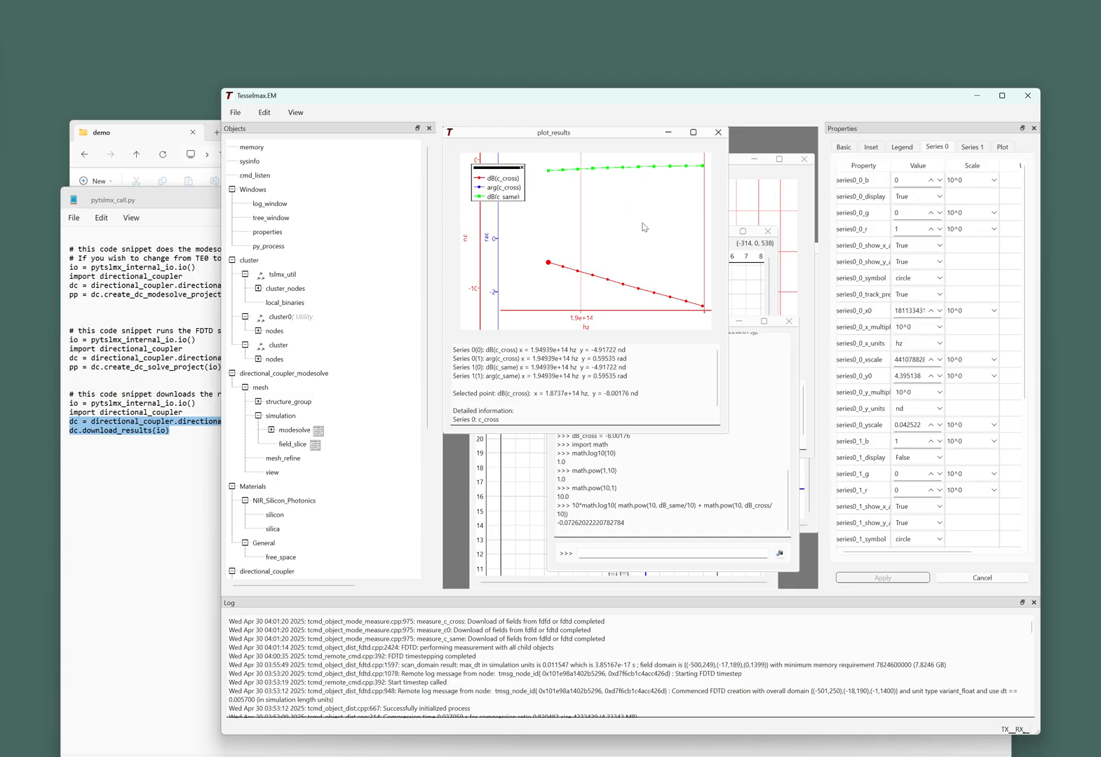
pyautogui.moveTo(648, 233); pyautogui.dragTo(607, 237)
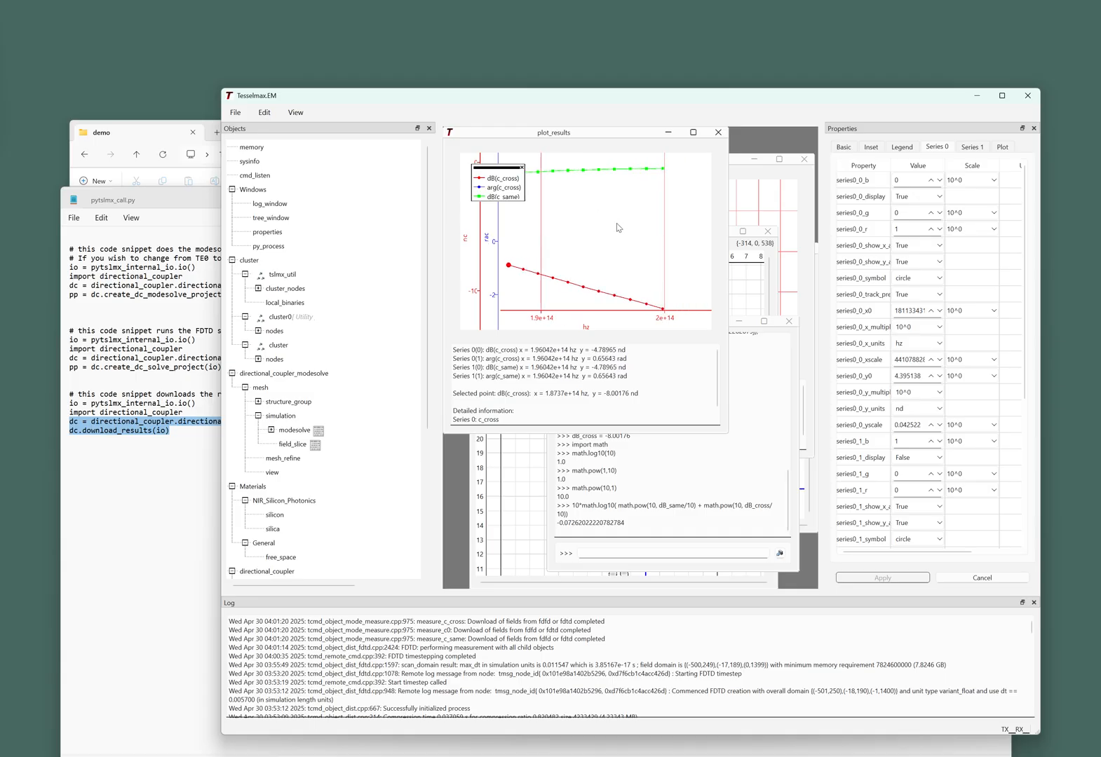
pyautogui.click(663, 167)
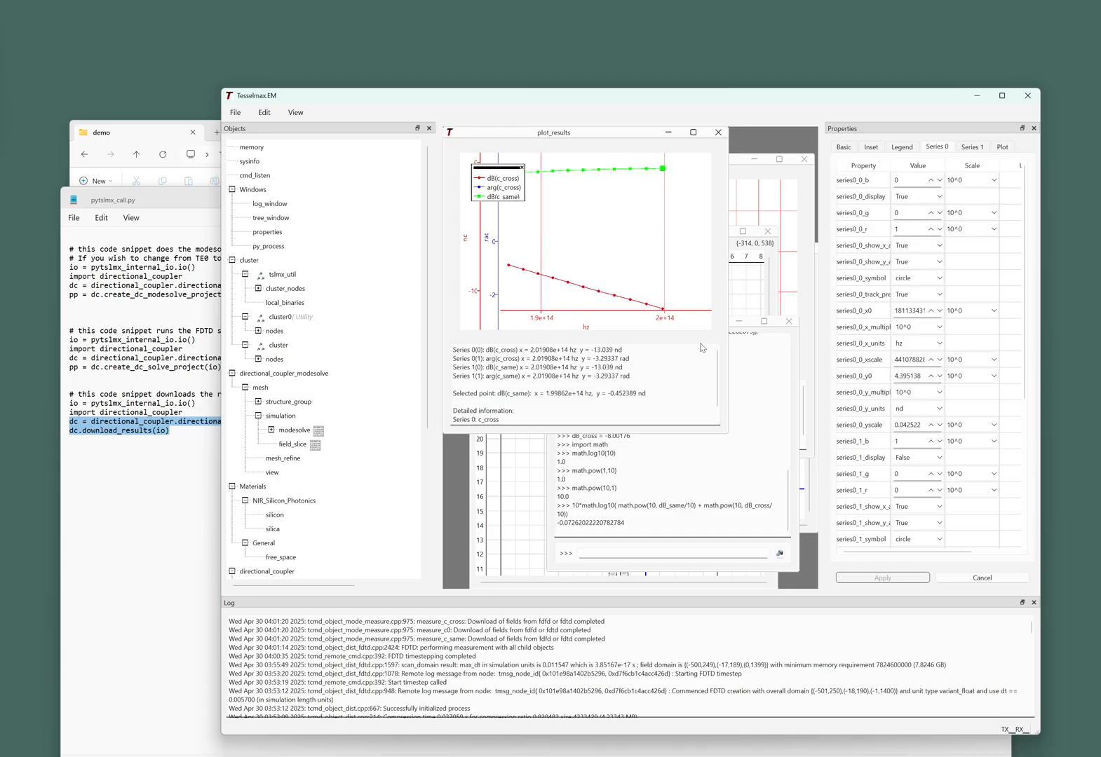
pyautogui.click(767, 410)
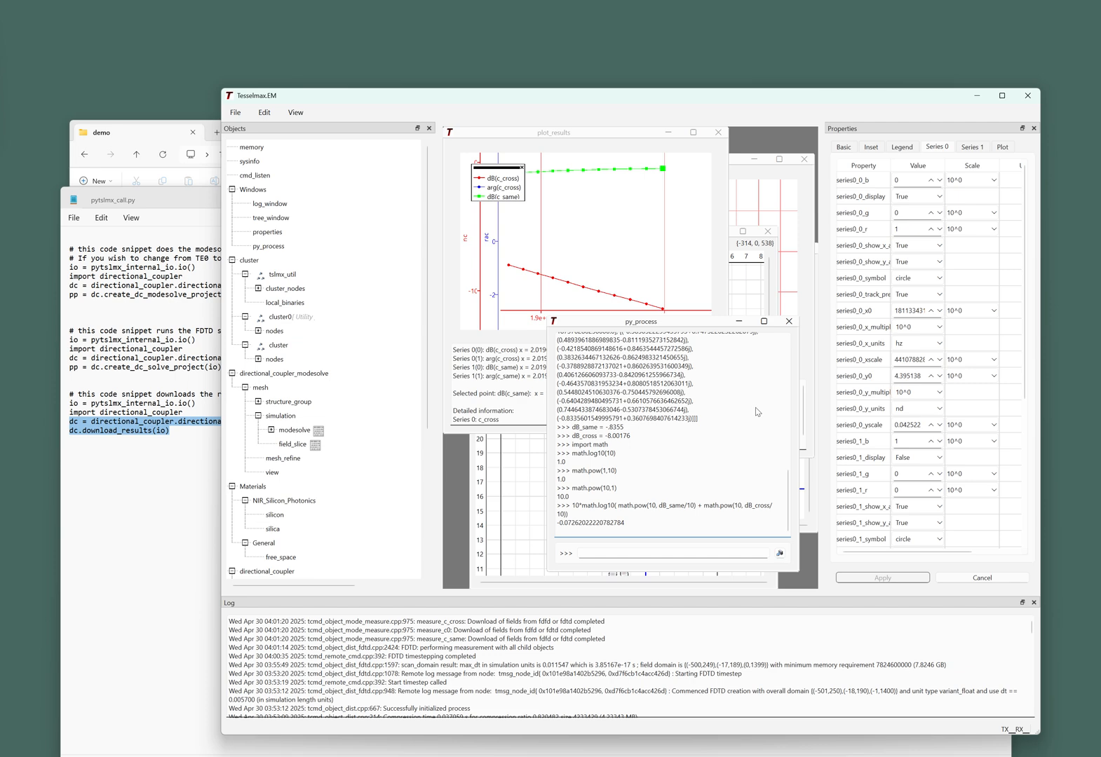
pyautogui.moveTo(665, 325); pyautogui.dragTo(752, 285)
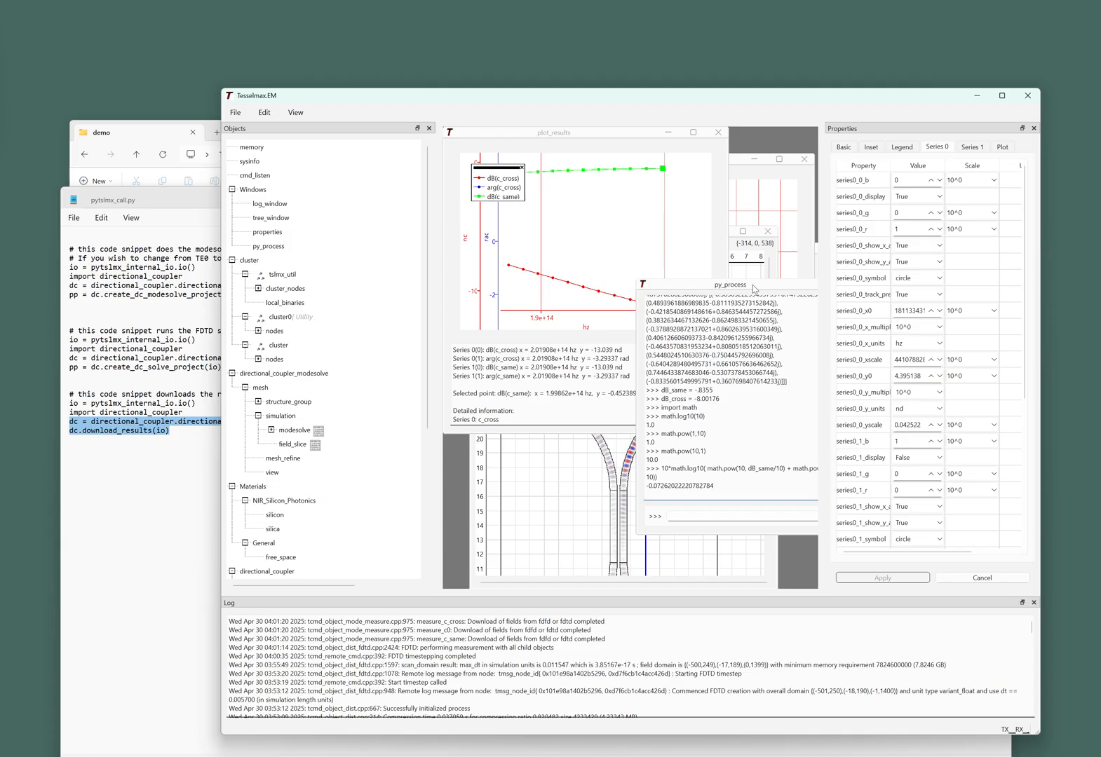
pyautogui.click(691, 511)
pyautogui.write('dB_same = 0.4523')
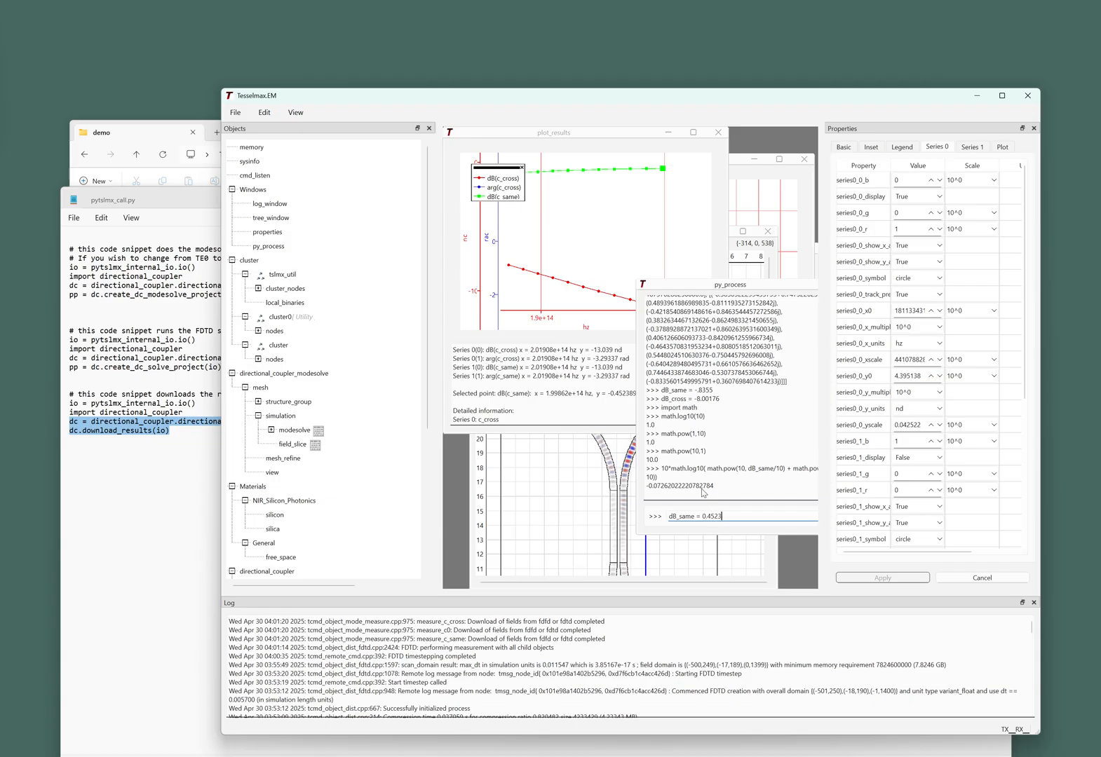
pyautogui.write('89')
pyautogui.press('Return')
# Step: Select the highest-frequency point of dB(c_cross) in plot_results and define dB_cross = -11.423 in py_process
pyautogui.write('dB_c')
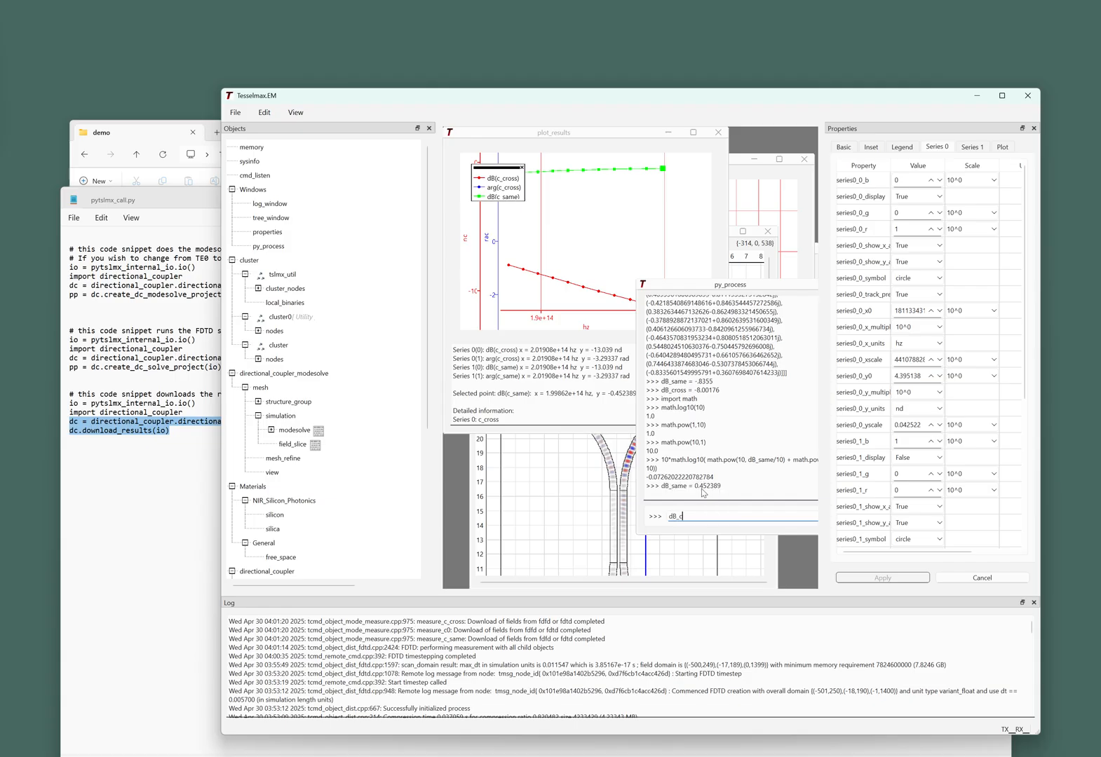
pyautogui.write('ross =')
pyautogui.moveTo(709, 285); pyautogui.dragTo(668, 329)
pyautogui.click(662, 309)
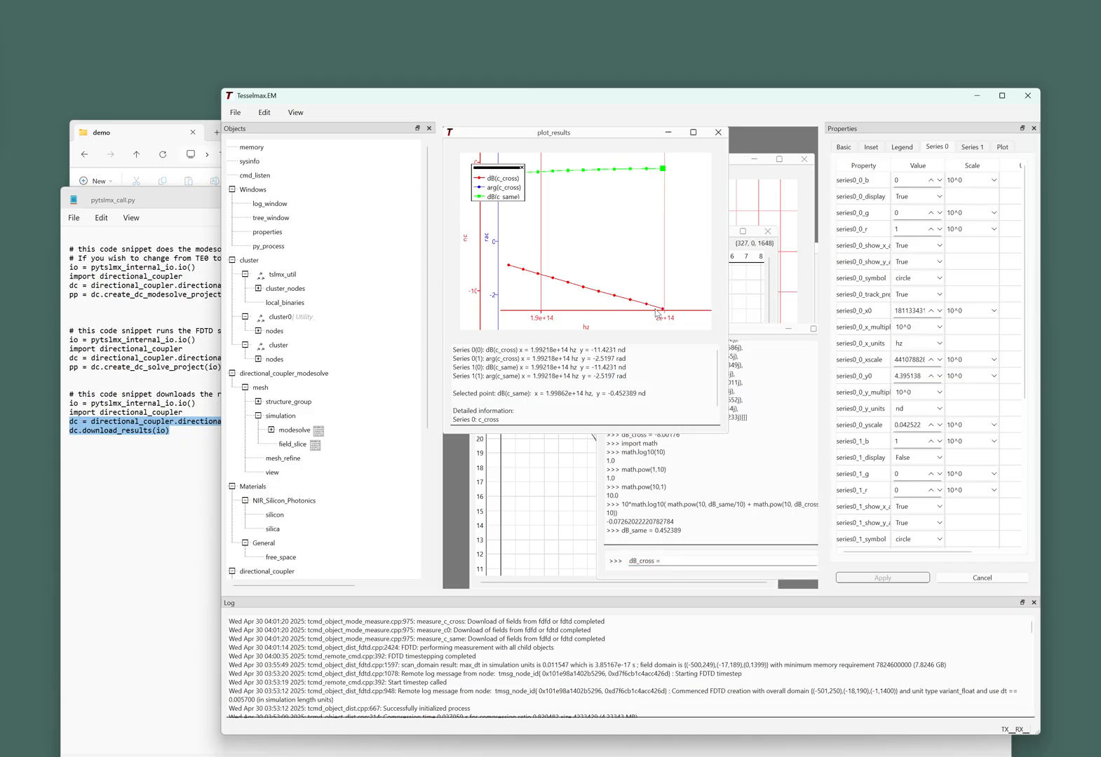
pyautogui.click(748, 331)
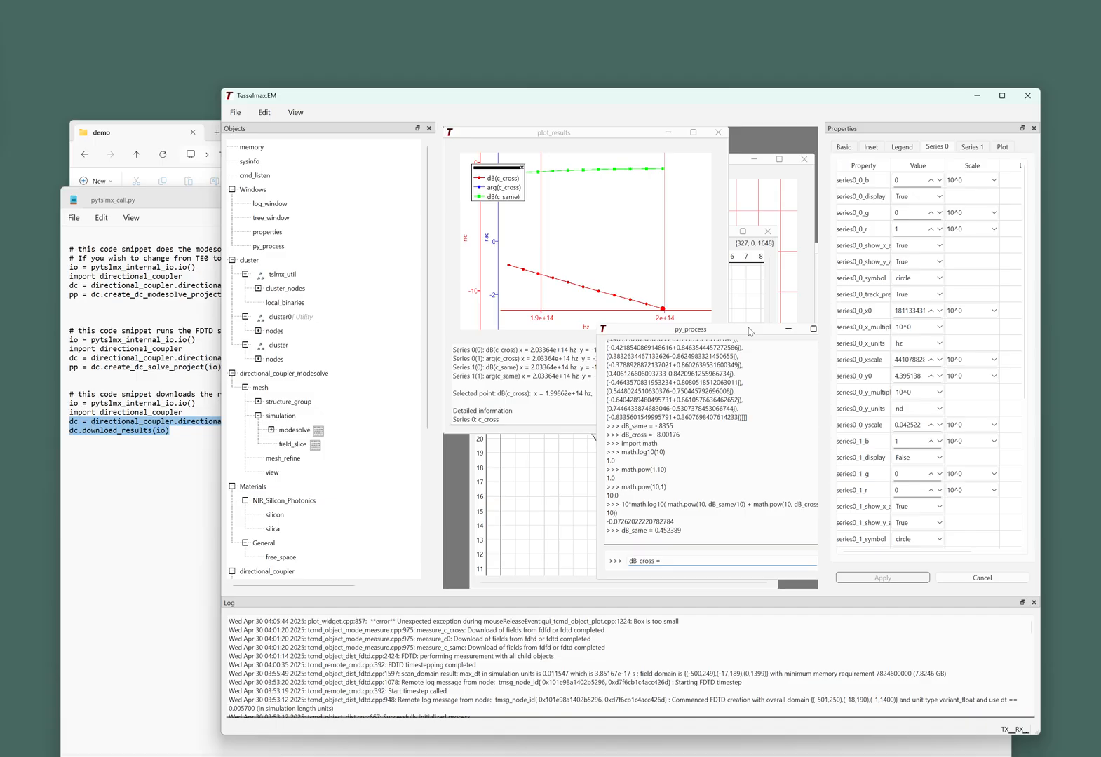
pyautogui.write('-11.423')
pyautogui.press('Return')
# Step: Rerun the combined dB expression with the highest-frequency values and move the console so the output is fully readable
pyautogui.press('Up')
pyautogui.press('Up')
pyautogui.press('Up')
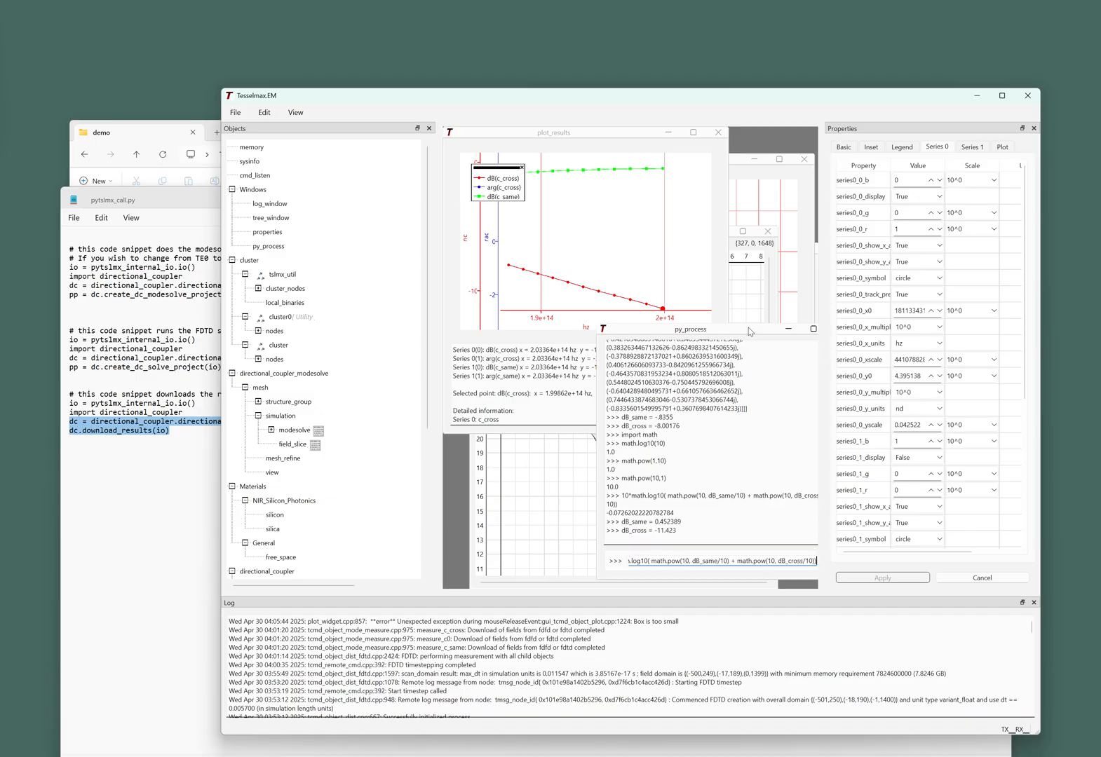
pyautogui.press('Return')
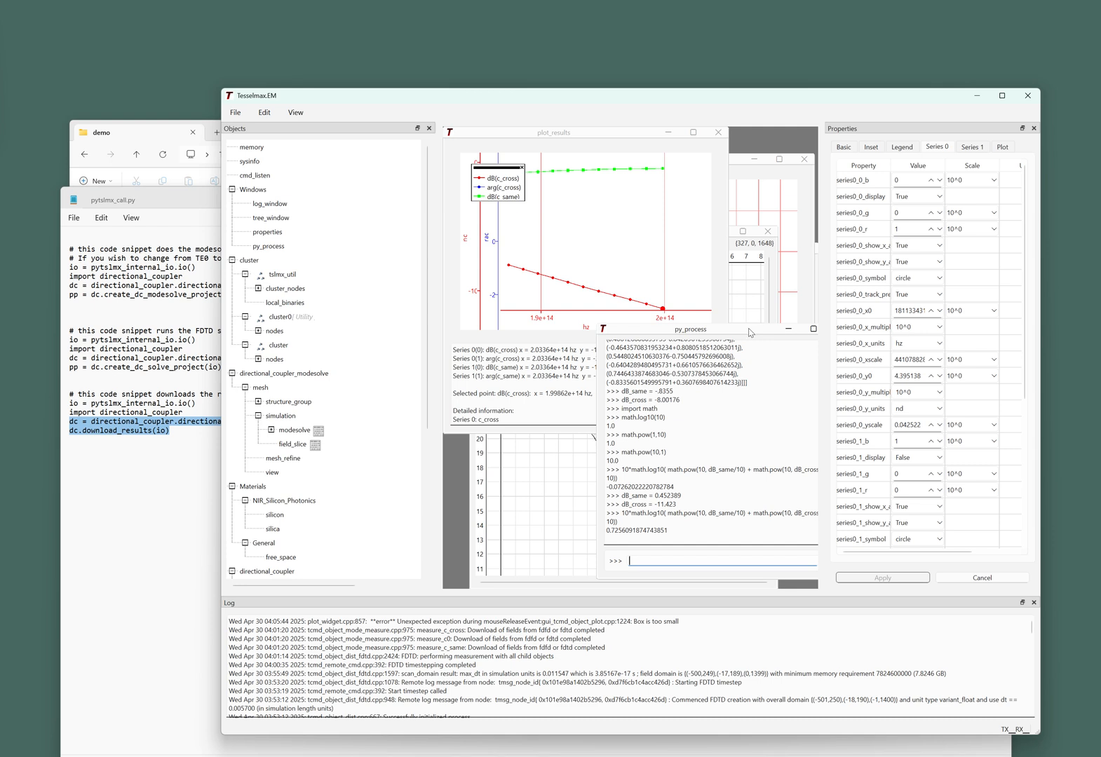
pyautogui.moveTo(750, 332); pyautogui.dragTo(703, 332)
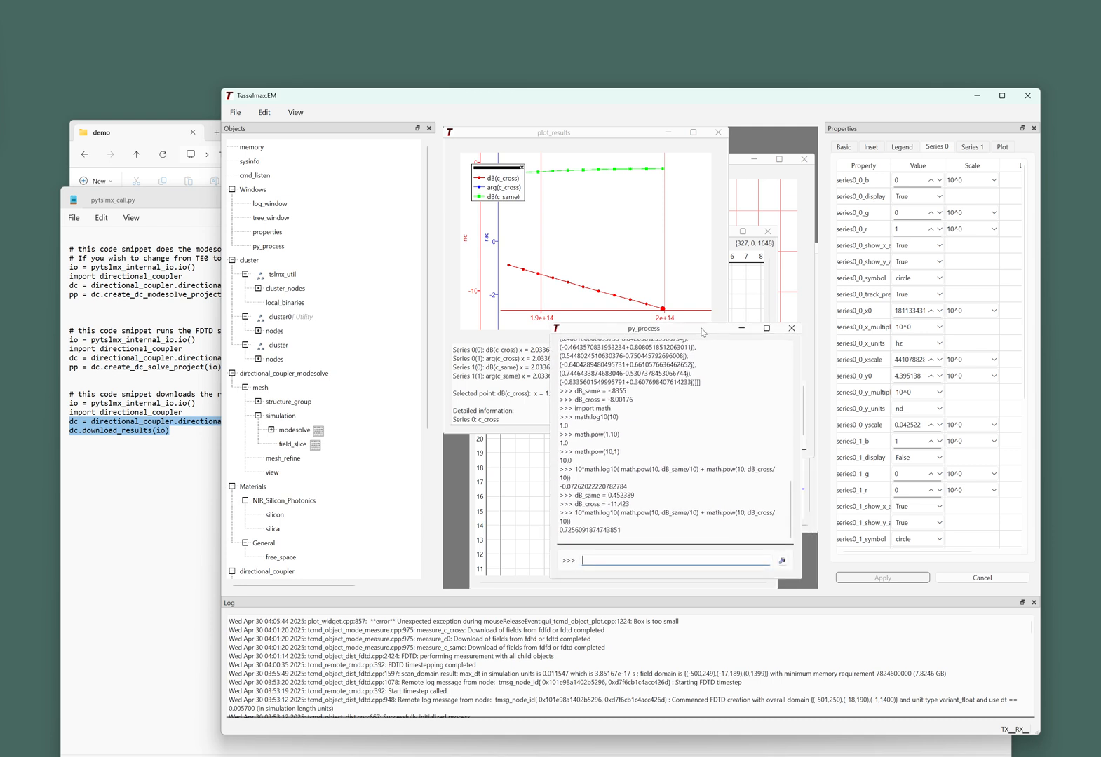
# Step: Recheck the highest-frequency point of dB(c_same) in plot_results and redefine dB_same as -0.452389 in py_process
pyautogui.press('Up')
pyautogui.press('Up')
pyautogui.press('Up')
pyautogui.click(663, 169)
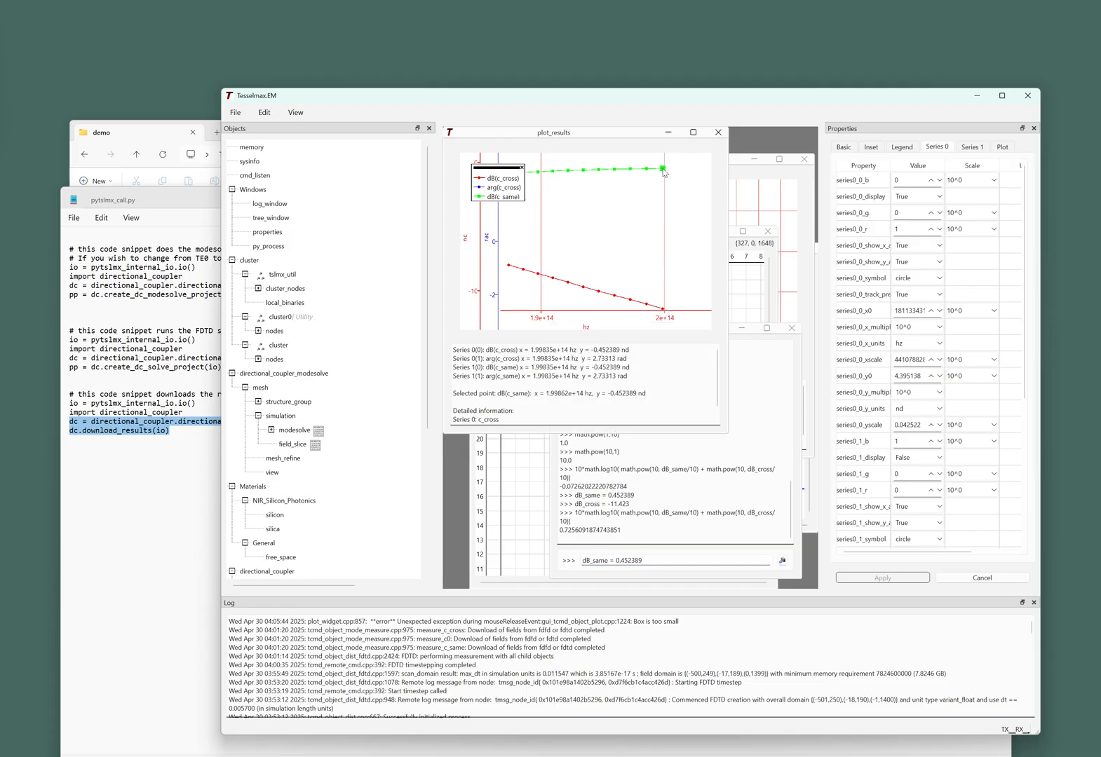
pyautogui.click(753, 350)
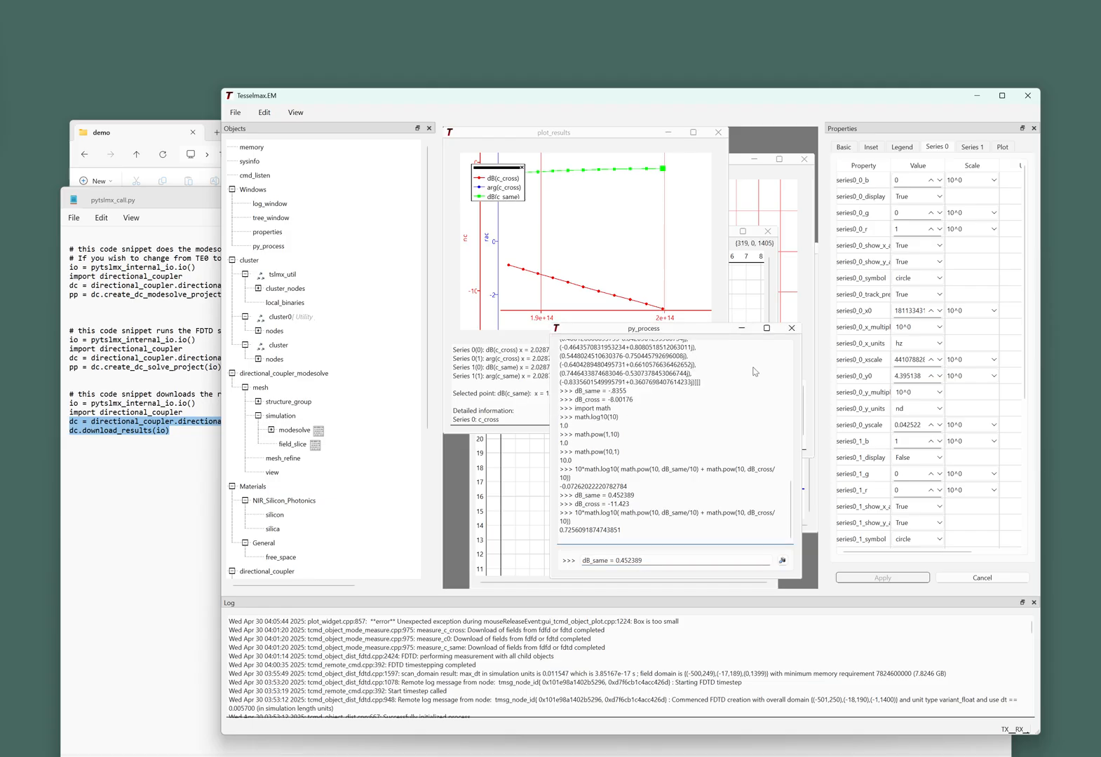
pyautogui.click(616, 559)
pyautogui.write('-')
pyautogui.press('Return')
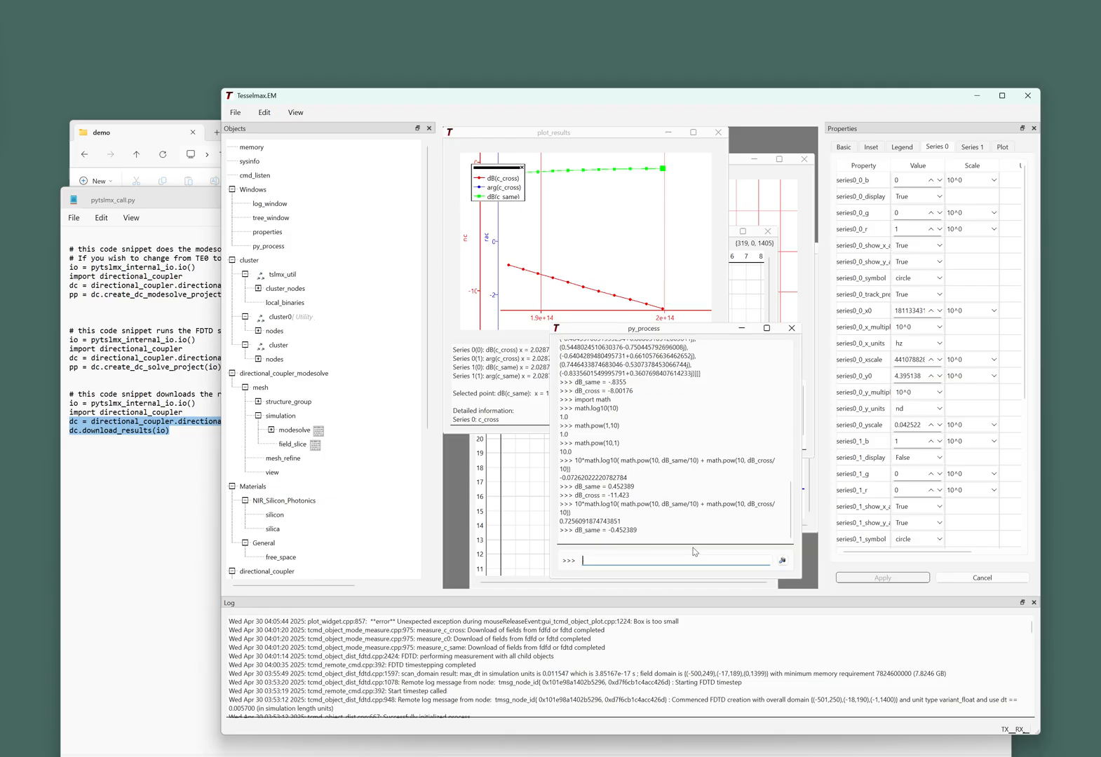
# Step: Recalculate the combined dB expression in py_process using the negative dB_same value
pyautogui.press('Up')
pyautogui.press('Up')
pyautogui.press('Return')
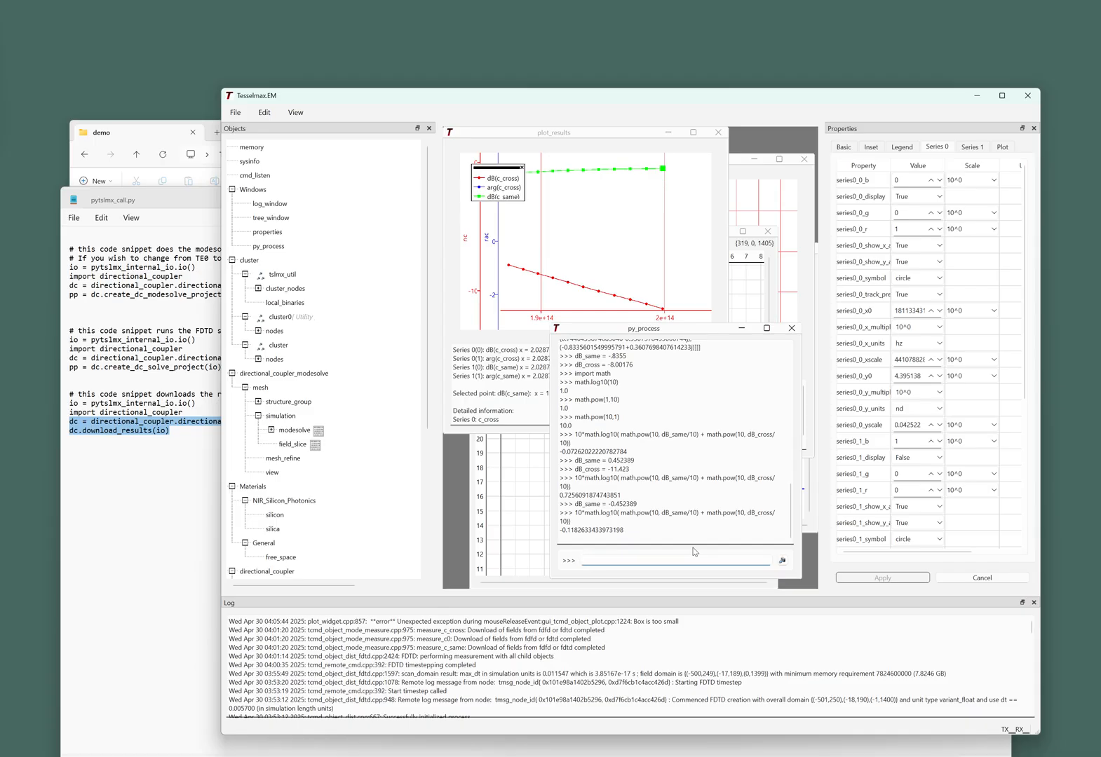
# Step: Bring the view_top window forward and examine the field along the directional coupler's waveguides
pyautogui.click(774, 304)
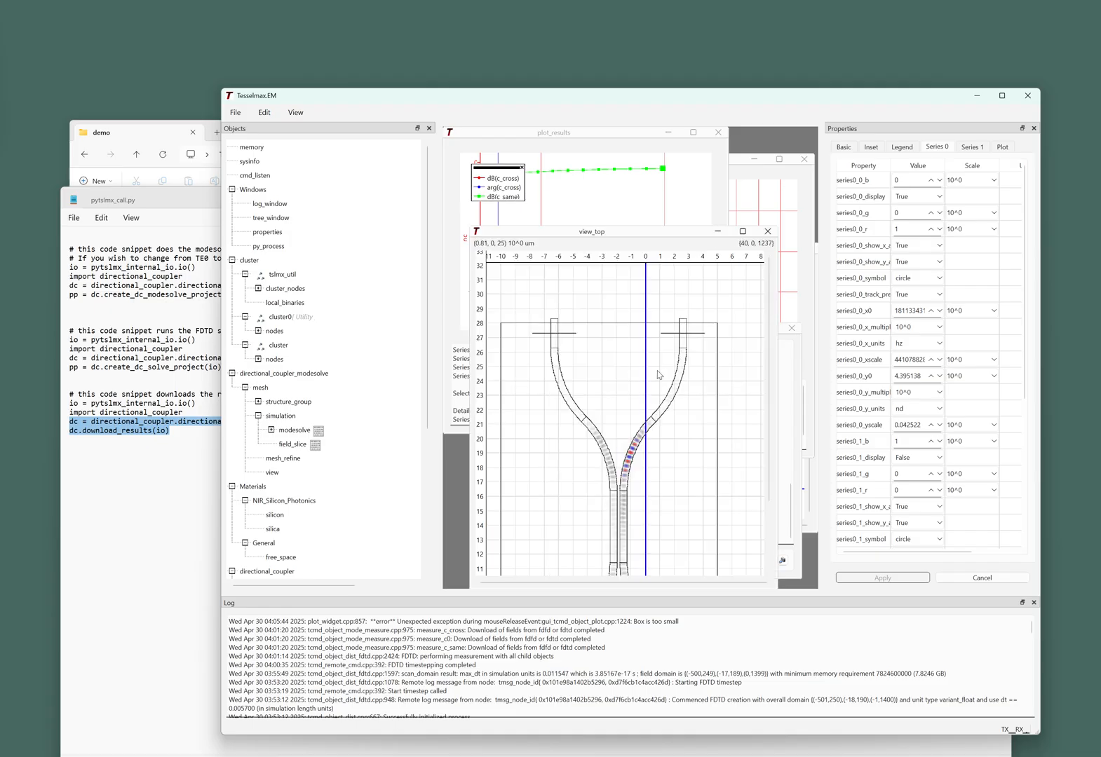
pyautogui.scroll(-2, 616, 459)
pyautogui.scroll(3, 607, 431)
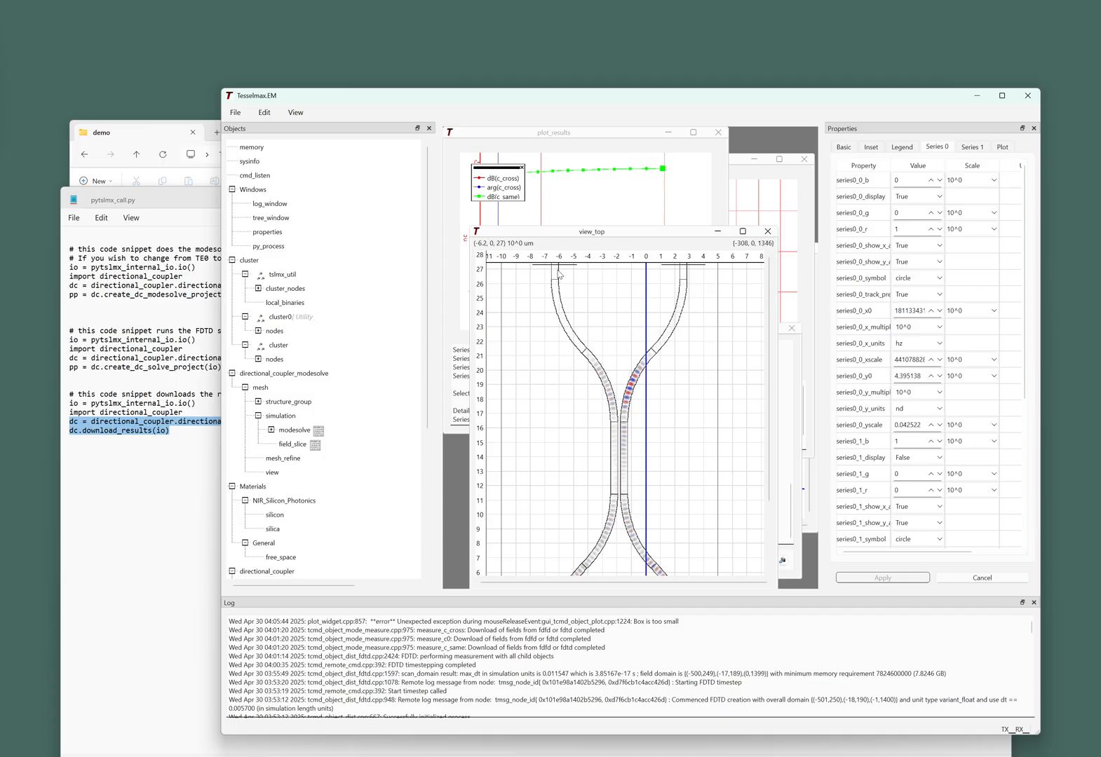
pyautogui.click(583, 140)
pyautogui.click(773, 285)
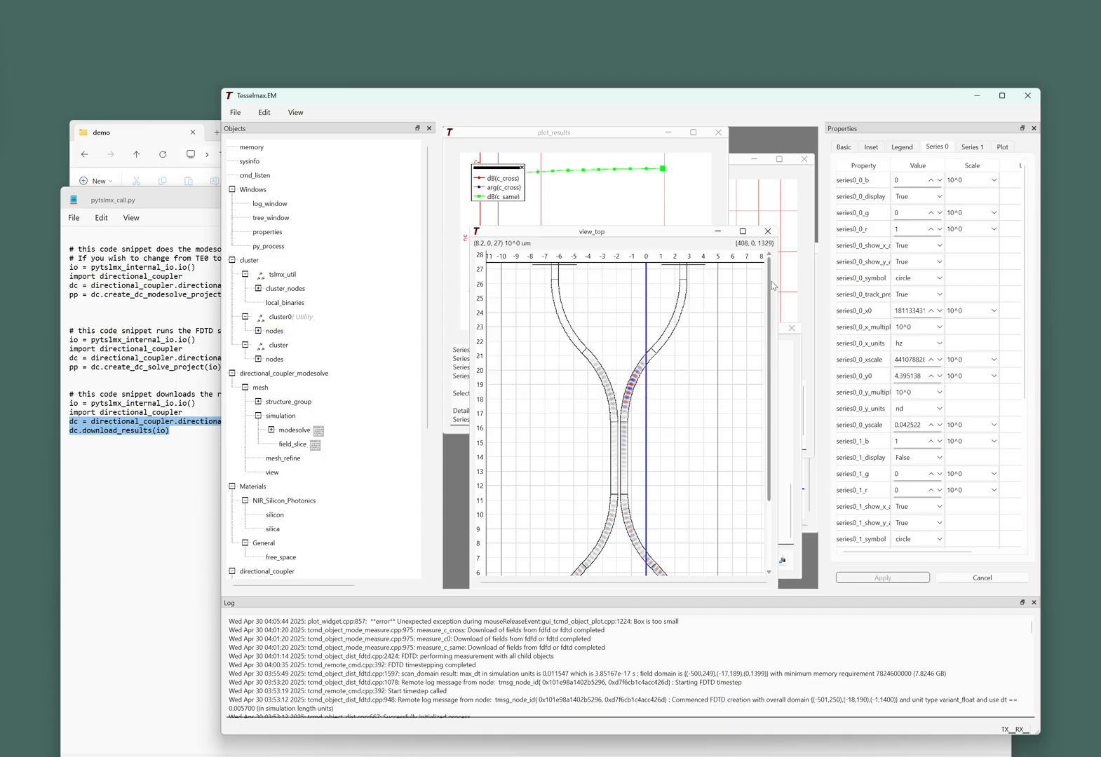